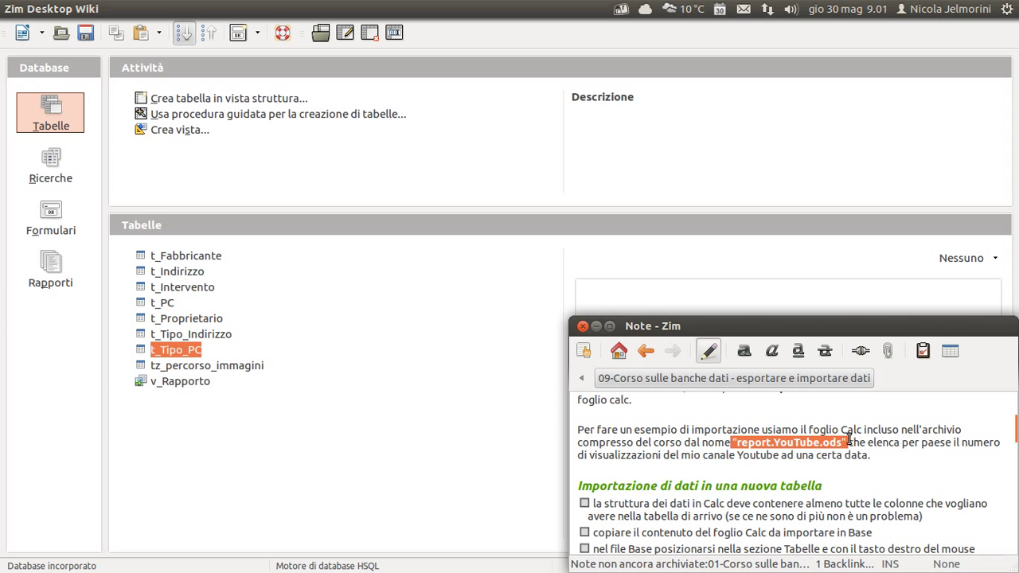
# Examine the note's passage naming report.YouTube.ods as the Calc sheet for the import example.
pyautogui.moveTo(849, 439); pyautogui.dragTo(732, 440)
pyautogui.click(731, 438)
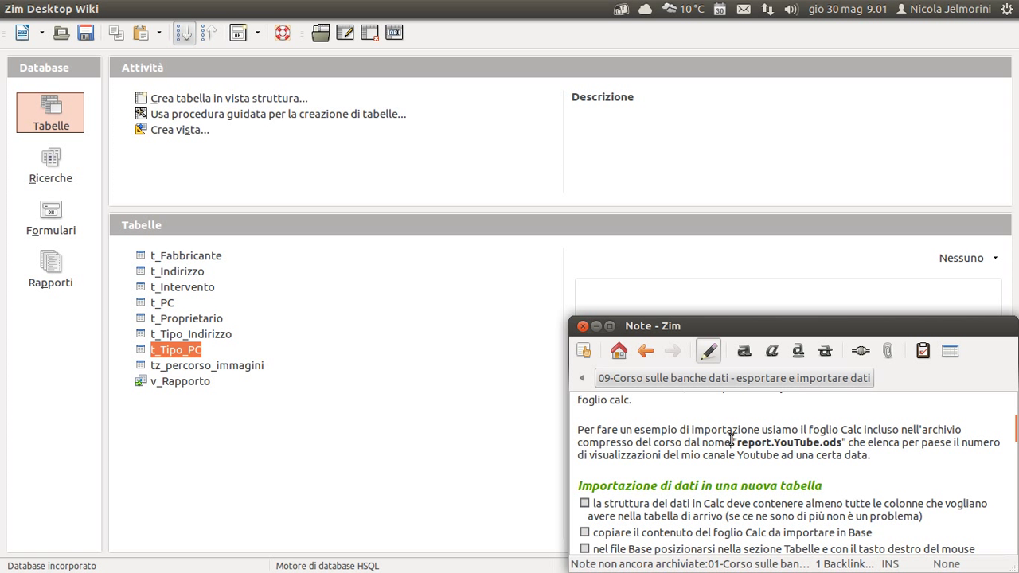
pyautogui.moveTo(730, 439); pyautogui.dragTo(850, 442)
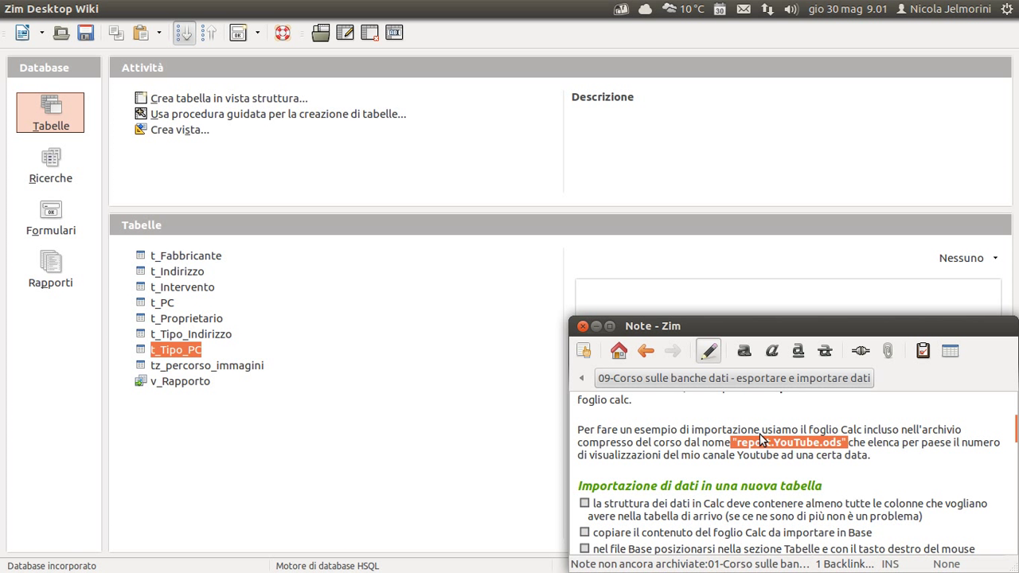
pyautogui.click(799, 435)
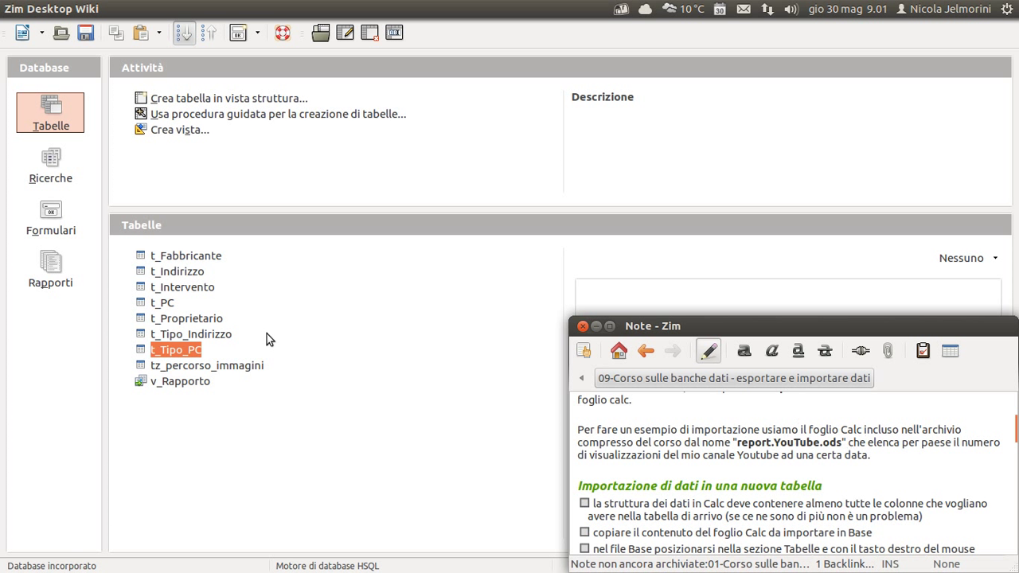
pyautogui.click(162, 259)
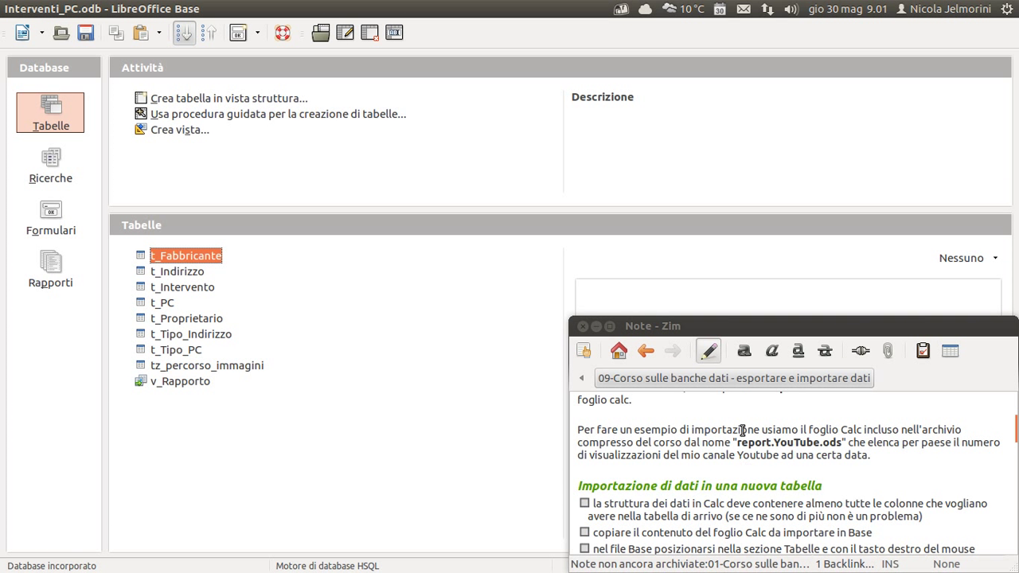
pyautogui.moveTo(730, 442); pyautogui.dragTo(848, 441)
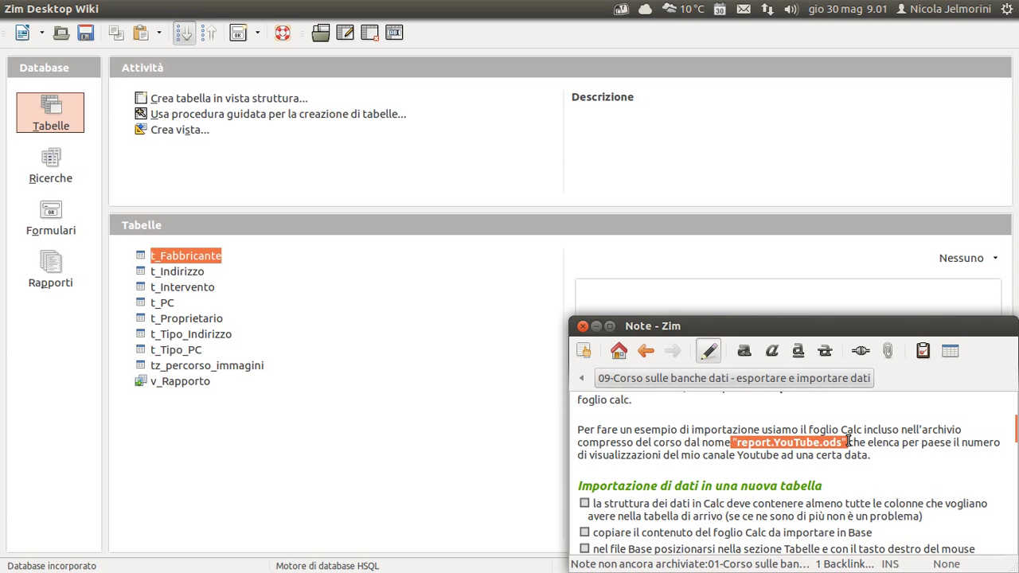
pyautogui.click(848, 442)
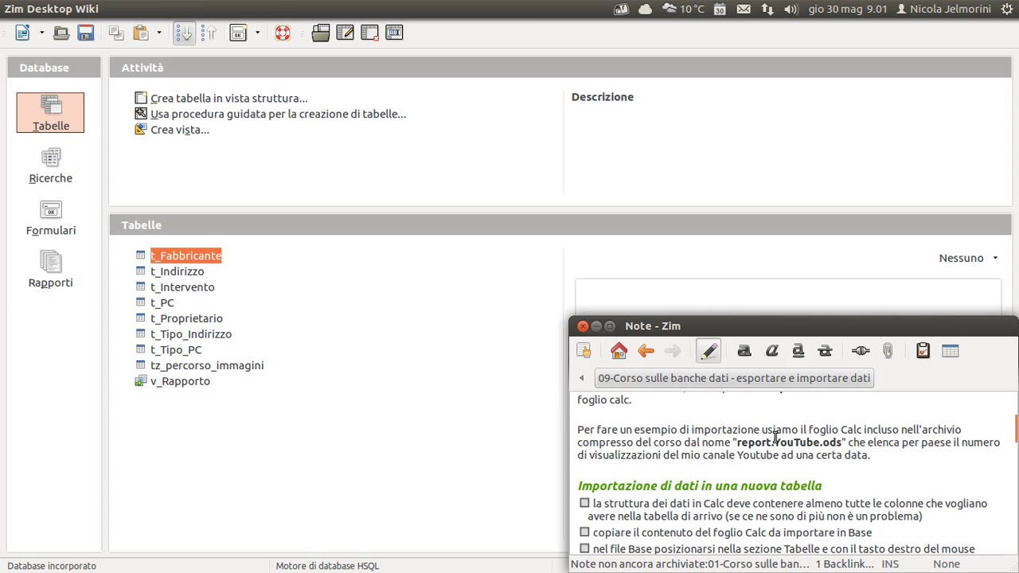
# Switch to the report.YouTube.ods spreadsheet in LibreOffice Calc.
pyautogui.hotkey('ctrl', 'b')
pyautogui.hotkey('alt', 'Tab')
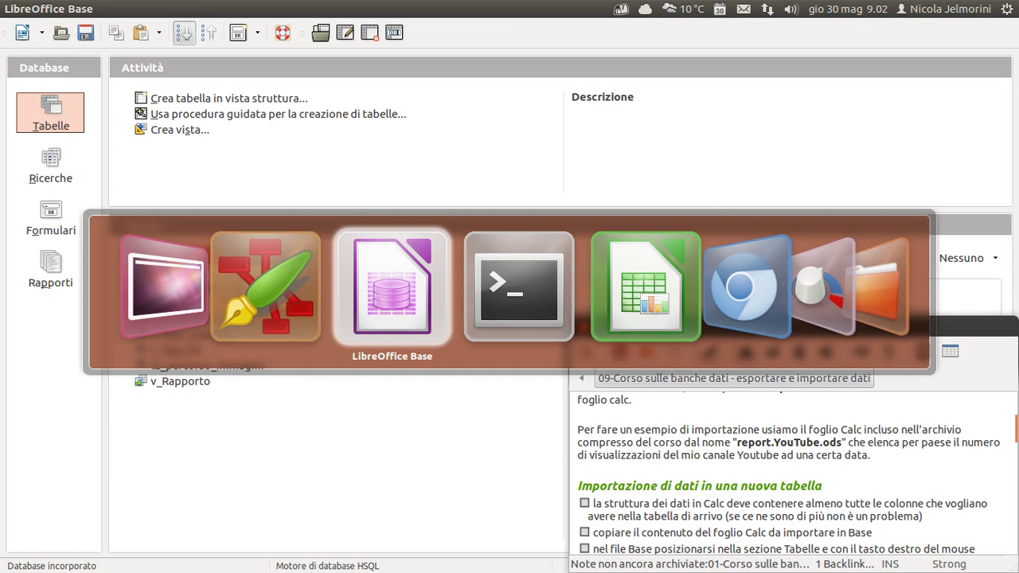
pyautogui.press('Tab')
pyautogui.press('Tab')
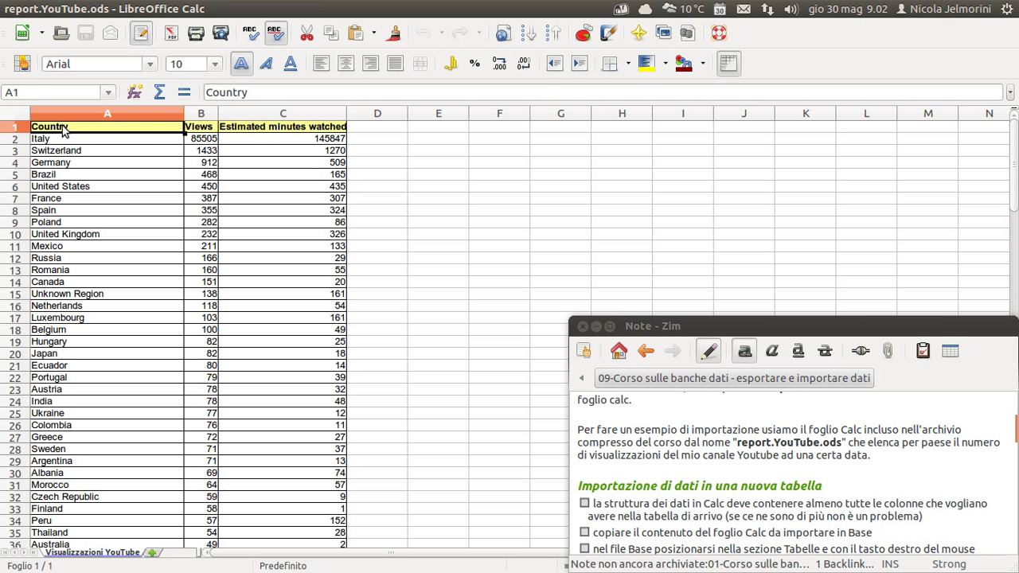
# Switch to the file manager and locate Corso banche dati.tar.gz and report.YouTube.ods in the Corso banche dati folder.
pyautogui.hotkey('alt', 'Tab')
pyautogui.hotkey('alt', 'Tab')
pyautogui.hotkey('alt', 'Tab')
pyautogui.hotkey('alt', 'Tab')
pyautogui.hotkey('alt', 'Tab')
pyautogui.hotkey('alt', 'Tab')
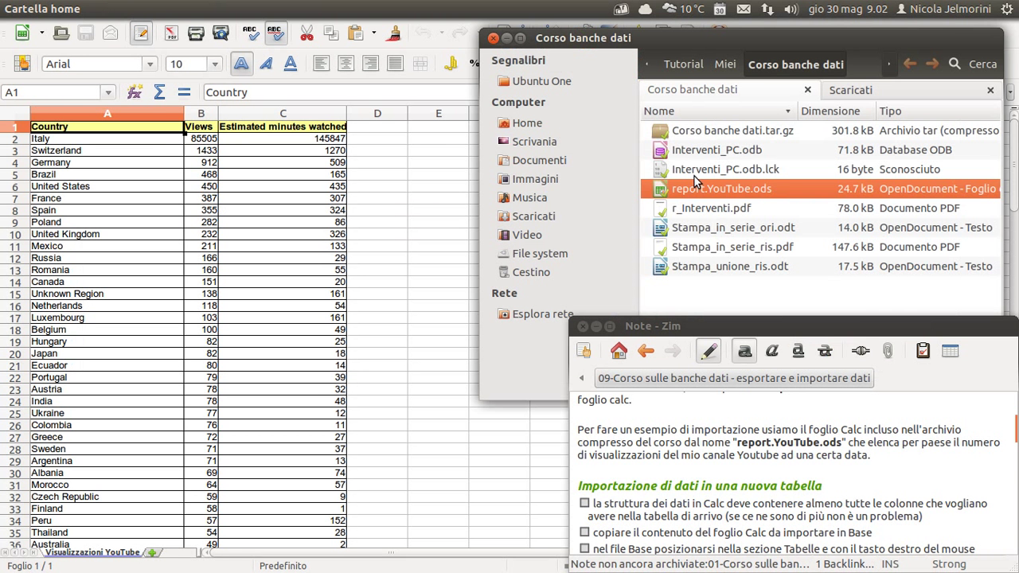
pyautogui.click(665, 131)
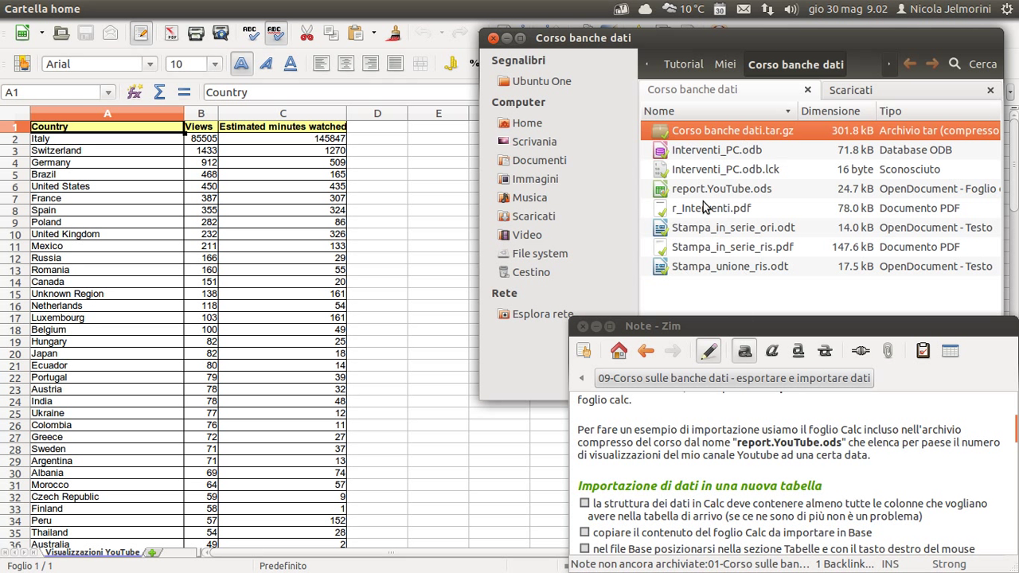
pyautogui.click(644, 192)
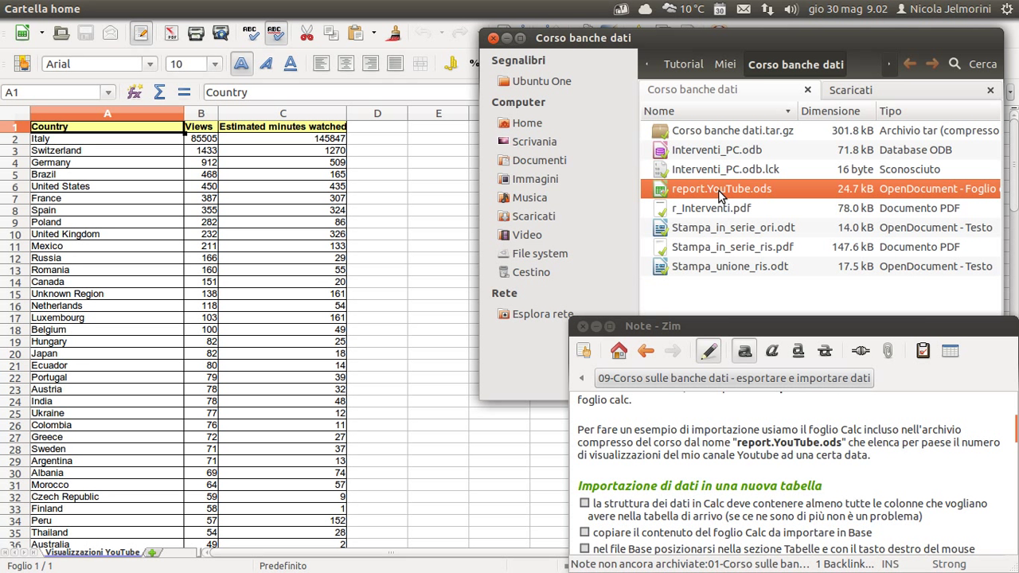
# Return to the LibreOffice Calc spreadsheet and examine the Country, Views and Estimated minutes watched columns.
pyautogui.click(418, 81)
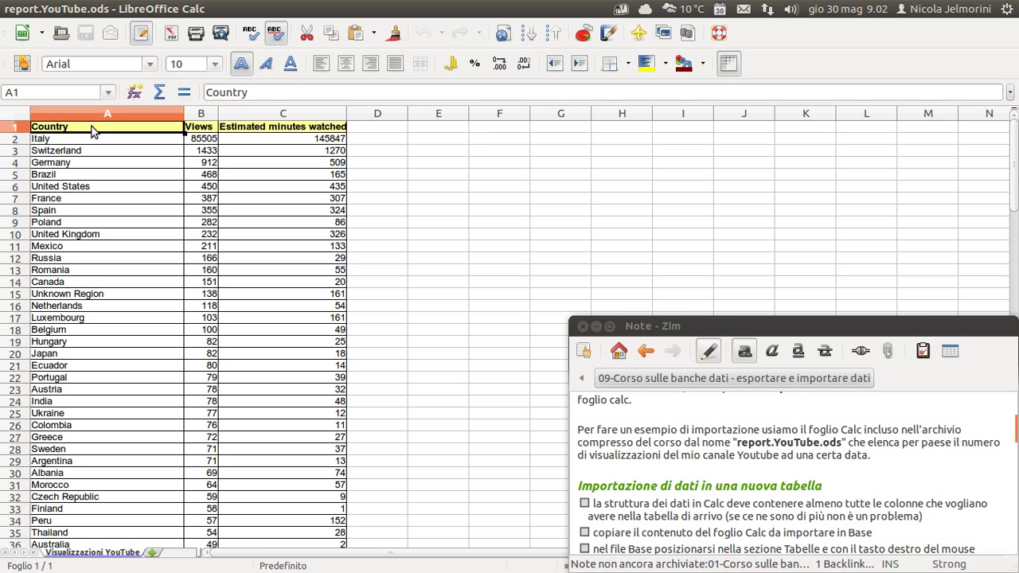
pyautogui.click(84, 141)
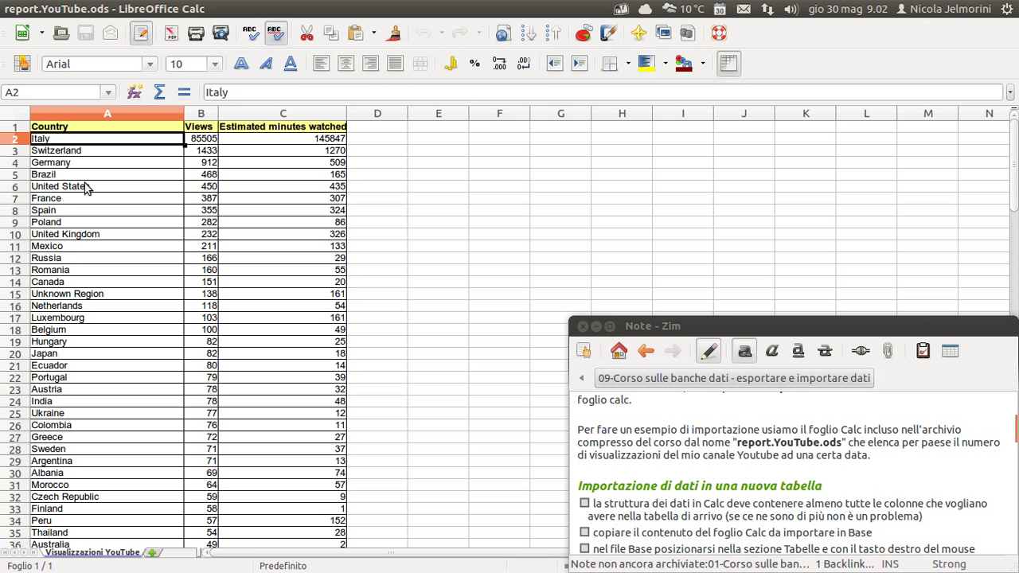
pyautogui.moveTo(90, 211); pyautogui.dragTo(89, 147)
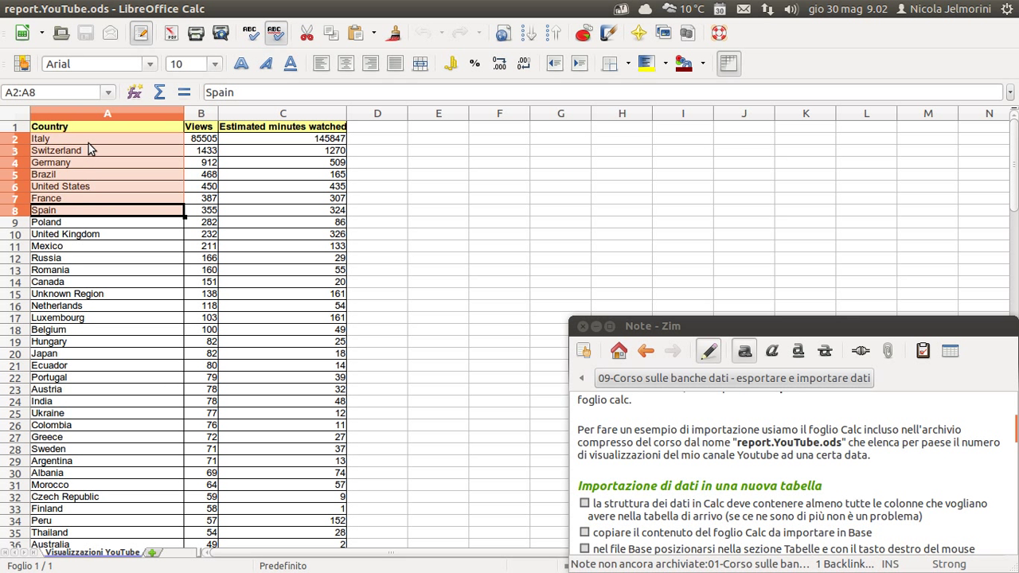
pyautogui.click(210, 127)
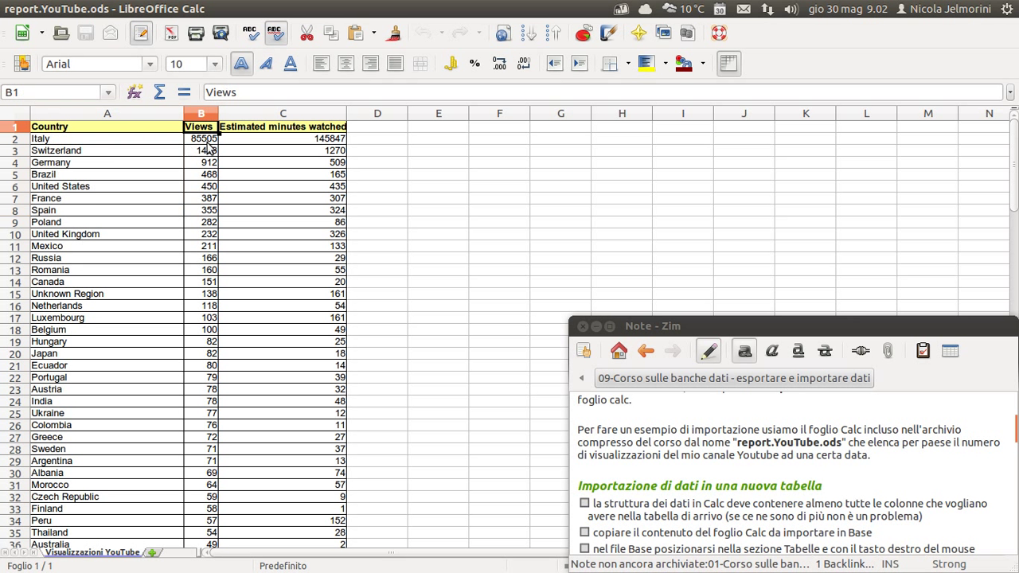
pyautogui.moveTo(206, 142); pyautogui.dragTo(206, 200)
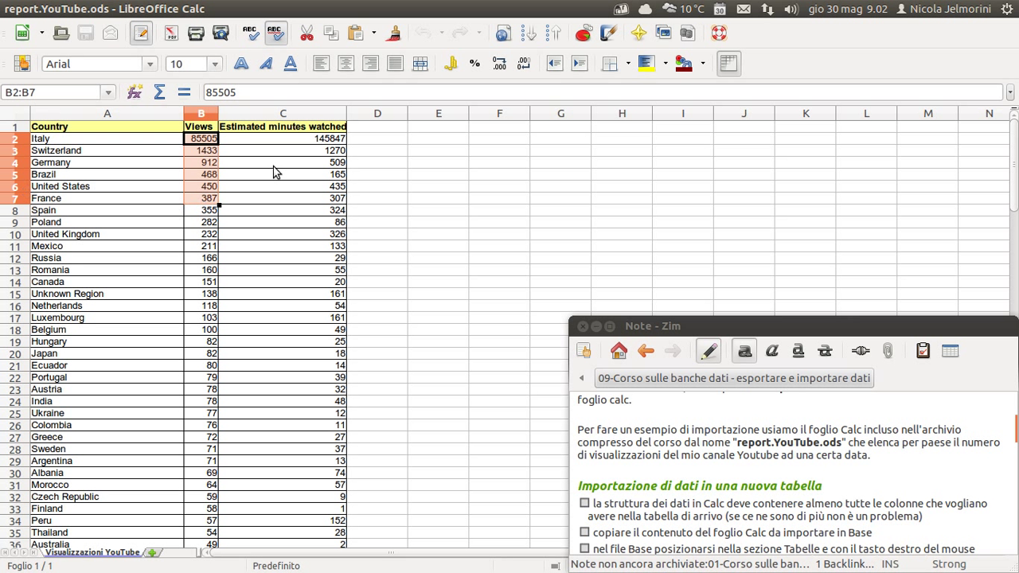
pyautogui.click(306, 140)
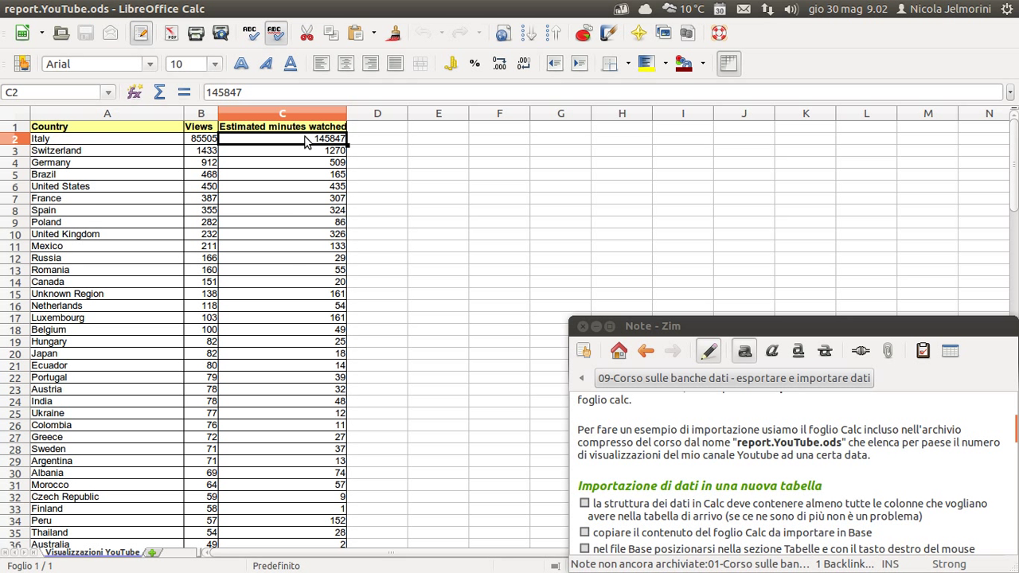
pyautogui.moveTo(307, 140); pyautogui.dragTo(276, 330)
# Look through the country rows to the end of the list, and check the data range starting at the Country header.
pyautogui.click(154, 235)
pyautogui.scroll(-6, 154, 236)
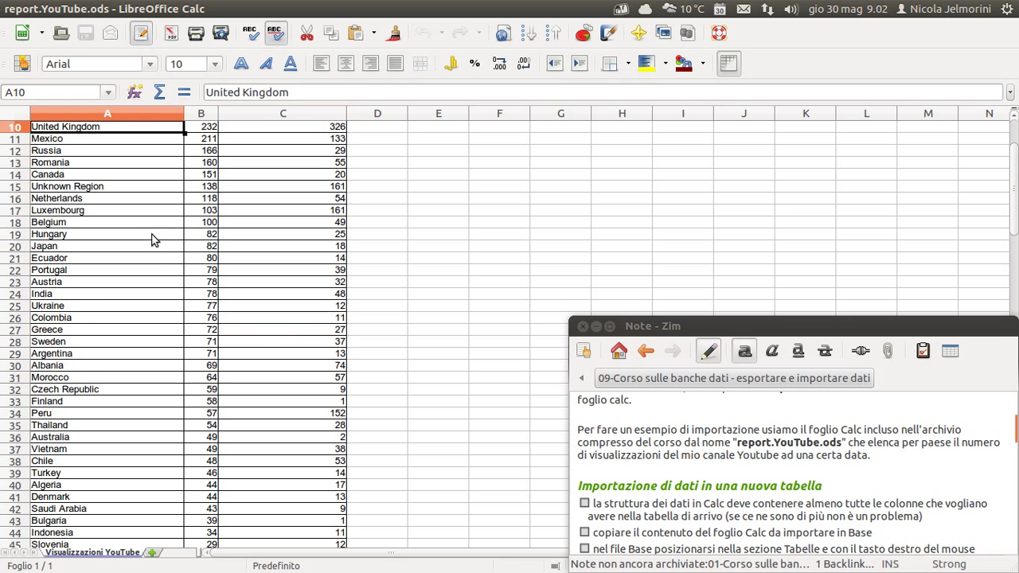
pyautogui.scroll(-9, 156, 270)
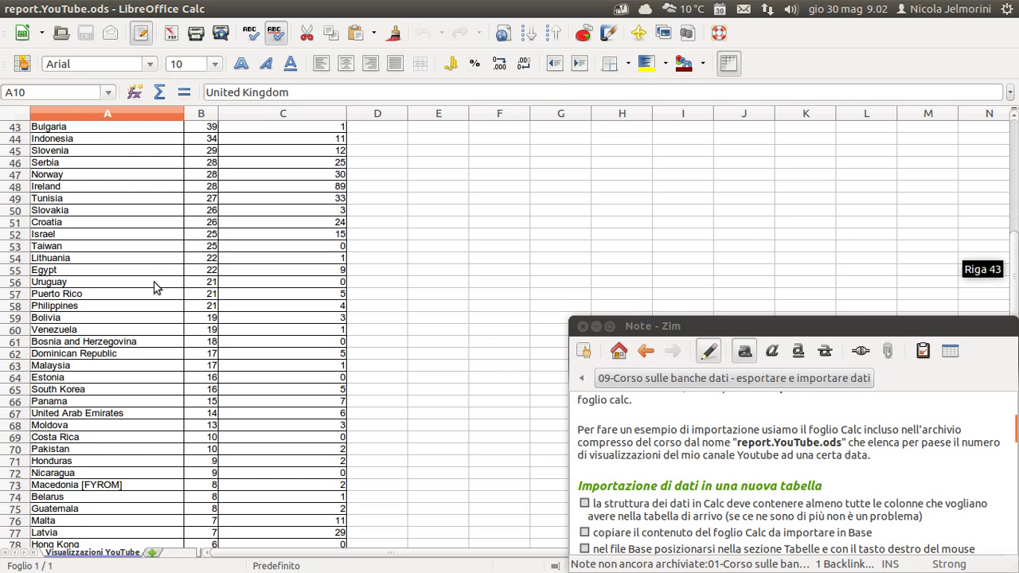
pyautogui.scroll(-19, 154, 298)
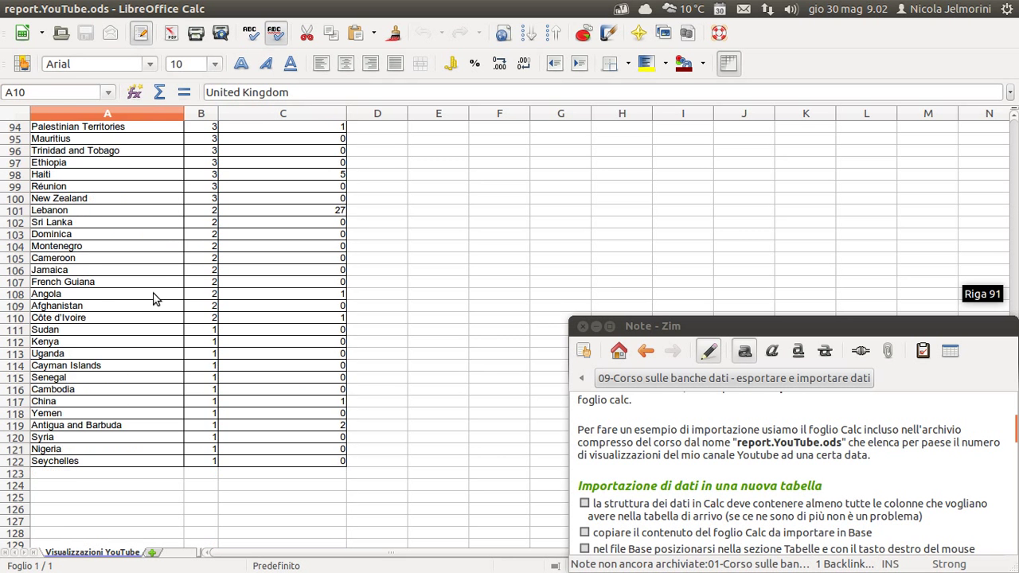
pyautogui.scroll(16, 151, 337)
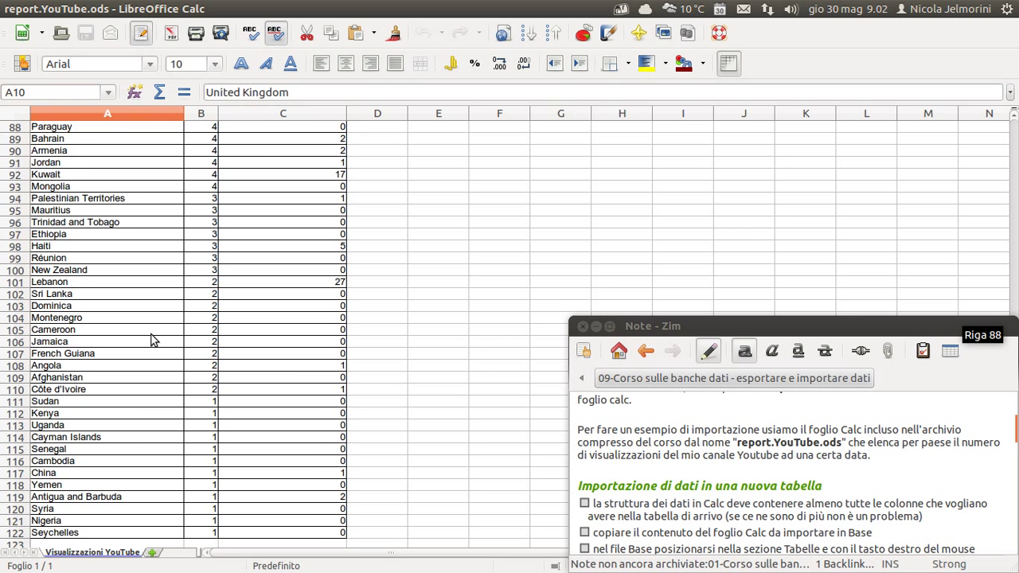
pyautogui.scroll(18, 154, 340)
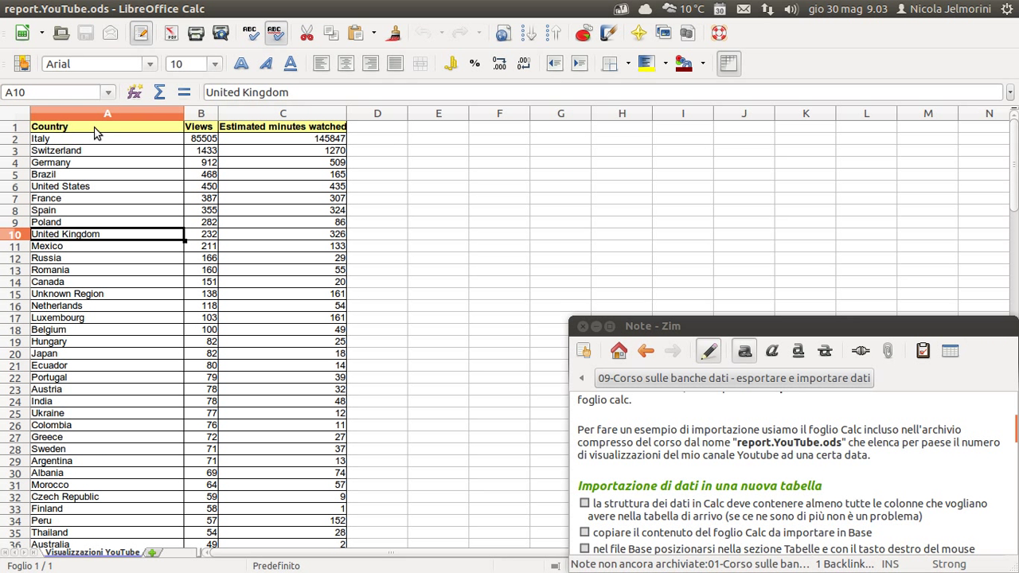
pyautogui.click(93, 133)
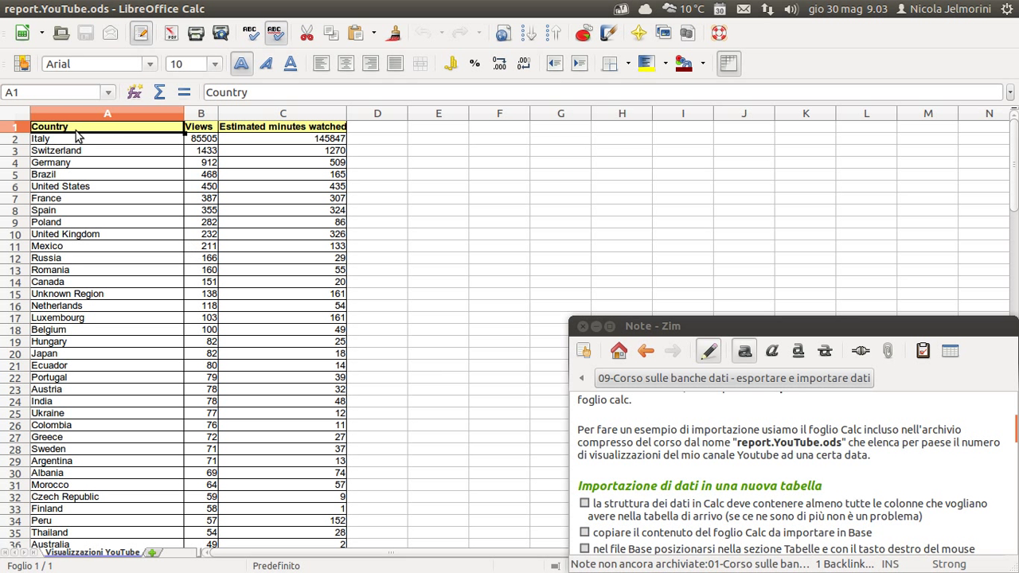
pyautogui.moveTo(76, 131); pyautogui.dragTo(302, 388)
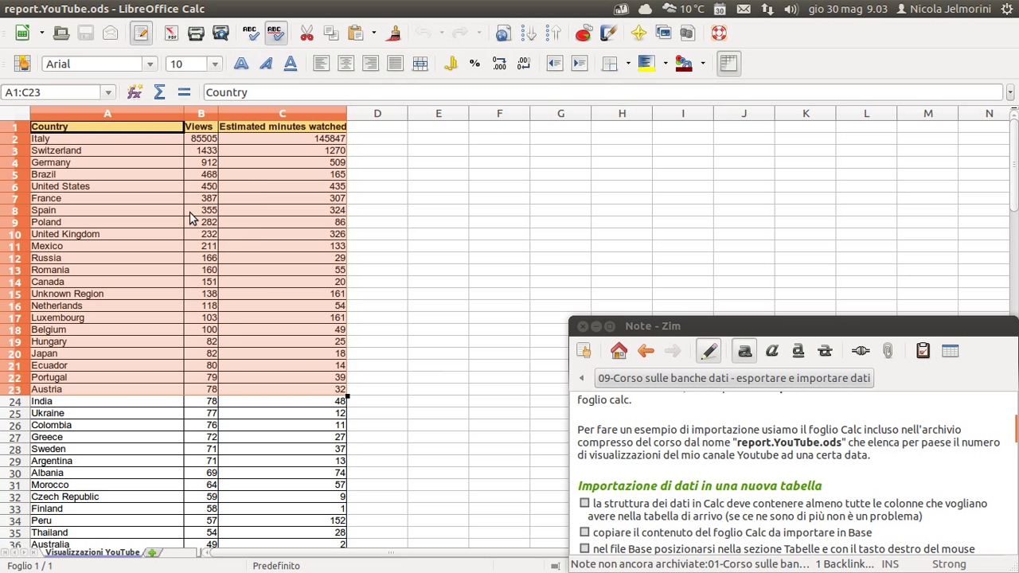
pyautogui.click(94, 127)
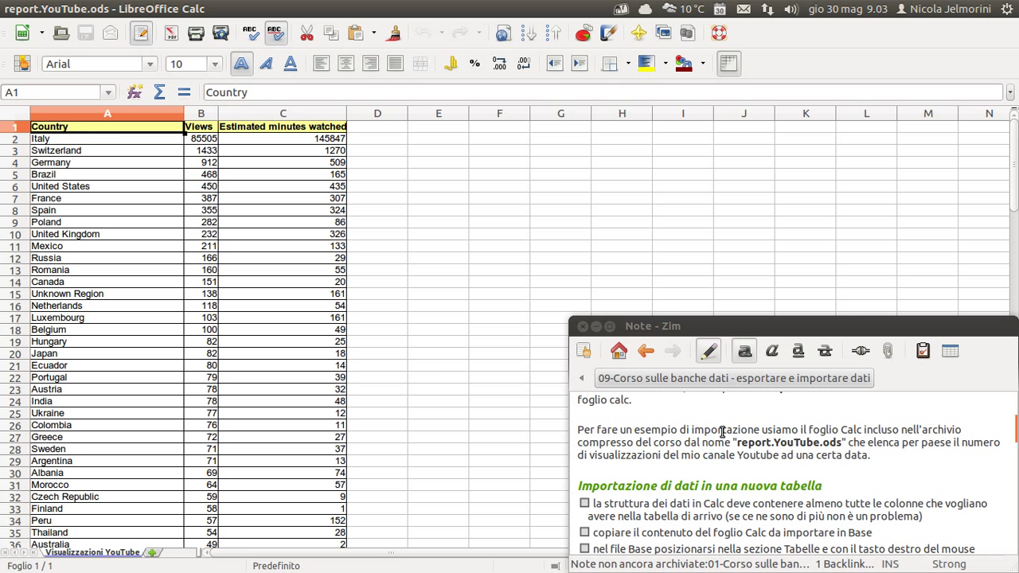
# Review the note's sections on importing into a new table, importing into an existing table, and exporting from a table, query or view.
pyautogui.scroll(-1, 720, 436)
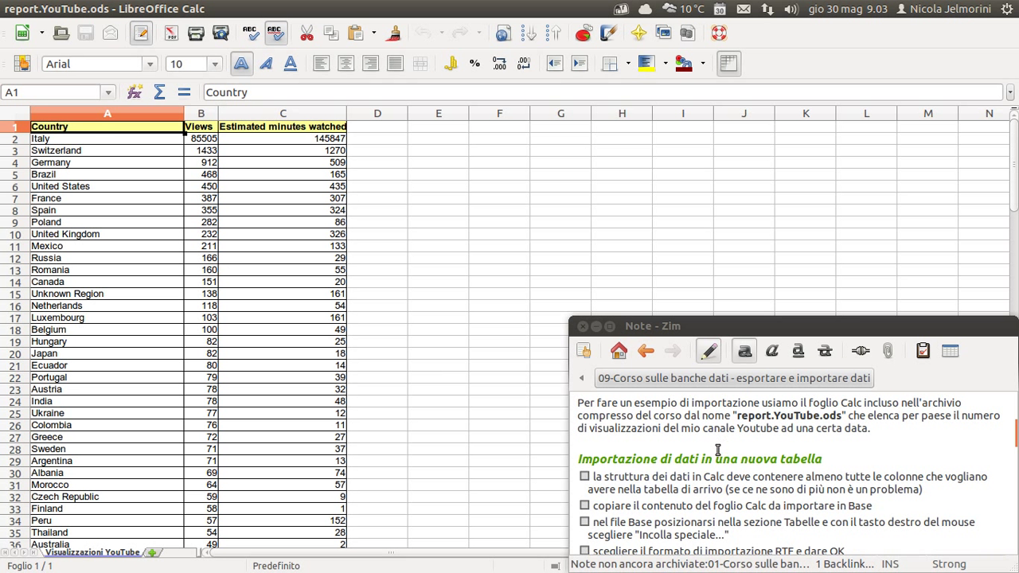
pyautogui.click(623, 441)
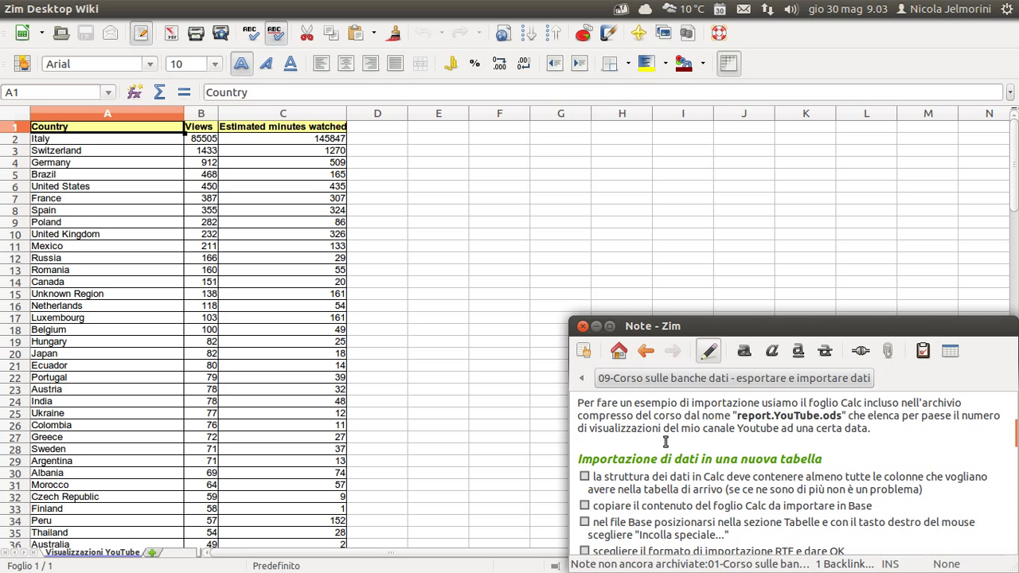
pyautogui.click(829, 459)
pyautogui.moveTo(828, 459); pyautogui.dragTo(598, 459)
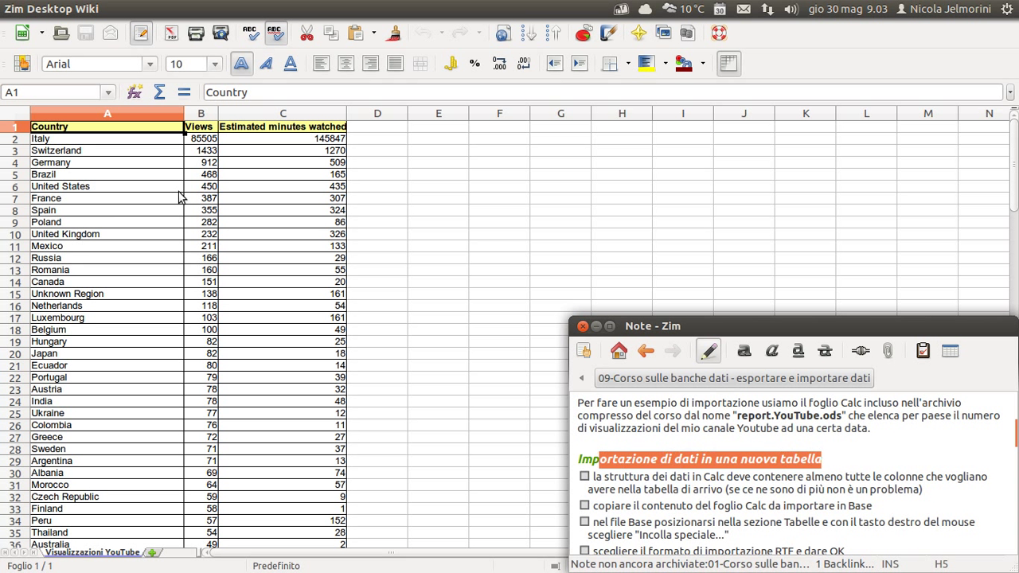
pyautogui.click(71, 131)
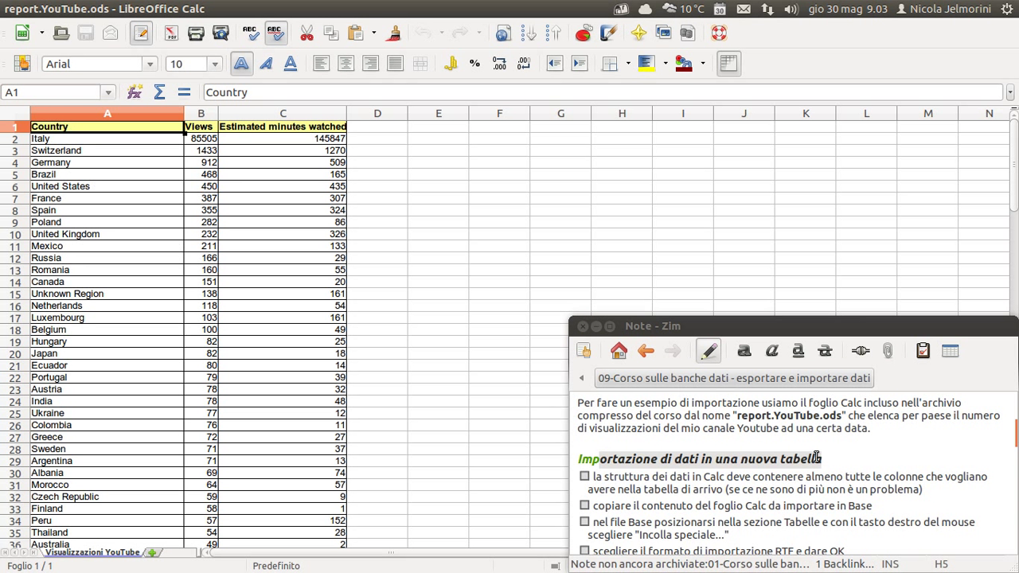
pyautogui.scroll(-2, 799, 466)
pyautogui.scroll(-5, 799, 465)
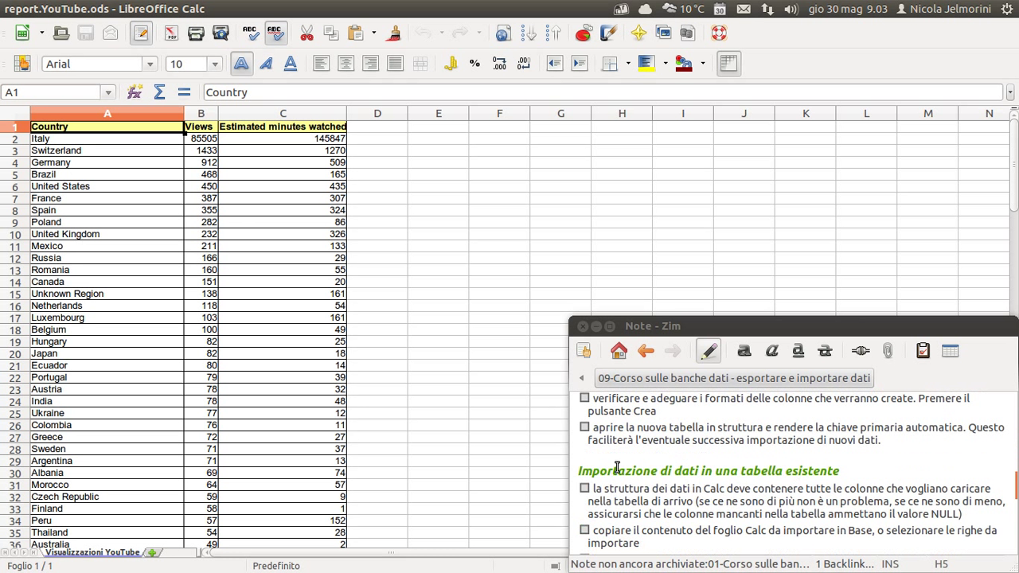
pyautogui.moveTo(612, 473); pyautogui.dragTo(836, 468)
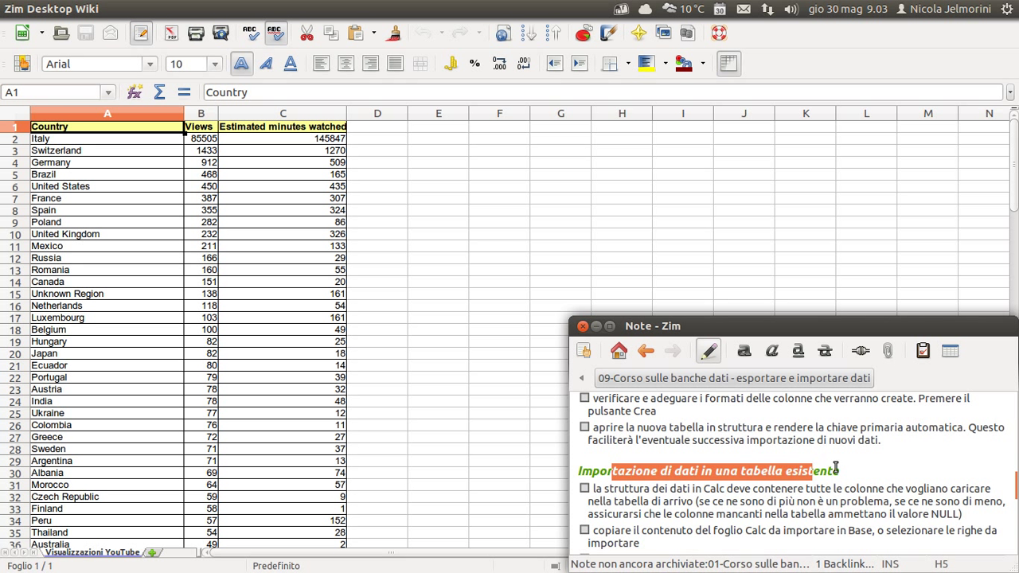
pyautogui.click(693, 469)
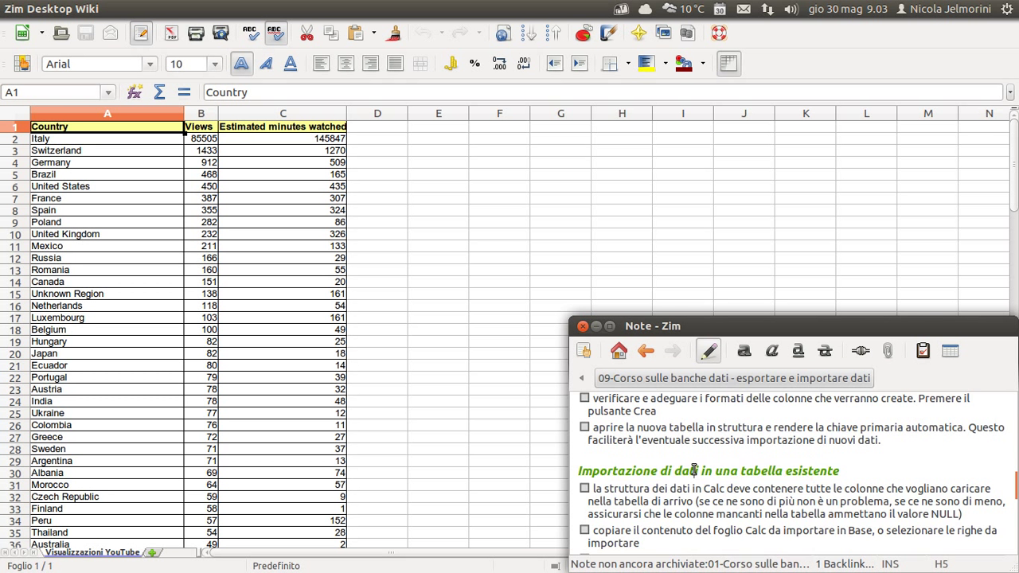
pyautogui.scroll(-8, 693, 470)
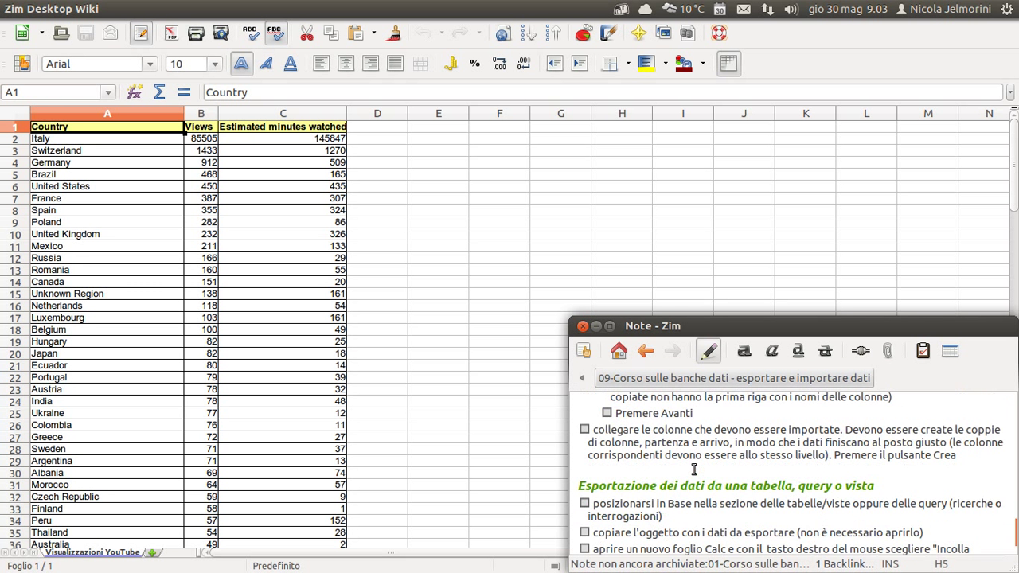
pyautogui.scroll(-1, 694, 470)
pyautogui.moveTo(599, 459); pyautogui.dragTo(789, 459)
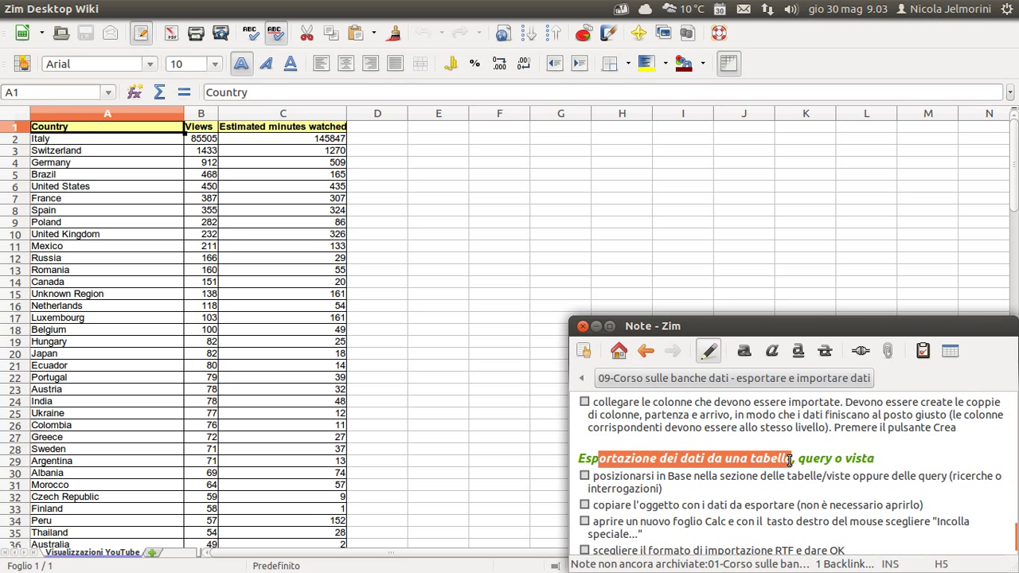
# Switch to the Interventi_PC.odb database, check its t_Intervento and t_Proprietario tables, and return to the report.YouTube.ods spreadsheet.
pyautogui.hotkey('alt', 'Tab')
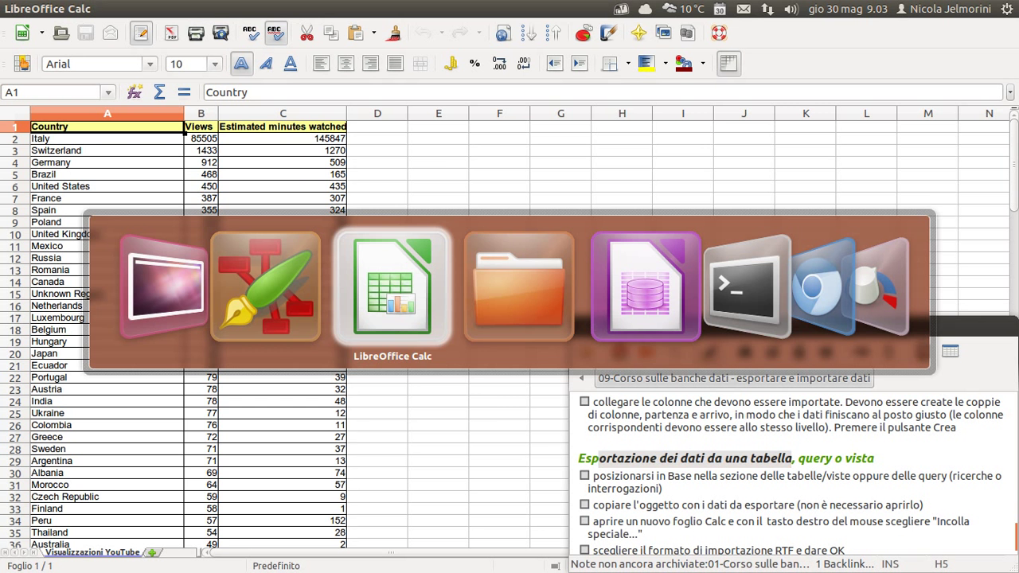
pyautogui.hotkey('alt', 'Tab')
pyautogui.hotkey('alt', 'Tab')
pyautogui.click(184, 291)
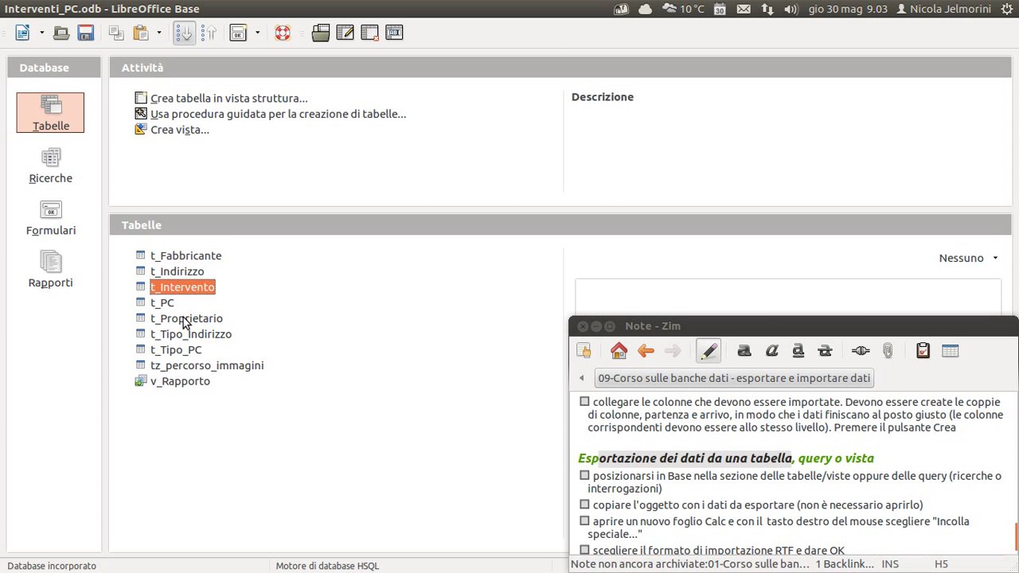
pyautogui.click(185, 321)
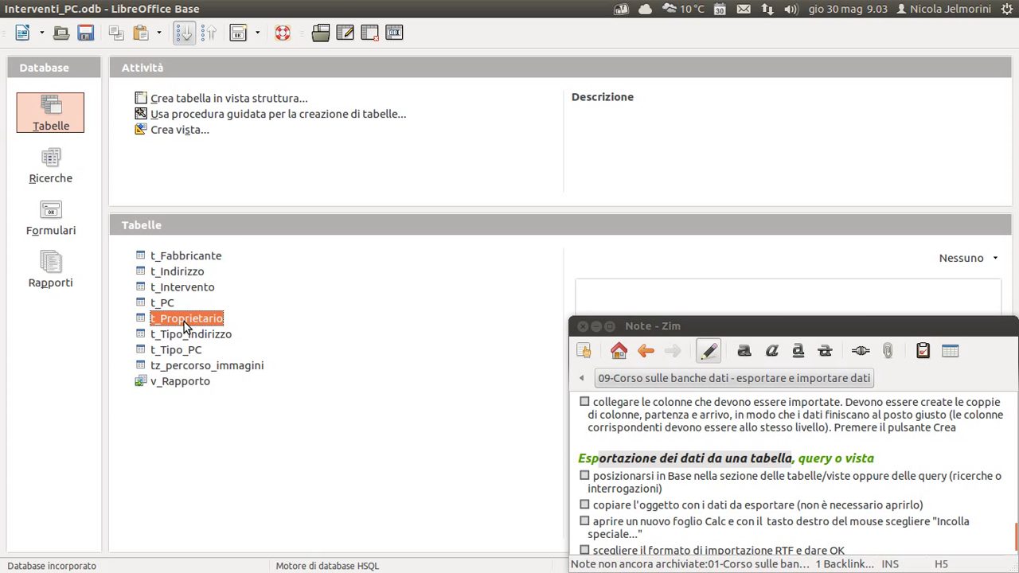
pyautogui.hotkey('alt', 'Tab')
pyautogui.hotkey('alt', 'Tab')
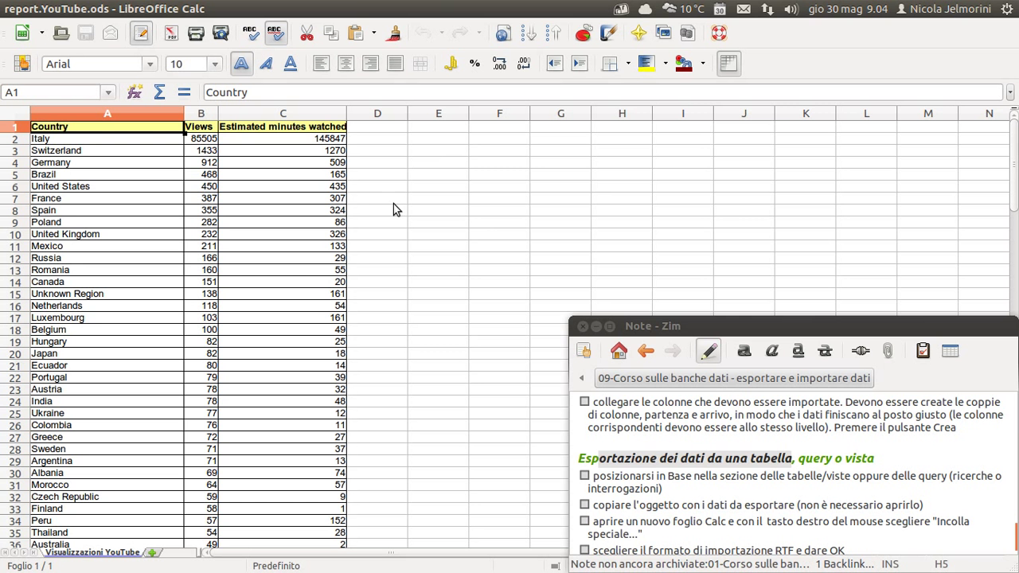
# Review the note's import and export procedures again, ending at the section on importing data into a new table.
pyautogui.click(810, 457)
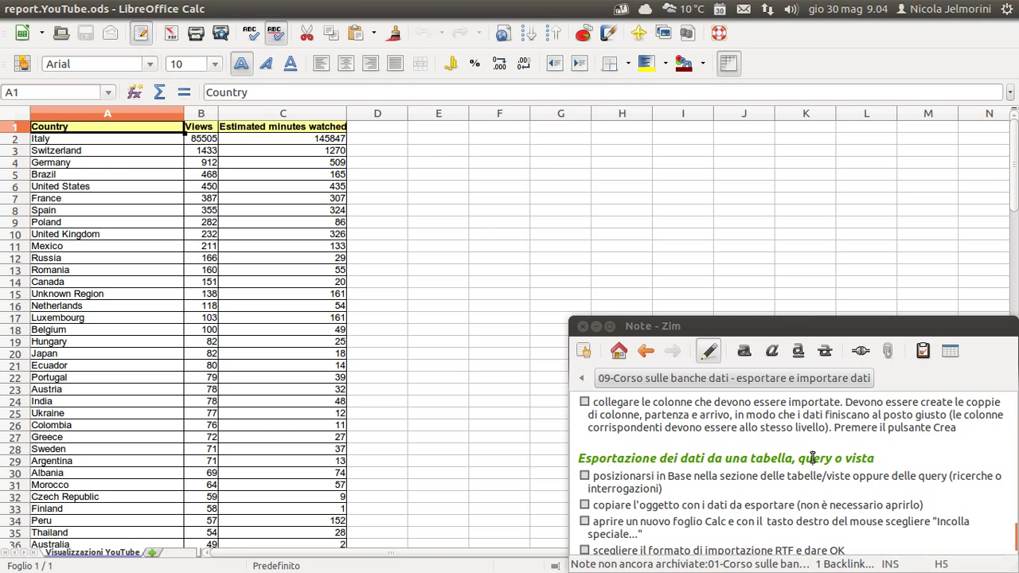
pyautogui.scroll(10, 812, 458)
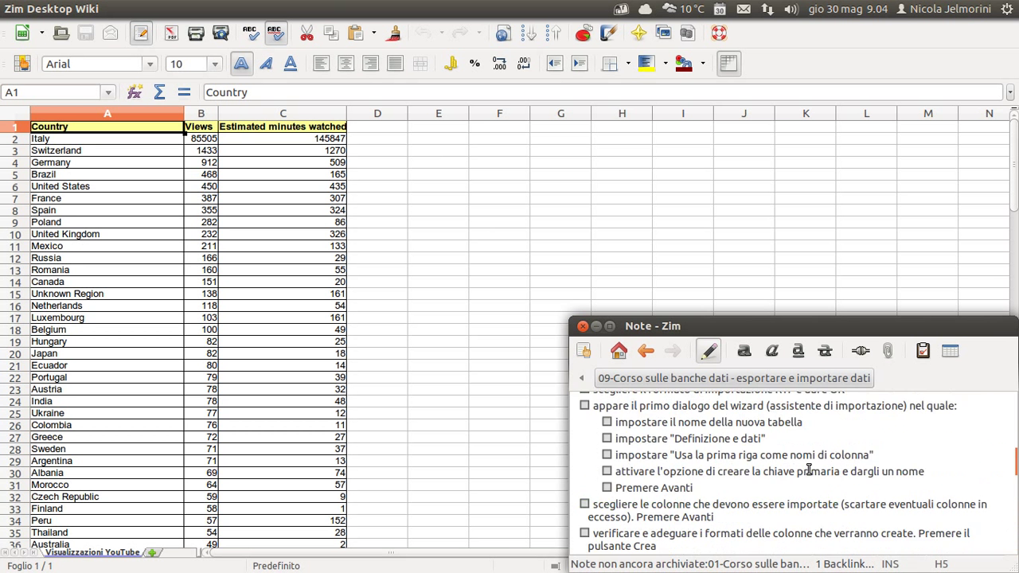
pyautogui.scroll(8, 808, 469)
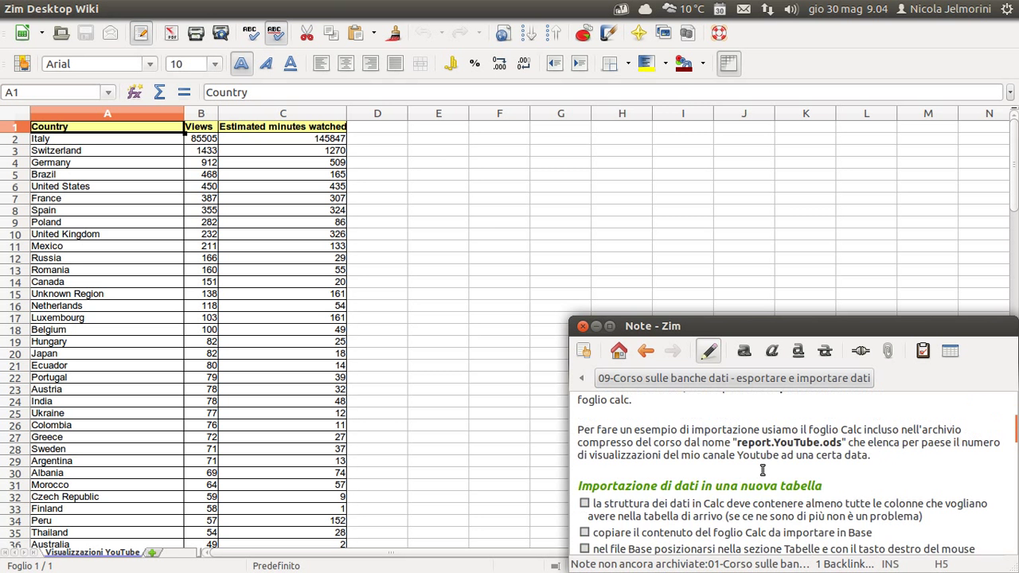
pyautogui.scroll(-10, 762, 469)
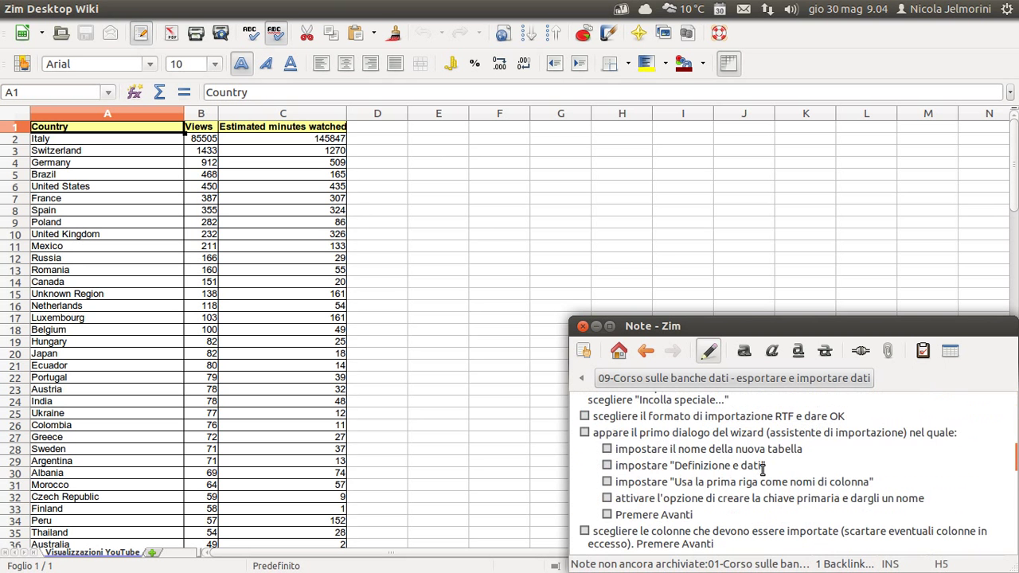
pyautogui.scroll(-8, 720, 450)
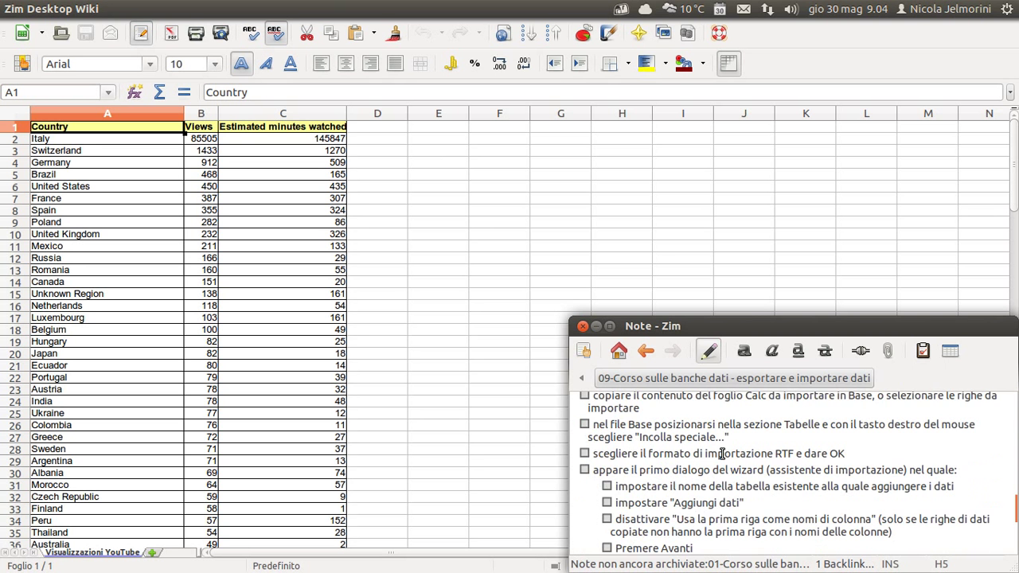
pyautogui.scroll(-3, 722, 452)
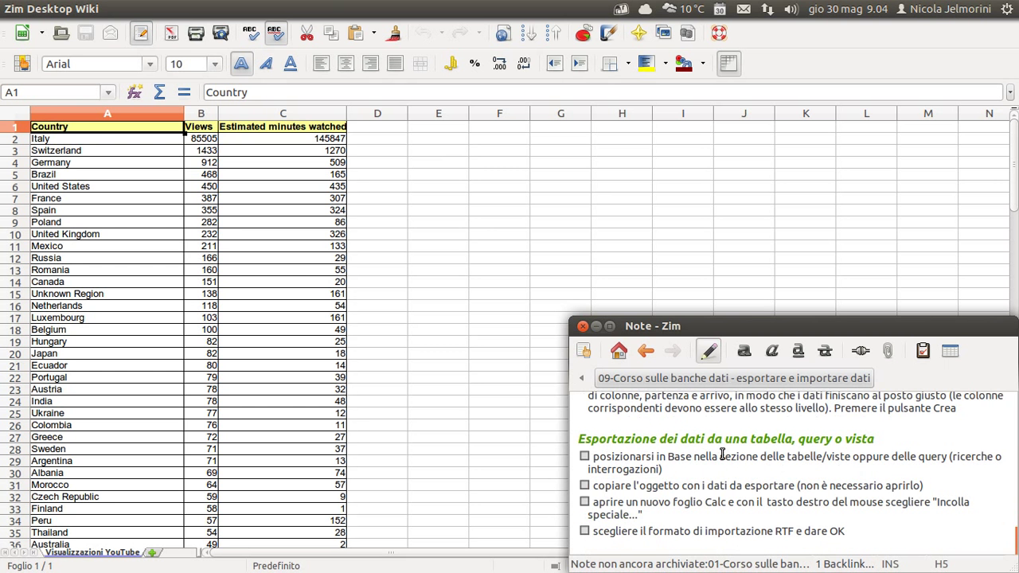
pyautogui.scroll(6, 721, 452)
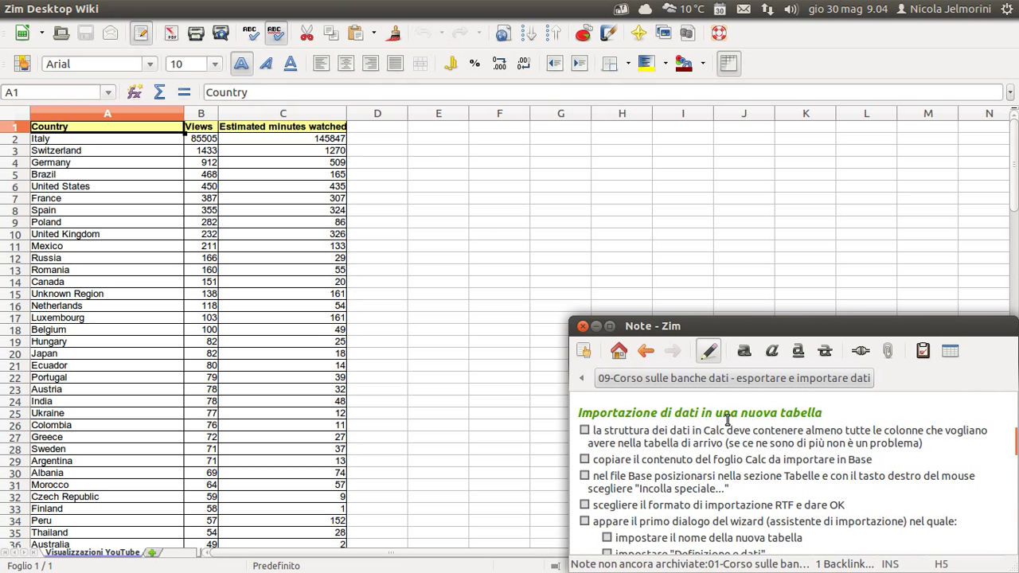
pyautogui.scroll(3, 714, 459)
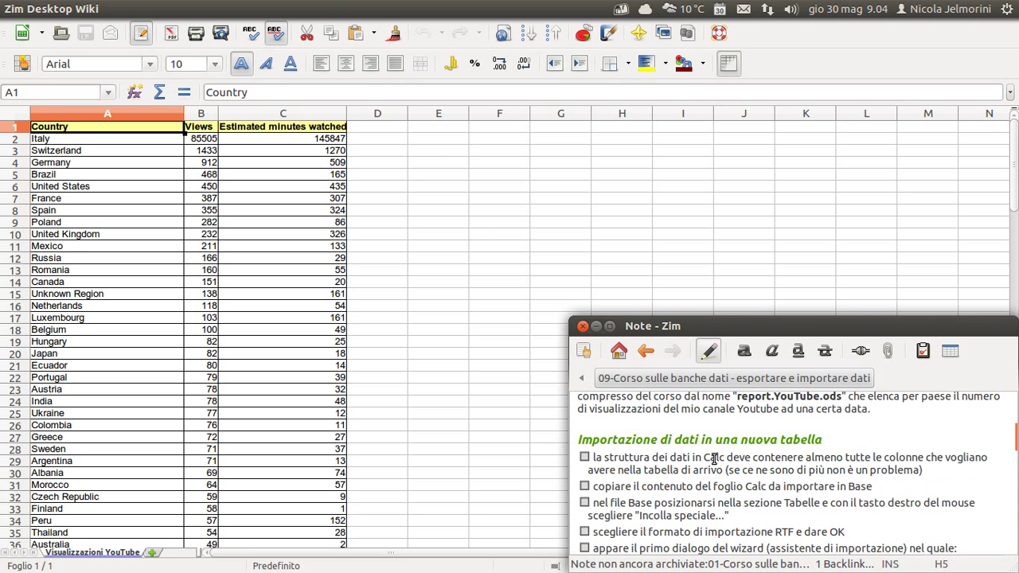
pyautogui.scroll(-1, 646, 452)
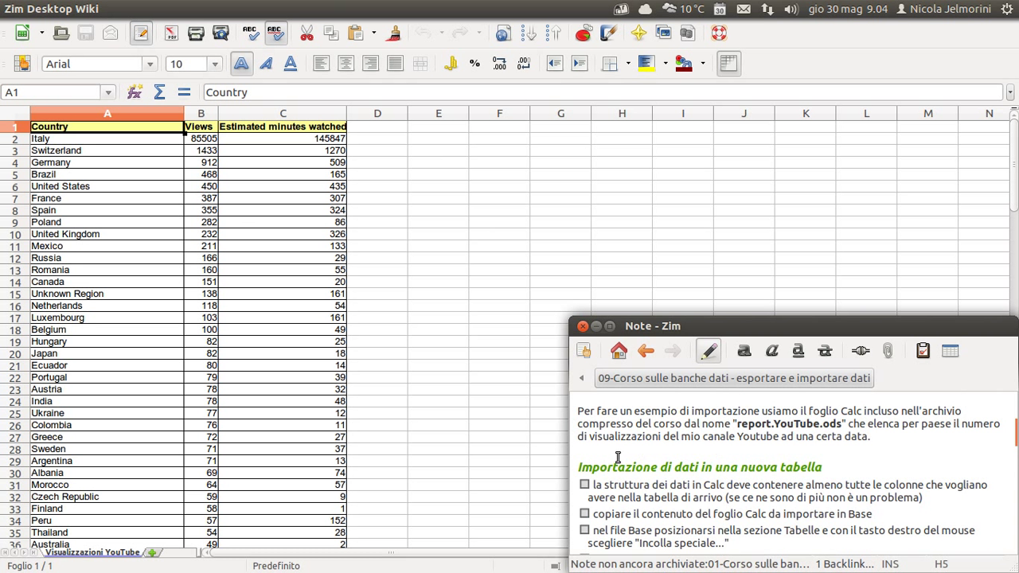
pyautogui.scroll(-1, 710, 456)
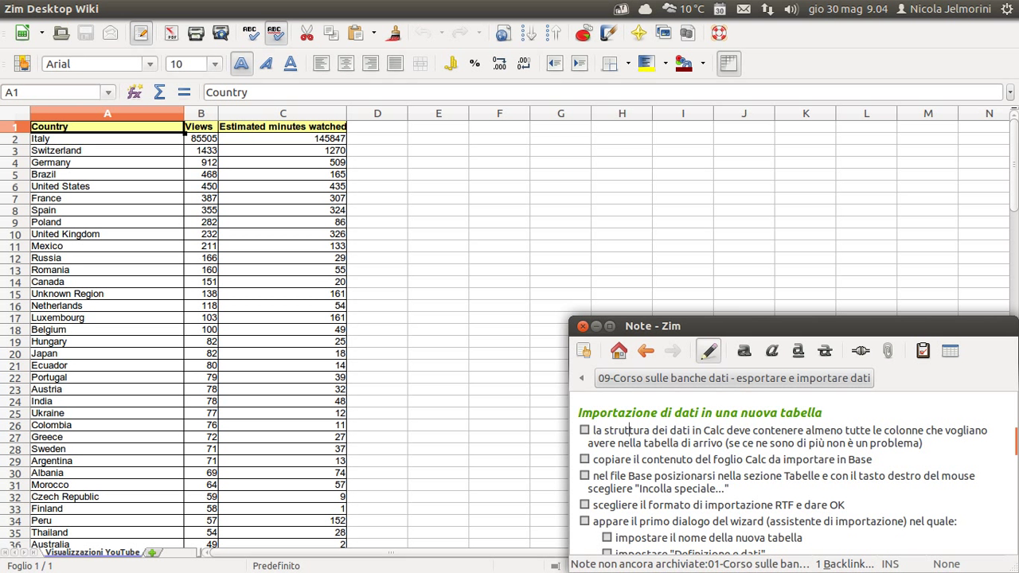
# Switch to the database's table list and back to the Calc spreadsheet to compare the import's destination and source.
pyautogui.hotkey('alt', 'Tab')
pyautogui.hotkey('alt', 'Tab')
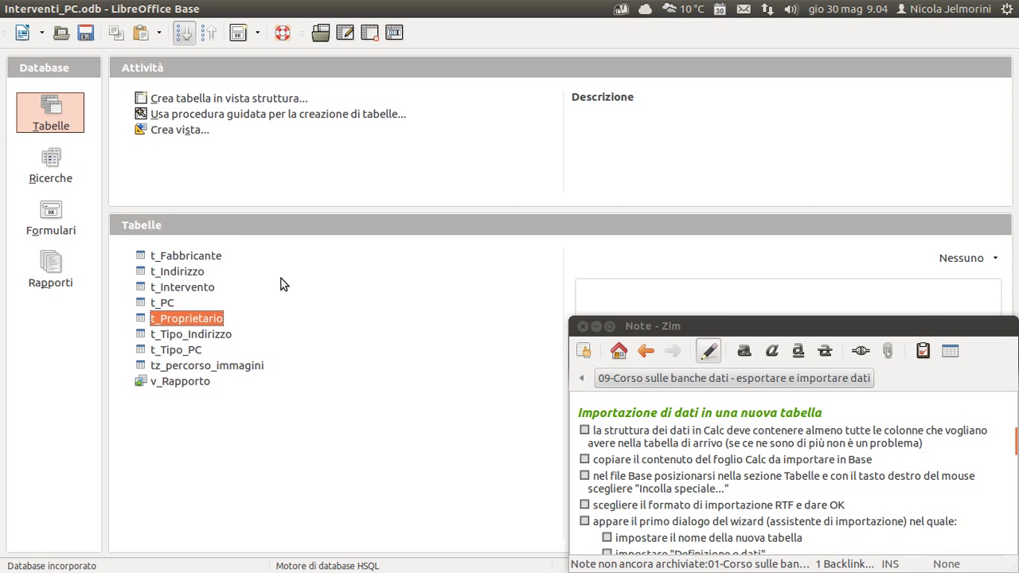
pyautogui.hotkey('alt', 'Tab')
pyautogui.press('Tab')
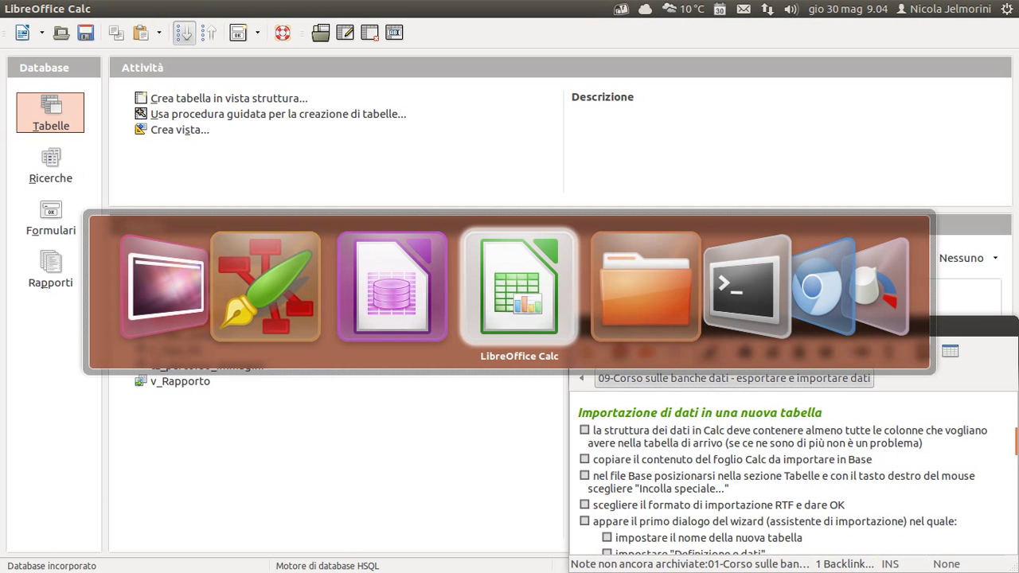
# Read the new-table import requirement that the Calc data contain all the wanted columns, and tick that item off in the note.
pyautogui.click(734, 412)
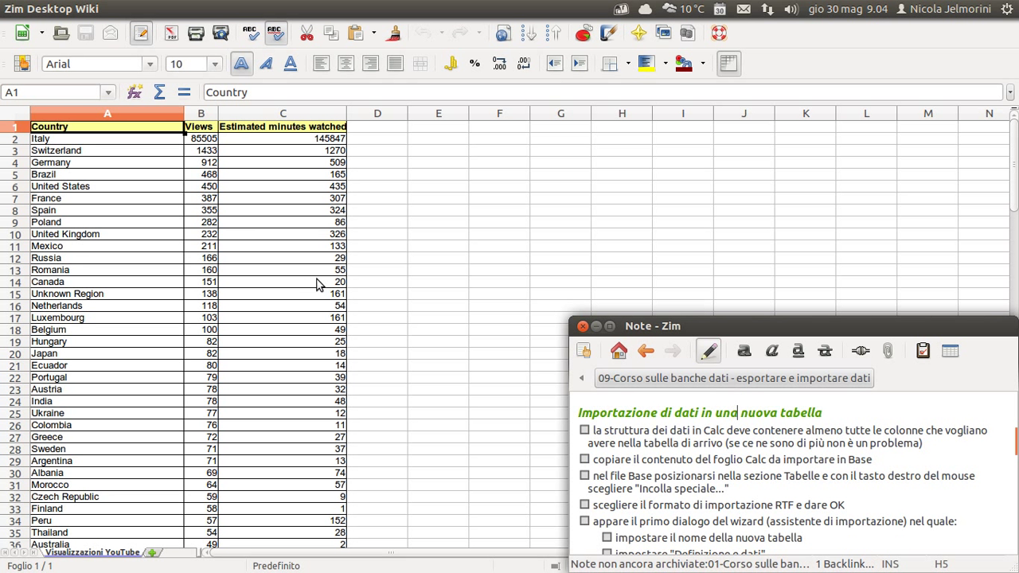
pyautogui.click(640, 431)
pyautogui.moveTo(665, 430); pyautogui.dragTo(718, 444)
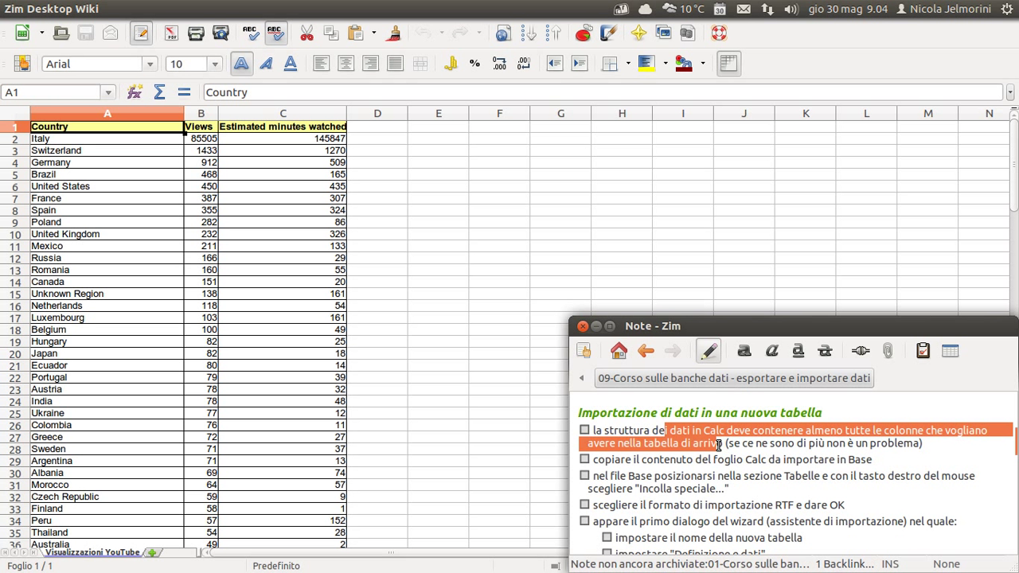
pyautogui.moveTo(718, 444); pyautogui.dragTo(723, 444)
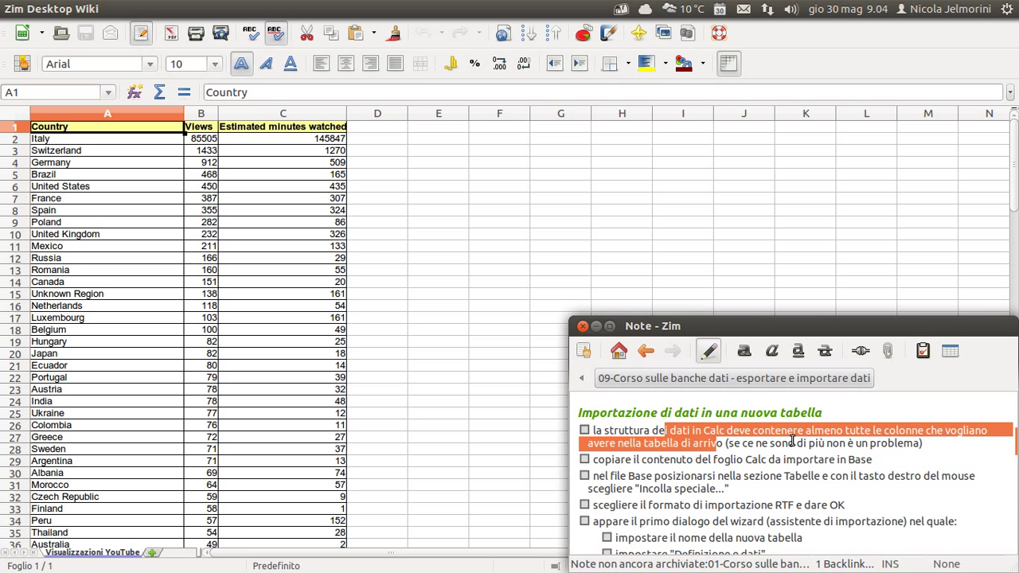
pyautogui.click(930, 441)
pyautogui.moveTo(931, 441); pyautogui.dragTo(595, 430)
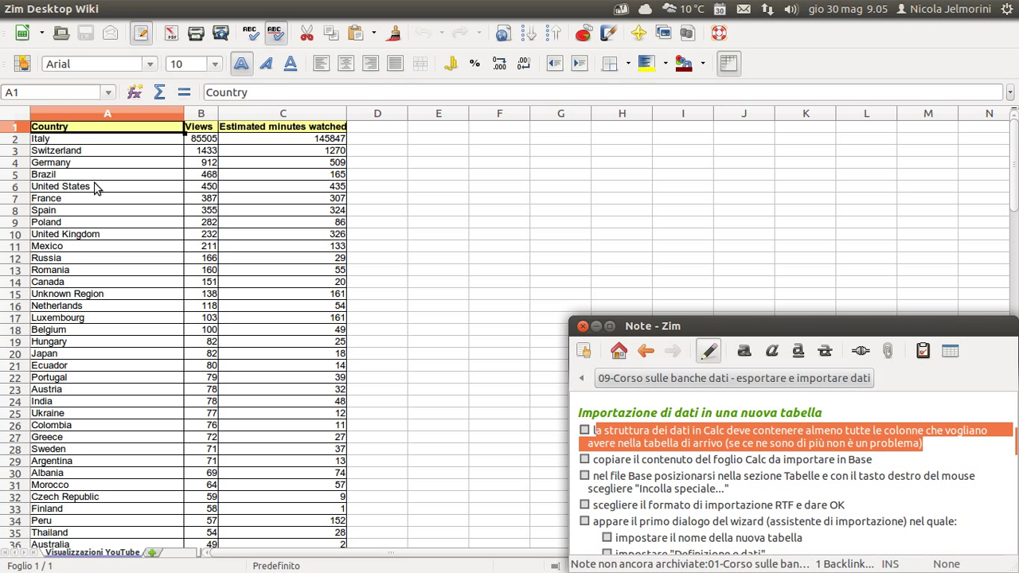
pyautogui.click(585, 431)
pyautogui.click(585, 430)
# Select and copy the range A1:C50 of the spreadsheet, including the header row, as the data to import.
pyautogui.scroll(-1, 684, 474)
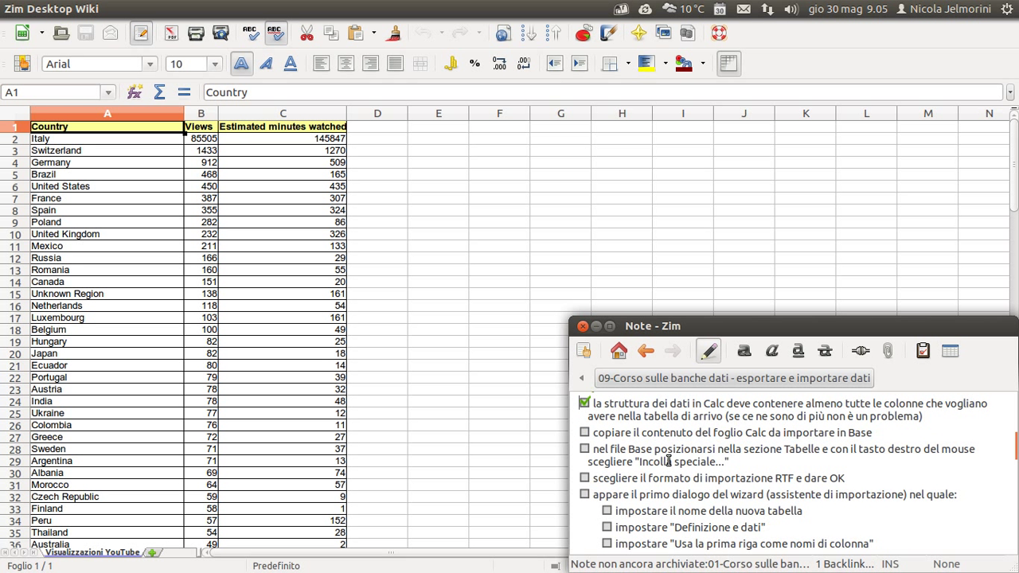
pyautogui.moveTo(621, 433); pyautogui.dragTo(847, 430)
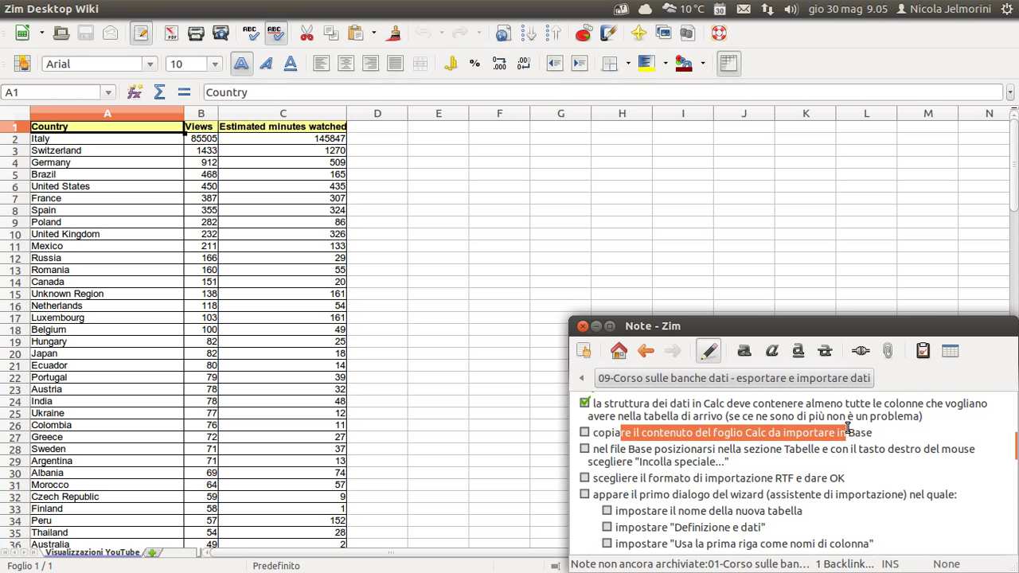
pyautogui.click(666, 434)
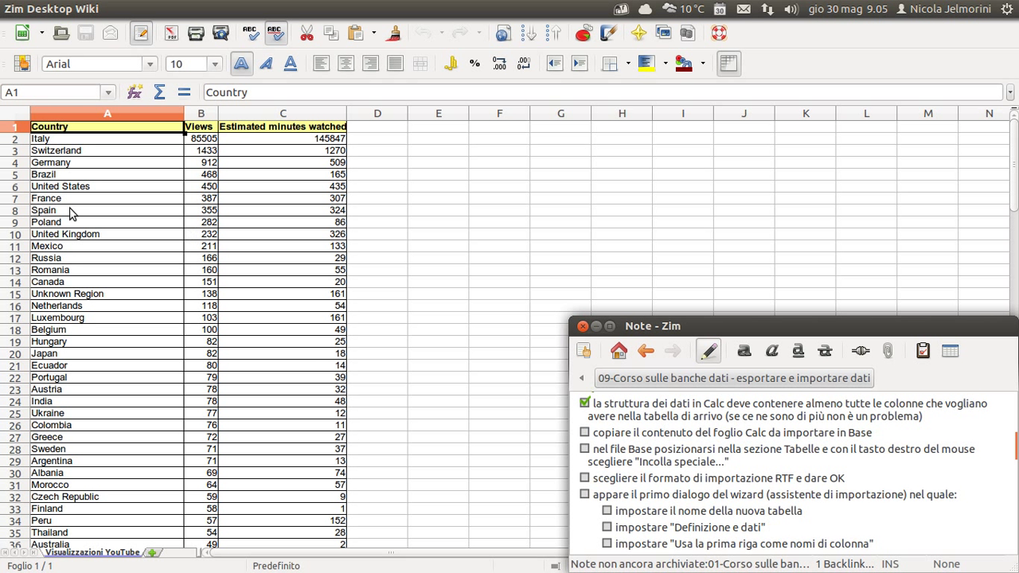
pyautogui.scroll(-3, 106, 271)
pyautogui.scroll(3, 107, 271)
pyautogui.scroll(-12, 152, 356)
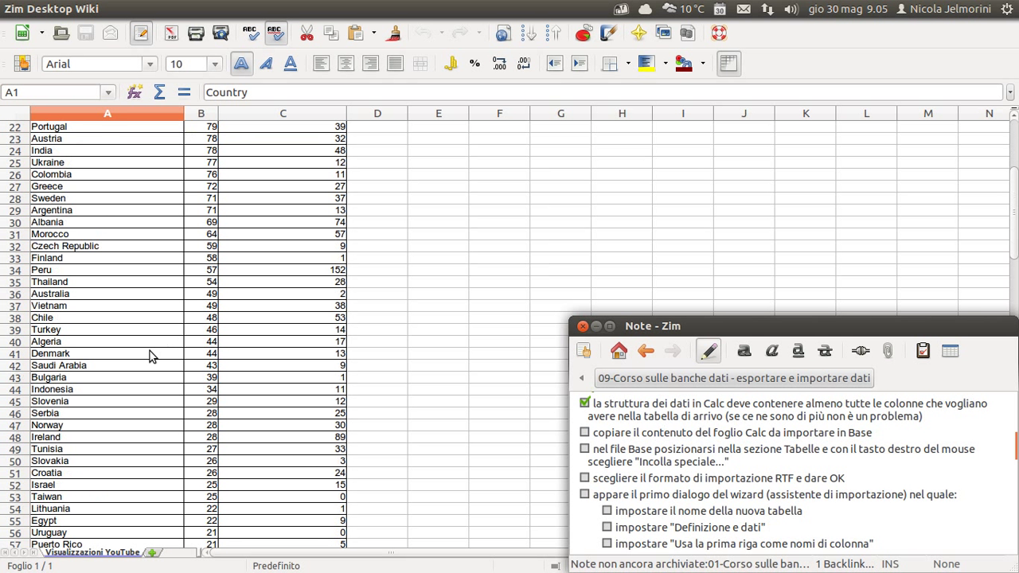
pyautogui.scroll(5, 152, 355)
pyautogui.scroll(-2, 151, 354)
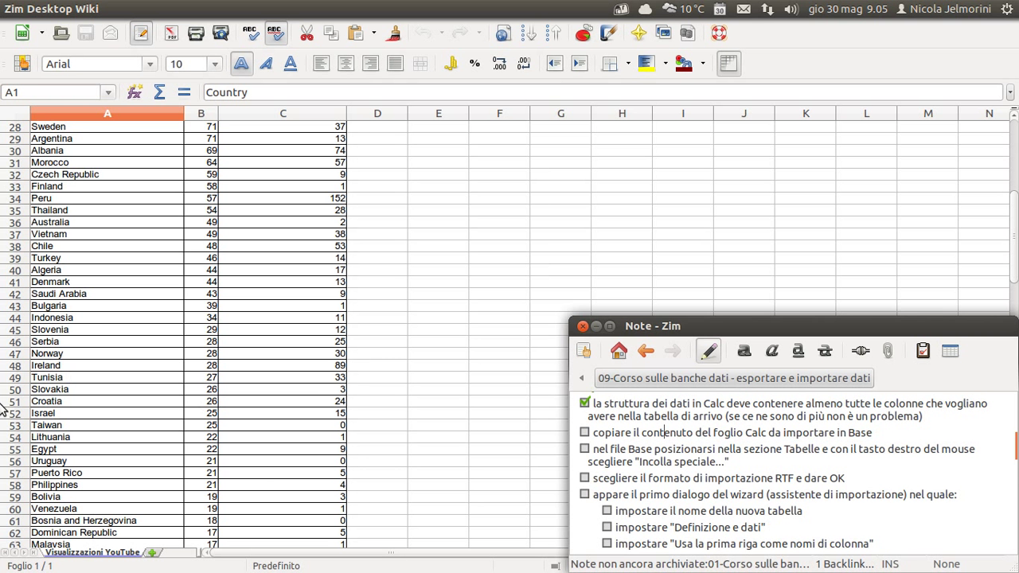
pyautogui.moveTo(308, 390); pyautogui.dragTo(58, 120)
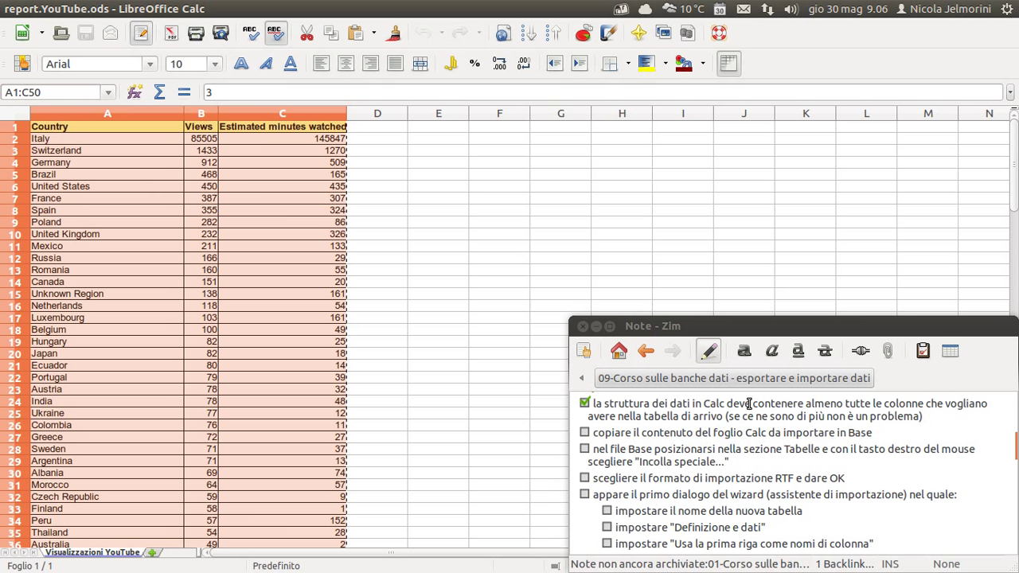
pyautogui.scroll(-3, 460, 398)
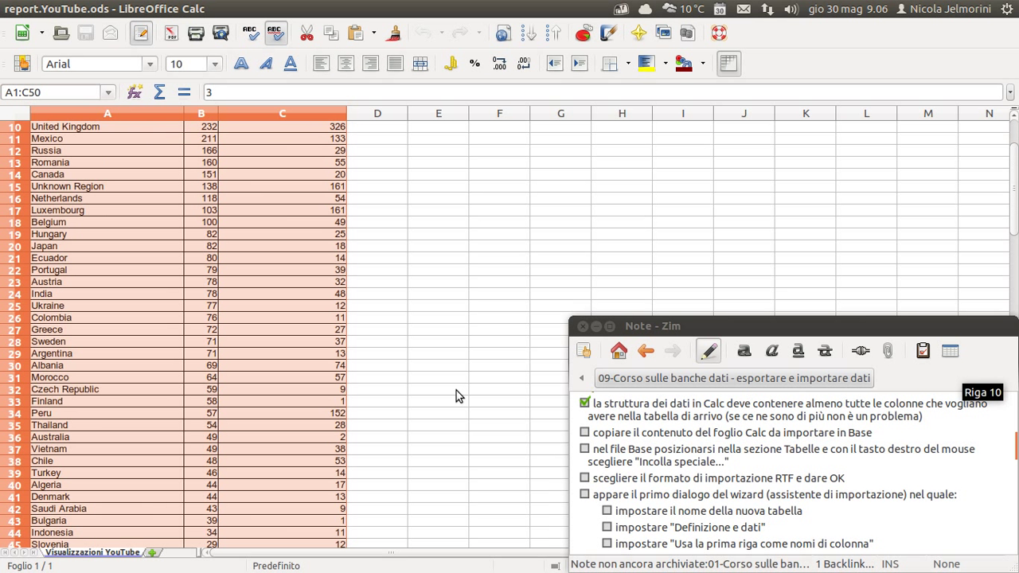
pyautogui.scroll(3, 420, 294)
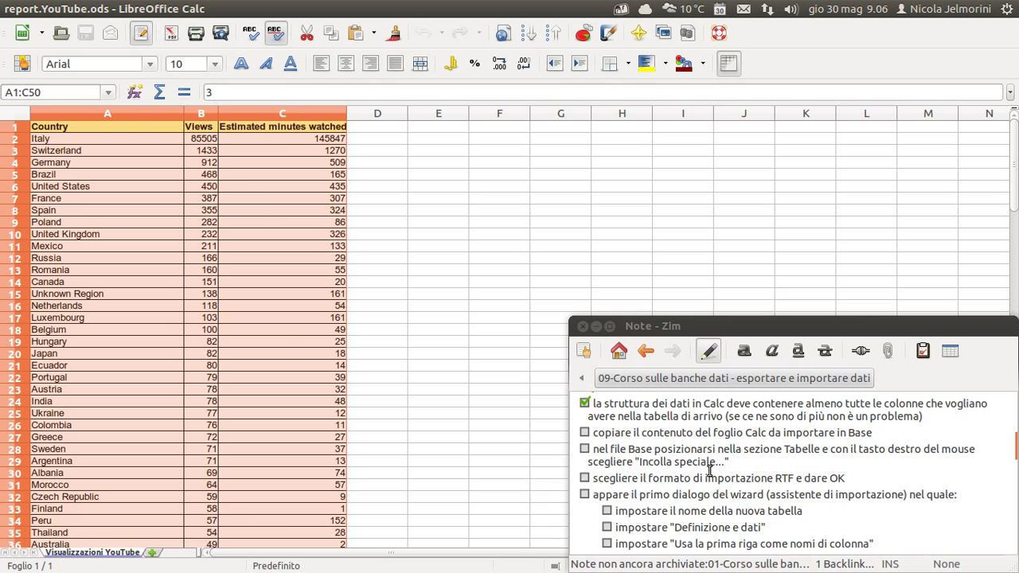
# Tick off the note's item on copying the content of the Calc sheet to import into Base.
pyautogui.click(586, 437)
pyautogui.click(584, 432)
pyautogui.scroll(-1, 661, 449)
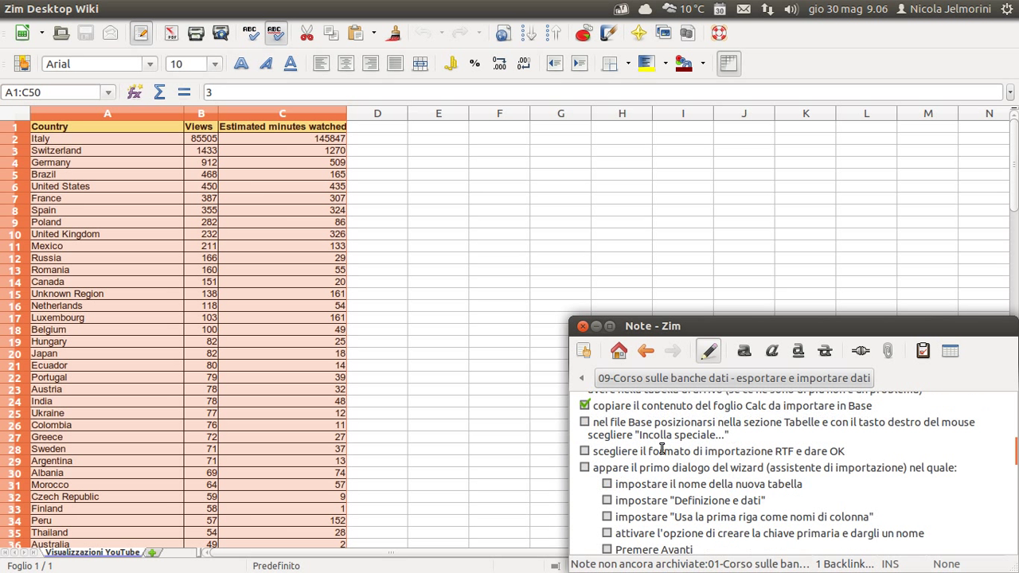
# Switch to the Interventi_PC.odb database and go to its Tabelle section, as the note's next item requires.
pyautogui.hotkey('alt', 'Tab')
pyautogui.hotkey('alt', 'Tab')
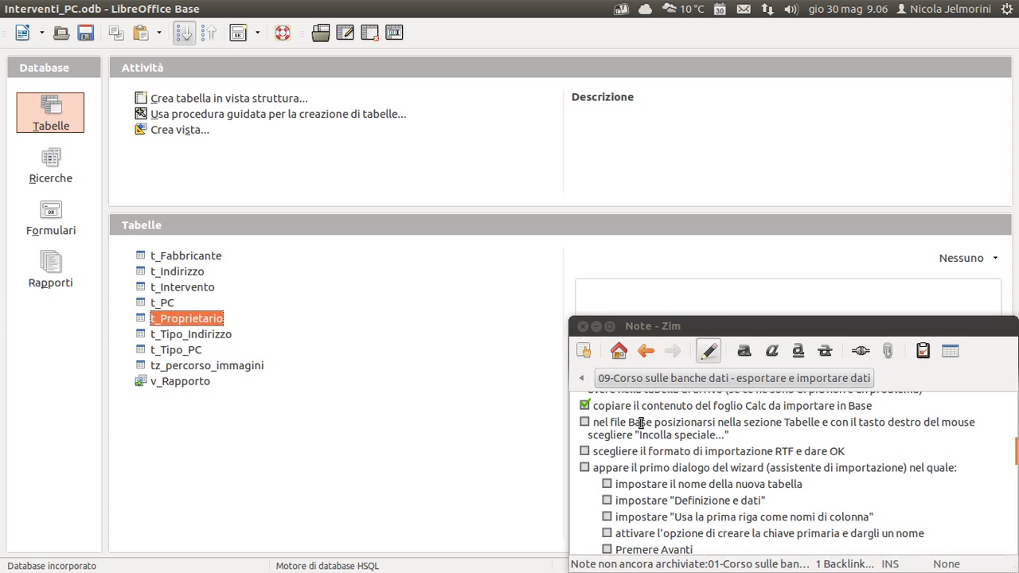
pyautogui.moveTo(763, 422); pyautogui.dragTo(875, 422)
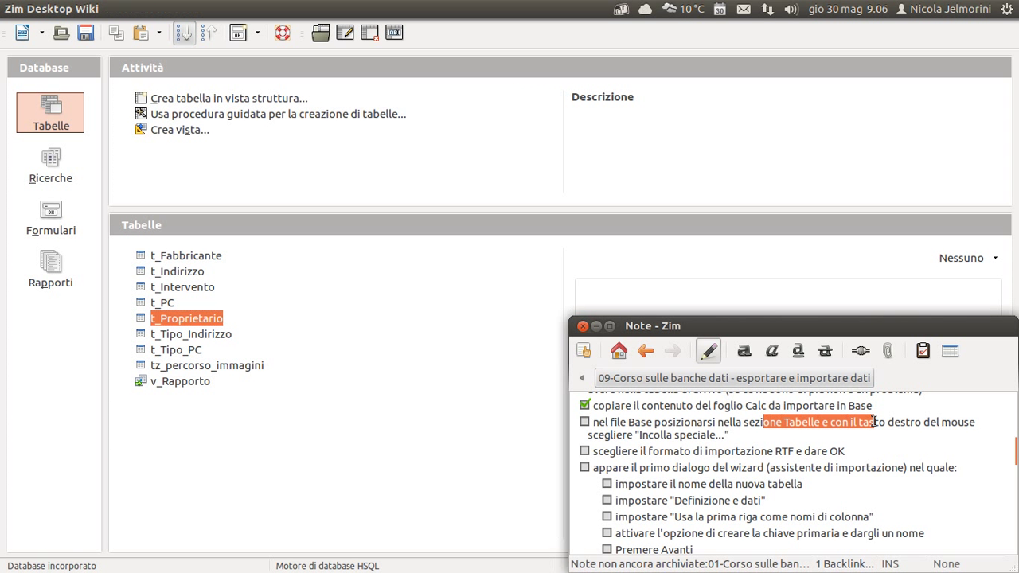
pyautogui.click(31, 114)
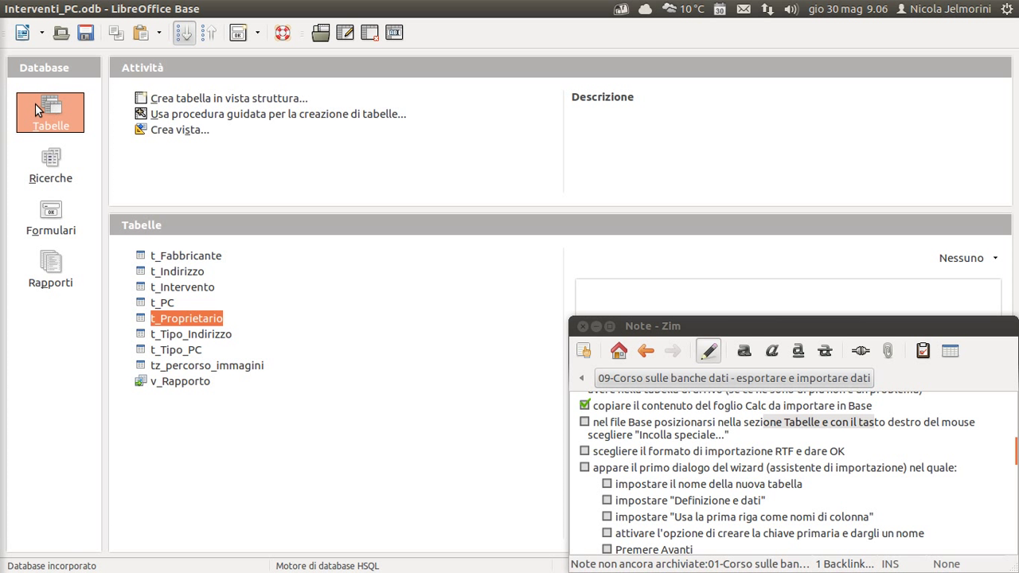
pyautogui.click(878, 422)
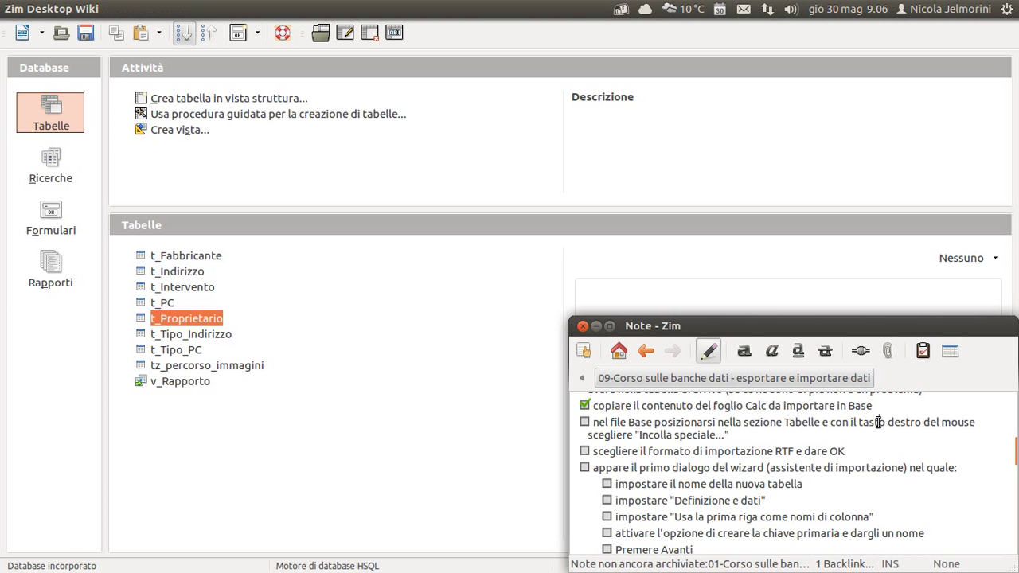
# Tick off the note's paste-special item, open Incolla speciale in the Tabelle list and move its dialog clear of the notes.
pyautogui.click(584, 423)
pyautogui.rightClick(296, 284)
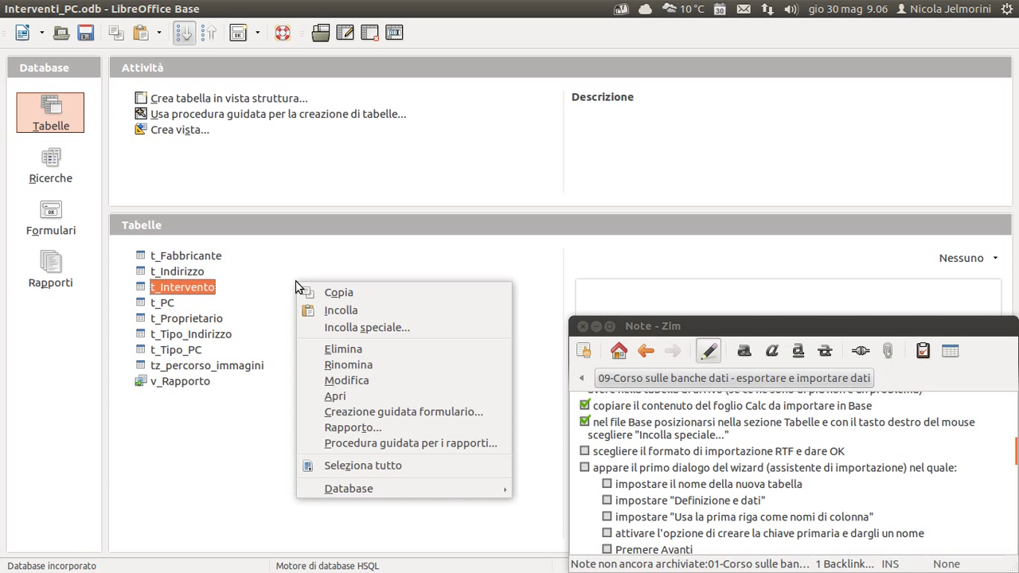
pyautogui.click(351, 328)
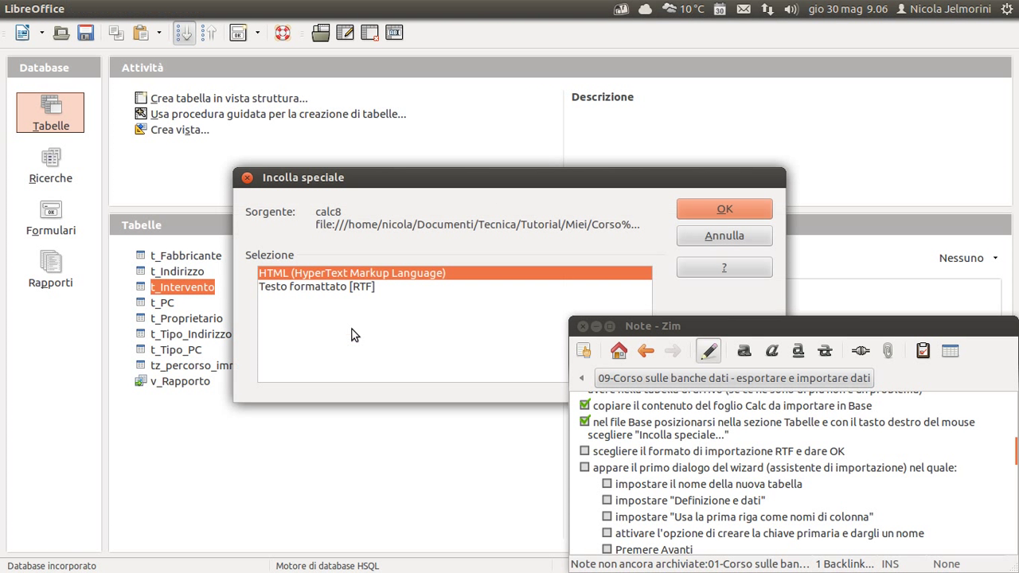
pyautogui.moveTo(508, 178); pyautogui.dragTo(322, 173)
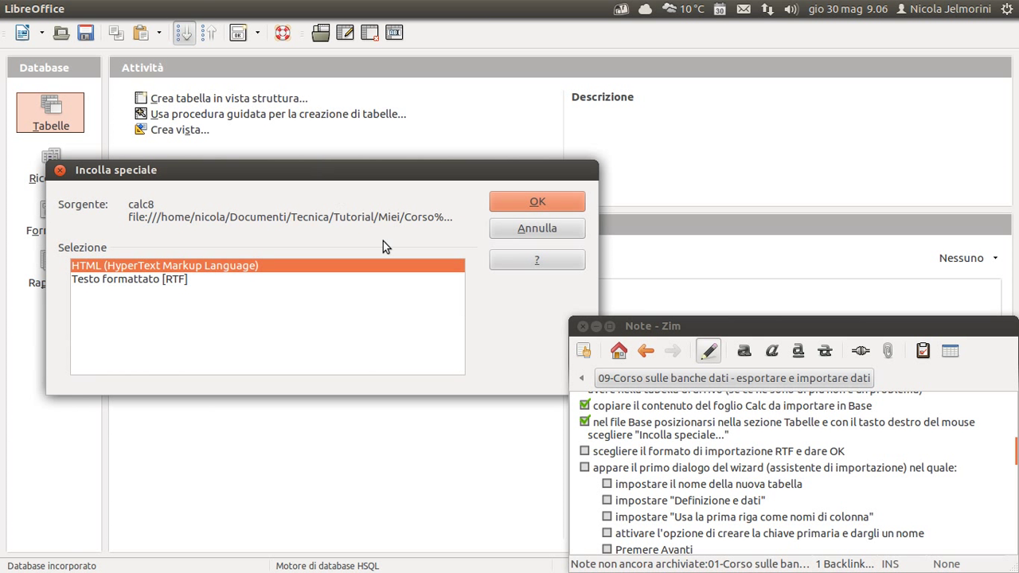
# Tick off the note's RTF format item and paste the copied data as Testo formattato [RTF].
pyautogui.click(778, 451)
pyautogui.doubleClick(783, 452)
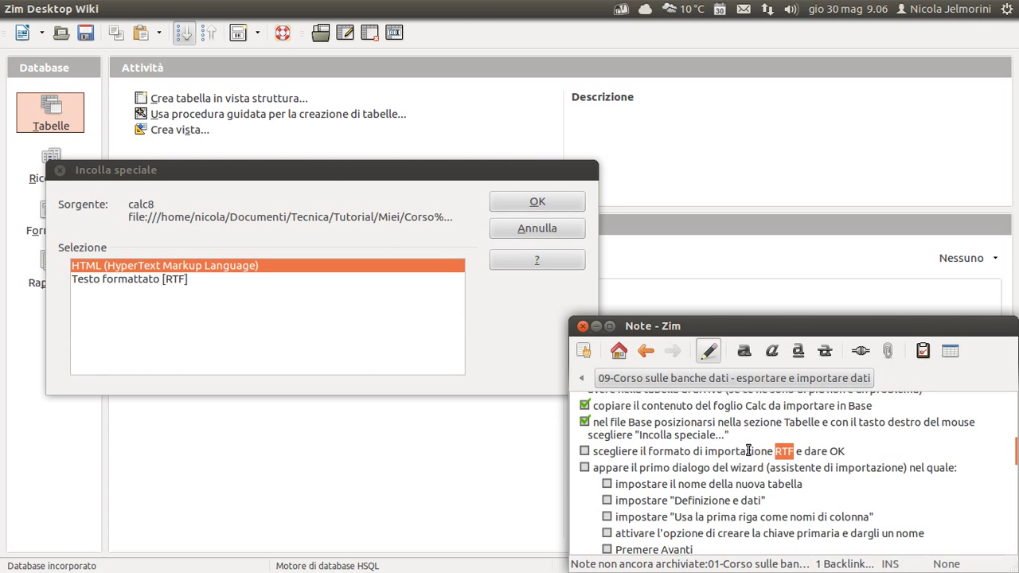
pyautogui.click(584, 451)
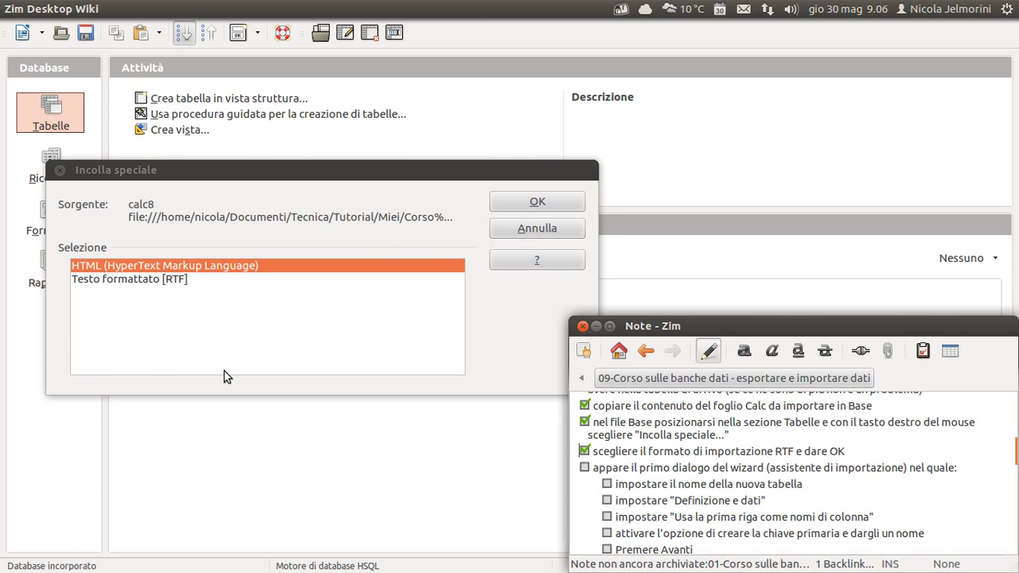
pyautogui.click(108, 282)
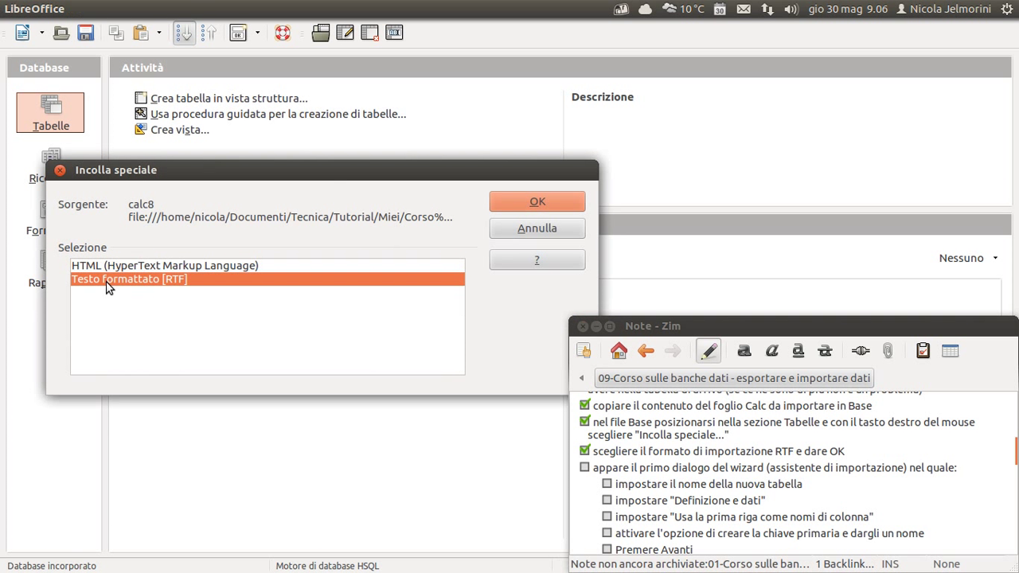
pyautogui.click(525, 204)
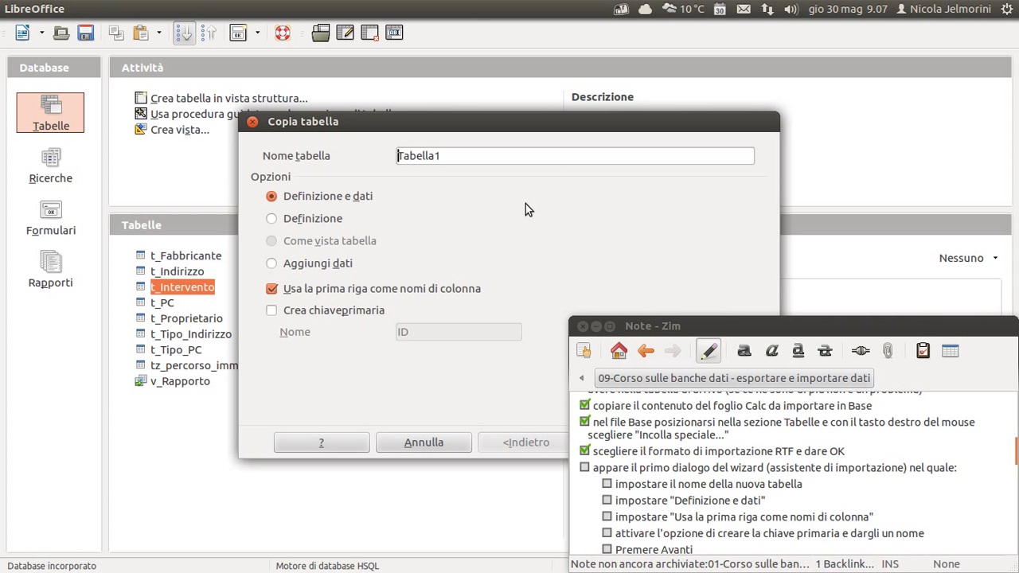
# Move the Copia tabella dialog clear of the notes and tick off the item on the wizard's first dialog.
pyautogui.moveTo(426, 122); pyautogui.dragTo(295, 97)
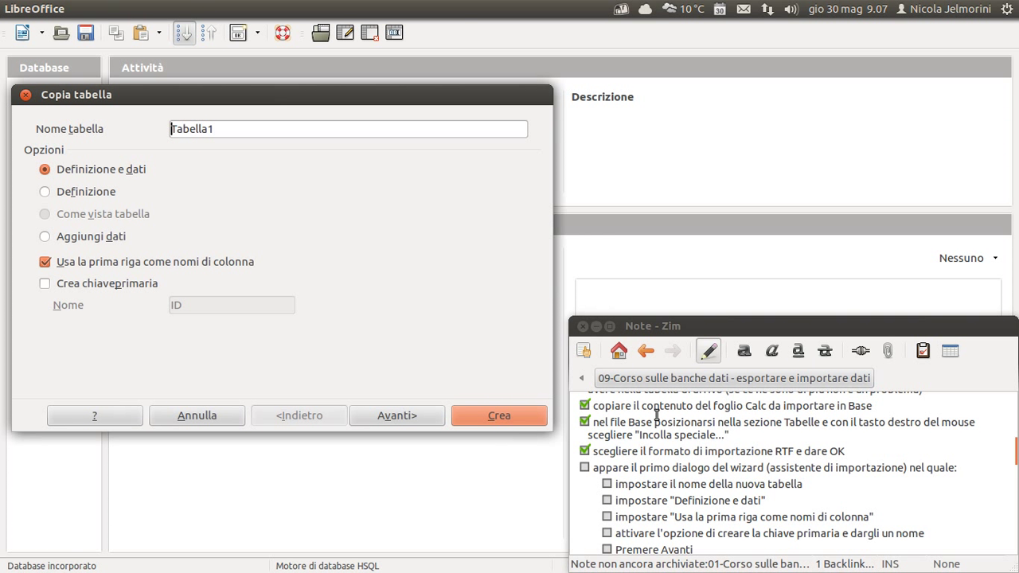
pyautogui.scroll(-1, 673, 458)
pyautogui.click(663, 443)
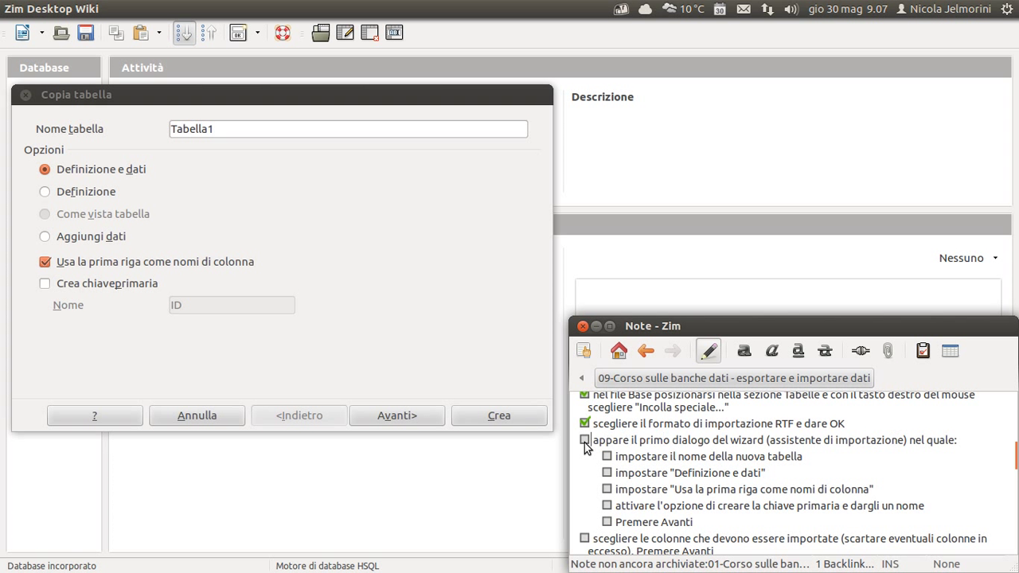
pyautogui.scroll(-1, 663, 449)
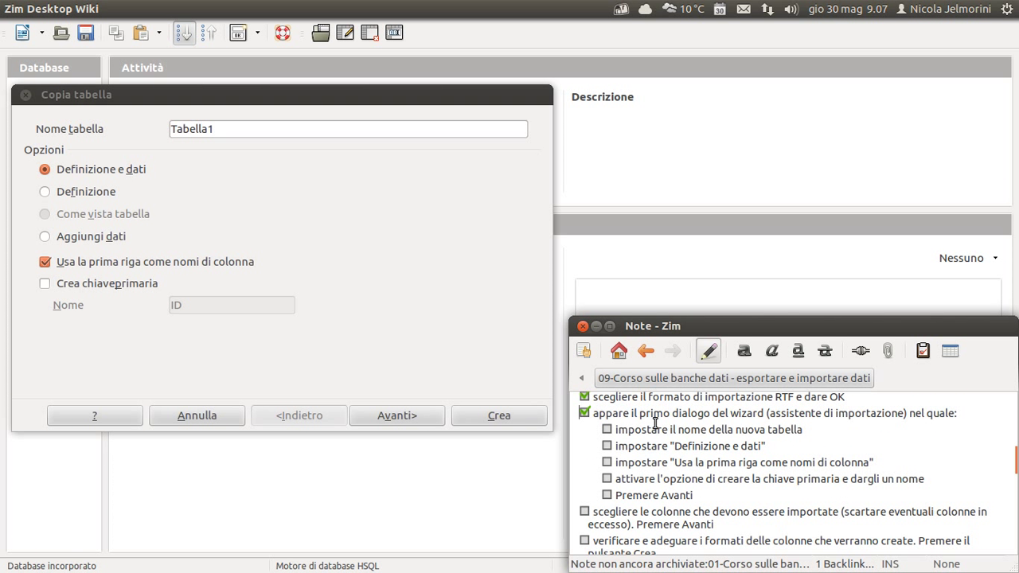
# Name the new table Youtube_visu and tick off the note's item on setting the table name.
pyautogui.click(230, 127)
pyautogui.moveTo(229, 128); pyautogui.dragTo(169, 129)
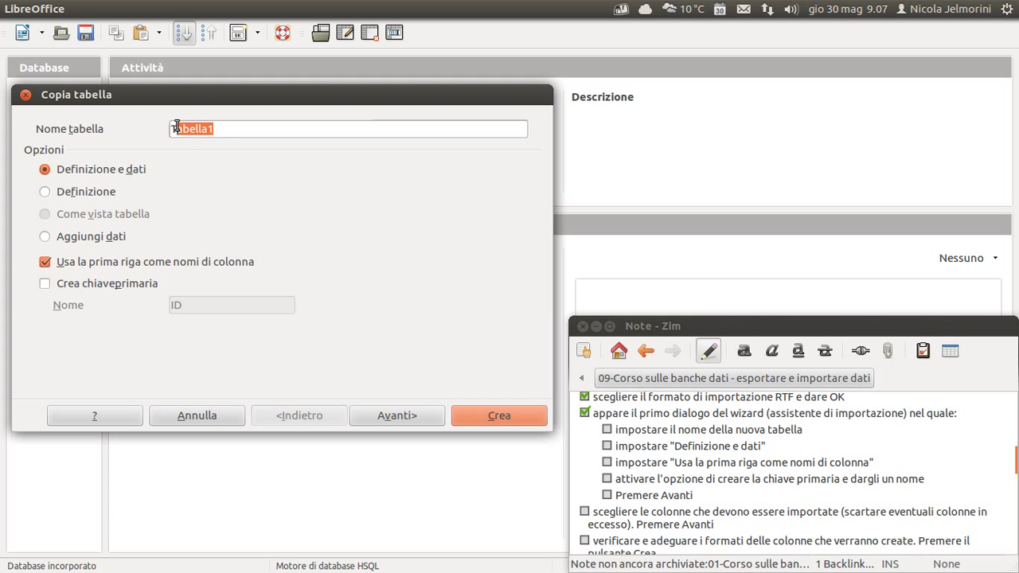
pyautogui.write('Youtube_')
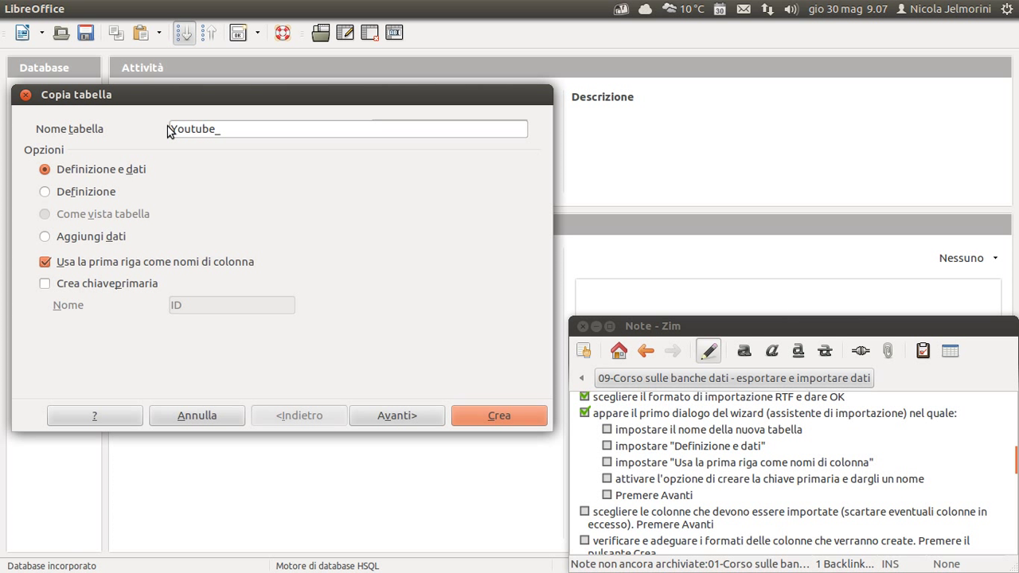
pyautogui.write('visu')
pyautogui.moveTo(212, 102); pyautogui.dragTo(533, 109)
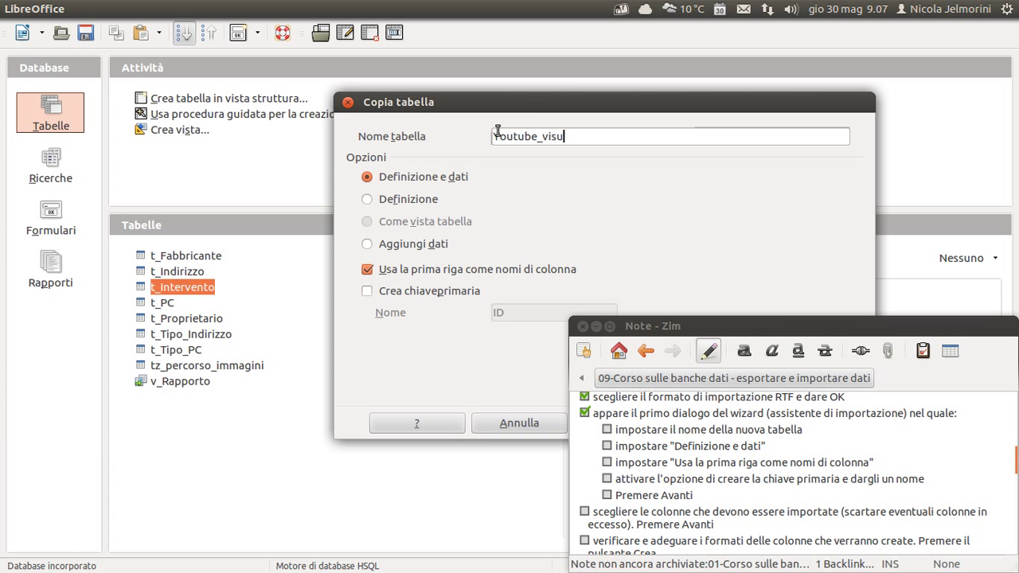
pyautogui.moveTo(494, 101); pyautogui.dragTo(175, 82)
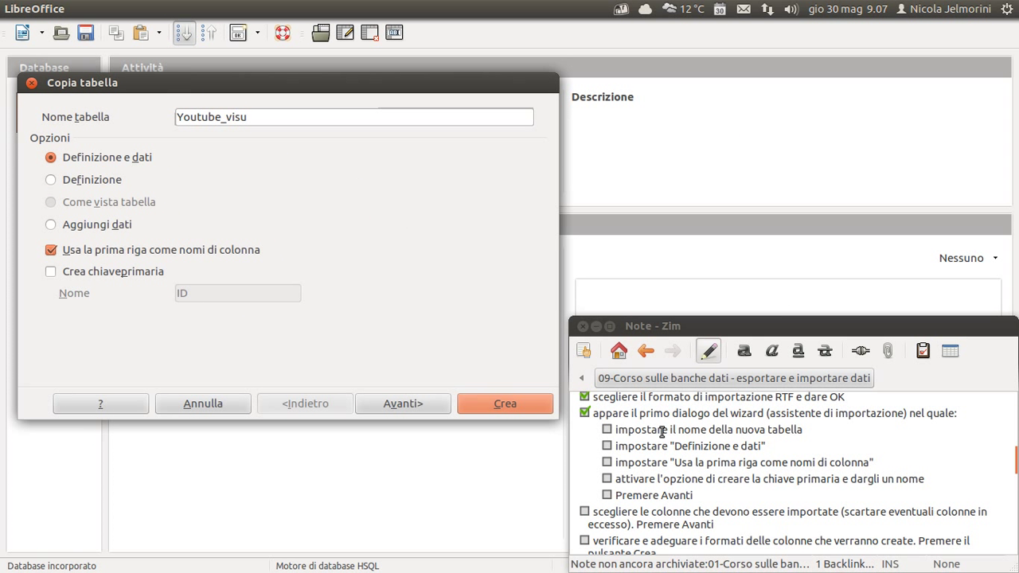
pyautogui.click(605, 430)
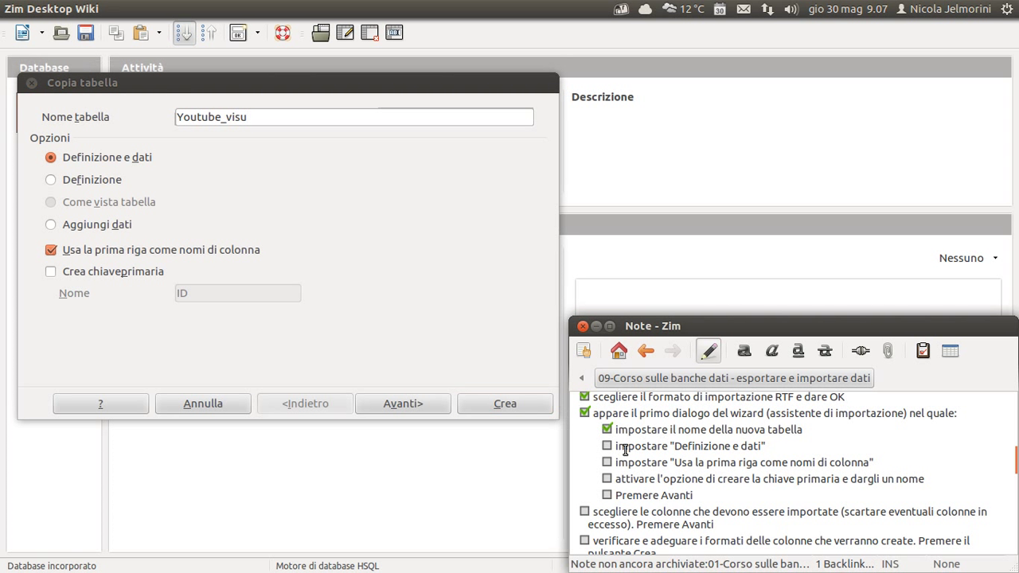
# Choose Definizione e dati, review the source spreadsheet, and tick off the note's items on that option and on using the first row as column names.
pyautogui.click(86, 162)
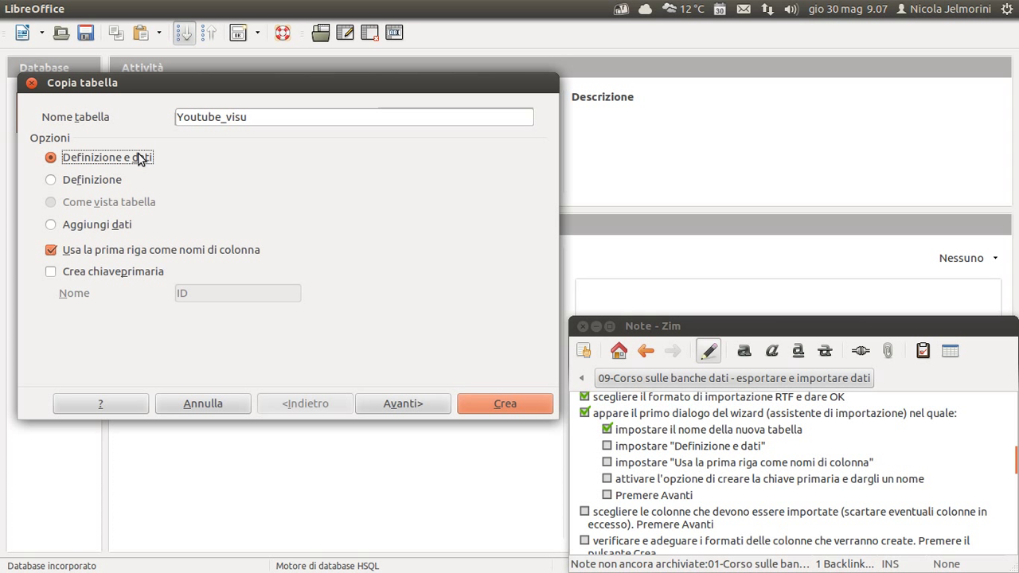
pyautogui.hotkey('alt', 'Tab')
pyautogui.hotkey('alt', 'Tab')
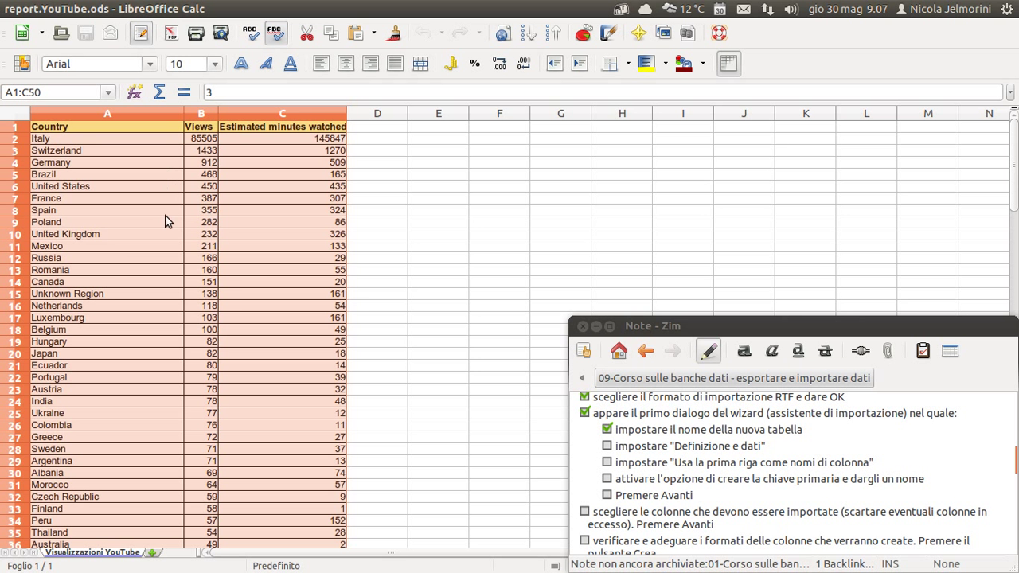
pyautogui.hotkey('alt', 'Tab')
pyautogui.hotkey('alt', 'Tab')
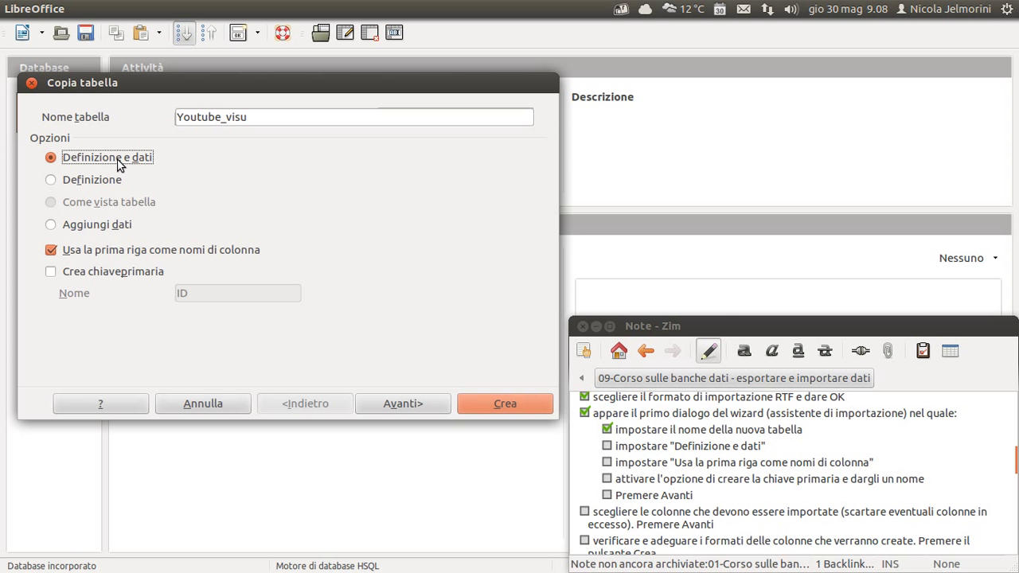
pyautogui.click(607, 446)
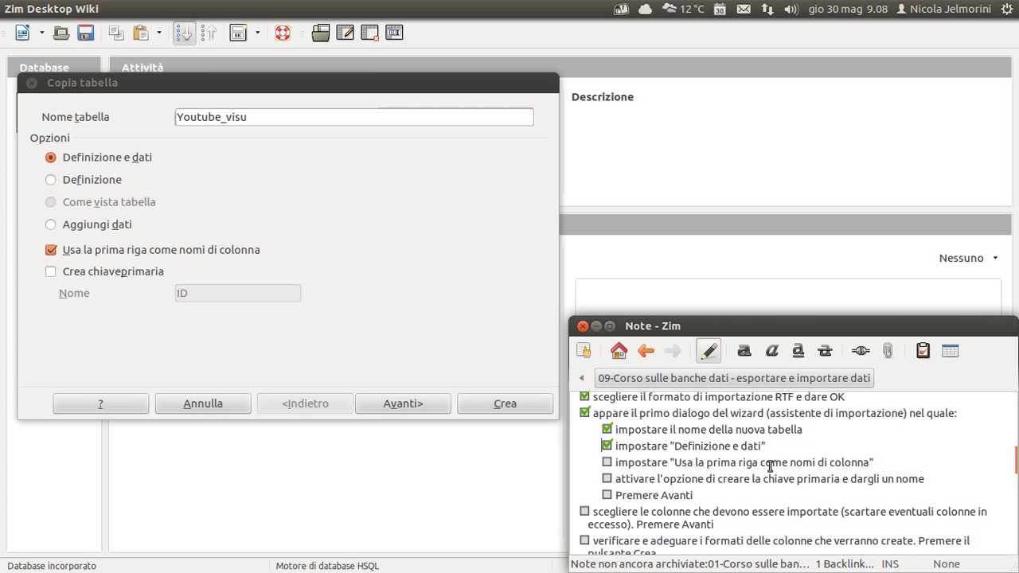
pyautogui.click(607, 463)
# Examine the Country, Views and Estimated minutes watched headers and their data in report.YouTube.ods against the option using the first row as column names.
pyautogui.hotkey('alt', 'Tab')
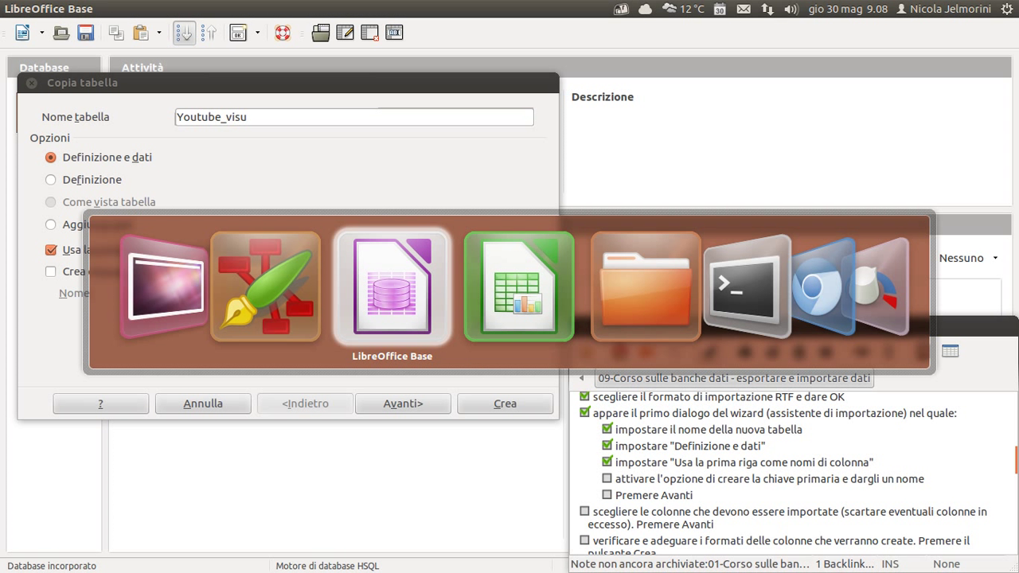
pyautogui.hotkey('alt', 'Tab')
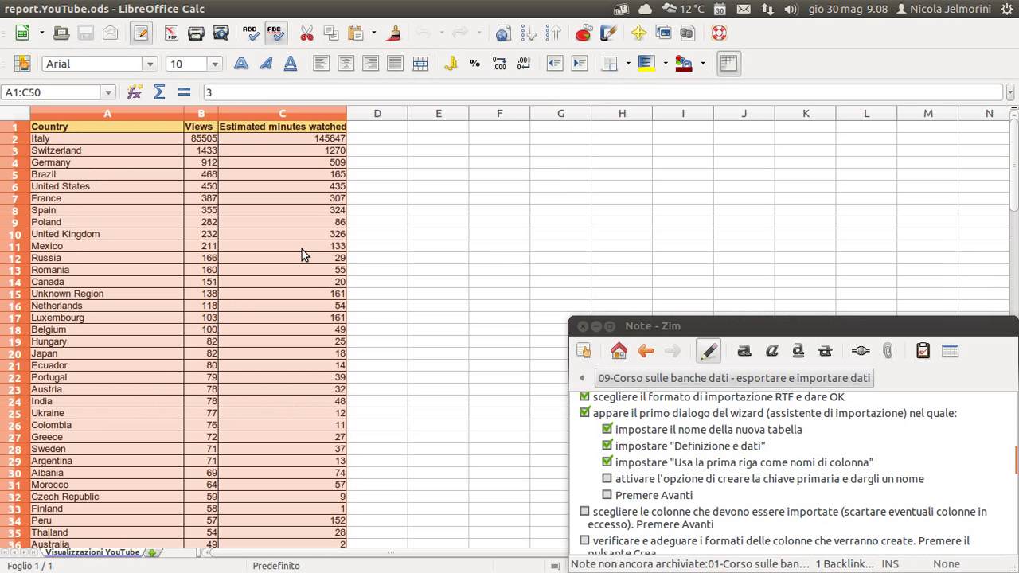
pyautogui.click(103, 111)
pyautogui.click(205, 115)
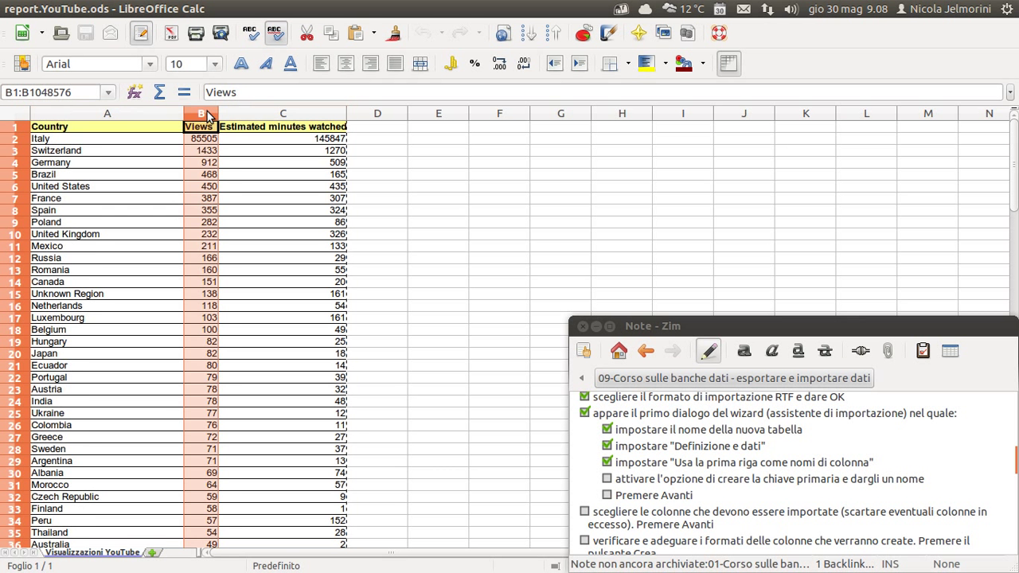
pyautogui.click(272, 112)
pyautogui.click(30, 131)
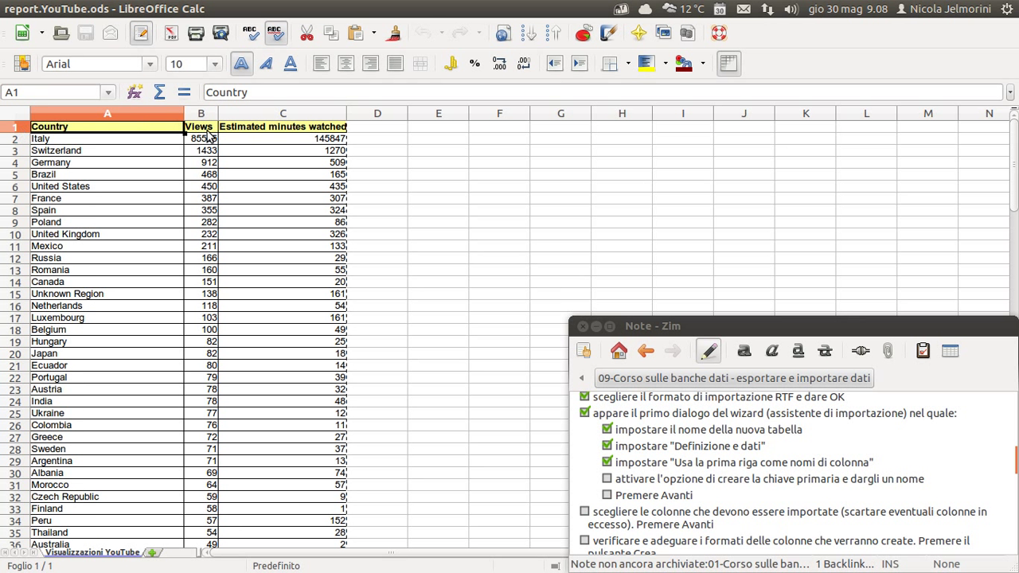
pyautogui.click(204, 128)
pyautogui.click(270, 128)
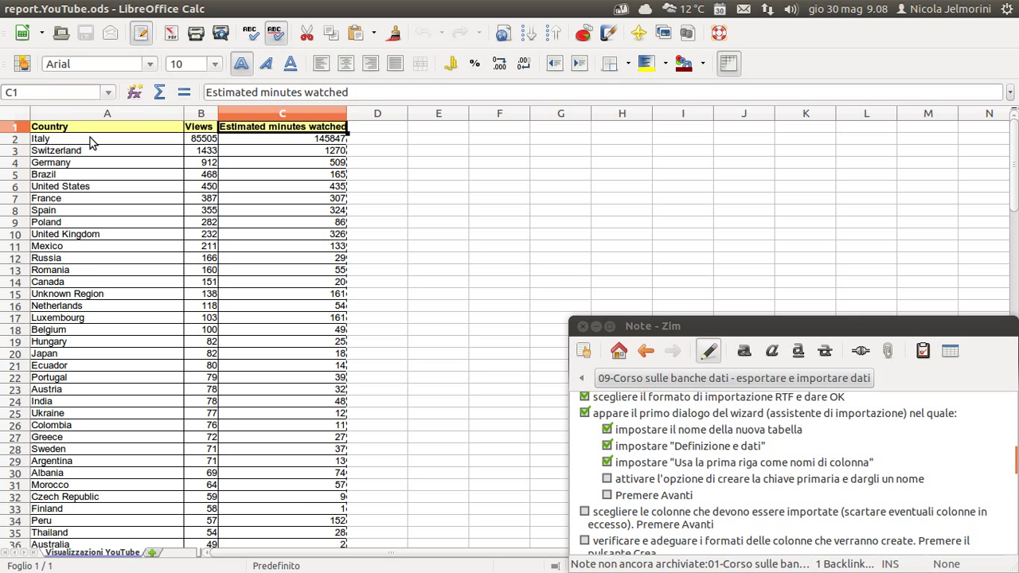
pyautogui.click(90, 140)
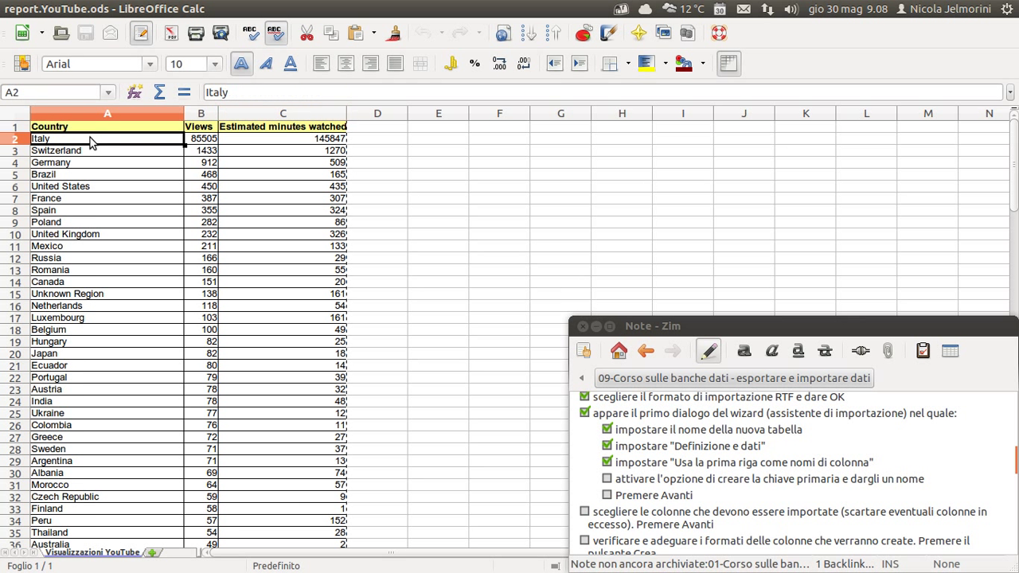
pyautogui.click(70, 128)
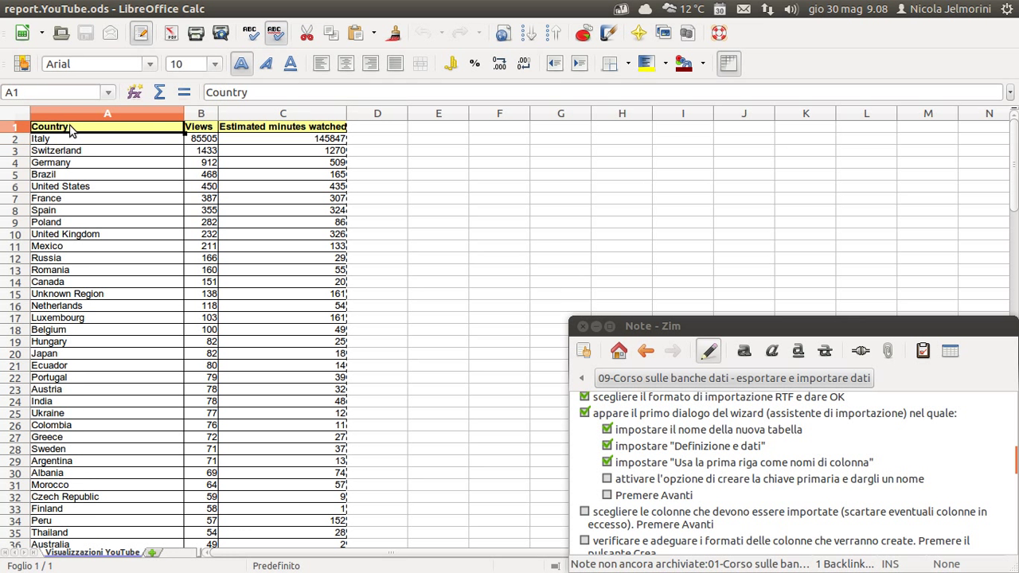
pyautogui.moveTo(70, 140); pyautogui.dragTo(80, 259)
pyautogui.moveTo(207, 131); pyautogui.dragTo(204, 175)
pyautogui.click(271, 131)
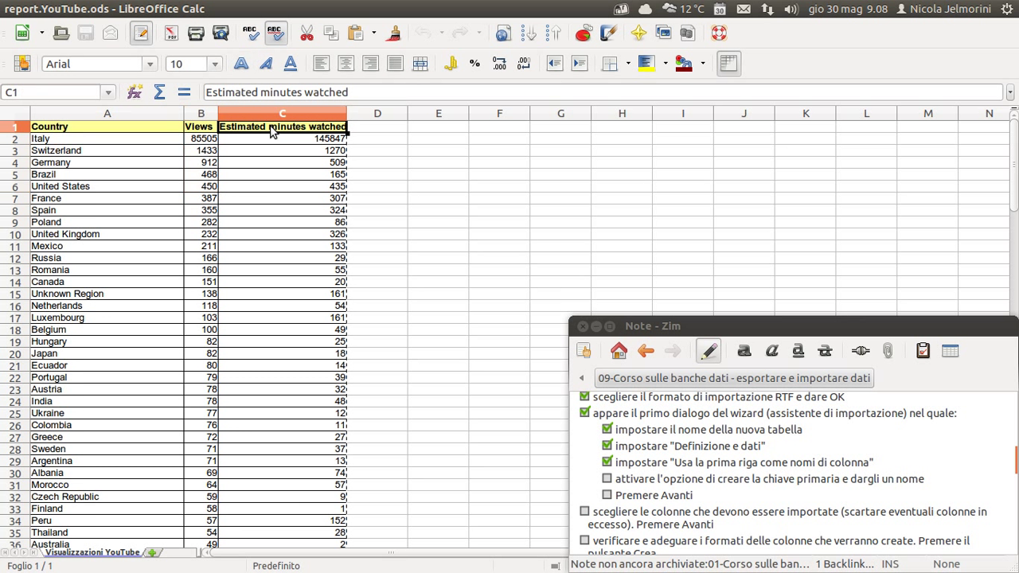
pyautogui.moveTo(271, 139); pyautogui.dragTo(272, 179)
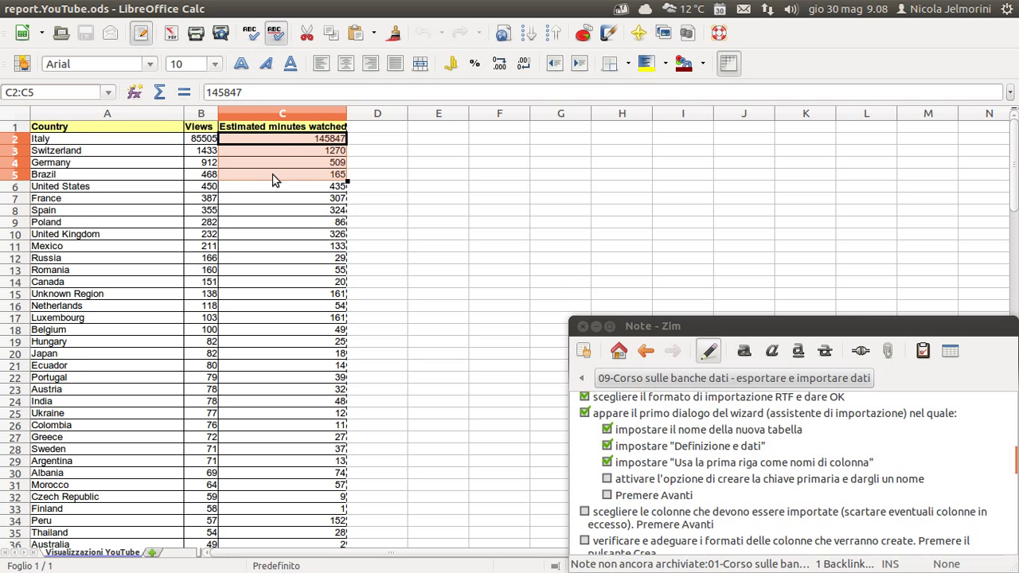
pyautogui.click(108, 131)
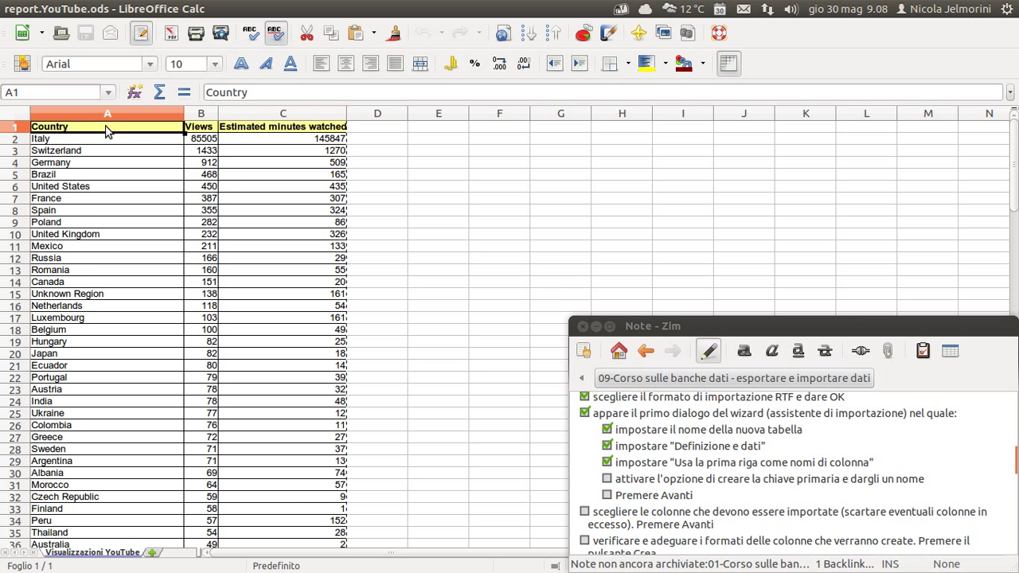
pyautogui.click(231, 131)
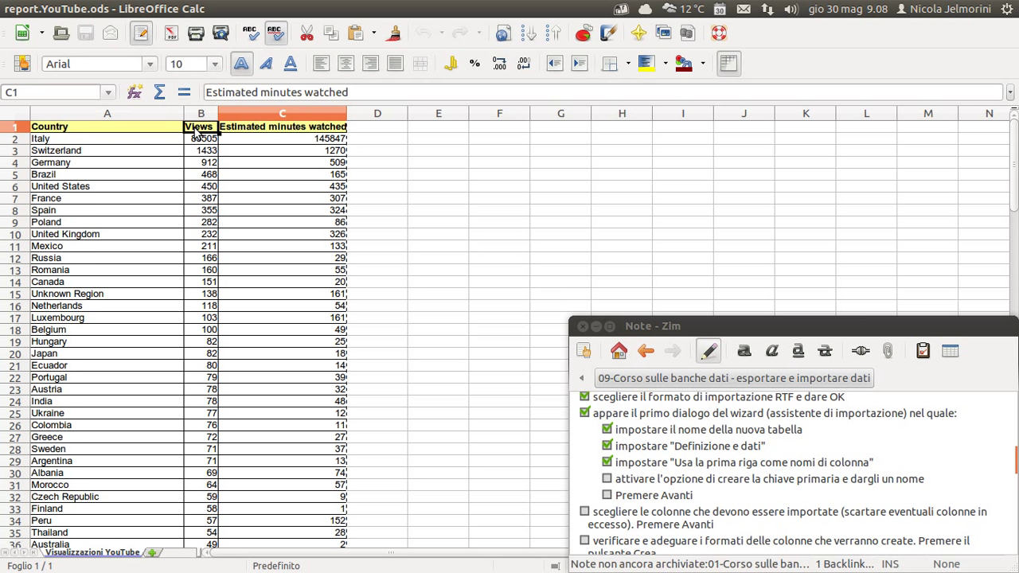
pyautogui.click(138, 131)
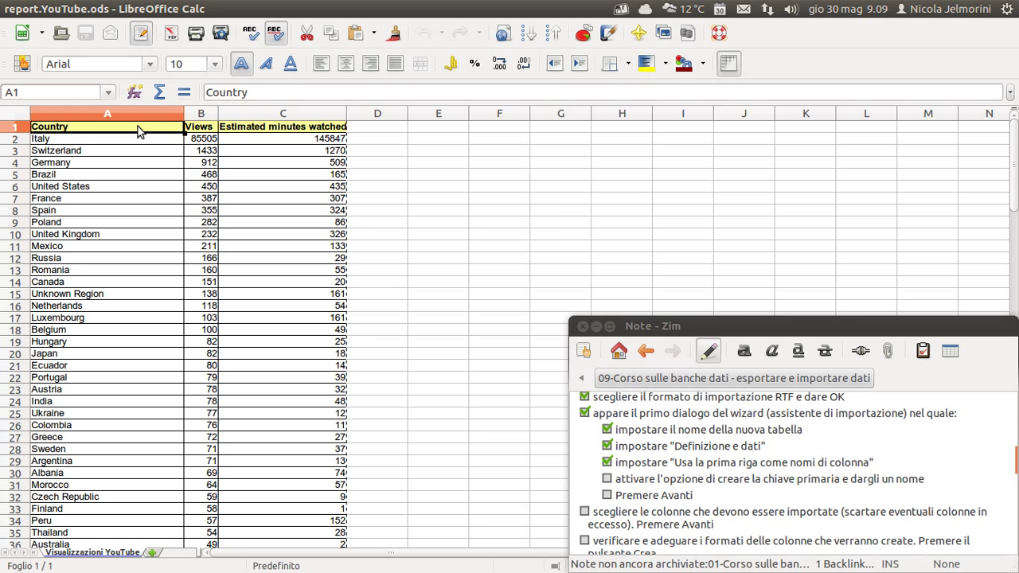
pyautogui.hotkey('alt', 'Tab')
pyautogui.hotkey('alt', 'Tab')
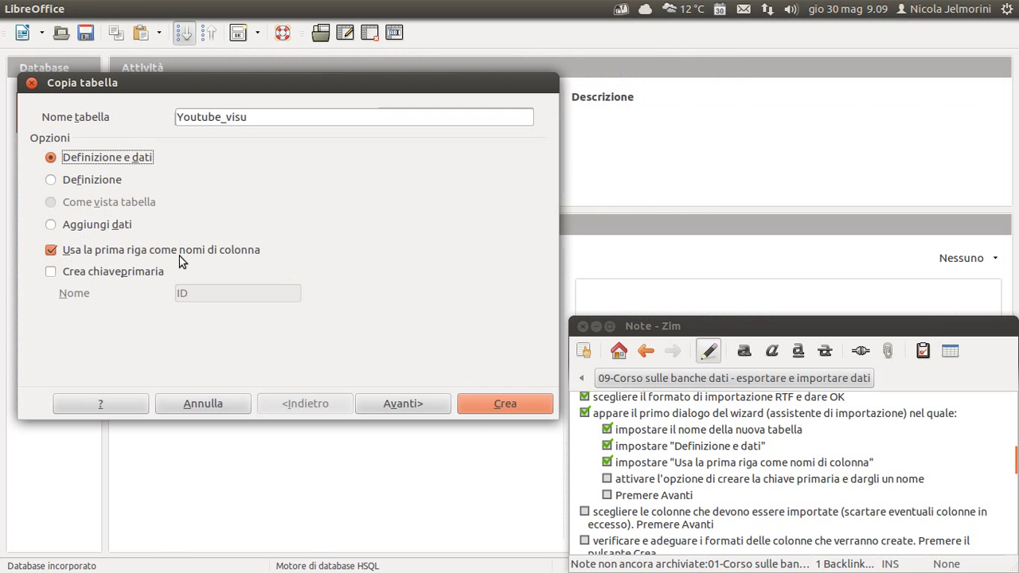
pyautogui.hotkey('alt', 'Tab')
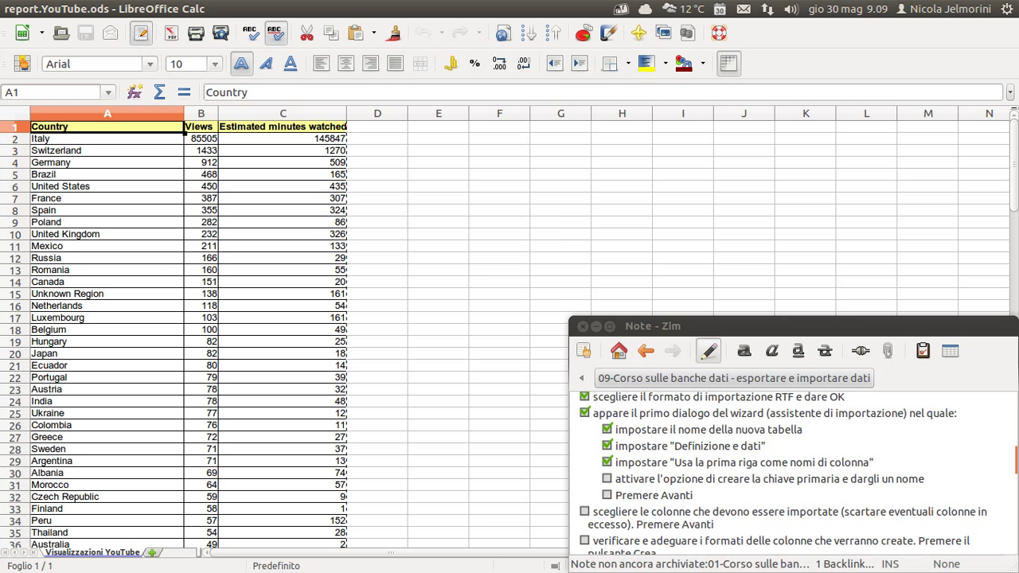
pyautogui.hotkey('alt', 'Tab')
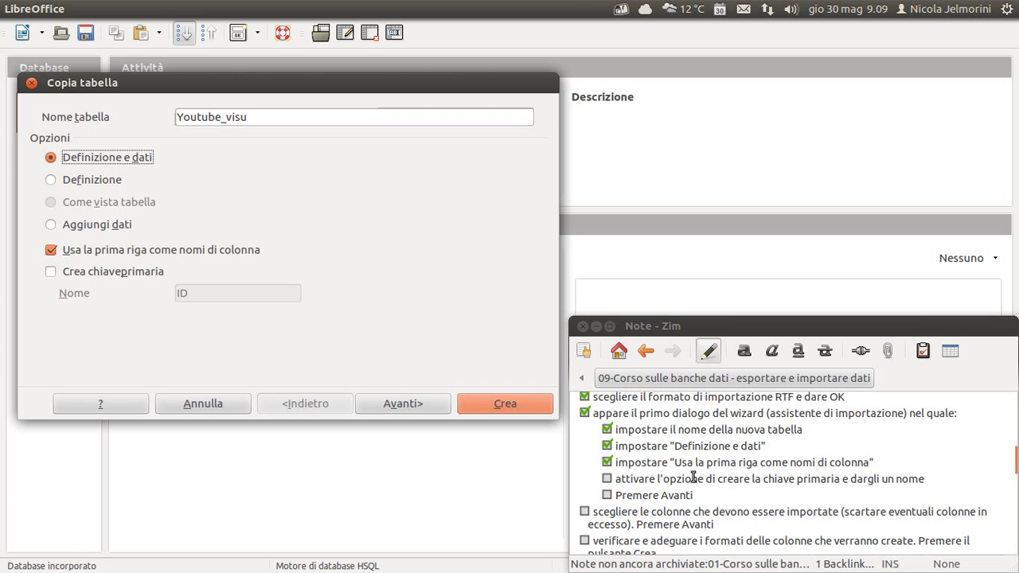
# Enable a primary key named ID_chiave, tick off the notes' remaining items for the first dialog, and advance to the column selection.
pyautogui.click(722, 477)
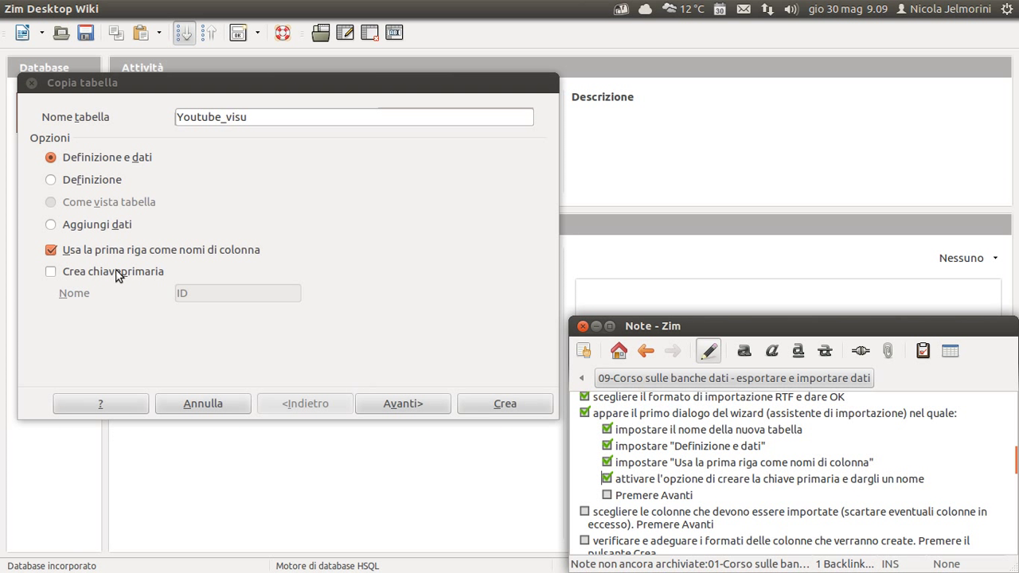
pyautogui.click(51, 271)
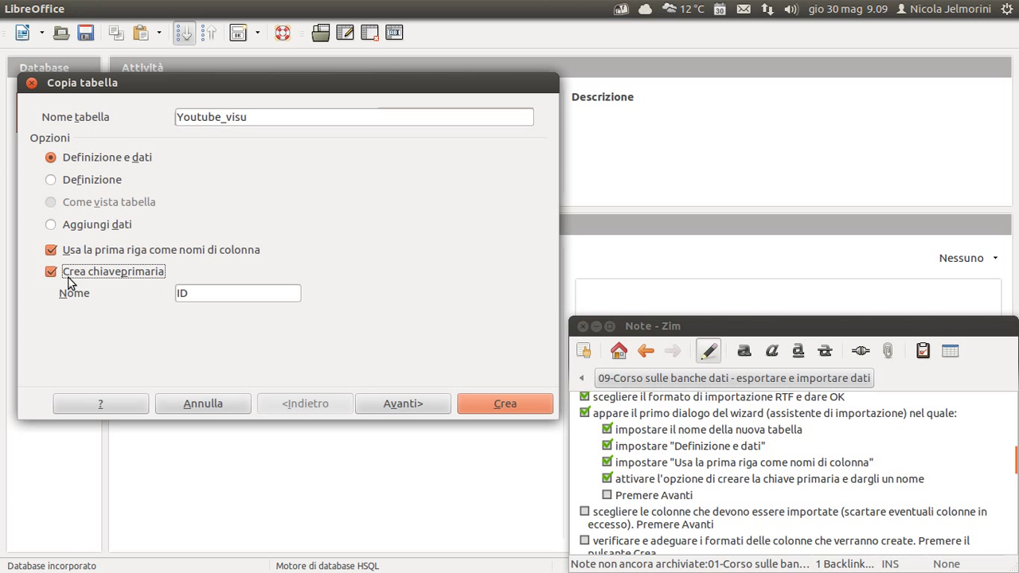
pyautogui.click(256, 292)
pyautogui.write('chiave')
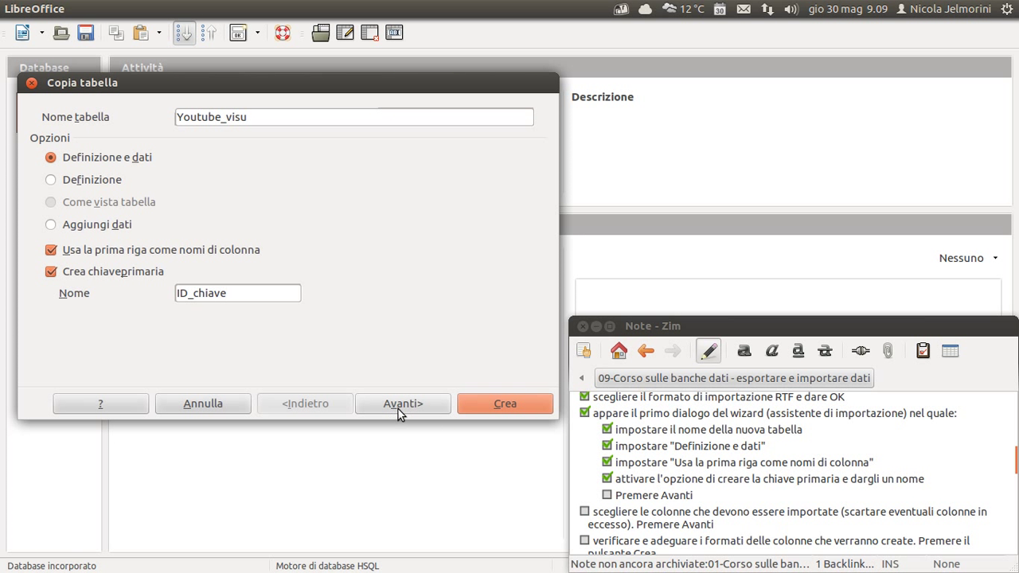
pyautogui.click(607, 495)
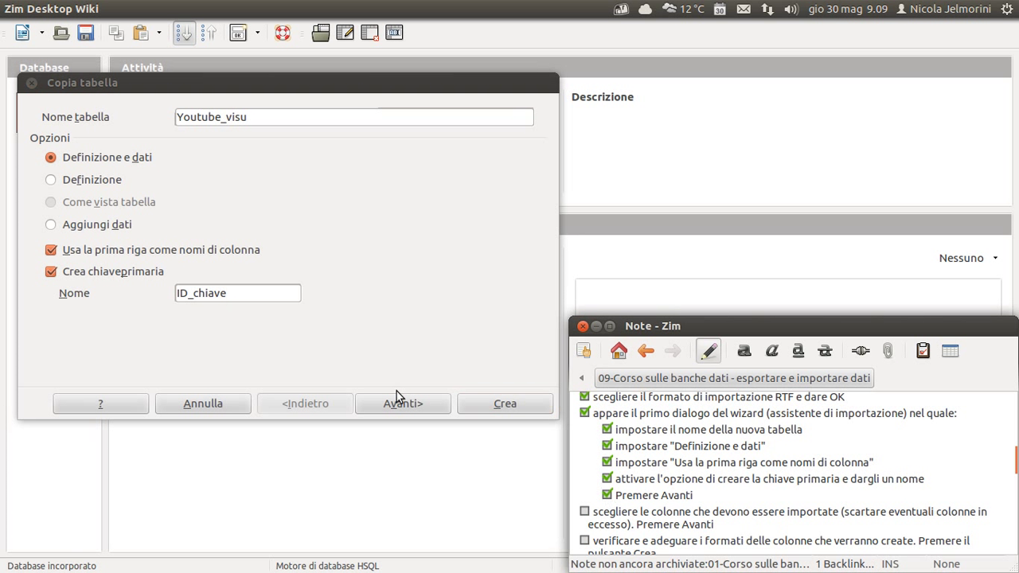
pyautogui.click(406, 404)
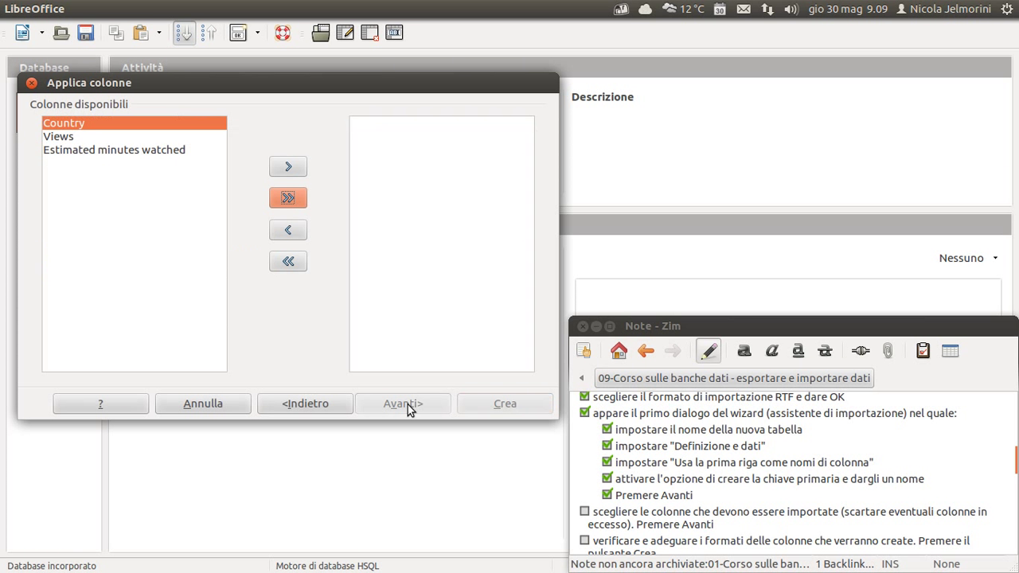
# Review the completed import items in the notes and read the item on choosing columns to import and discarding excess ones.
pyautogui.scroll(5, 692, 479)
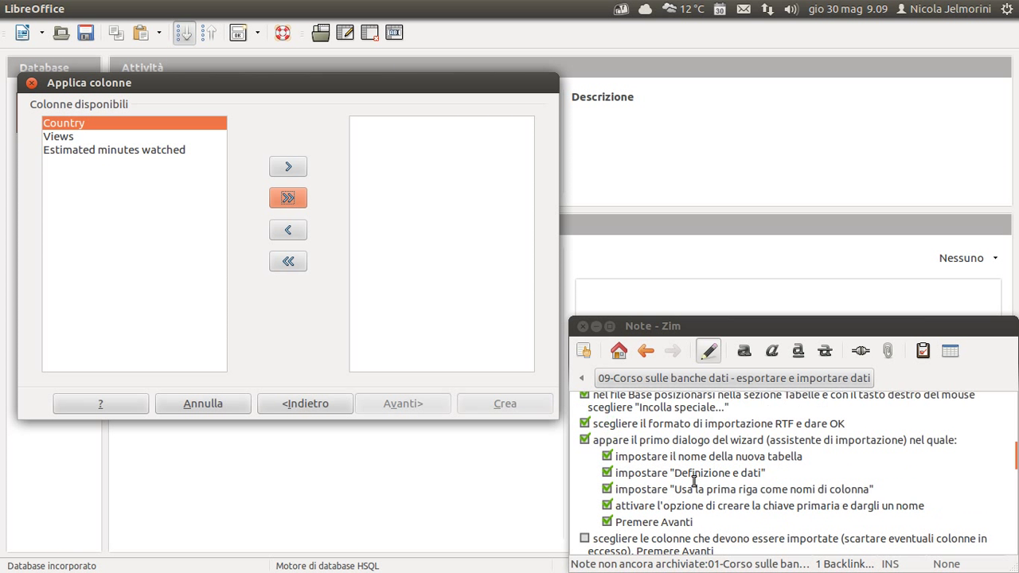
pyautogui.scroll(5, 692, 479)
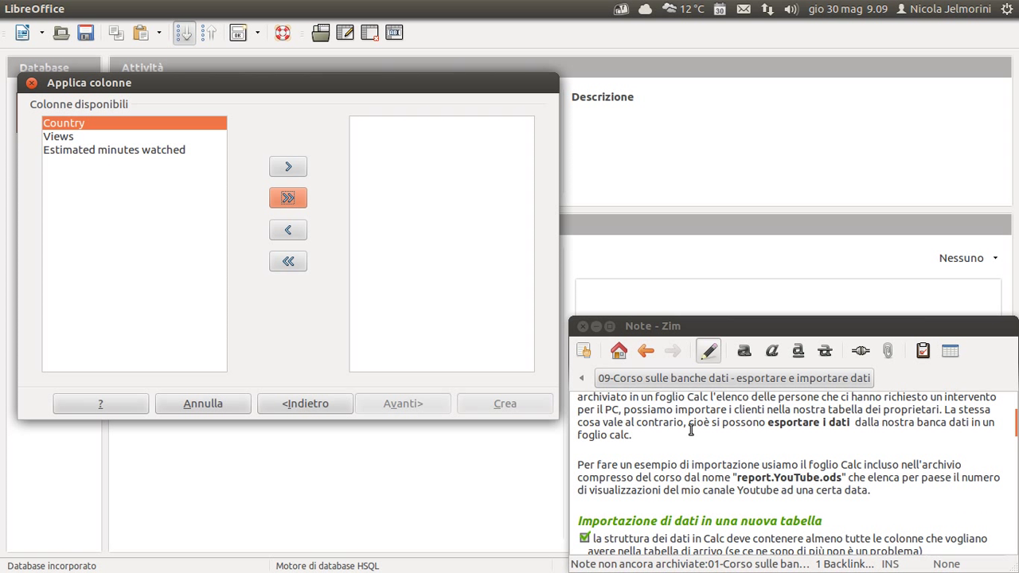
pyautogui.scroll(-6, 716, 450)
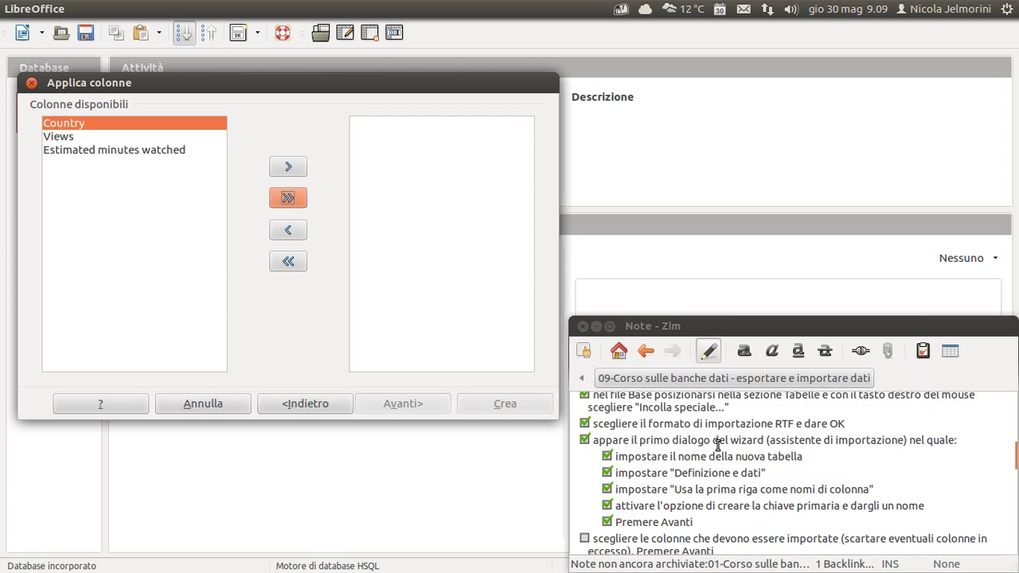
pyautogui.scroll(-2, 717, 445)
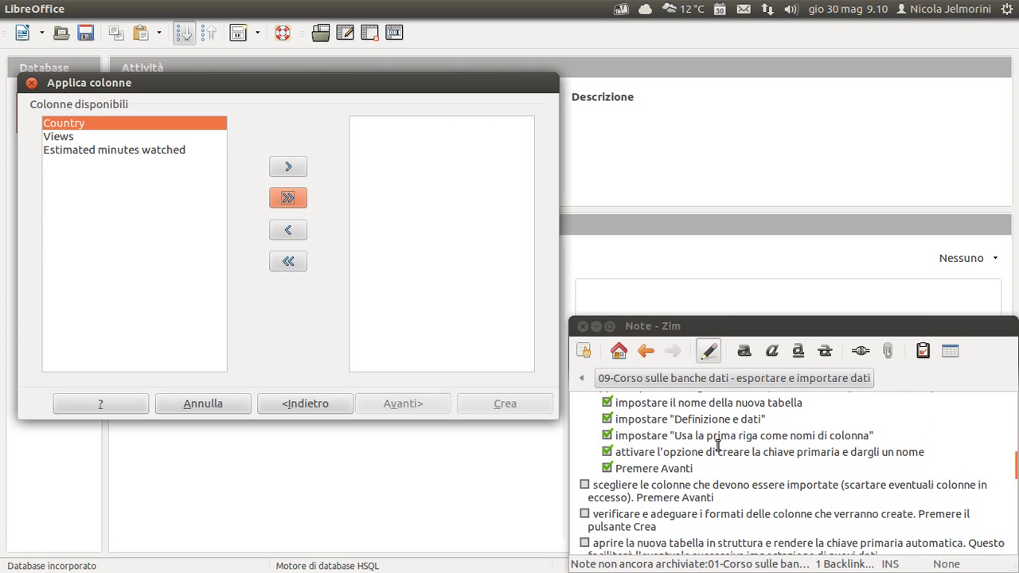
pyautogui.scroll(-1, 717, 446)
pyautogui.scroll(6, 754, 464)
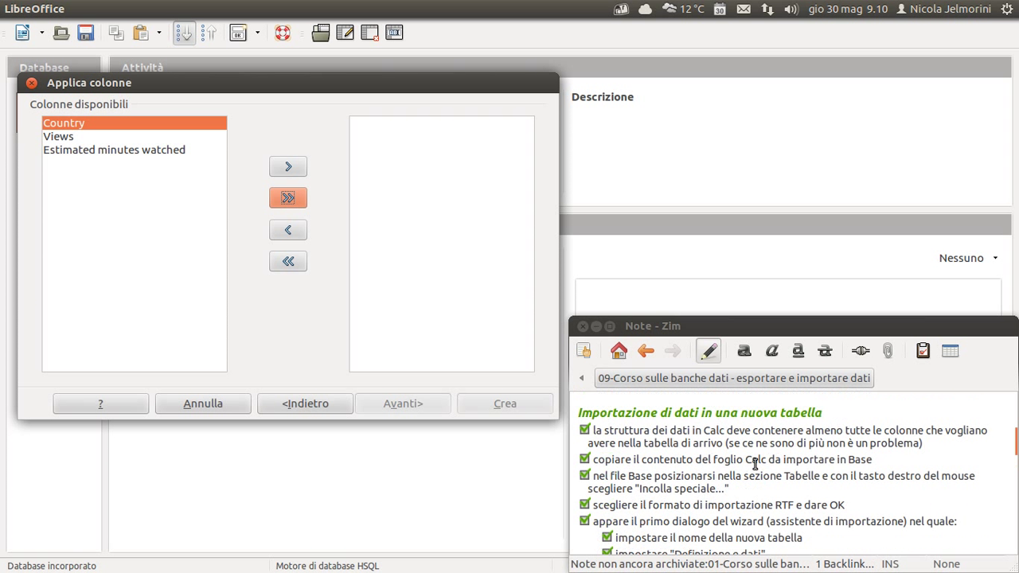
pyautogui.scroll(-4, 737, 439)
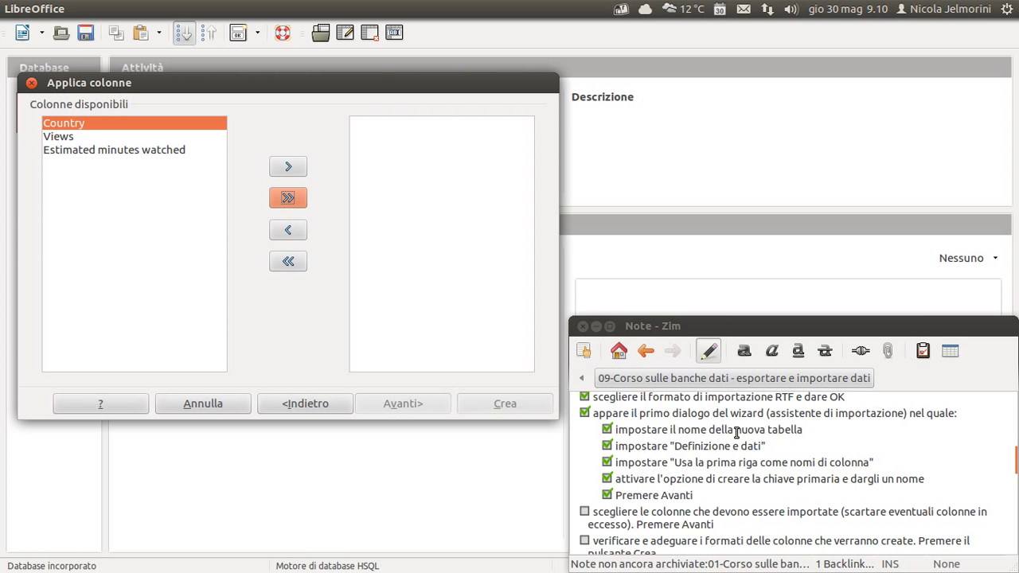
pyautogui.scroll(-1, 726, 443)
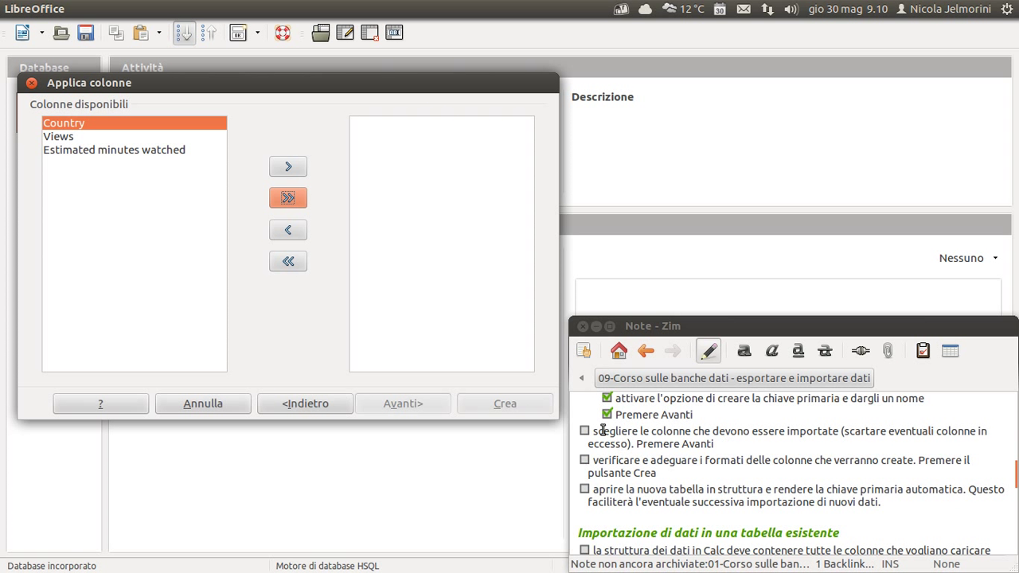
pyautogui.moveTo(615, 430); pyautogui.dragTo(790, 433)
pyautogui.click(849, 434)
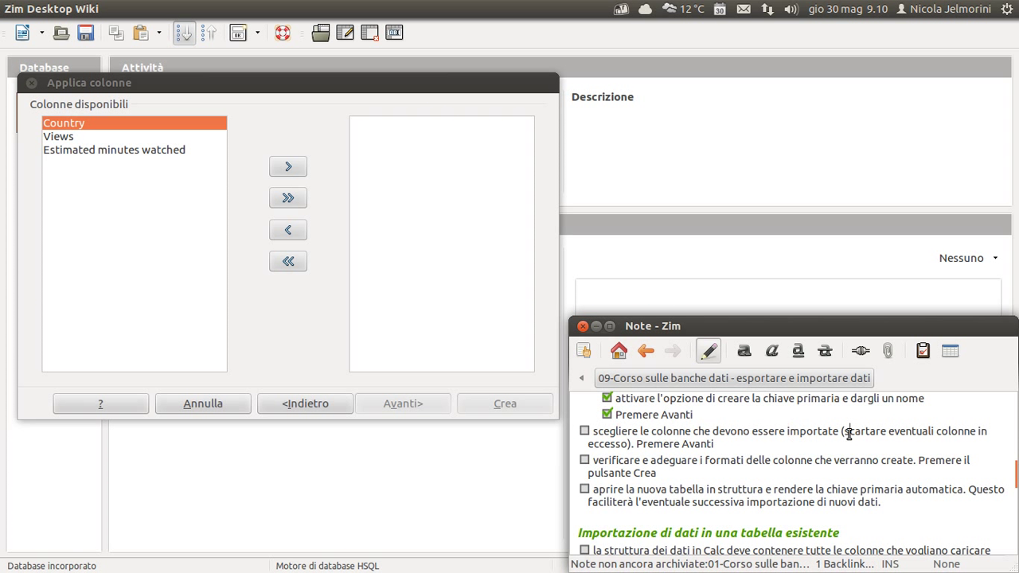
pyautogui.click(675, 435)
# Examine the data columns in report.YouTube.ods, return to the Applica colonne dialog and shift it slightly.
pyautogui.hotkey('alt', 'Tab')
pyautogui.hotkey('alt', 'Tab')
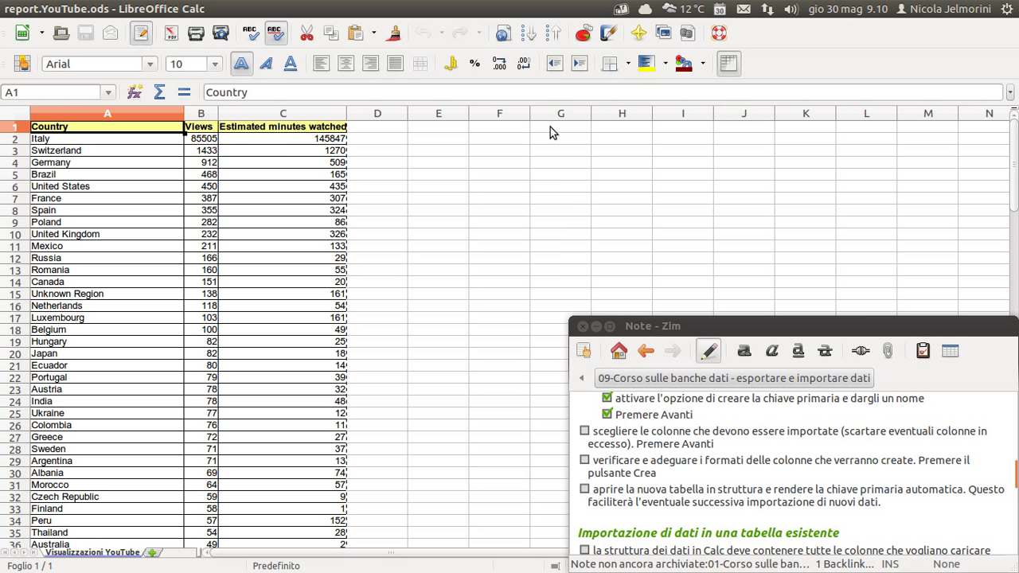
pyautogui.hotkey('alt', 'Tab')
pyautogui.hotkey('alt', 'Tab')
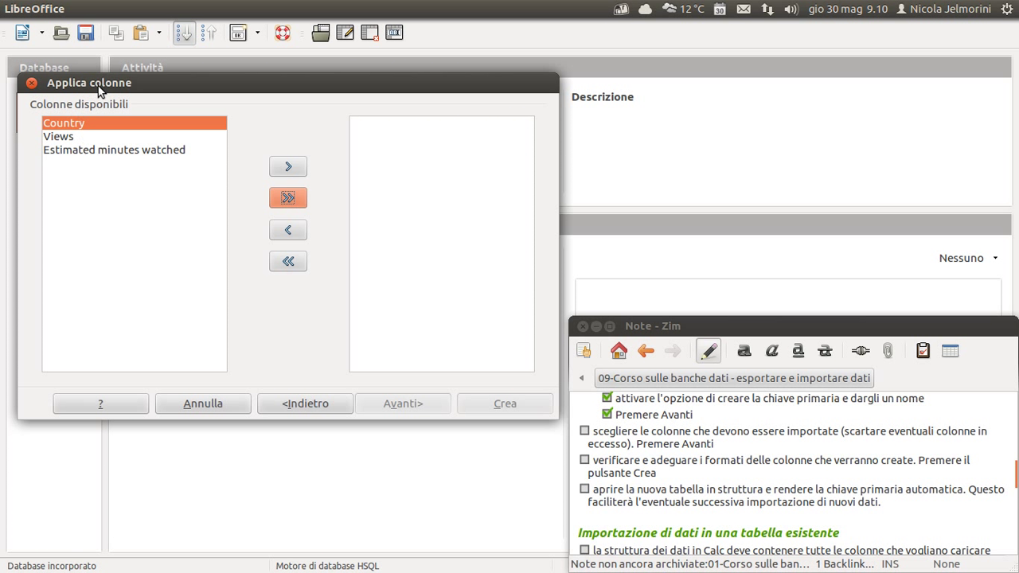
pyautogui.moveTo(101, 89); pyautogui.dragTo(109, 77)
pyautogui.scroll(1, 745, 450)
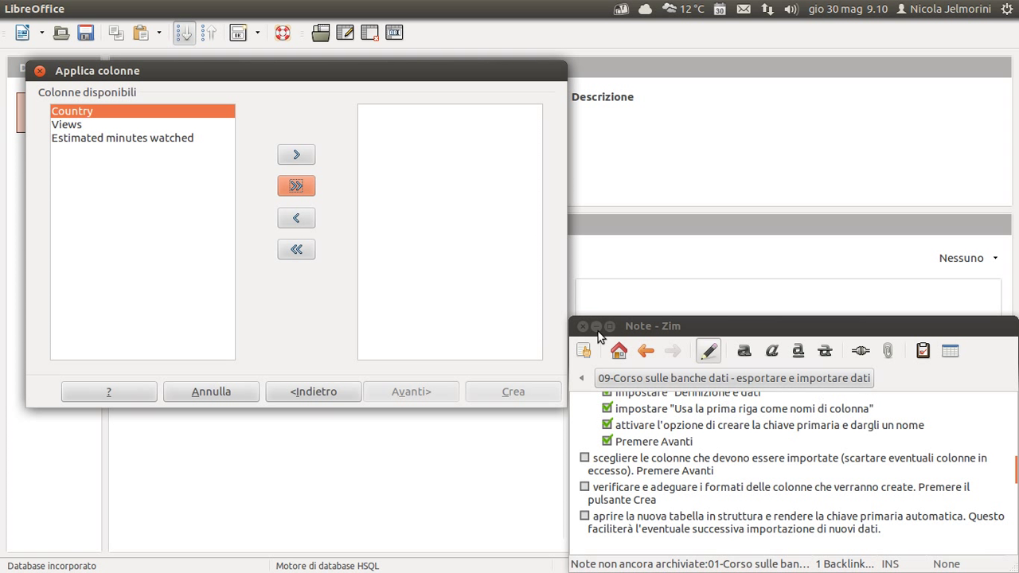
pyautogui.moveTo(98, 76); pyautogui.dragTo(105, 85)
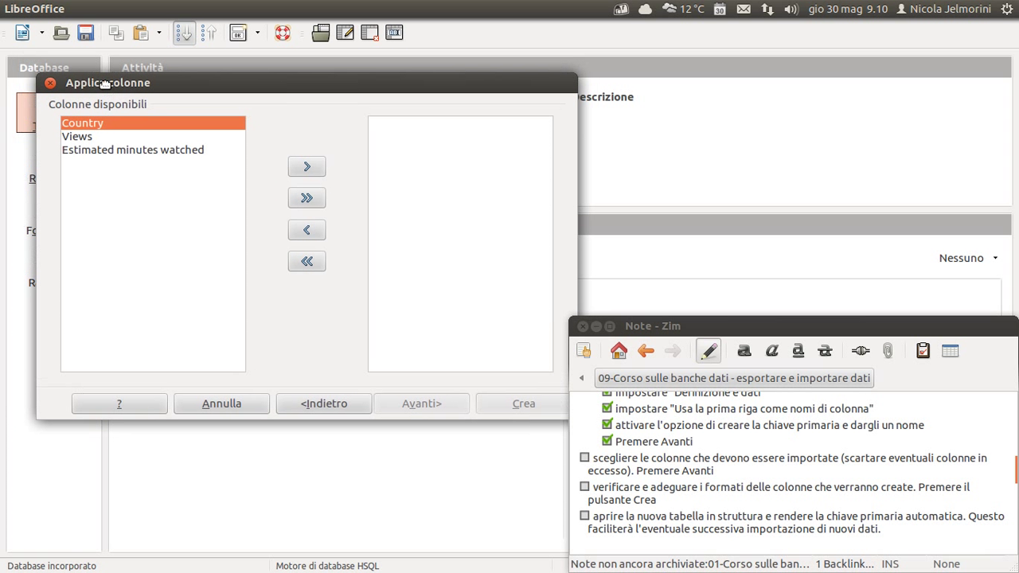
# Check the available columns Country, Views and Estimated minutes watched one by one against the headers in report.YouTube.ods.
pyautogui.click(84, 136)
pyautogui.click(85, 151)
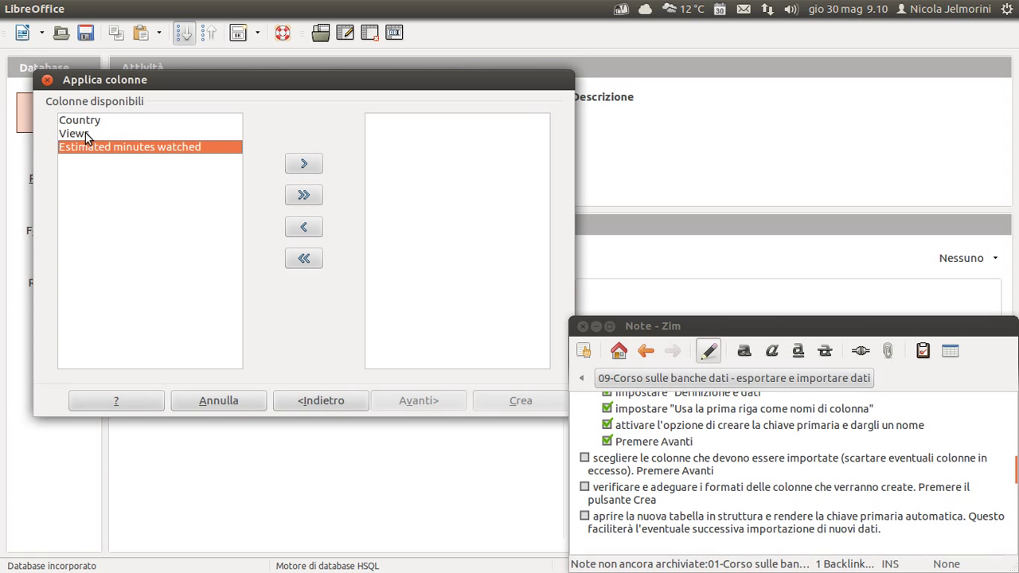
pyautogui.click(85, 121)
pyautogui.click(85, 133)
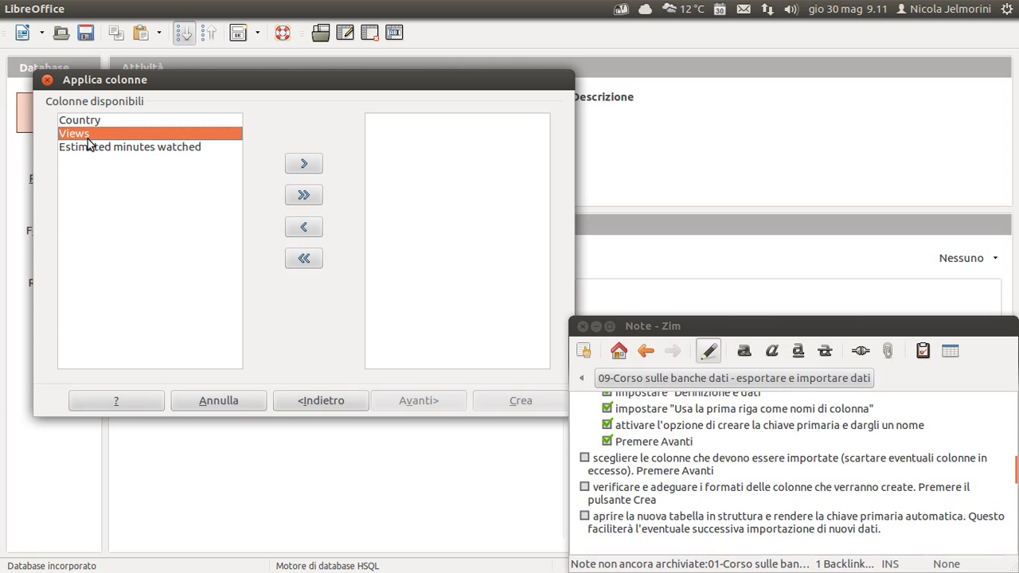
pyautogui.hotkey('alt', 'Tab')
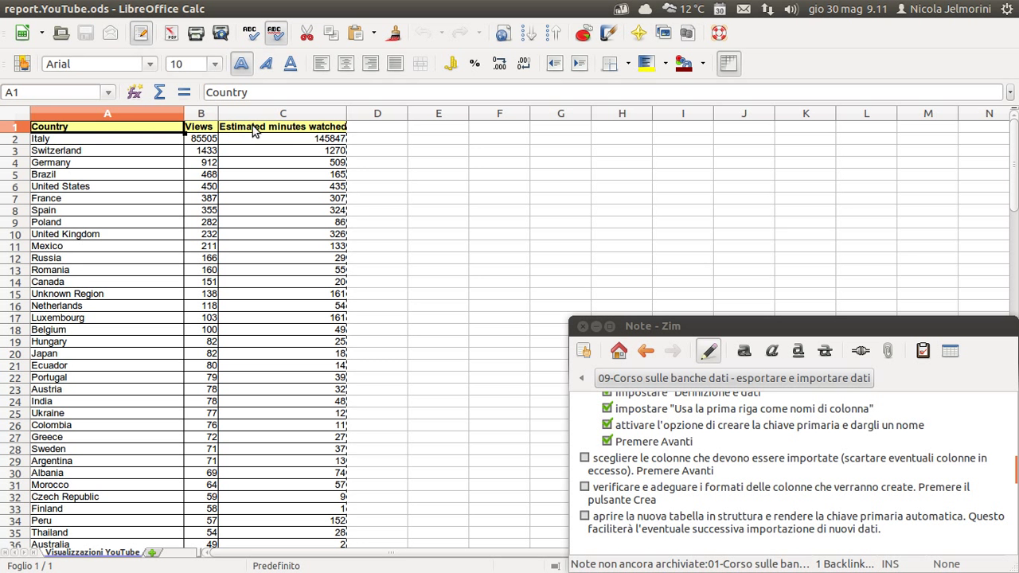
pyautogui.hotkey('alt', 'Tab')
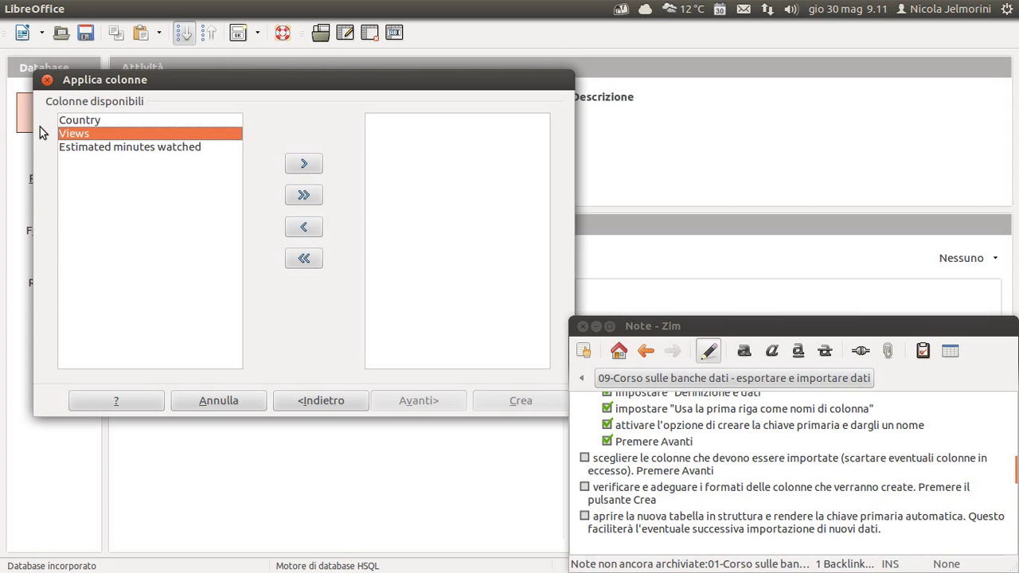
pyautogui.click(64, 121)
pyautogui.click(73, 135)
pyautogui.click(79, 150)
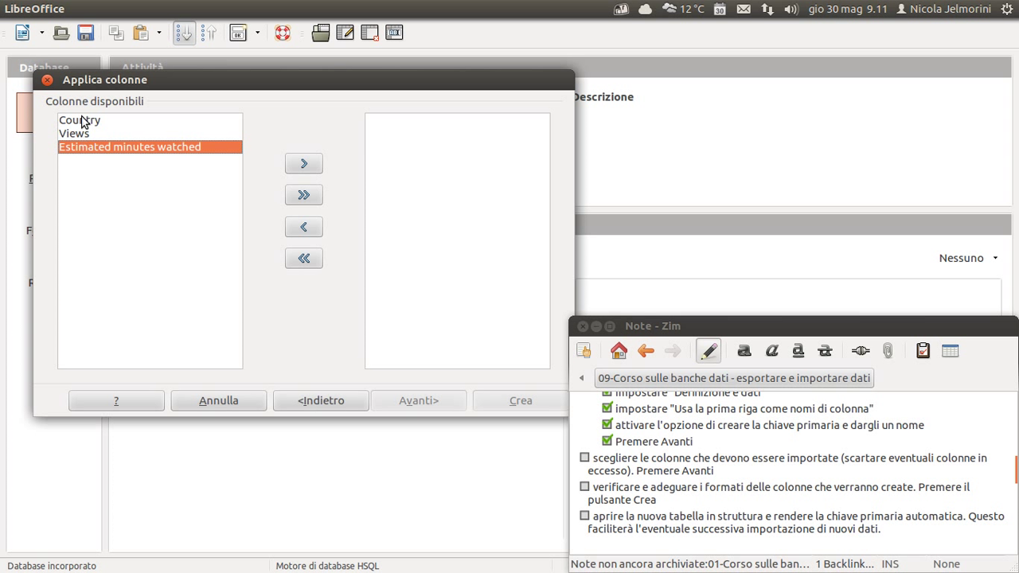
pyautogui.click(84, 121)
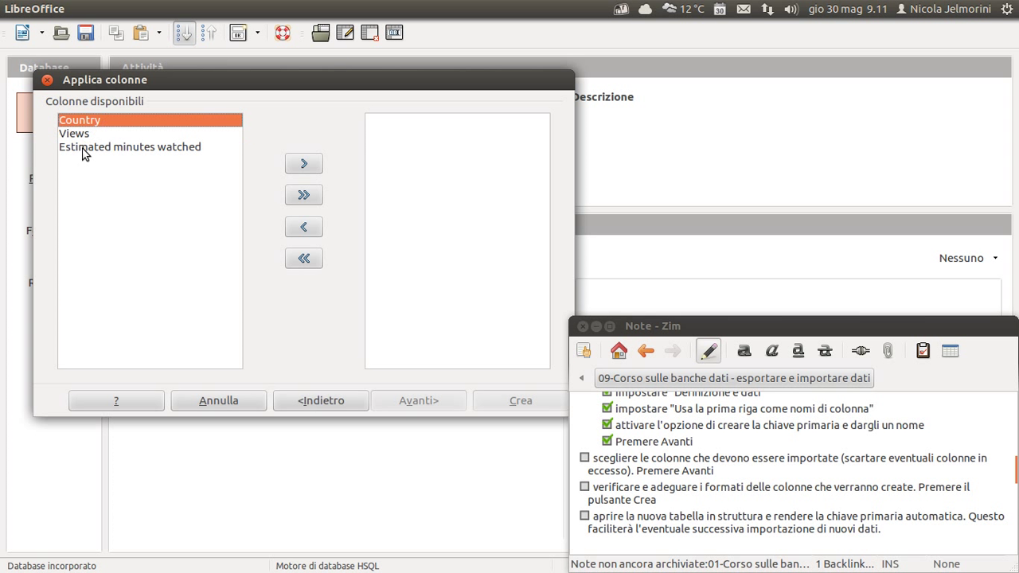
pyautogui.click(85, 149)
# Add the Country and Views columns together to the columns to import, leaving out Estimated minutes watched.
pyautogui.click(90, 122)
pyautogui.keyDown('shift'); pyautogui.click(85, 135); pyautogui.keyUp('shift')
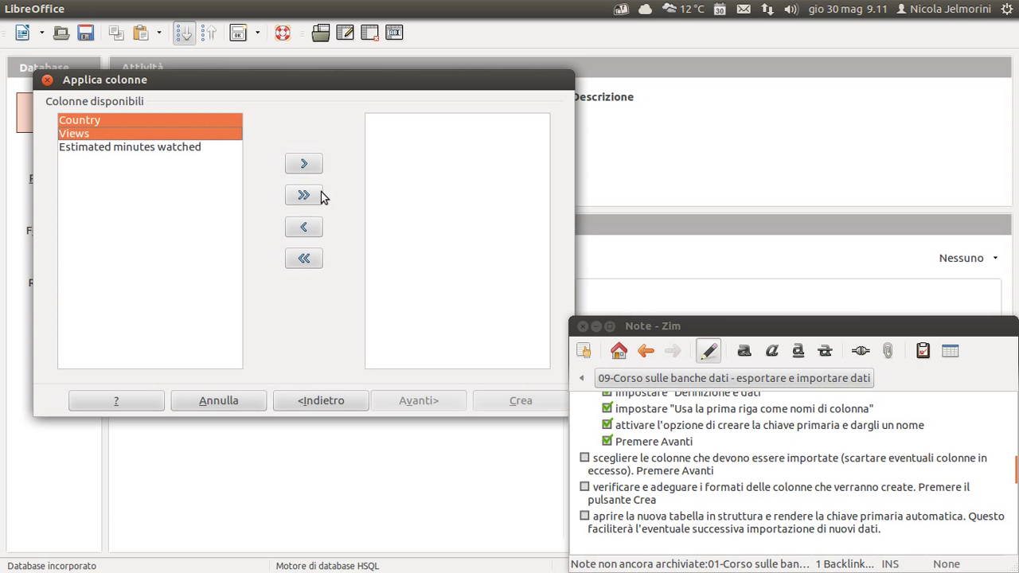
pyautogui.click(303, 166)
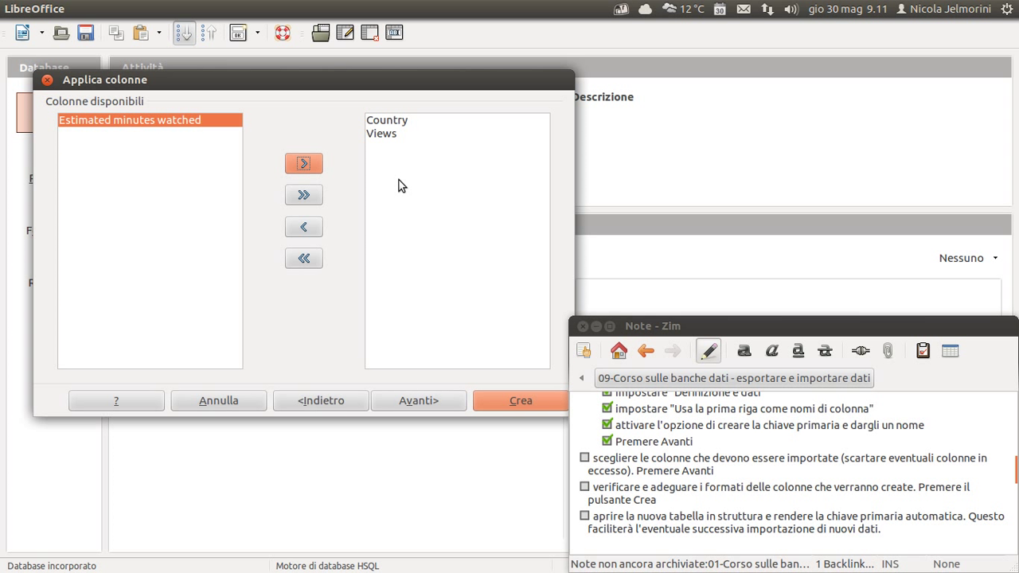
# Return both Country and Views from the import list to the available columns.
pyautogui.click(397, 120)
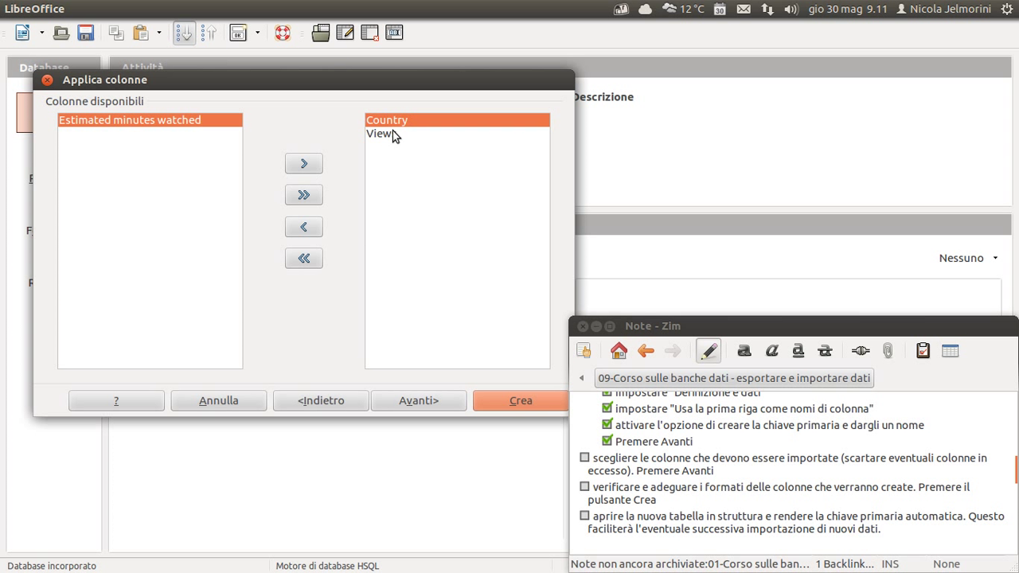
pyautogui.click(394, 135)
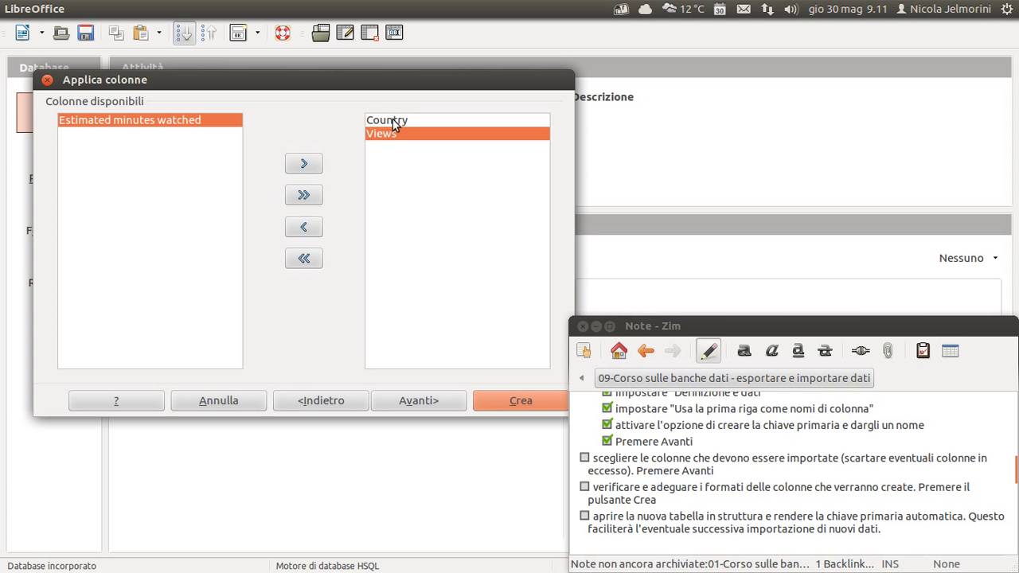
pyautogui.click(392, 119)
pyautogui.keyDown('shift'); pyautogui.click(393, 135); pyautogui.keyUp('shift')
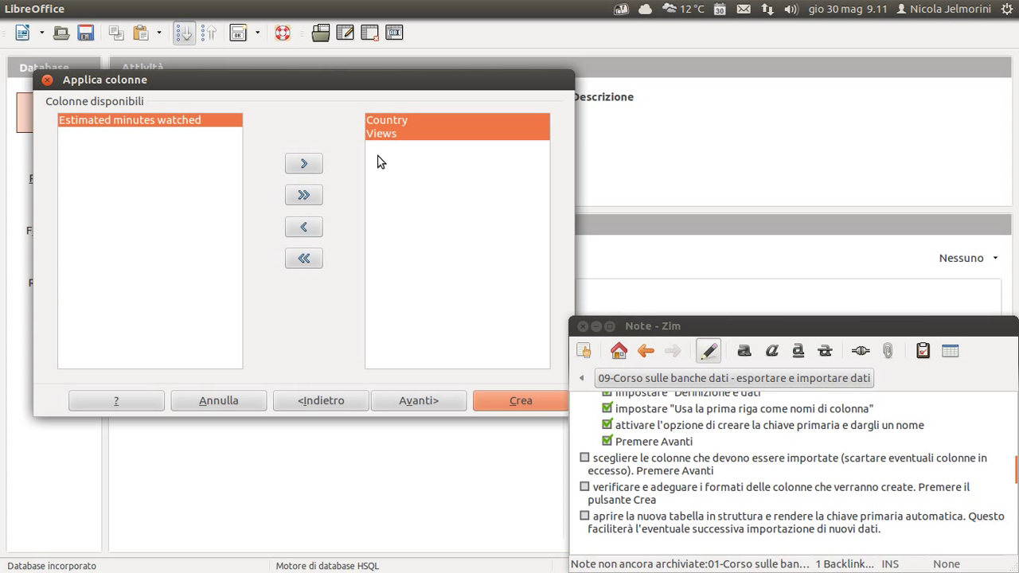
pyautogui.click(303, 259)
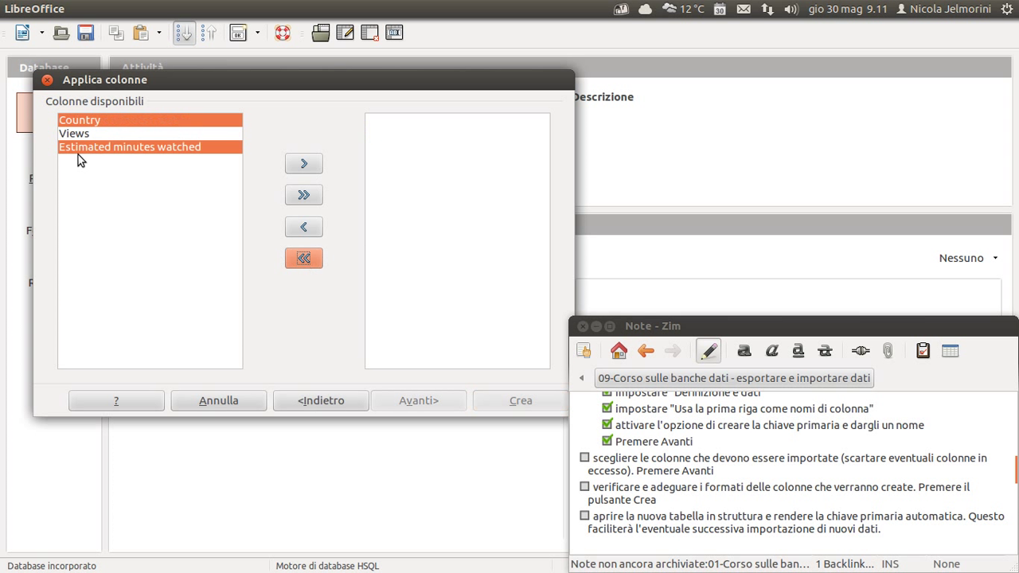
# Add the columns to the import list one at a time, with Views first and Country second.
pyautogui.click(82, 133)
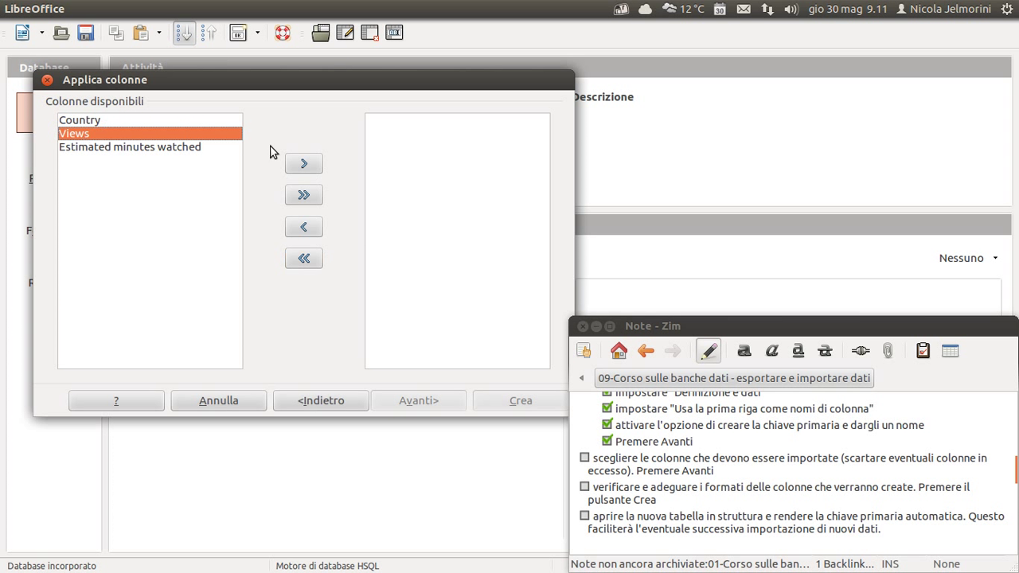
pyautogui.click(304, 163)
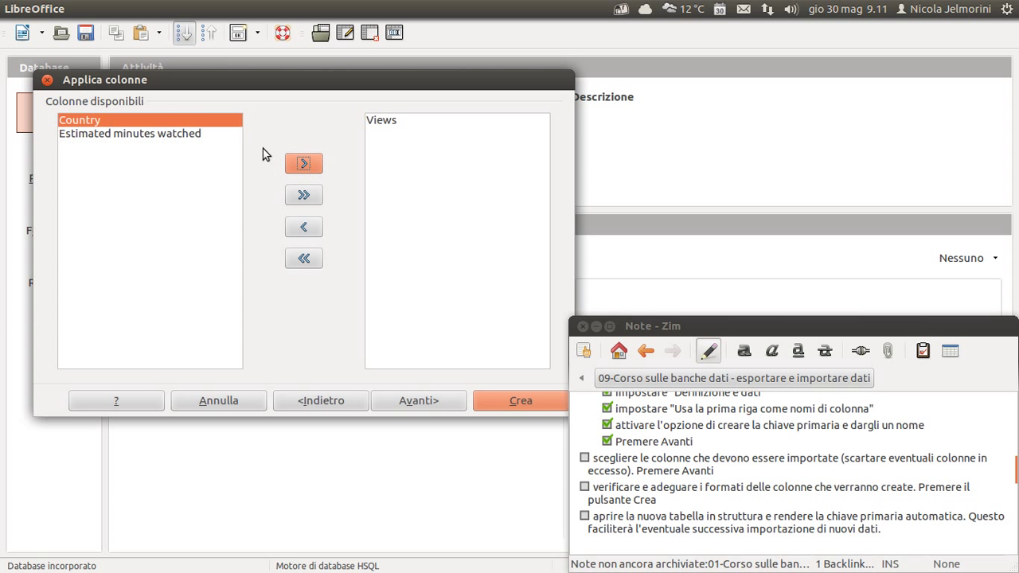
pyautogui.click(304, 163)
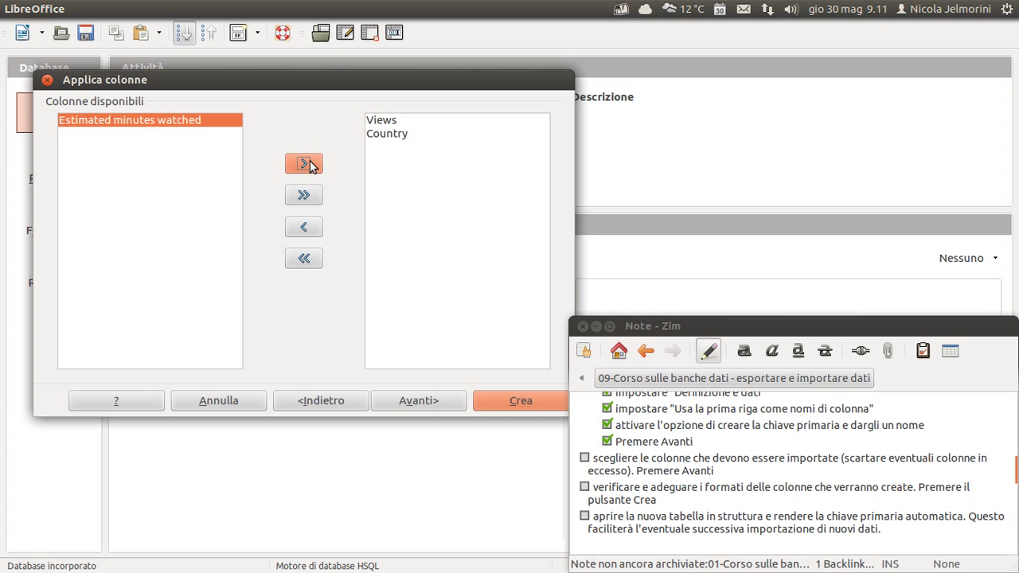
# Empty the import list by moving Views and Country back to the available columns.
pyautogui.click(384, 124)
pyautogui.keyDown('shift'); pyautogui.click(385, 138); pyautogui.keyUp('shift')
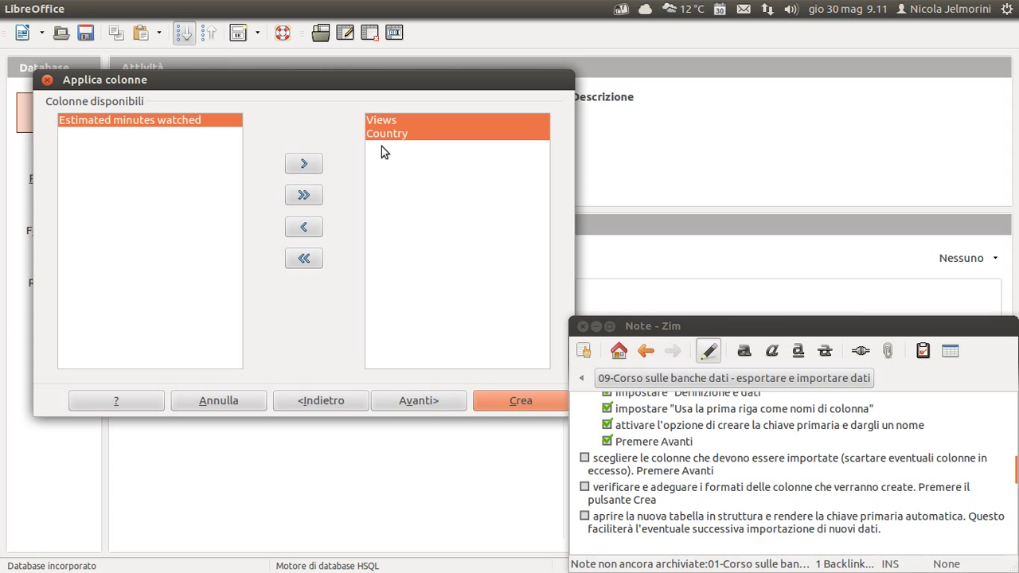
pyautogui.click(304, 261)
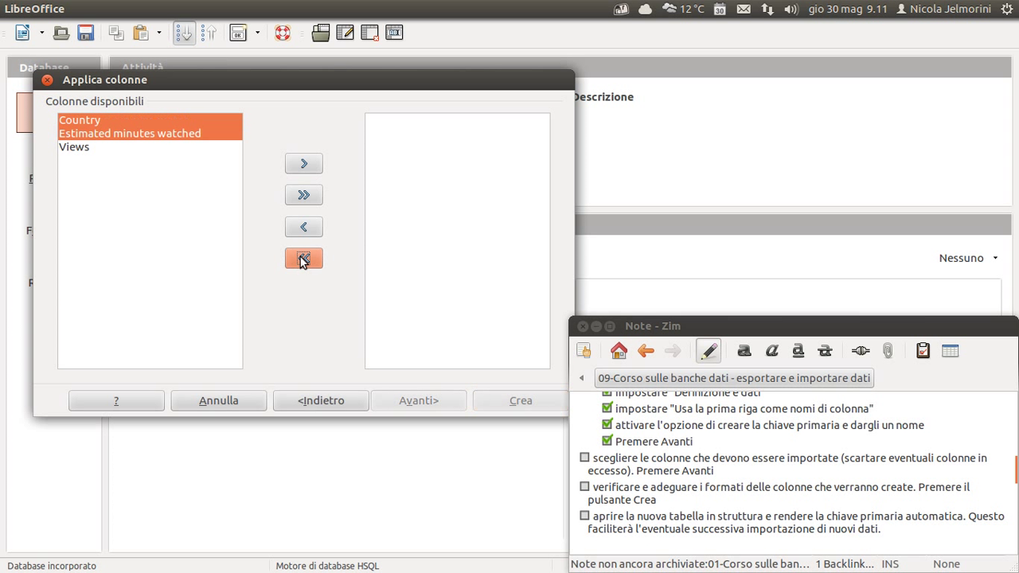
# Move Country and Views together into the columns to import and compare their order with the spreadsheet.
pyautogui.click(81, 122)
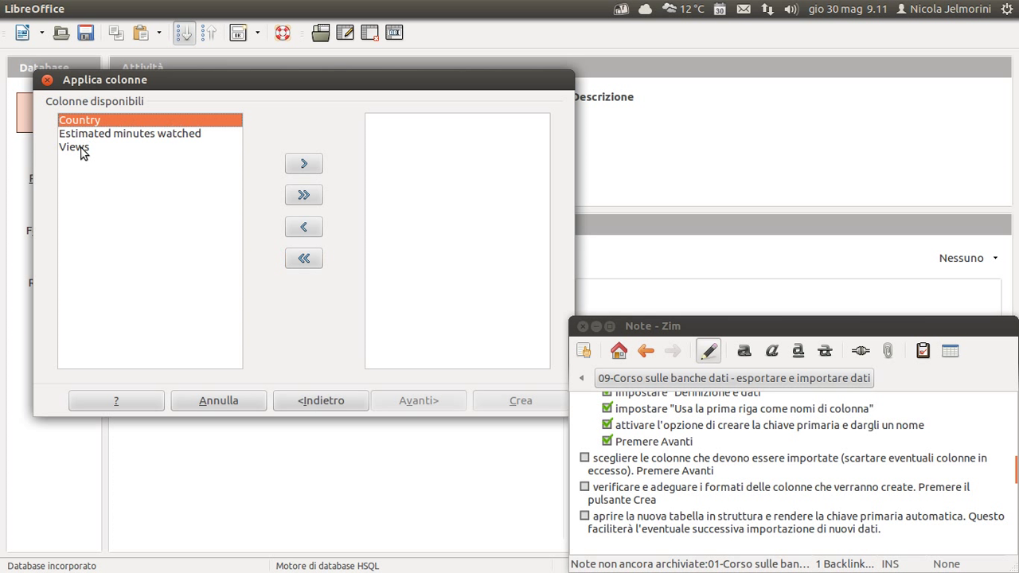
pyautogui.keyDown('ctrl'); pyautogui.click(82, 148); pyautogui.keyUp('ctrl')
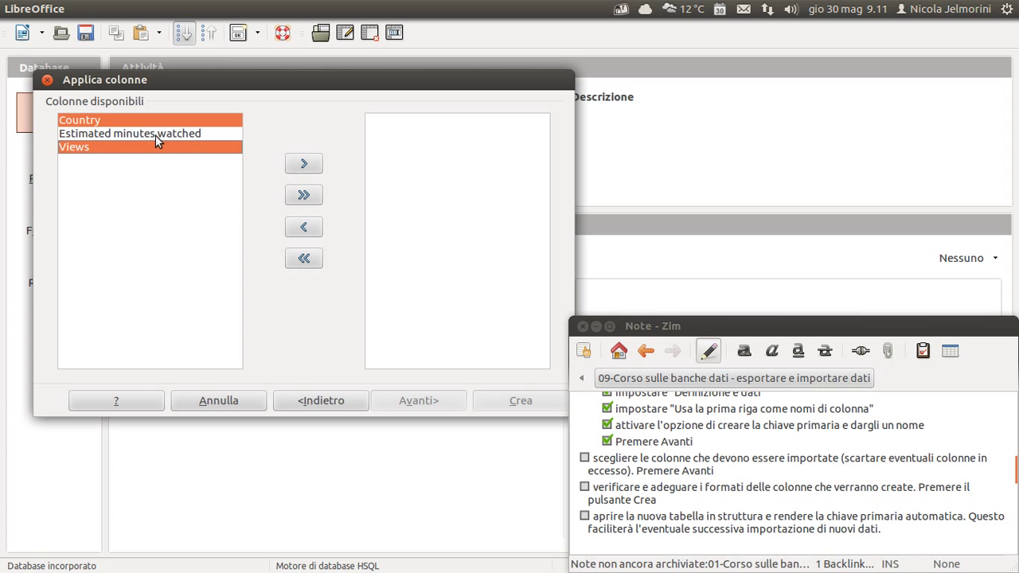
pyautogui.click(311, 167)
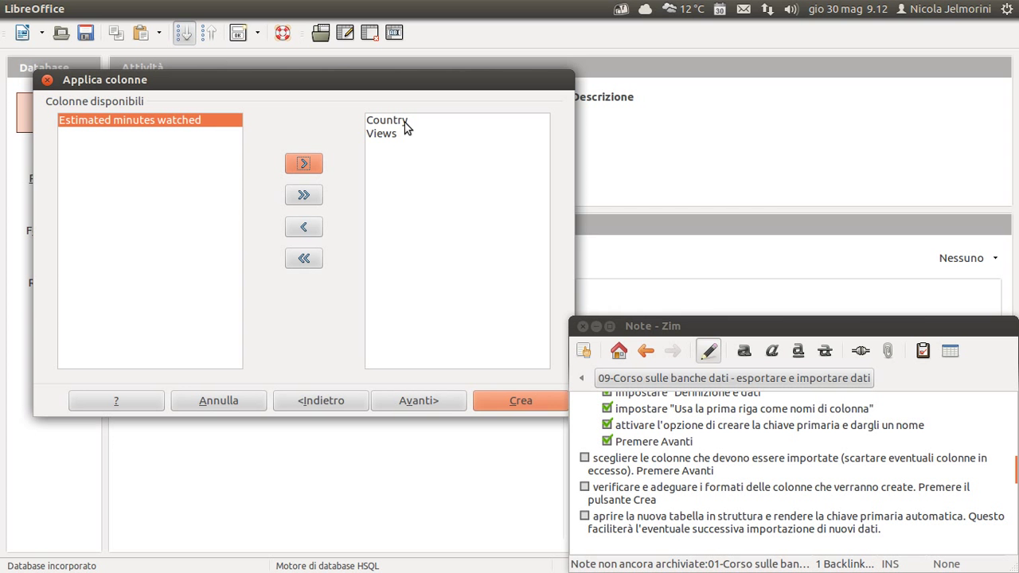
pyautogui.hotkey('alt', 'Tab')
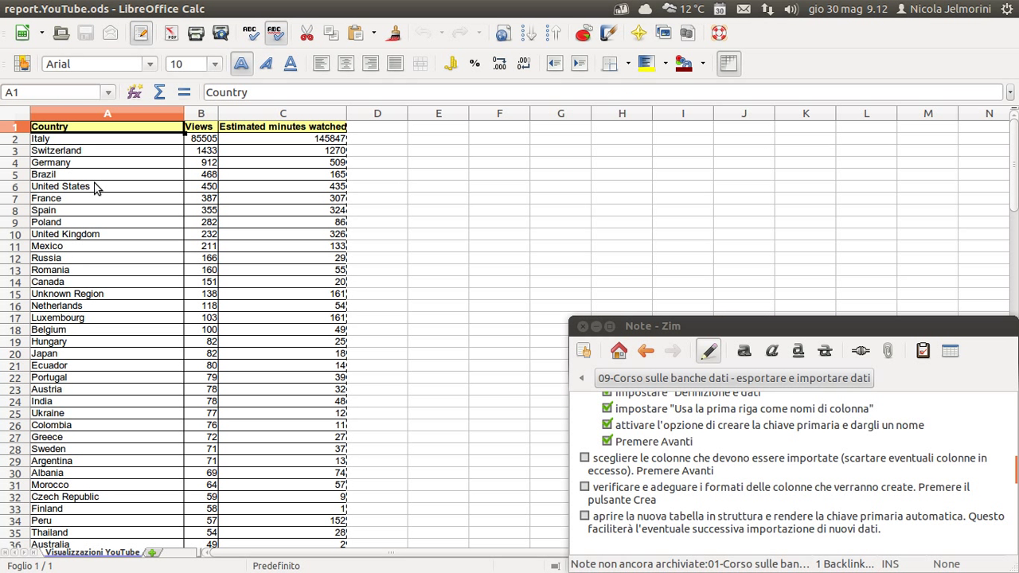
pyautogui.hotkey('alt', 'Tab')
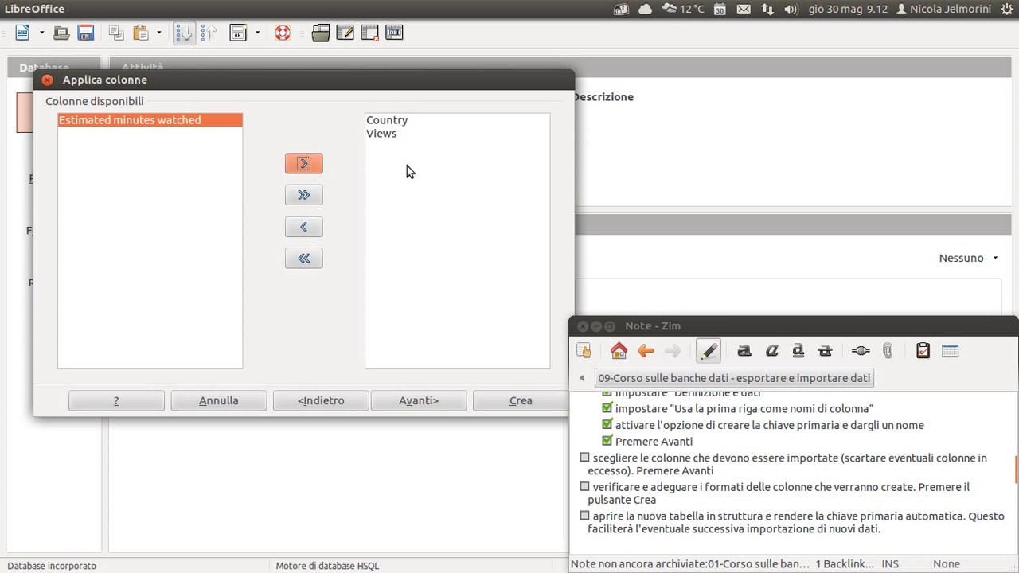
# Tick off the note about choosing the columns to import and advance the import to the type formatting page.
pyautogui.click(584, 458)
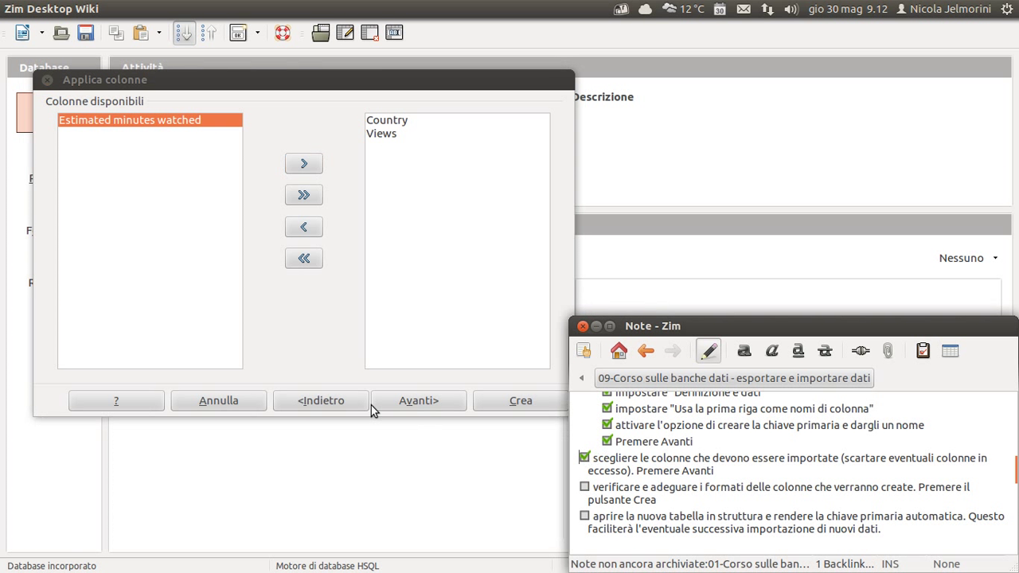
pyautogui.click(400, 404)
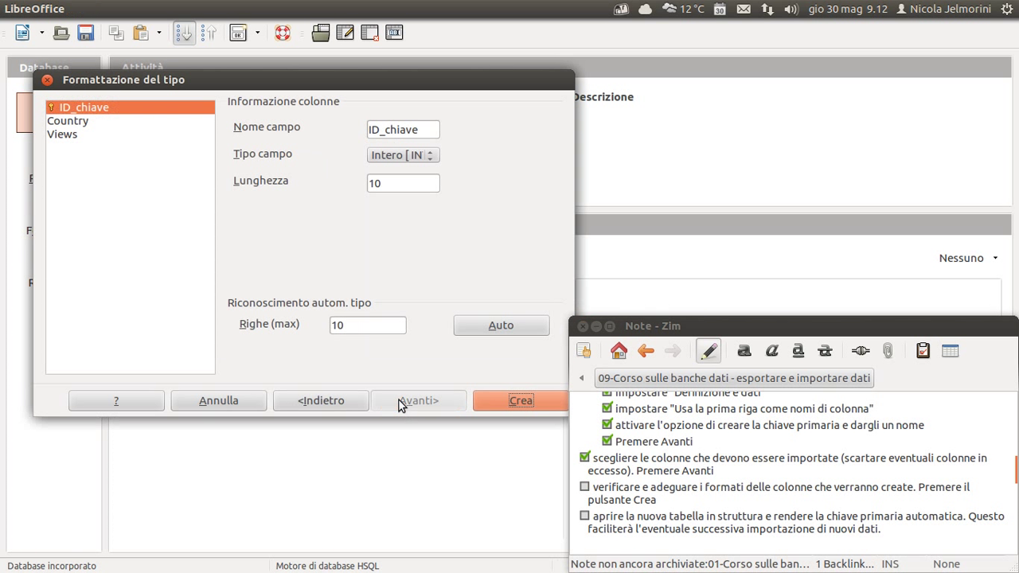
pyautogui.moveTo(174, 79); pyautogui.dragTo(164, 60)
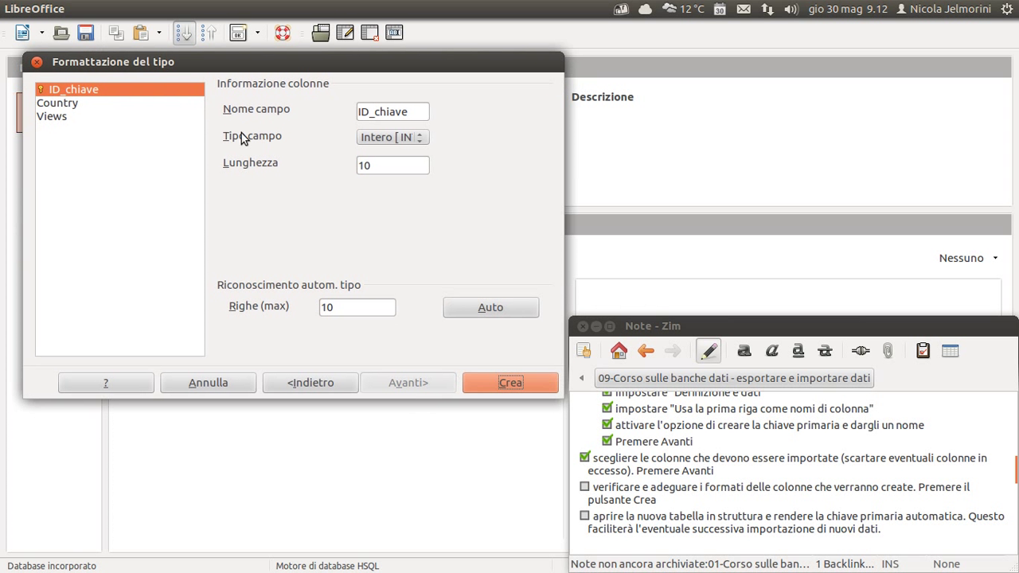
# Highlight the note on verifying and adapting the column formats, tick it off, and return to the type formatting dialog.
pyautogui.scroll(-1, 632, 487)
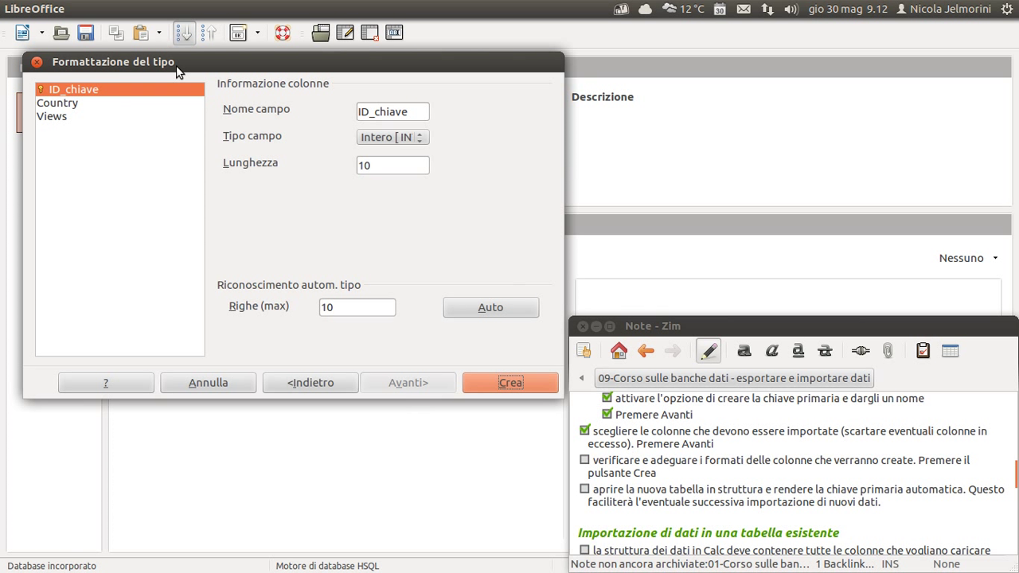
pyautogui.click(607, 462)
pyautogui.moveTo(605, 459); pyautogui.dragTo(921, 455)
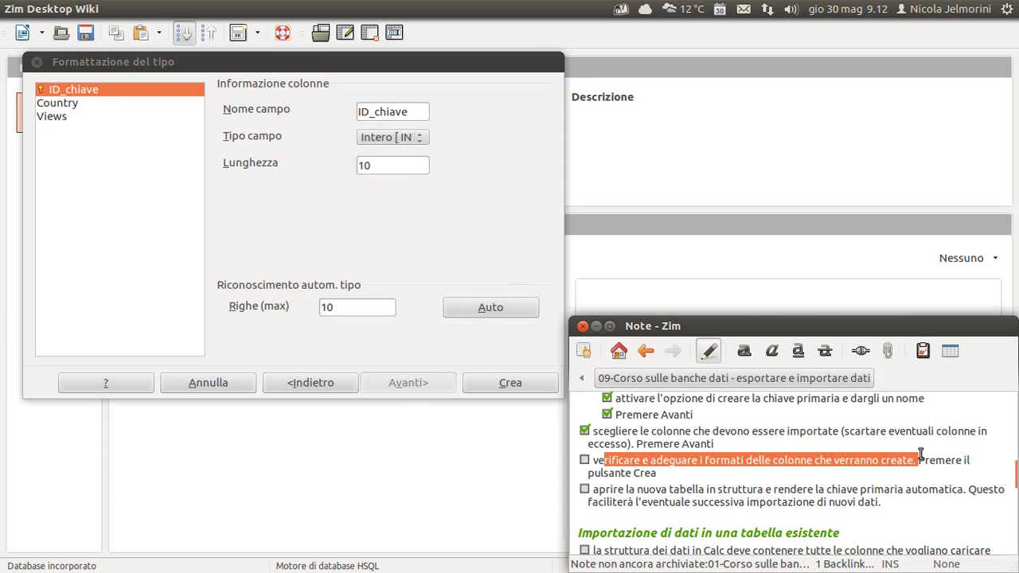
pyautogui.click(628, 466)
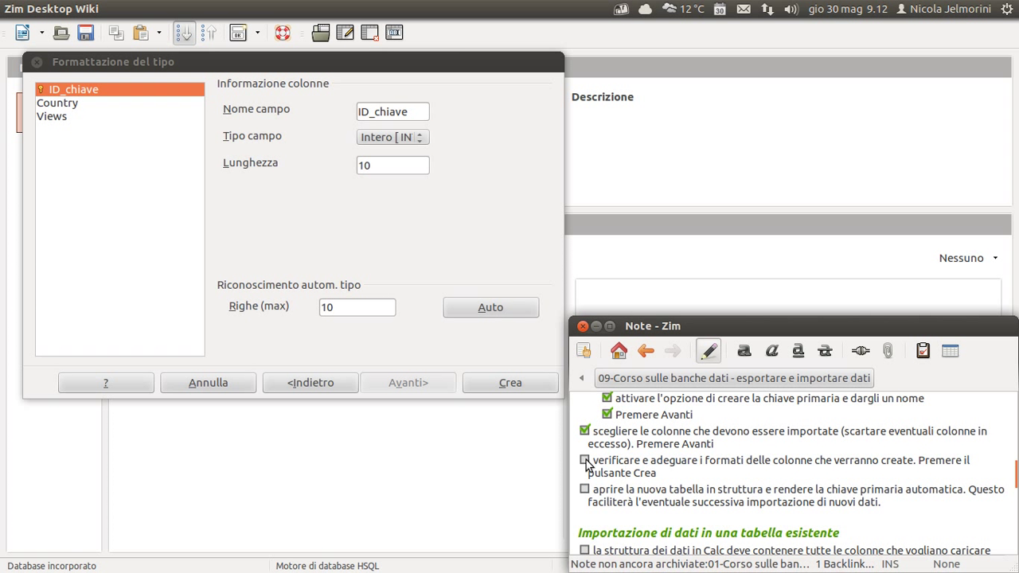
pyautogui.click(585, 461)
pyautogui.hotkey('alt', 'Tab')
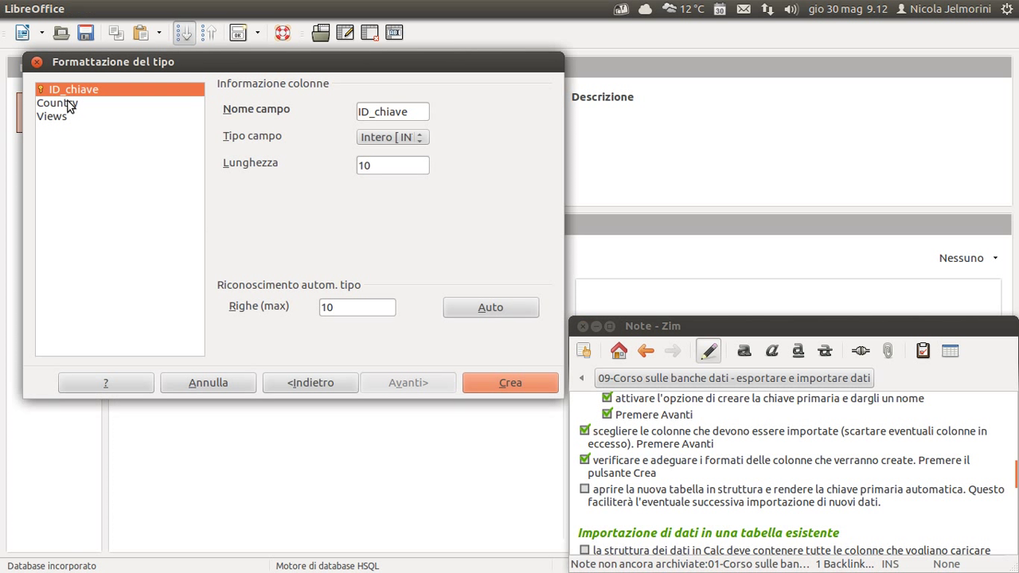
# Review the format settings of the three columns and choose Intero [ INTEGER ] as the field type of ID_chiave.
pyautogui.click(67, 106)
pyautogui.click(63, 117)
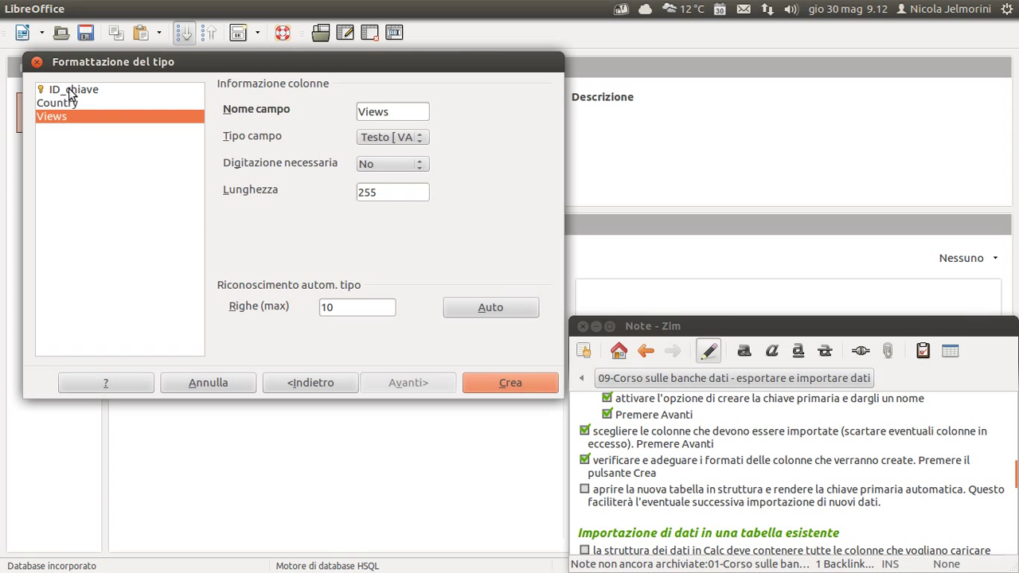
pyautogui.click(70, 91)
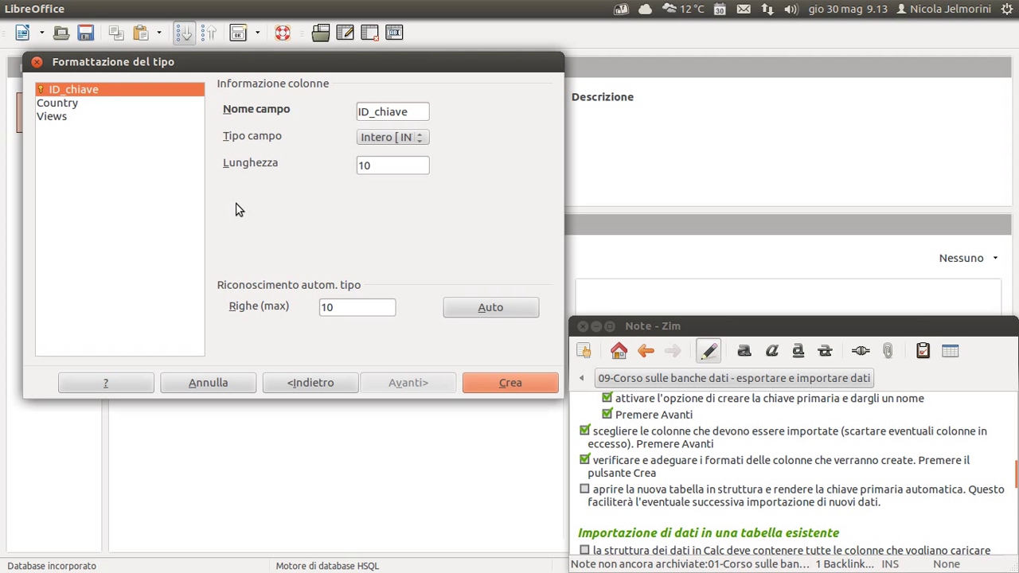
pyautogui.click(406, 113)
pyautogui.click(423, 139)
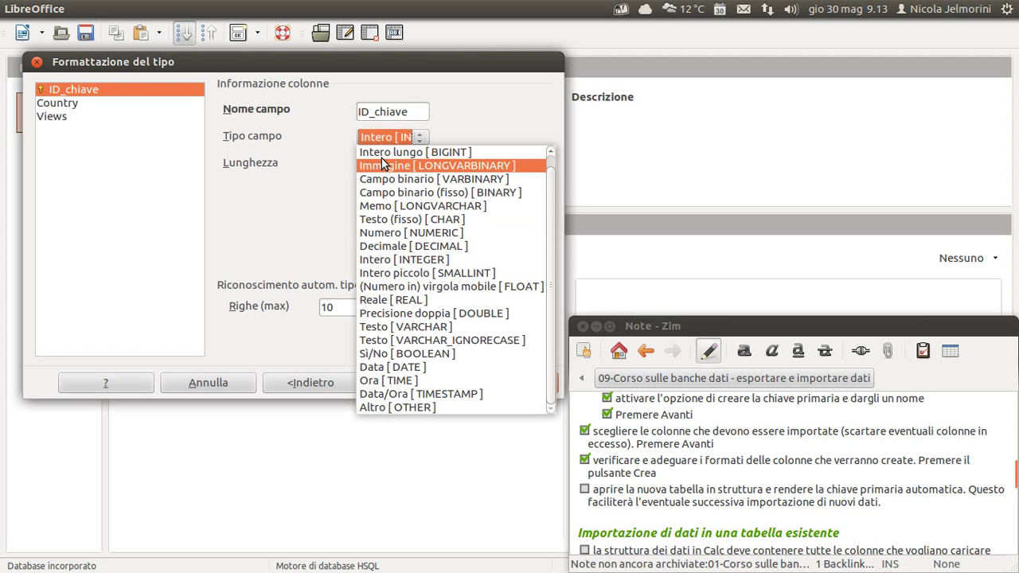
pyautogui.click(399, 261)
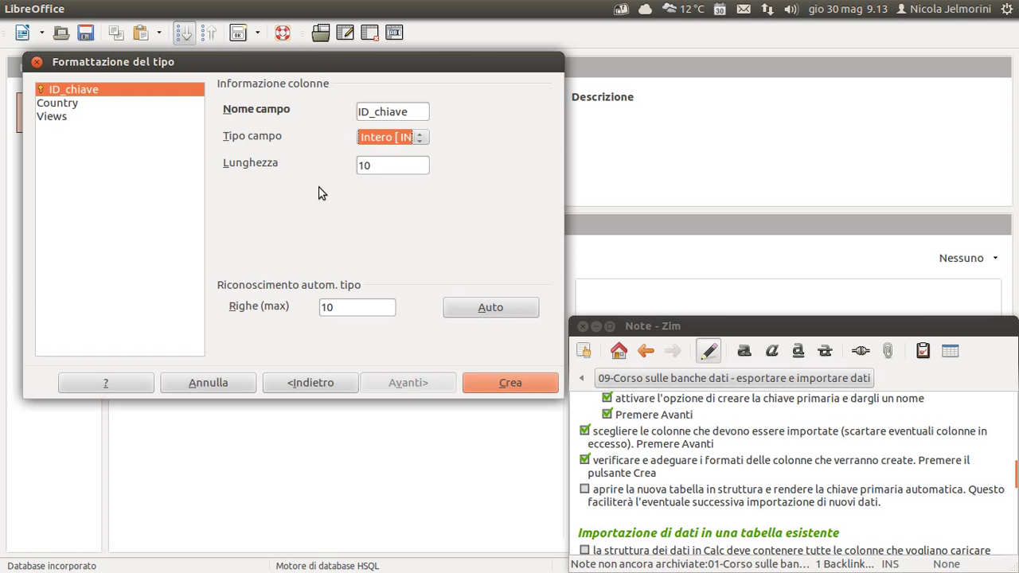
pyautogui.click(414, 164)
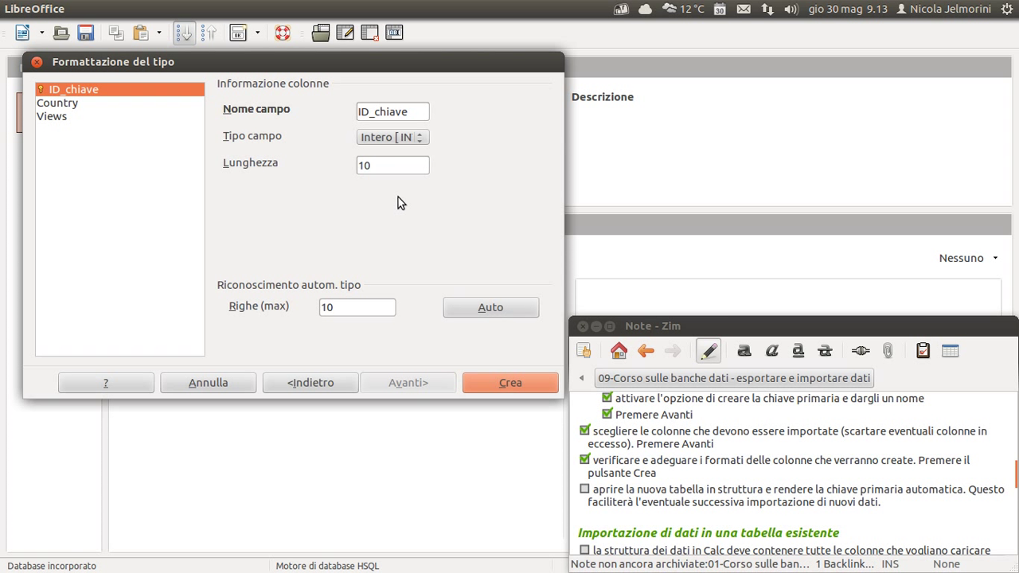
# Show the Country column's format settings and compare them with the country names in cells A2:A3 of report.YouTube.ods.
pyautogui.click(73, 105)
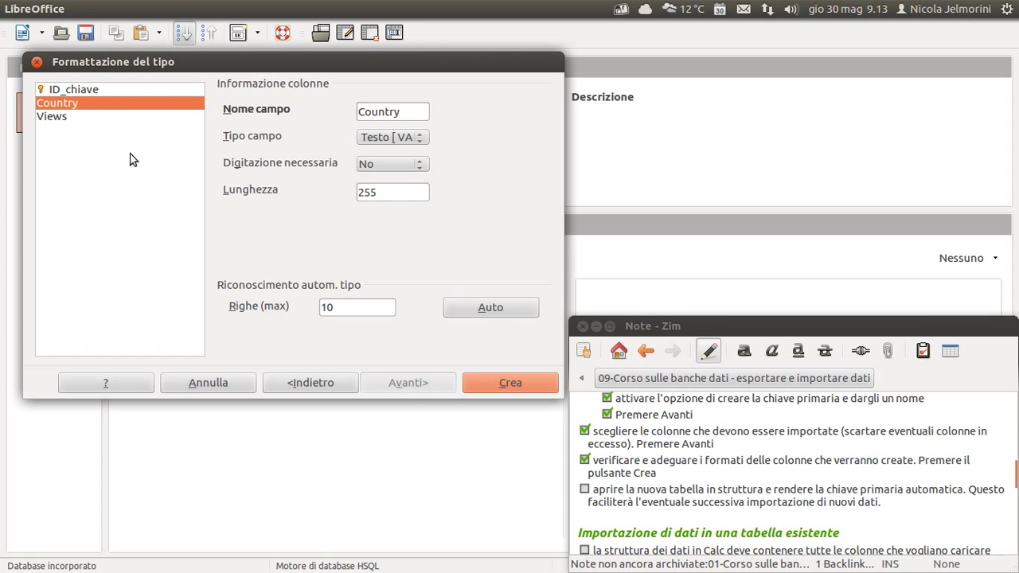
pyautogui.hotkey('alt', 'Tab')
pyautogui.hotkey('alt', 'Tab')
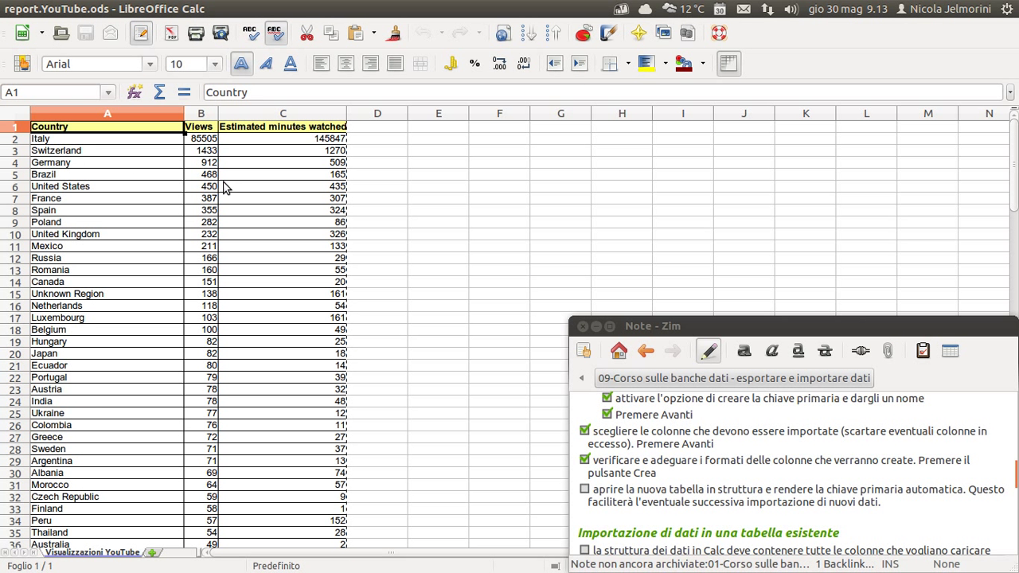
pyautogui.click(87, 141)
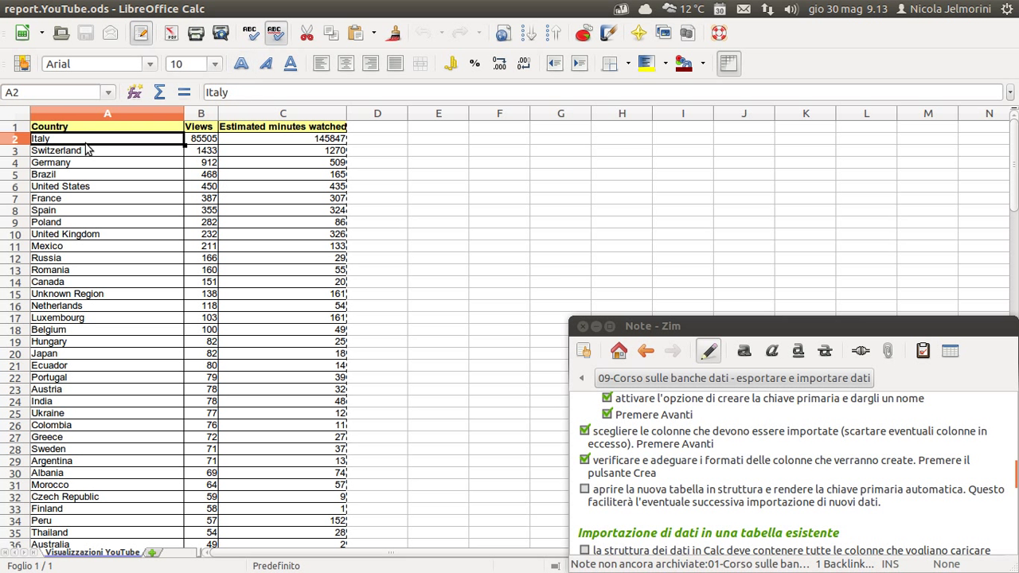
pyautogui.moveTo(87, 141)
pyautogui.mouseDown()
pyautogui.moveTo(75, 502)
pyautogui.moveTo(89, 117)
pyautogui.moveTo(86, 147)
pyautogui.mouseUp()
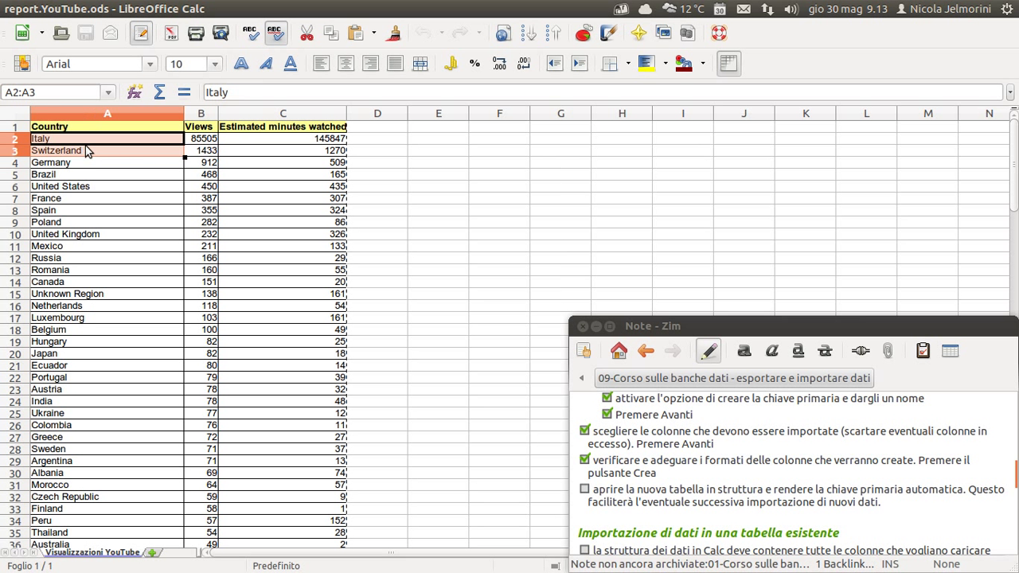
pyautogui.hotkey('alt', 'Tab')
pyautogui.hotkey('alt', 'Tab')
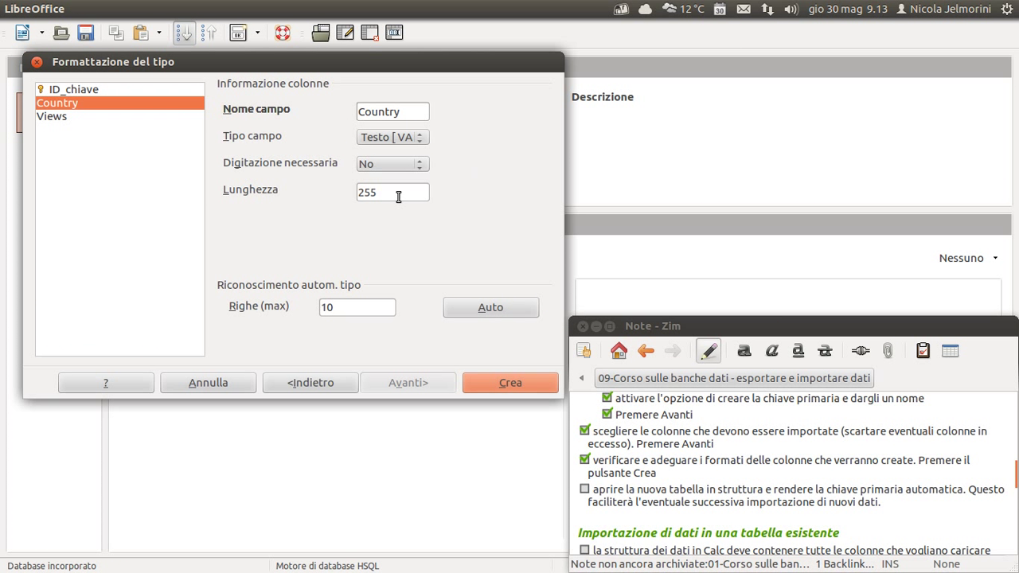
# Choose Testo [ VARCHAR ] as the field type of the Country column and keep its length at 255.
pyautogui.click(400, 188)
pyautogui.click(421, 138)
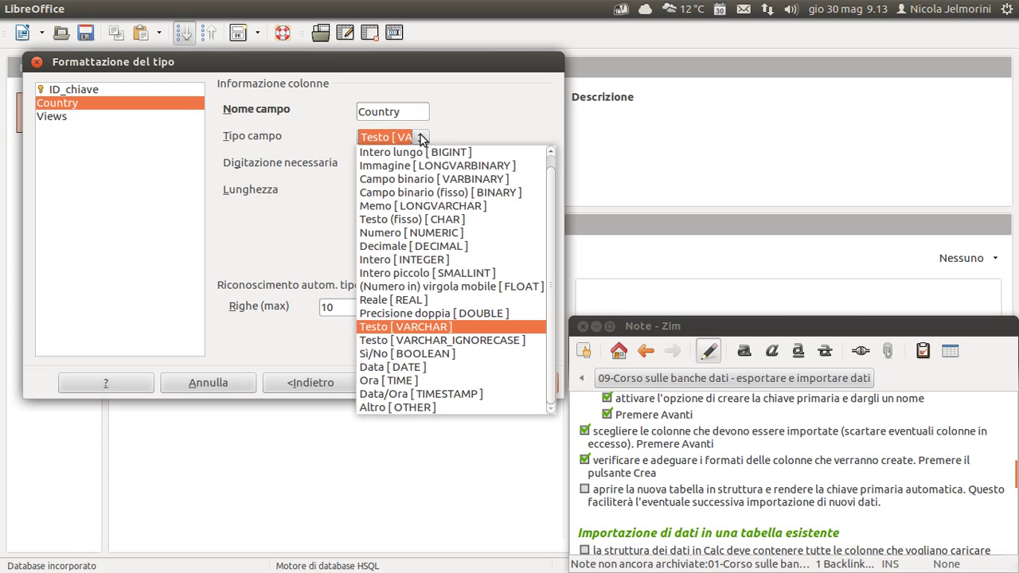
pyautogui.click(419, 329)
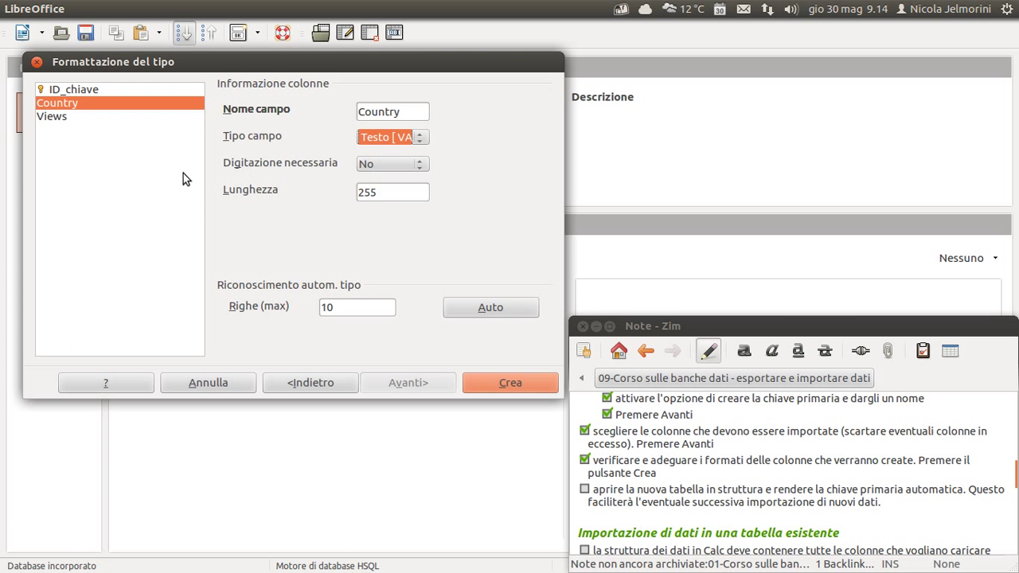
pyautogui.click(384, 193)
pyautogui.moveTo(378, 193); pyautogui.dragTo(345, 193)
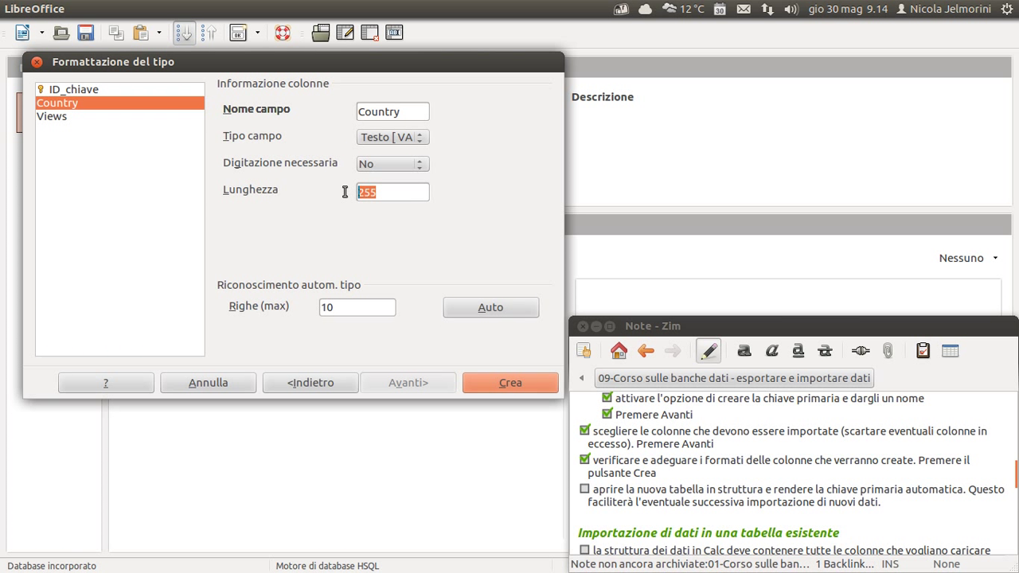
pyautogui.click(405, 191)
pyautogui.click(420, 137)
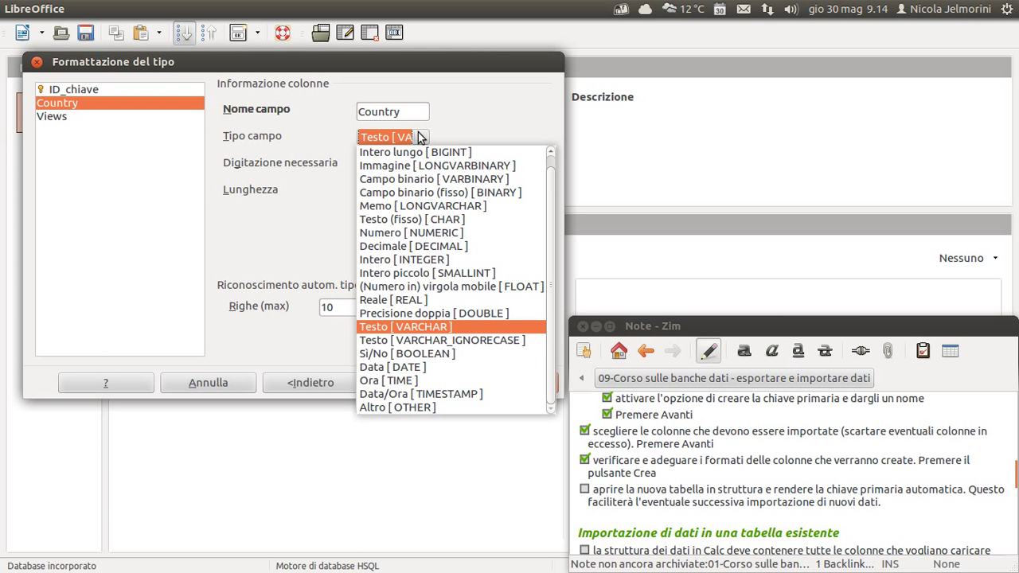
pyautogui.click(411, 328)
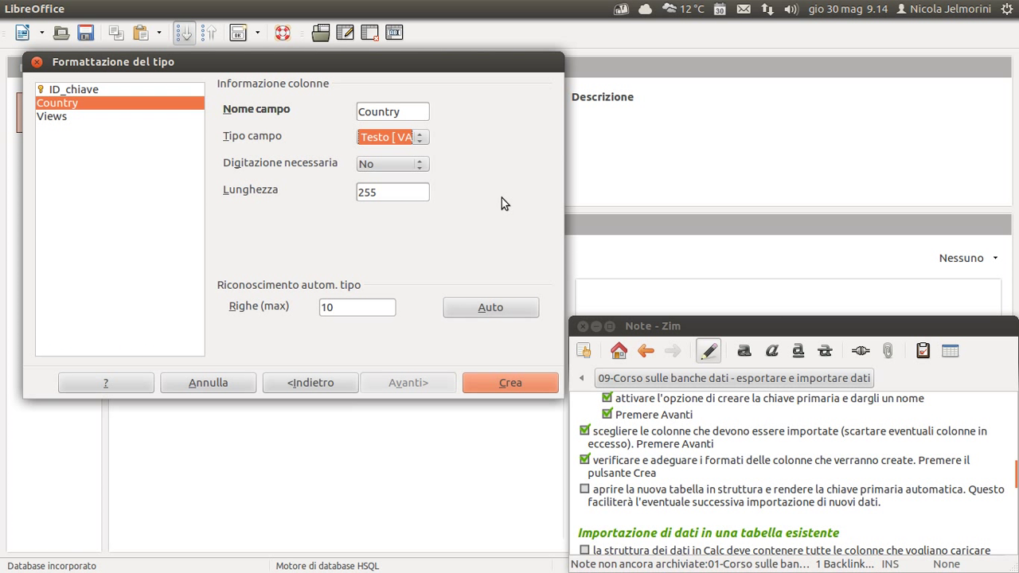
pyautogui.moveTo(420, 194); pyautogui.dragTo(359, 191)
pyautogui.click(408, 198)
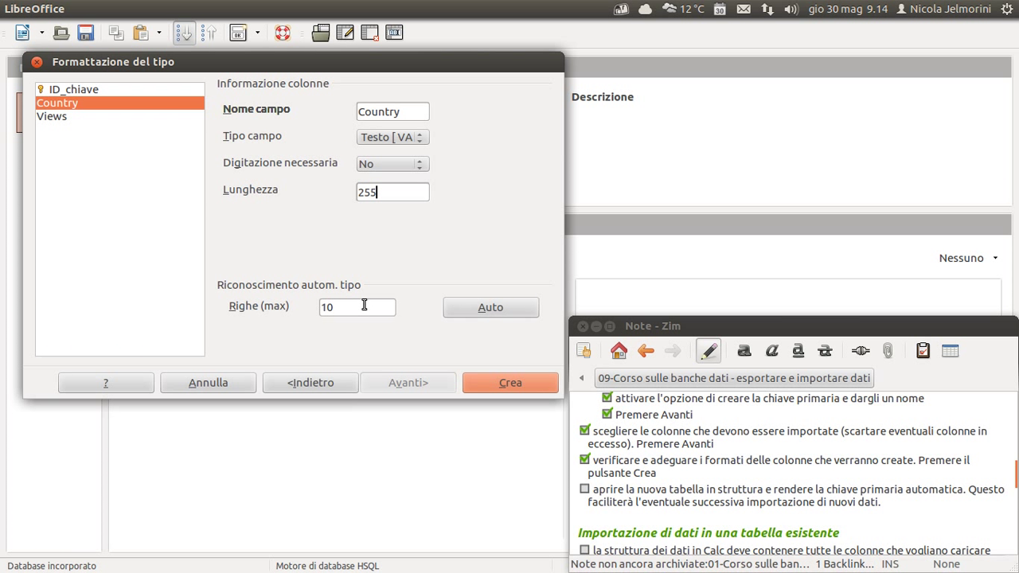
# Review the required-entry options (Digitazione necessaria) for the Country column and choose Sì.
pyautogui.click(403, 164)
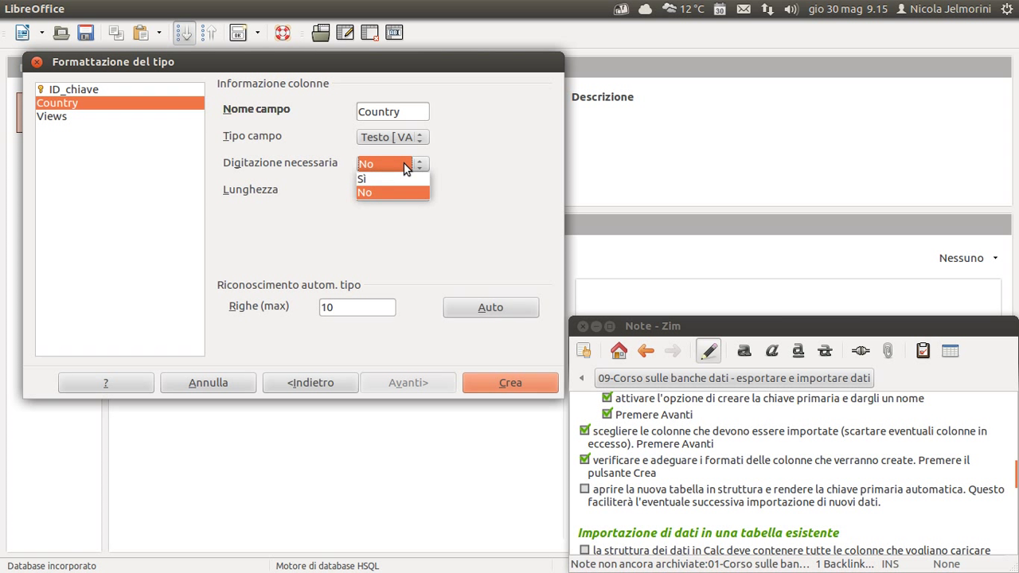
pyautogui.click(404, 165)
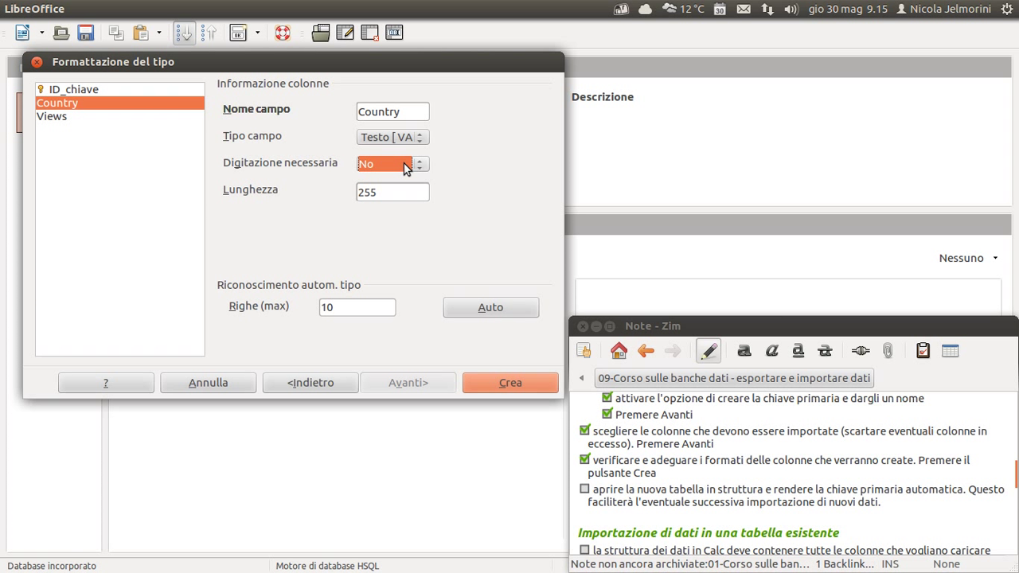
pyautogui.click(403, 163)
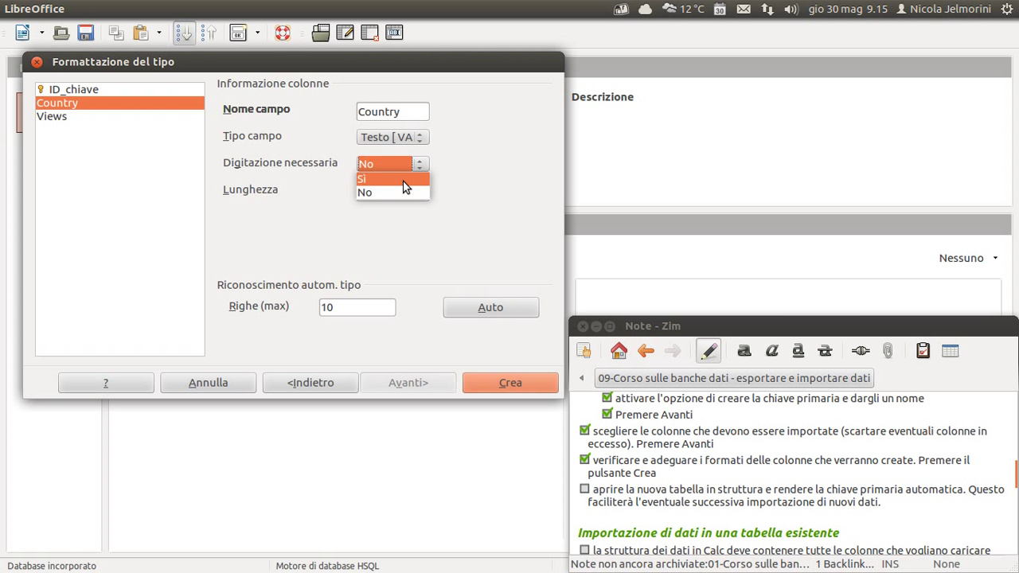
pyautogui.click(403, 192)
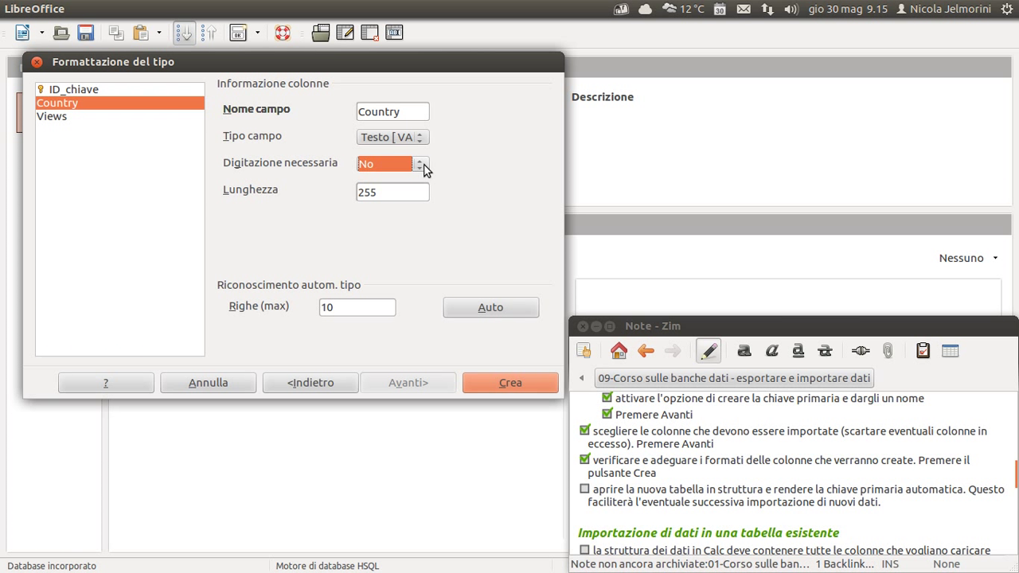
pyautogui.click(420, 164)
pyautogui.click(393, 178)
# Show the Views column's format settings and compare them with the Views and Estimated minutes watched figures in report.YouTube.ods.
pyautogui.click(49, 117)
pyautogui.press('Up')
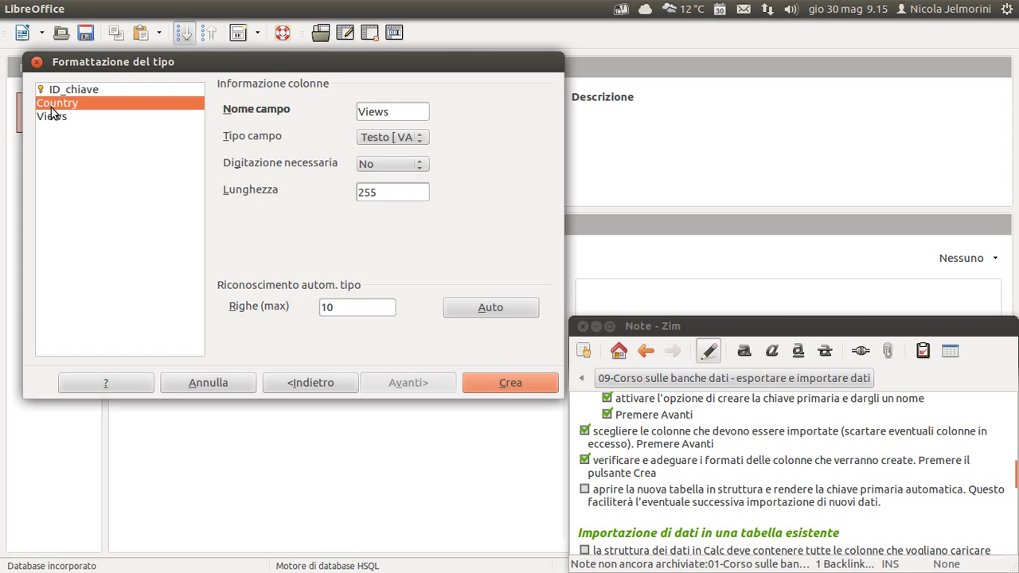
pyautogui.click(55, 117)
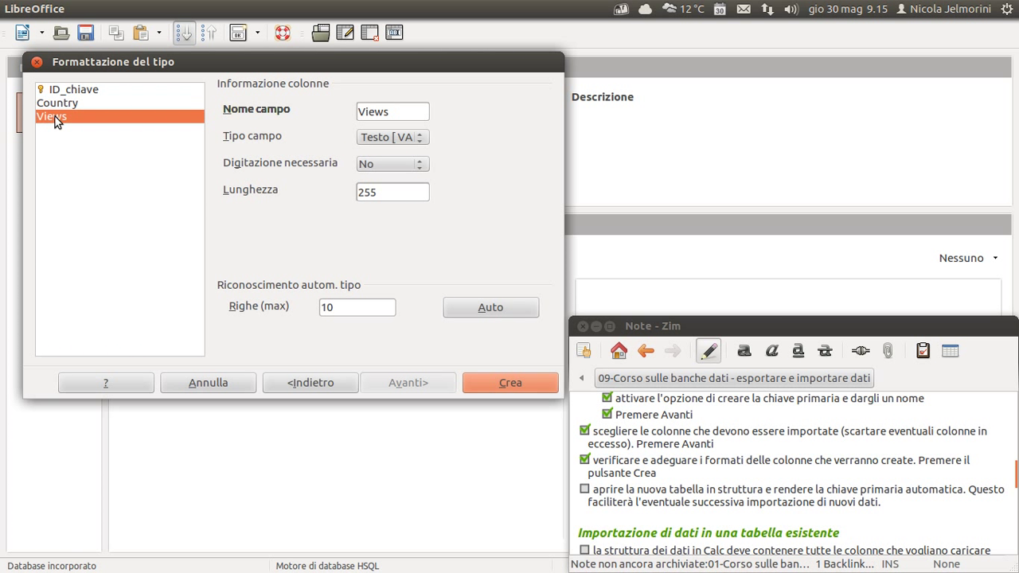
pyautogui.hotkey('alt', 'Tab')
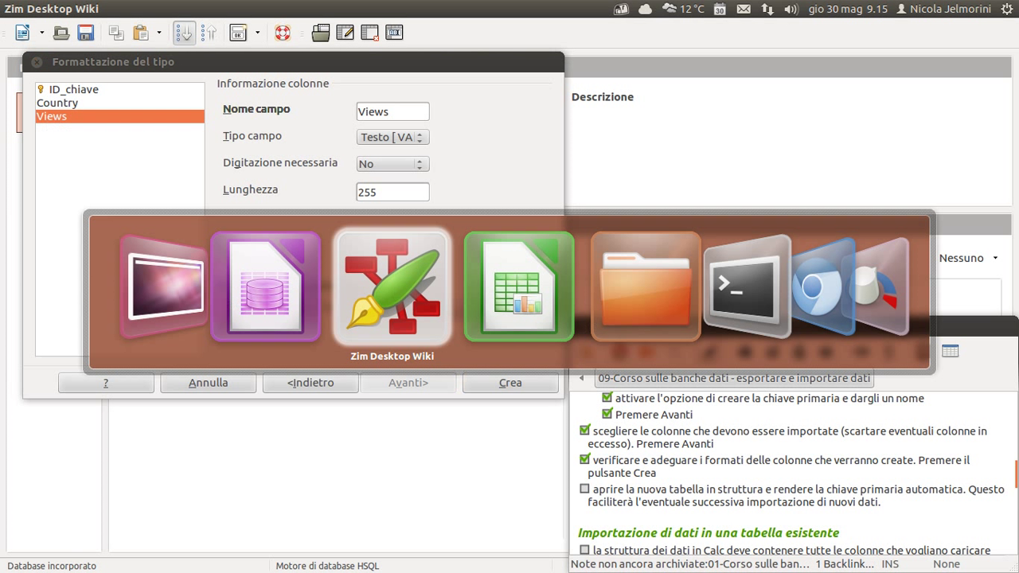
pyautogui.press('Tab')
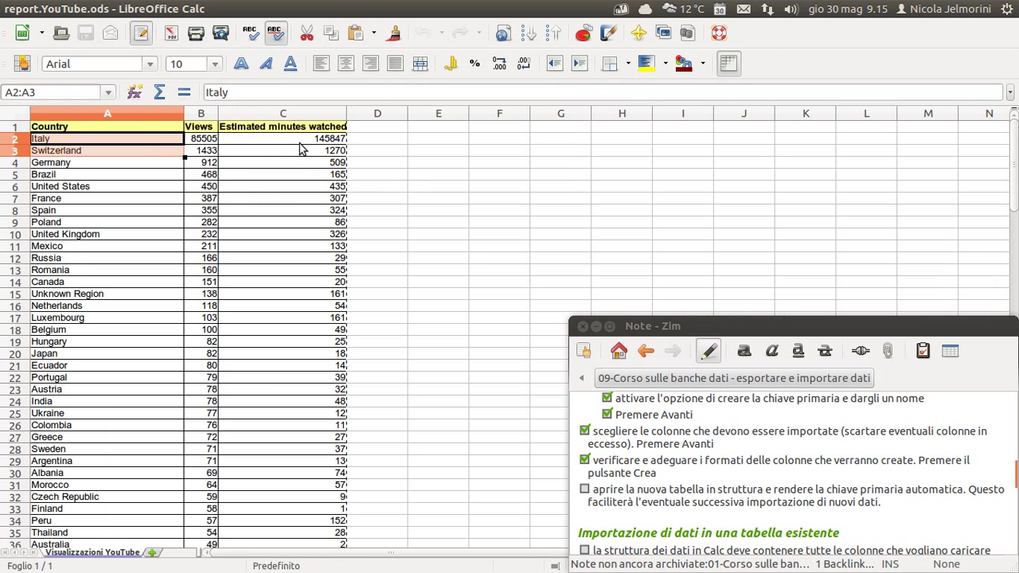
pyautogui.moveTo(302, 138); pyautogui.dragTo(303, 208)
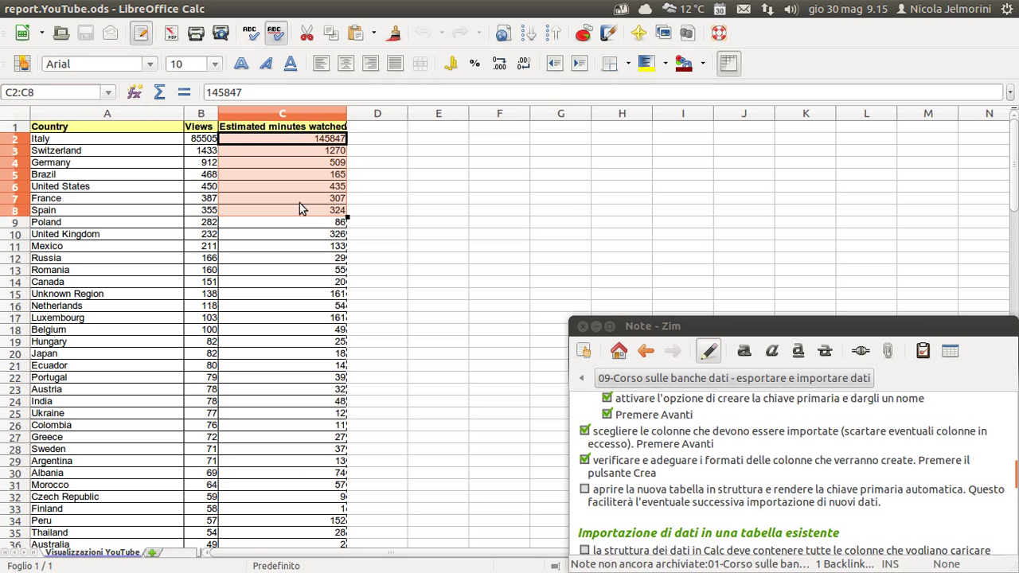
pyautogui.hotkey('alt', 'Tab')
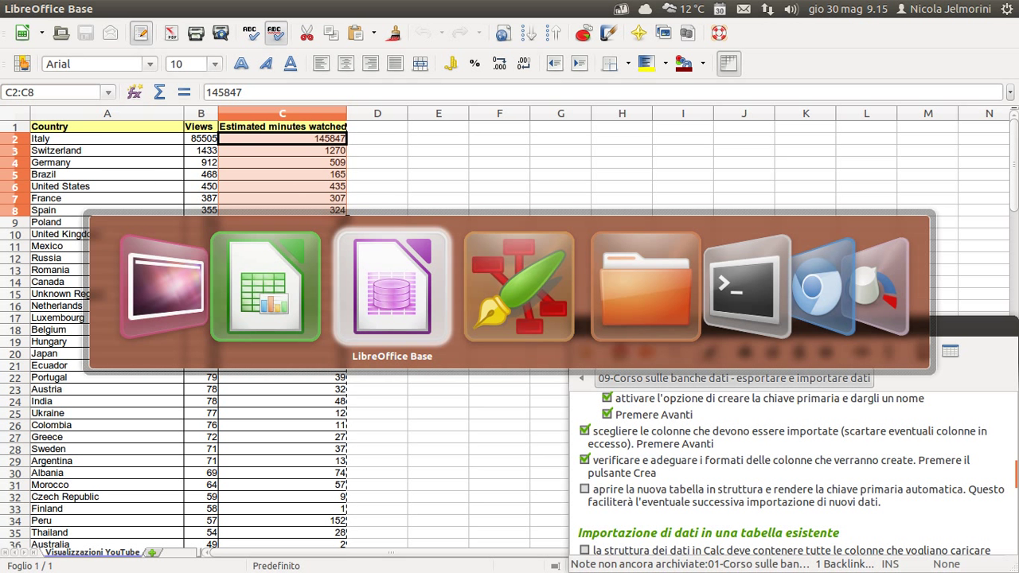
pyautogui.moveTo(197, 142); pyautogui.dragTo(192, 412)
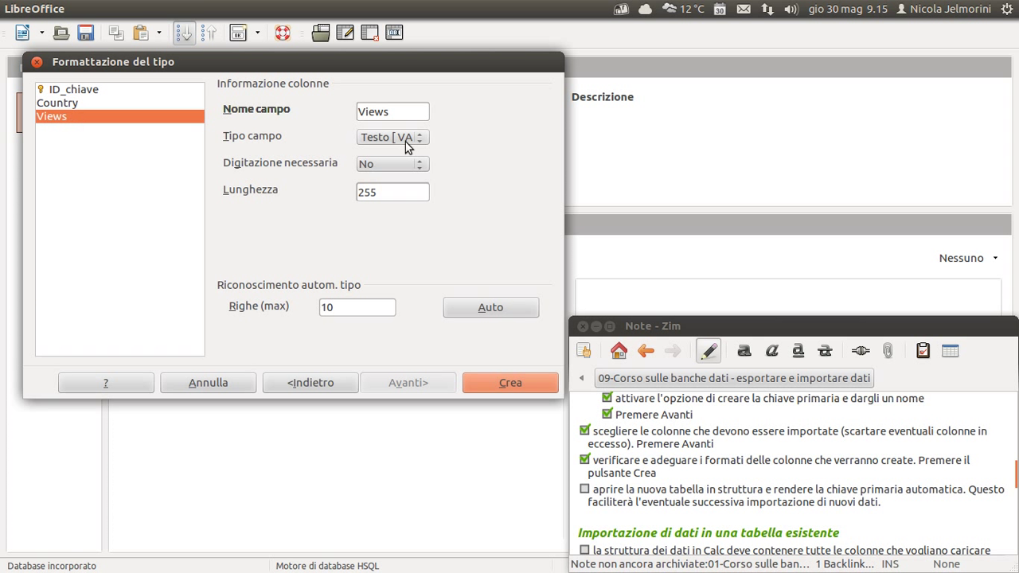
# Choose Intero [ INTEGER ] as the field type of the Views column.
pyautogui.moveTo(427, 61)
pyautogui.mouseDown()
pyautogui.moveTo(420, 44)
pyautogui.moveTo(423, 61)
pyautogui.mouseUp()
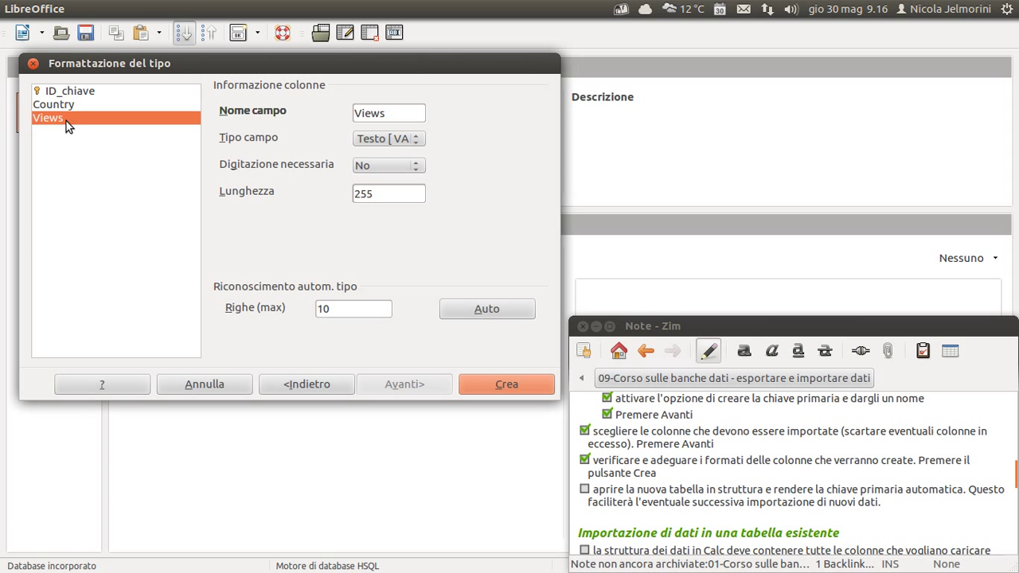
pyautogui.click(417, 139)
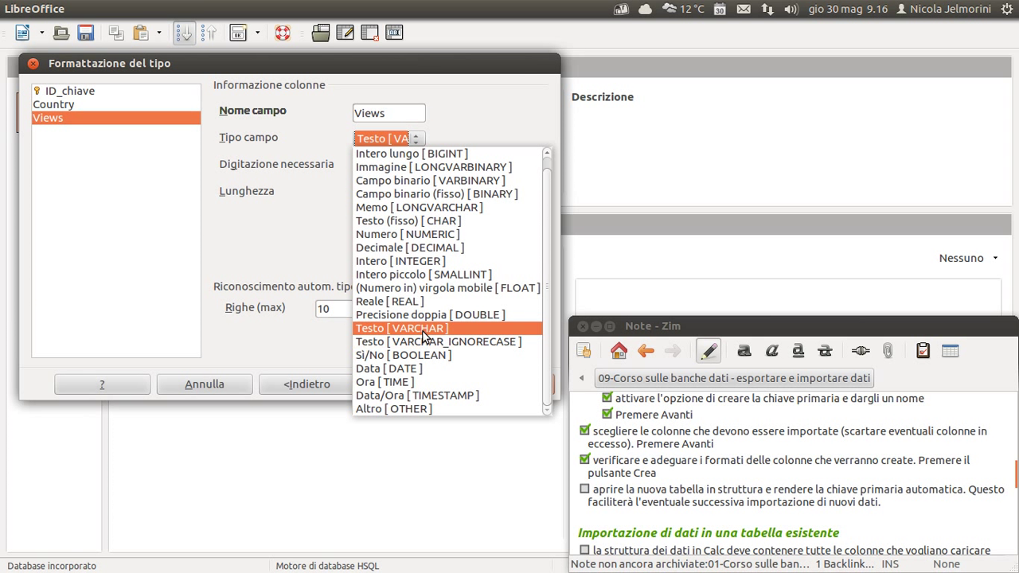
pyautogui.click(408, 261)
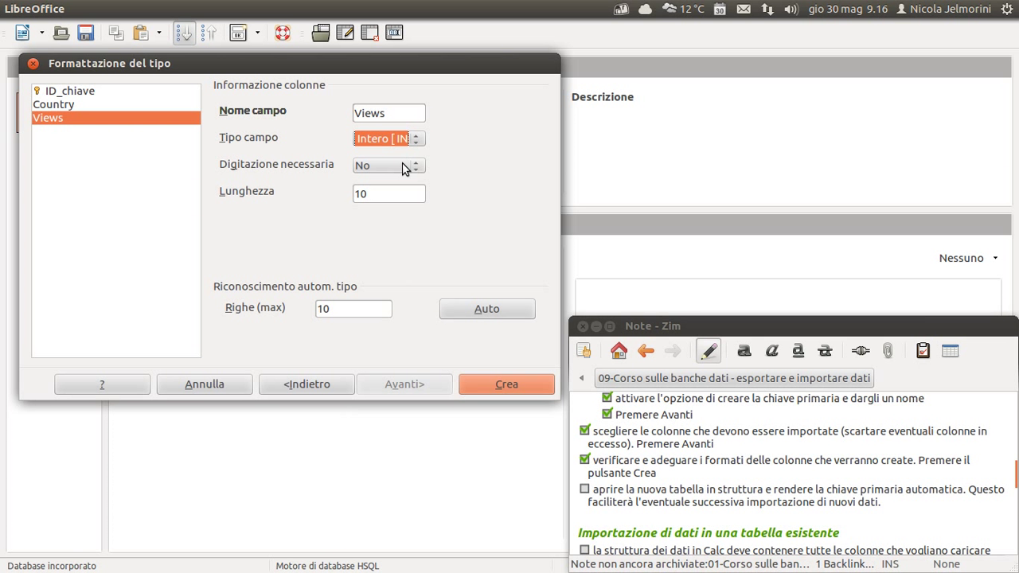
# Check in report.YouTube.ods whether every country down to row 122 has a value in the Views column.
pyautogui.hotkey('alt', 'Tab')
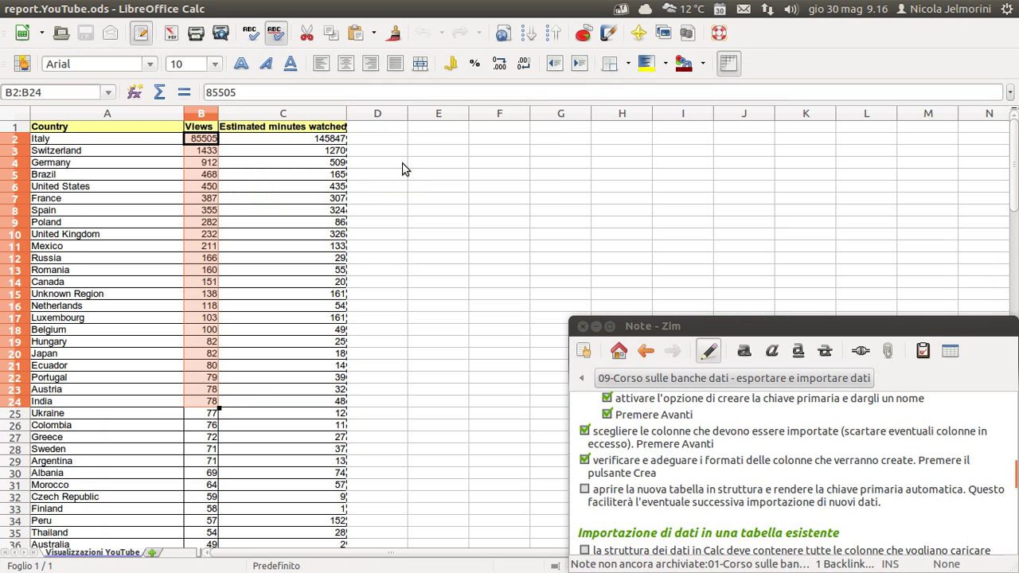
pyautogui.click(188, 475)
pyautogui.scroll(-5, 189, 475)
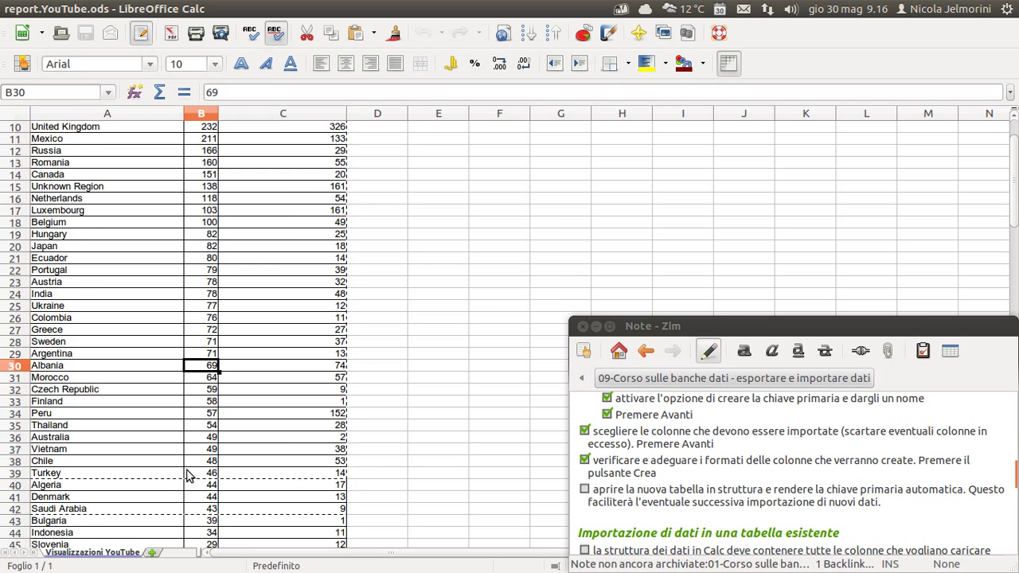
pyautogui.scroll(-20, 189, 475)
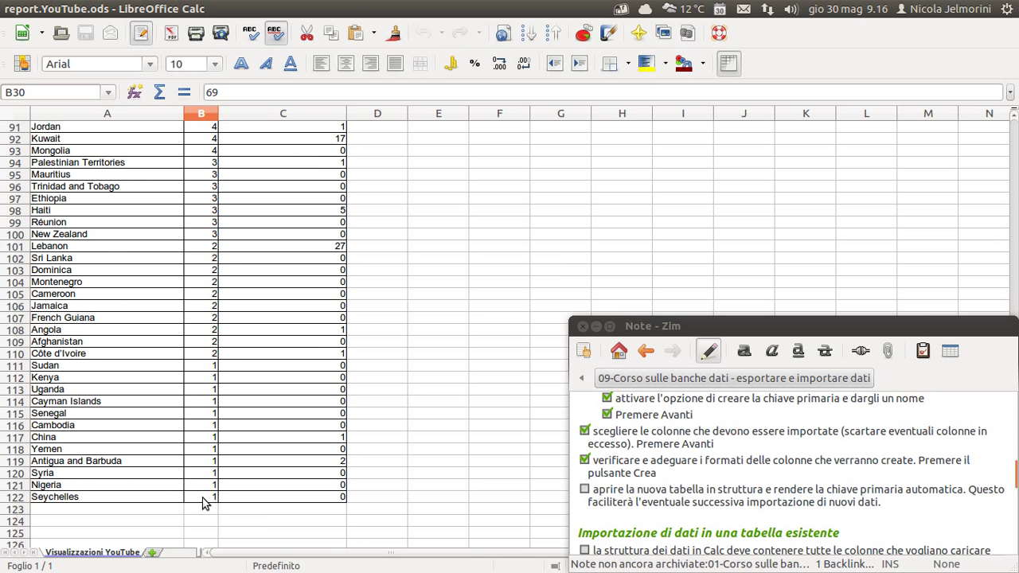
pyautogui.moveTo(202, 500); pyautogui.dragTo(201, 437)
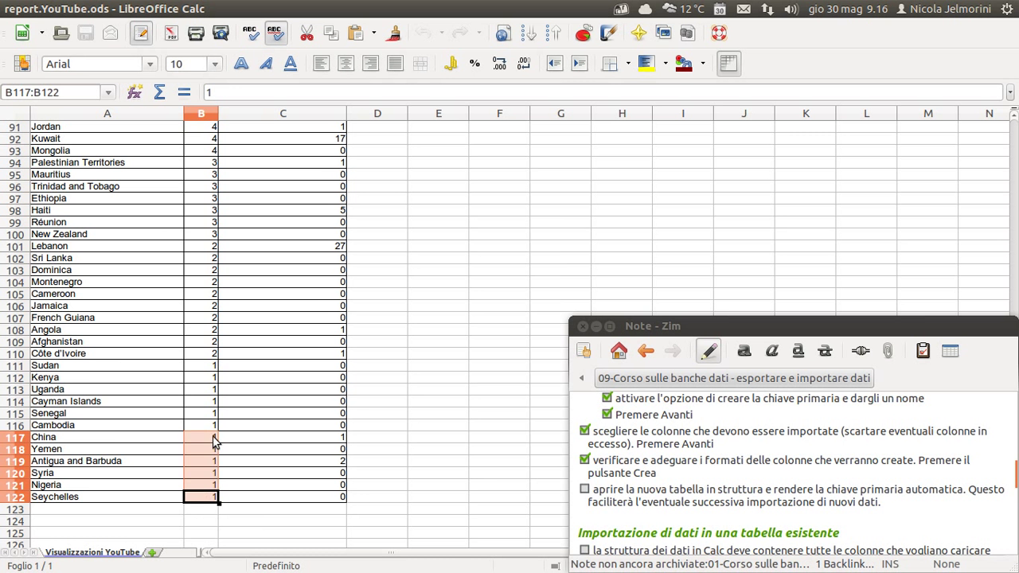
pyautogui.click(203, 500)
pyautogui.scroll(18, 199, 408)
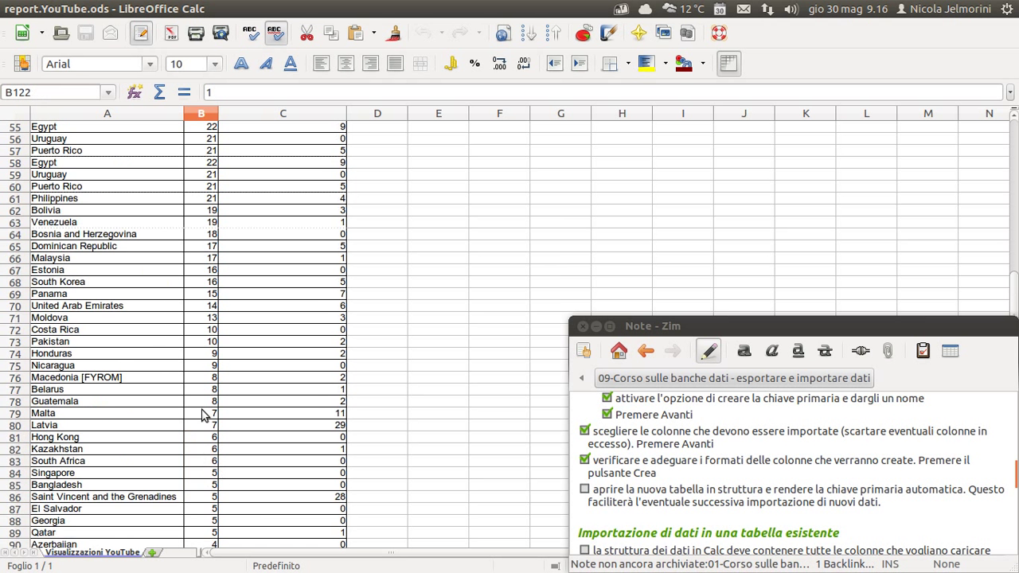
pyautogui.scroll(12, 195, 405)
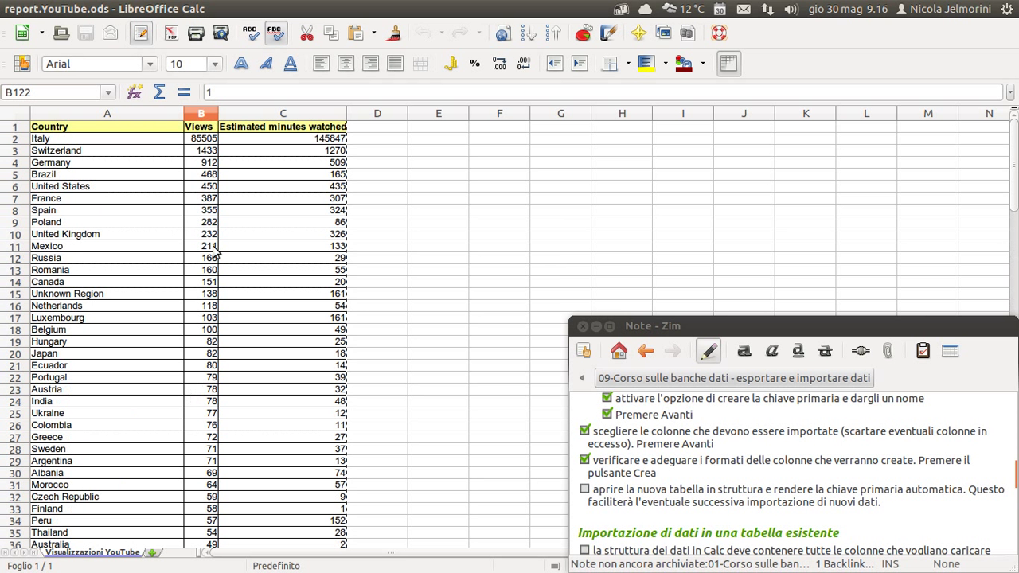
# Return to the column formatting dialog and set the required-entry option (Digitazione necessaria) of Views to Sì.
pyautogui.hotkey('alt', 'Tab')
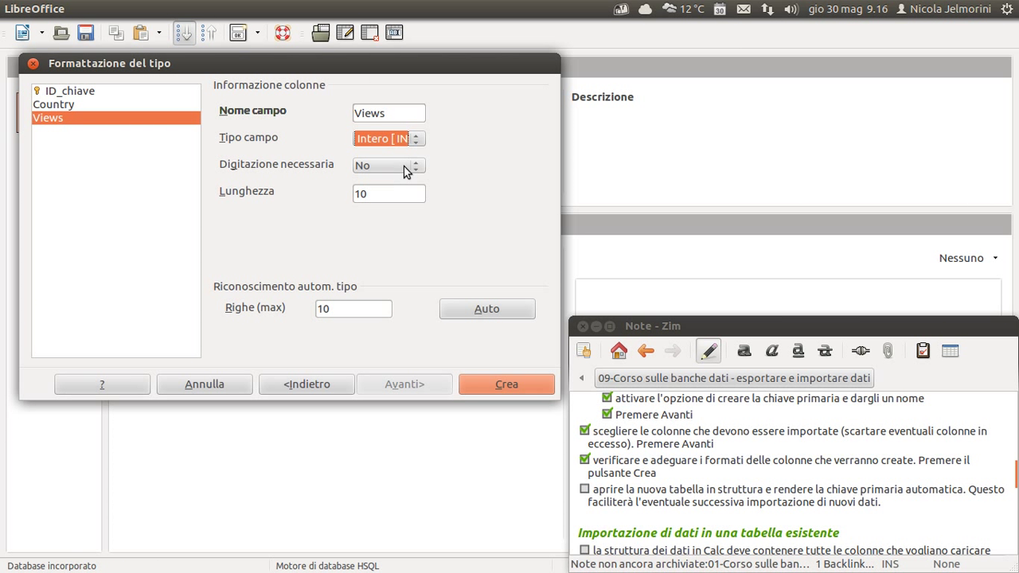
pyautogui.click(406, 171)
pyautogui.click(394, 177)
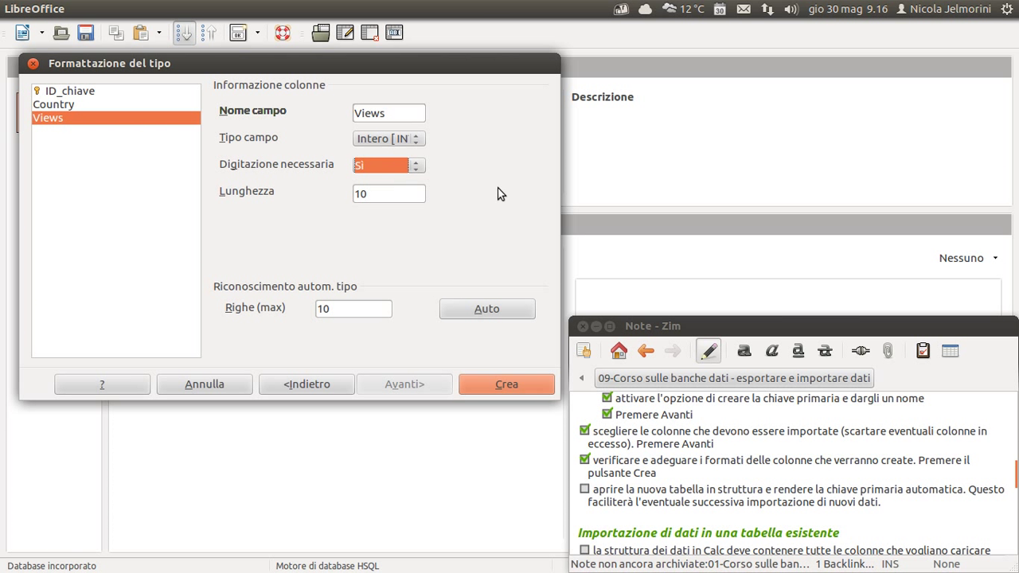
pyautogui.press('Tab')
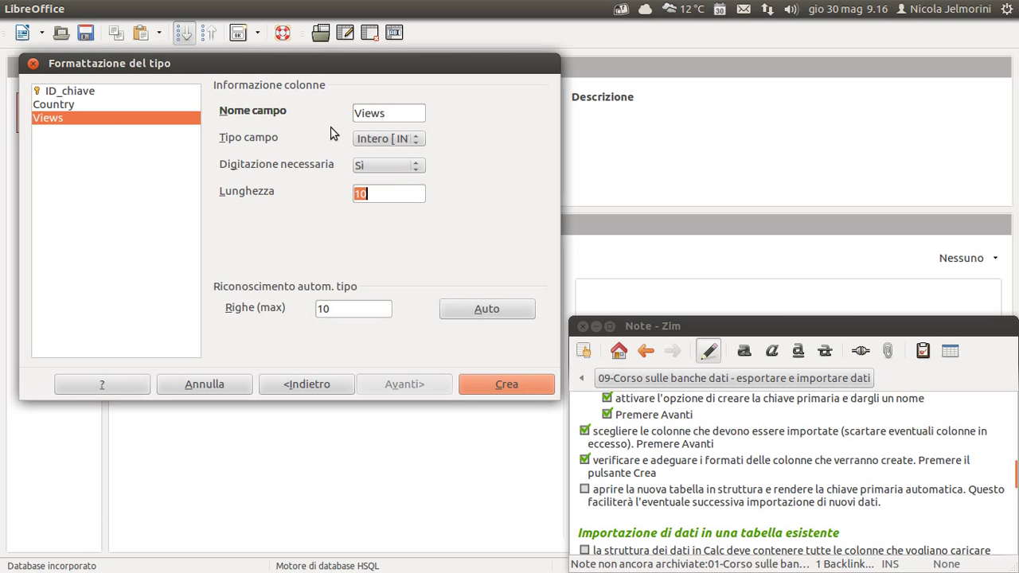
# Rename the Country field of the new table as Paese.
pyautogui.click(61, 105)
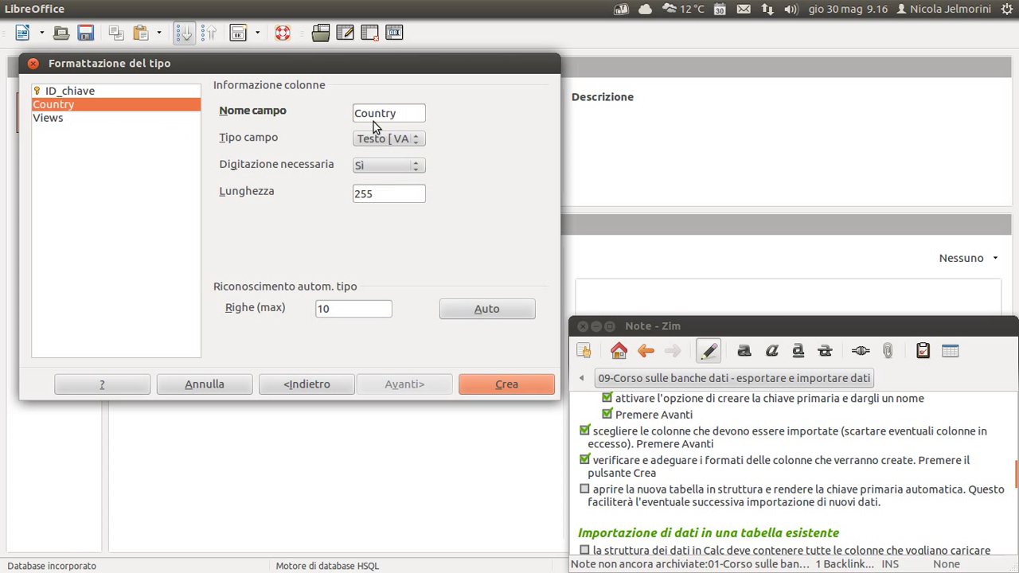
pyautogui.moveTo(413, 111); pyautogui.dragTo(280, 110)
pyautogui.write('Paese')
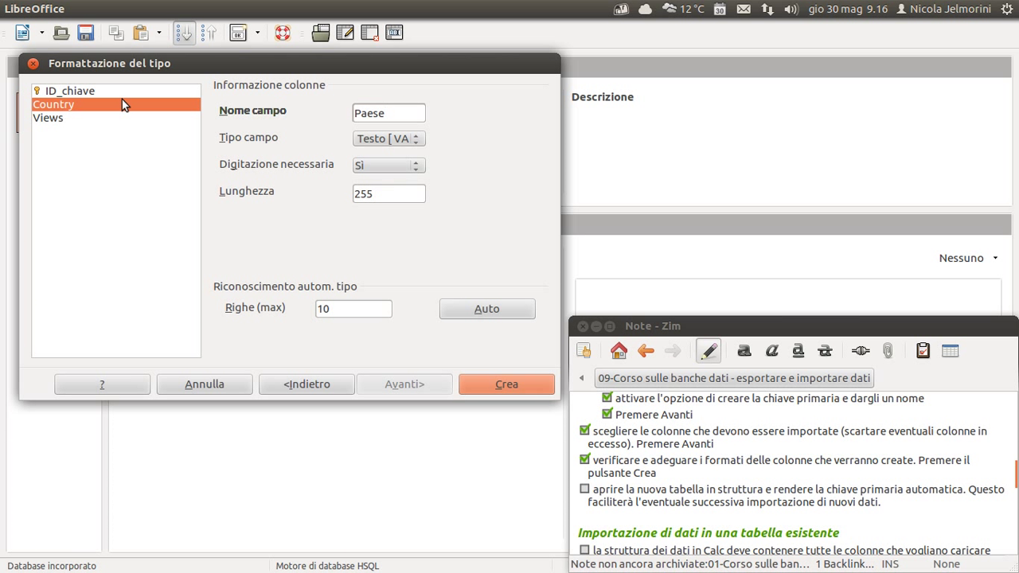
pyautogui.click(40, 117)
# Review the format settings of the Paese, ID_chiave and Views columns once more.
pyautogui.click(49, 105)
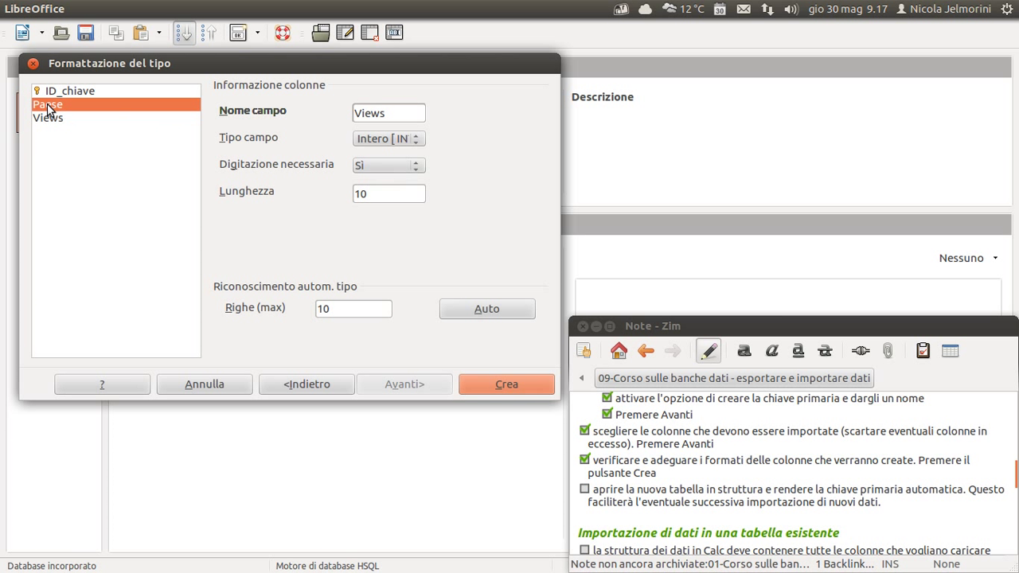
pyautogui.click(50, 119)
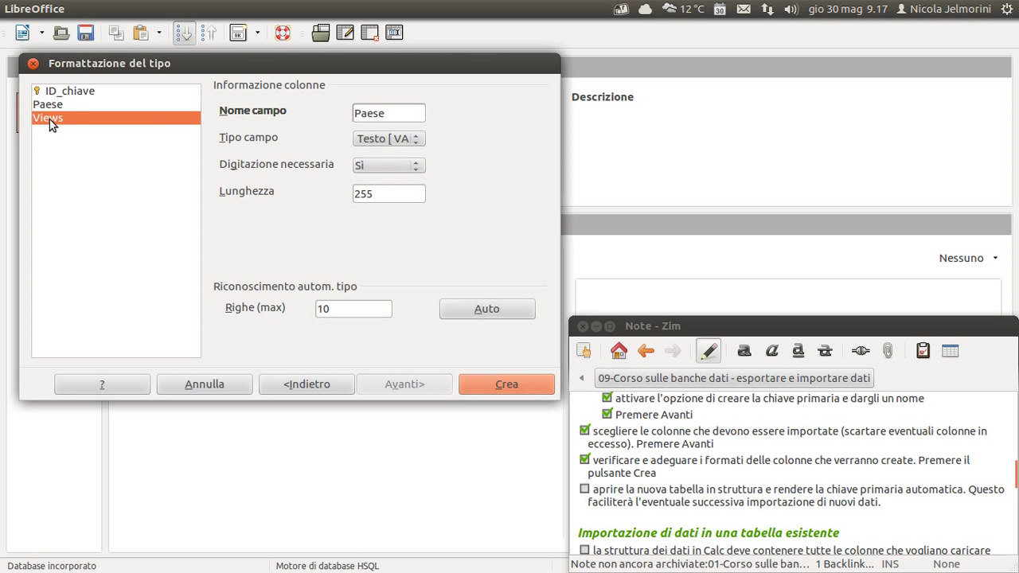
pyautogui.click(49, 105)
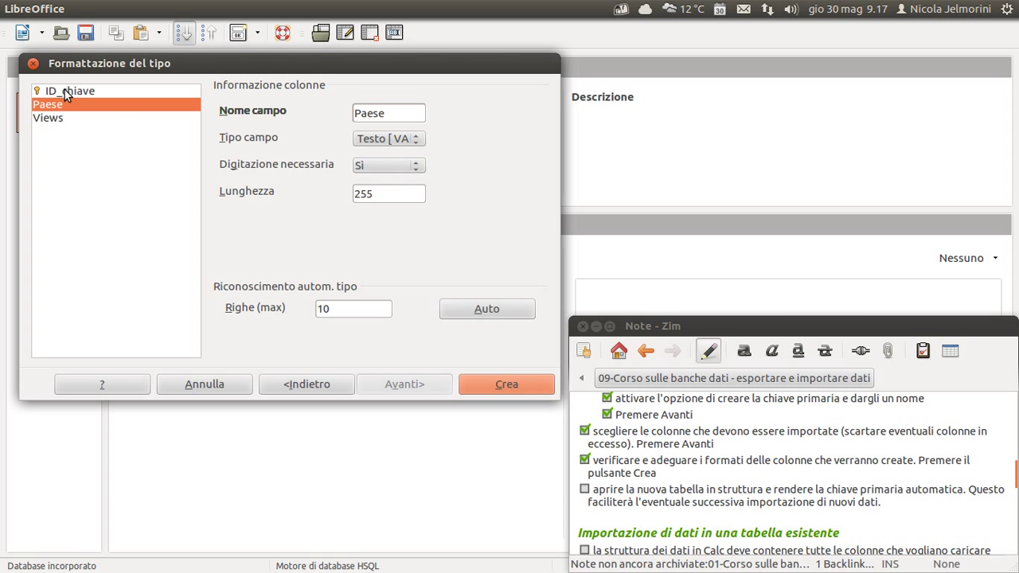
pyautogui.click(67, 94)
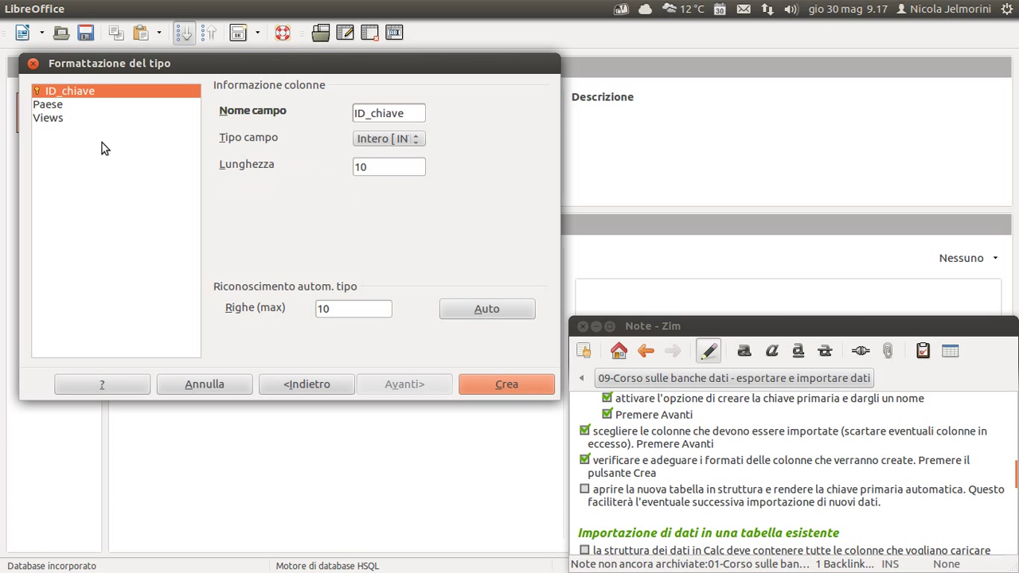
pyautogui.click(72, 107)
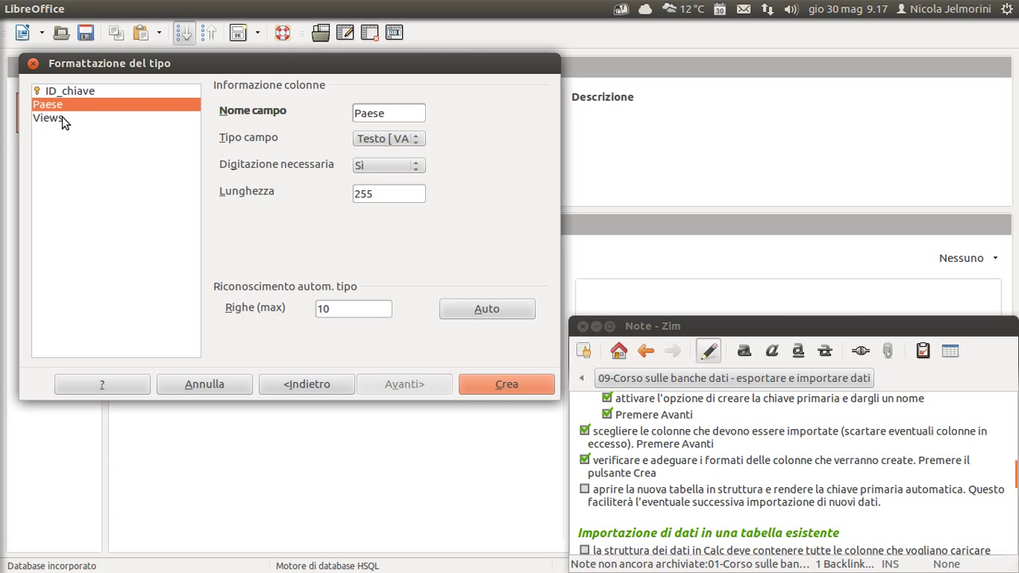
pyautogui.click(59, 118)
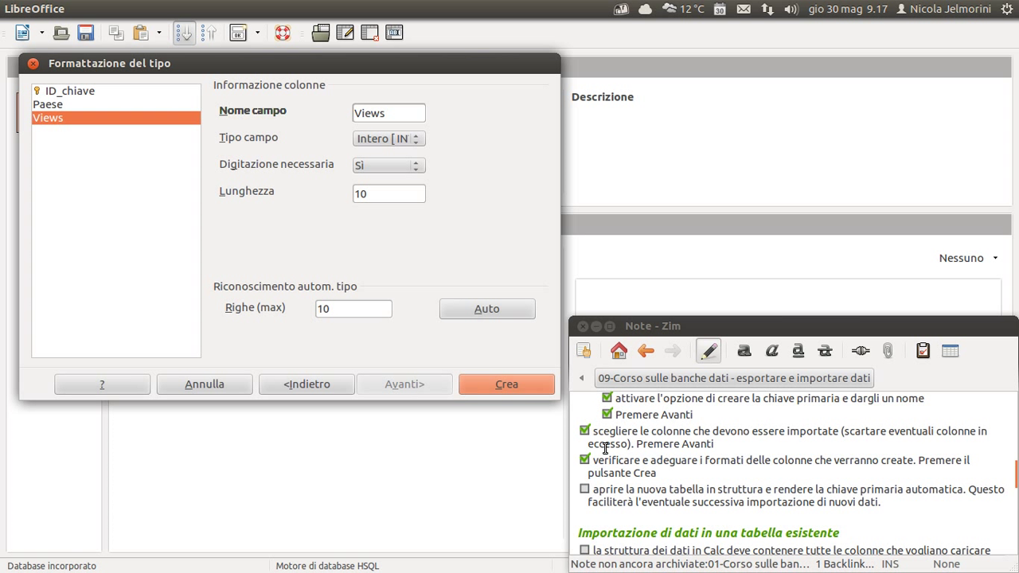
# Check the create instruction in the Zim course notes, create the table from the import dialog and select Youtube_visu in the table list.
pyautogui.tripleClick(670, 483)
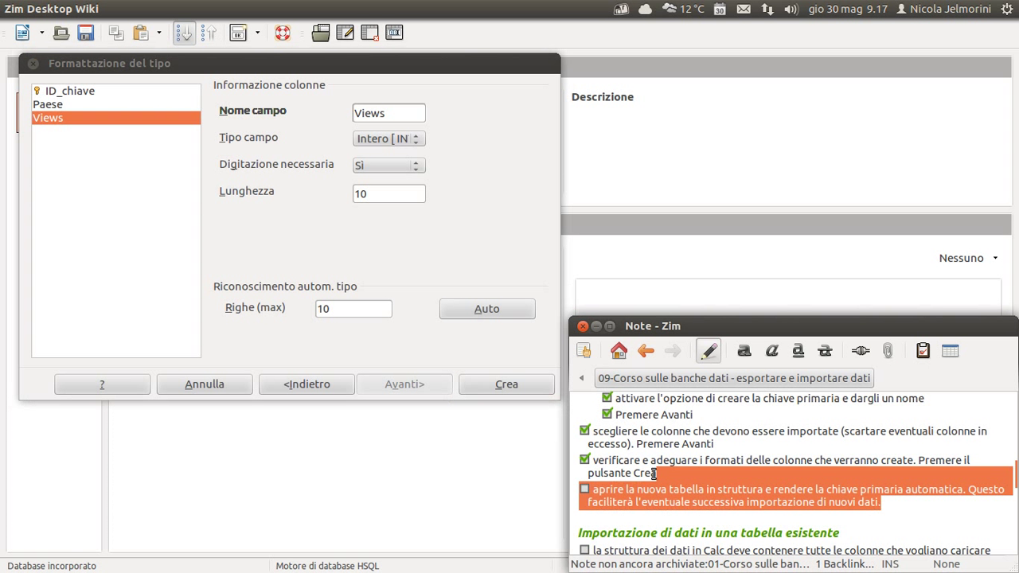
pyautogui.doubleClick(644, 472)
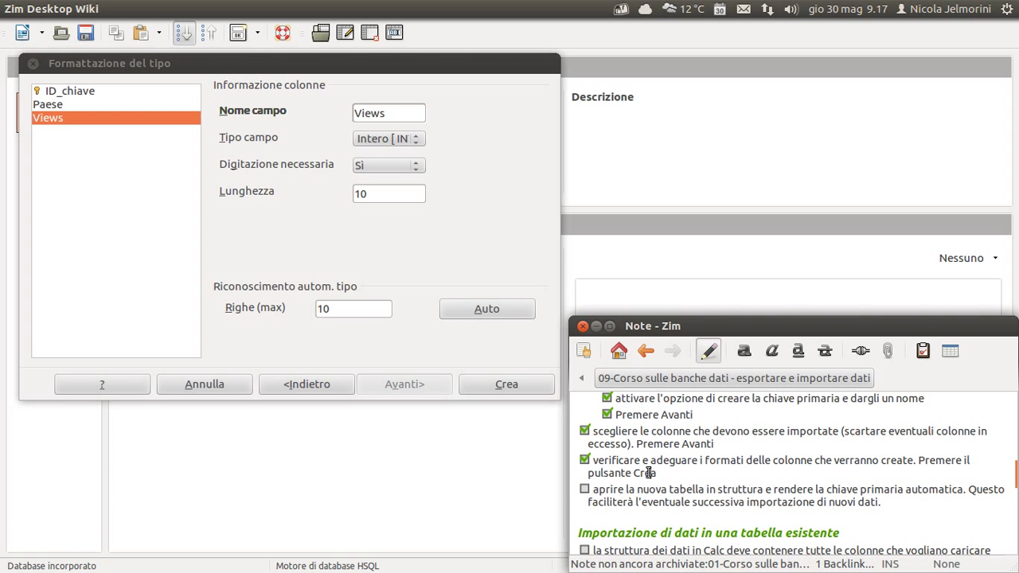
pyautogui.click(506, 385)
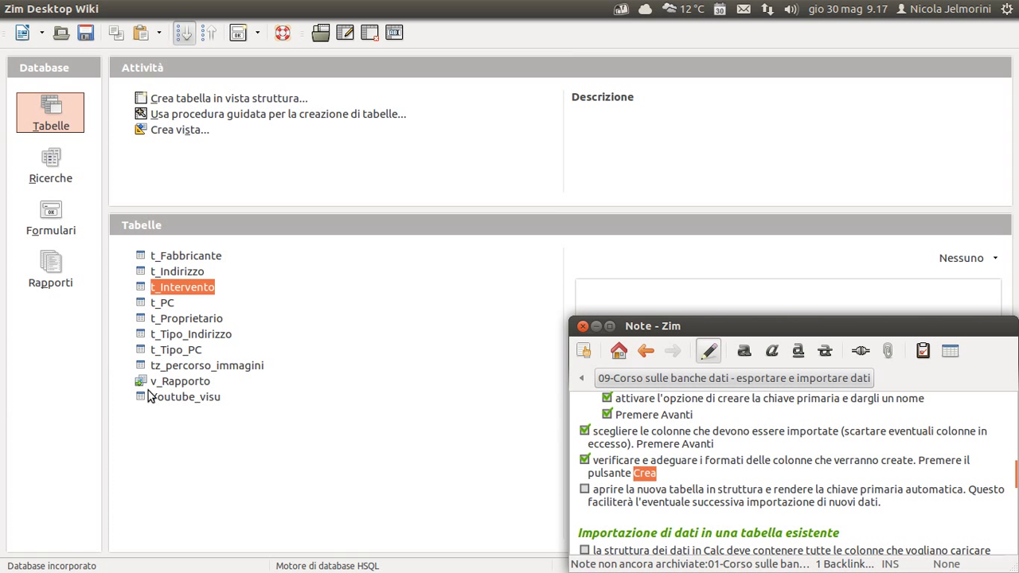
pyautogui.click(151, 400)
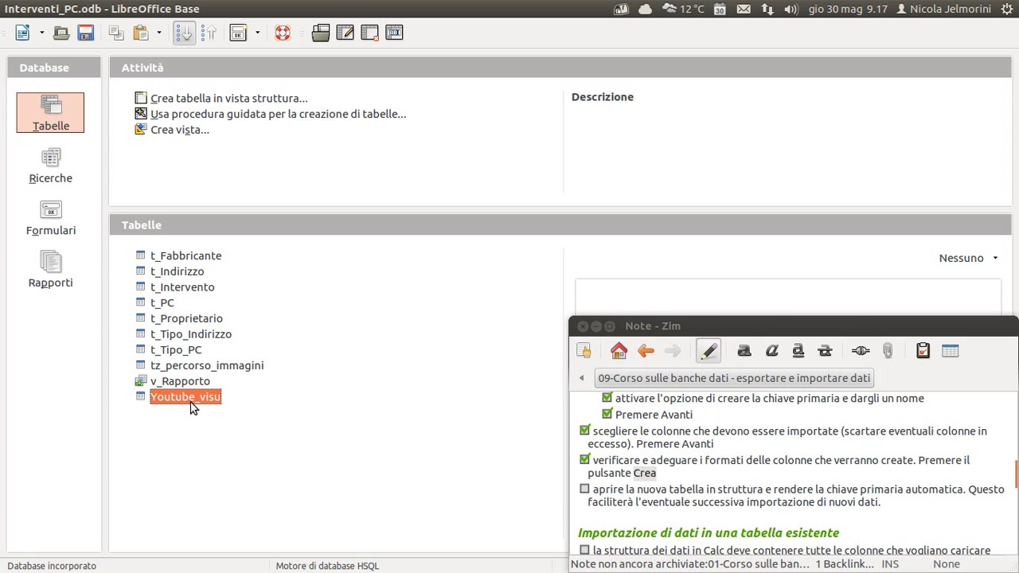
# Read the course note in Zim on opening the new table in design view and making its primary key automatic.
pyautogui.click(741, 492)
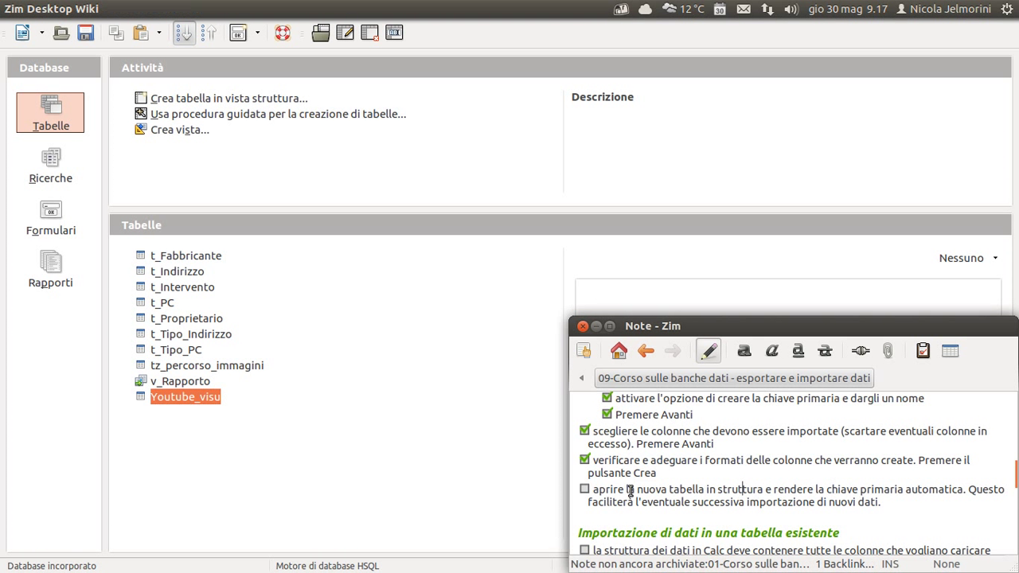
pyautogui.scroll(-2, 629, 491)
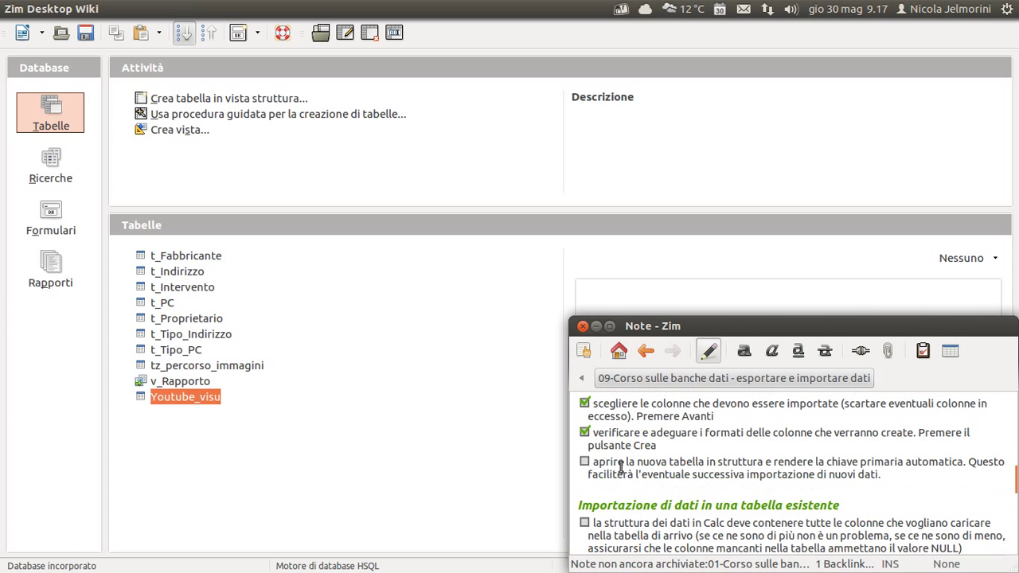
pyautogui.moveTo(626, 462); pyautogui.dragTo(961, 462)
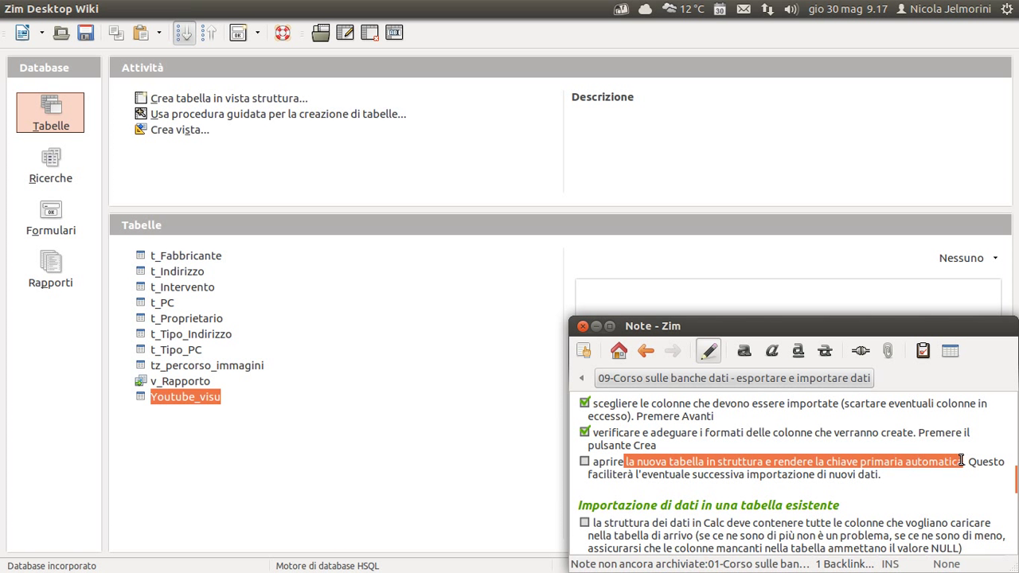
pyautogui.click(619, 473)
pyautogui.moveTo(619, 473); pyautogui.dragTo(821, 467)
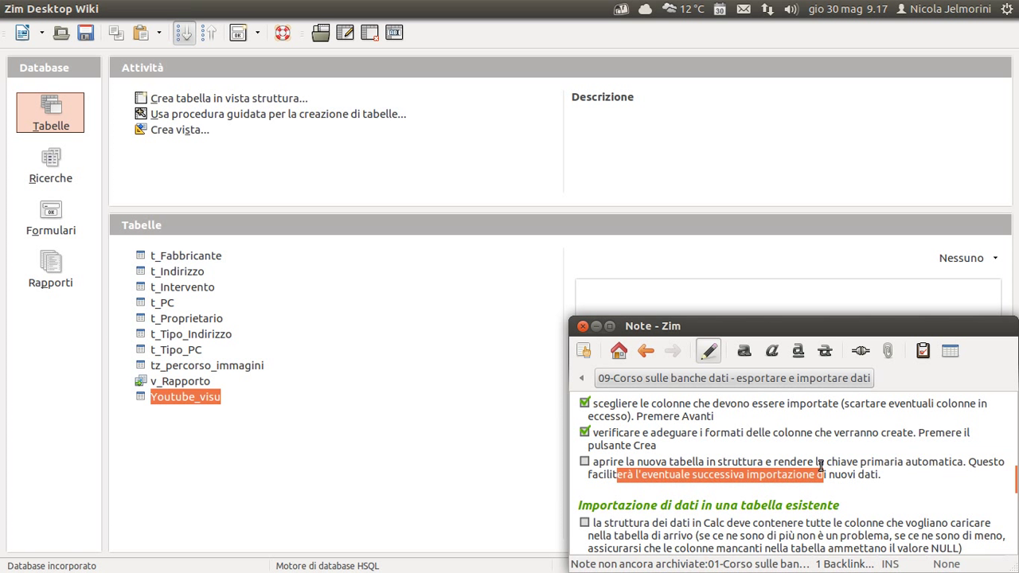
# Open the Youtube_visu table in design view and set the automatic value of its ID_chiave primary key field to Sì.
pyautogui.click(821, 467)
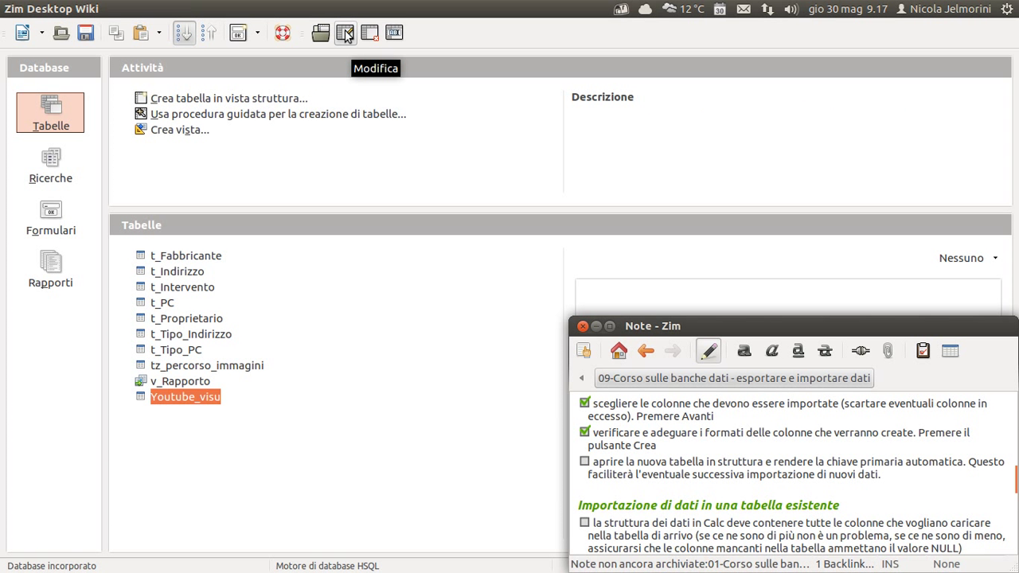
pyautogui.click(346, 35)
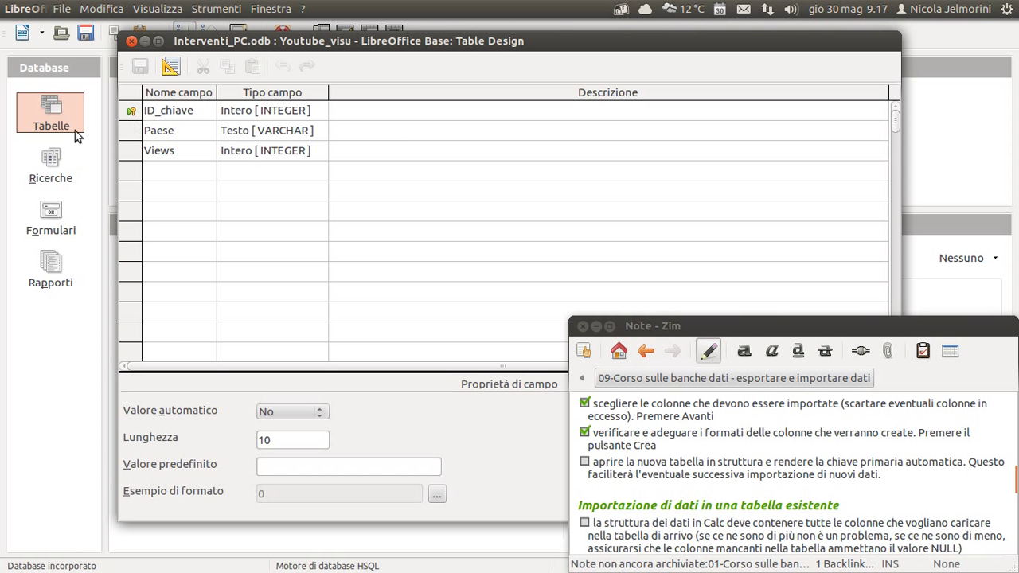
pyautogui.click(130, 111)
pyautogui.moveTo(303, 37); pyautogui.dragTo(224, 32)
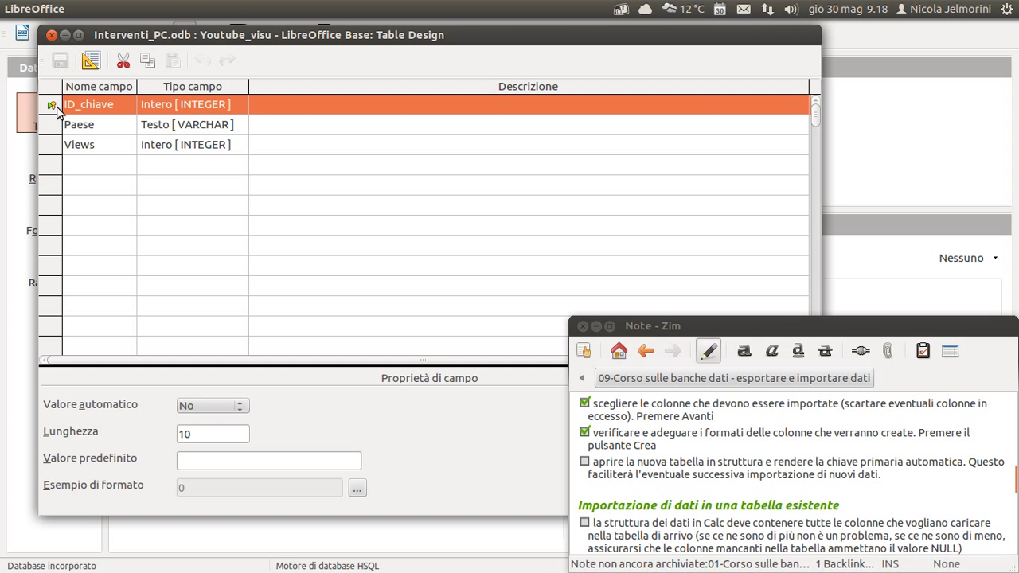
pyautogui.click(227, 402)
pyautogui.click(233, 417)
pyautogui.click(229, 417)
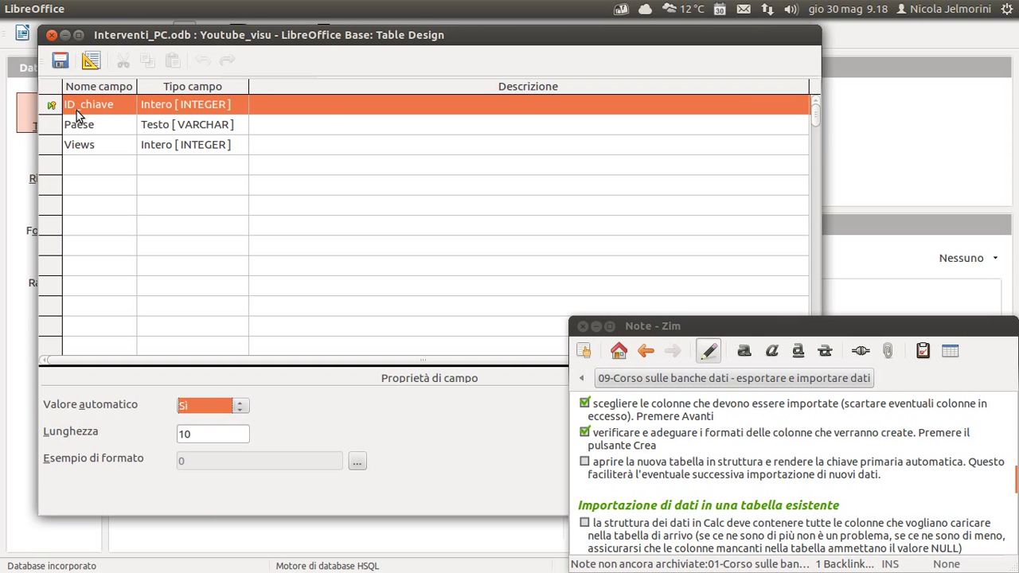
# Switch to report.YouTube.ods in LibreOffice Calc and insert an empty column before the Country column.
pyautogui.hotkey('alt', 'Tab')
pyautogui.hotkey('alt', 'Tab')
pyautogui.hotkey('alt', 'Tab')
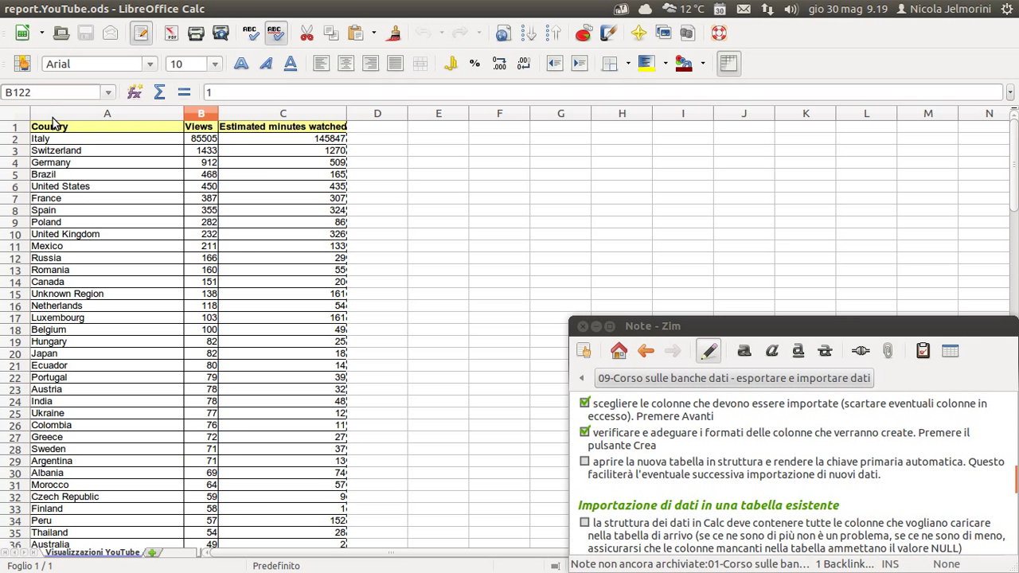
pyautogui.hotkey('alt', 'Tab')
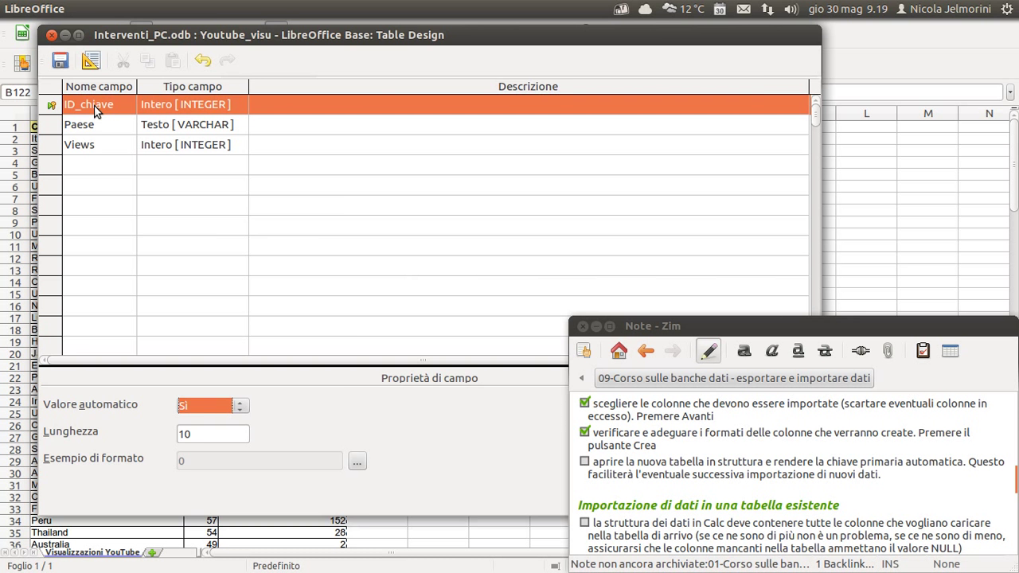
pyautogui.hotkey('alt', 'Tab')
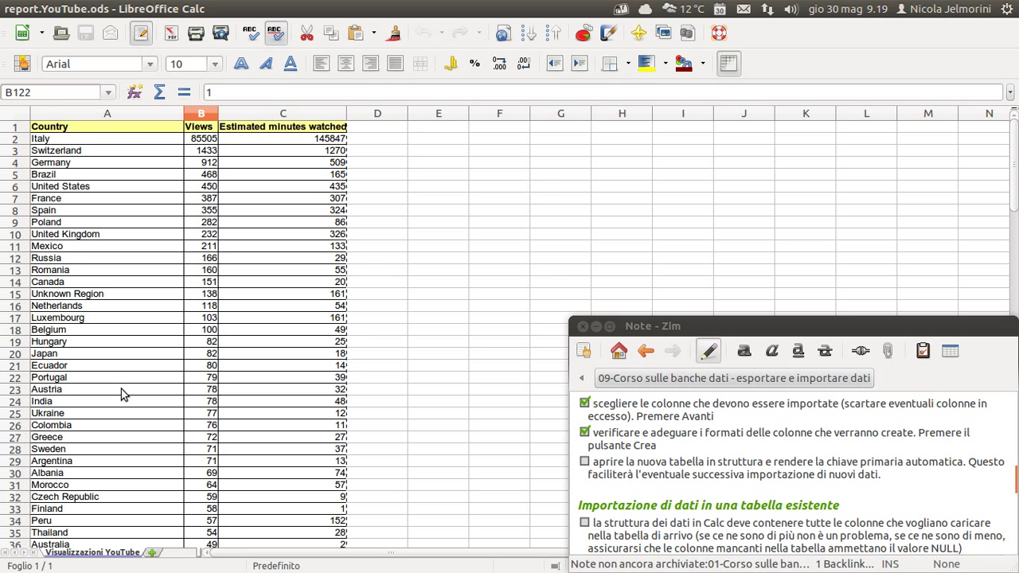
pyautogui.click(132, 114)
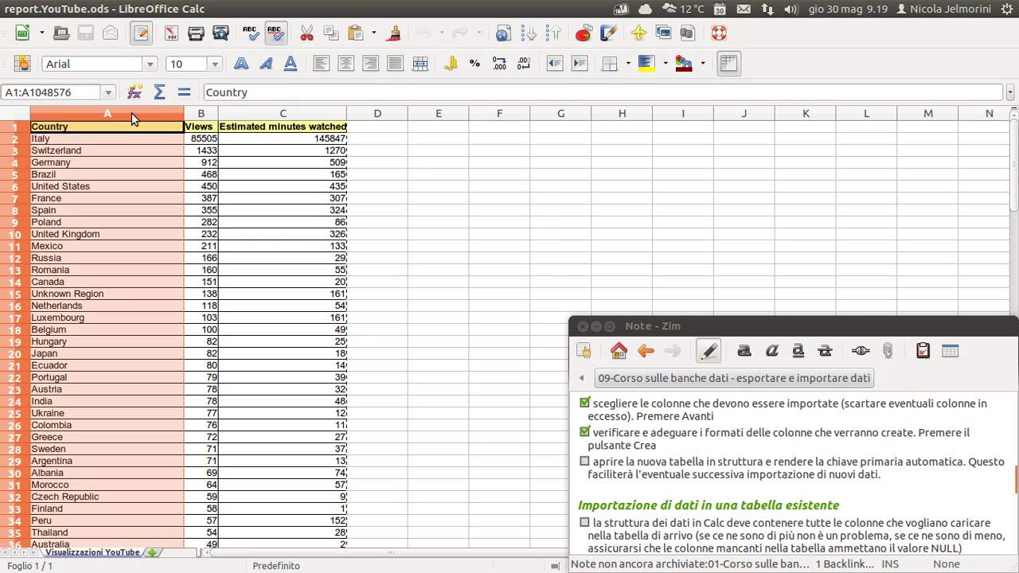
pyautogui.rightClick(132, 112)
pyautogui.click(158, 184)
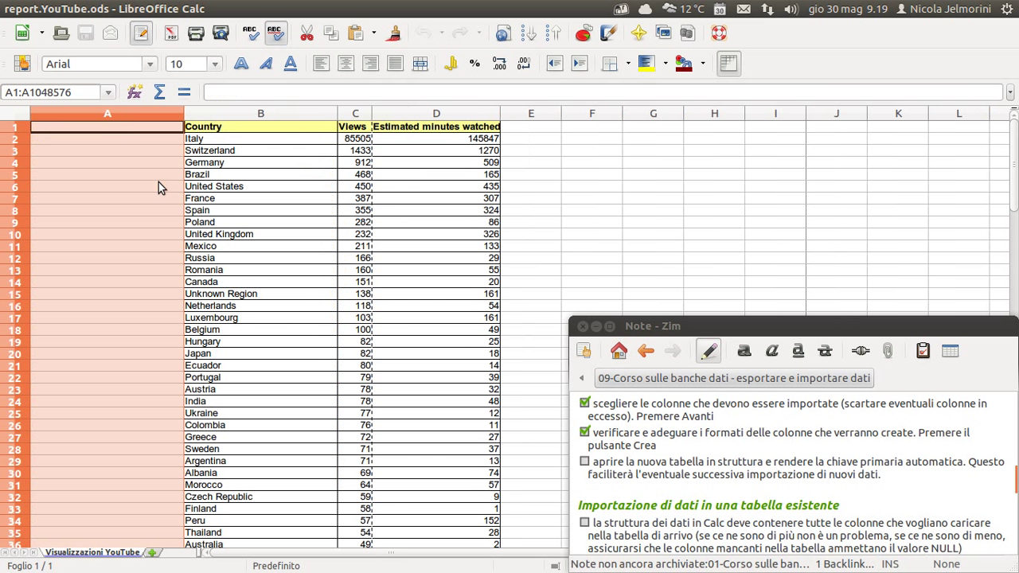
# Delete the empty column A from the YouTube report sheet so that Country becomes the first column.
pyautogui.click(104, 126)
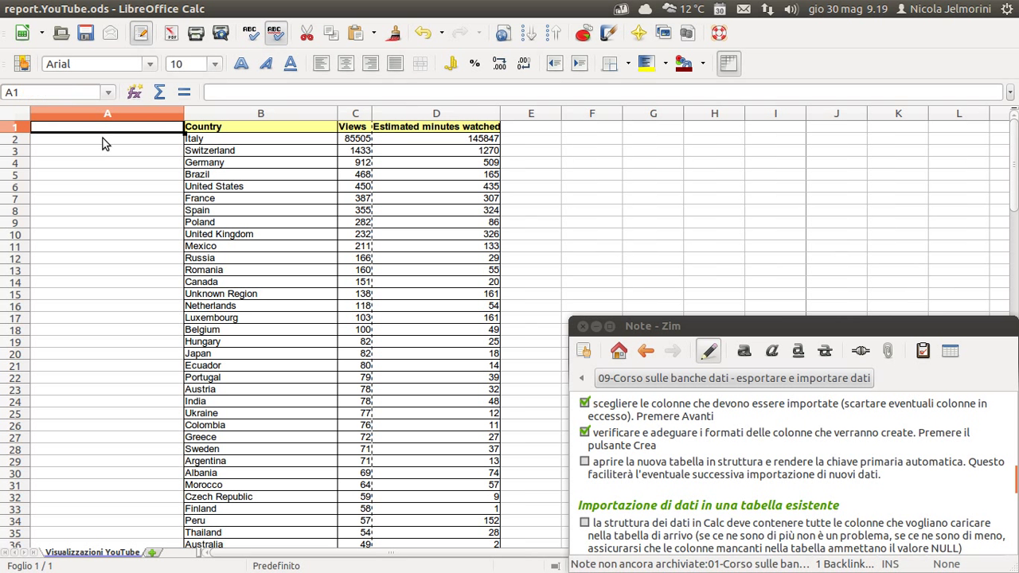
pyautogui.click(104, 141)
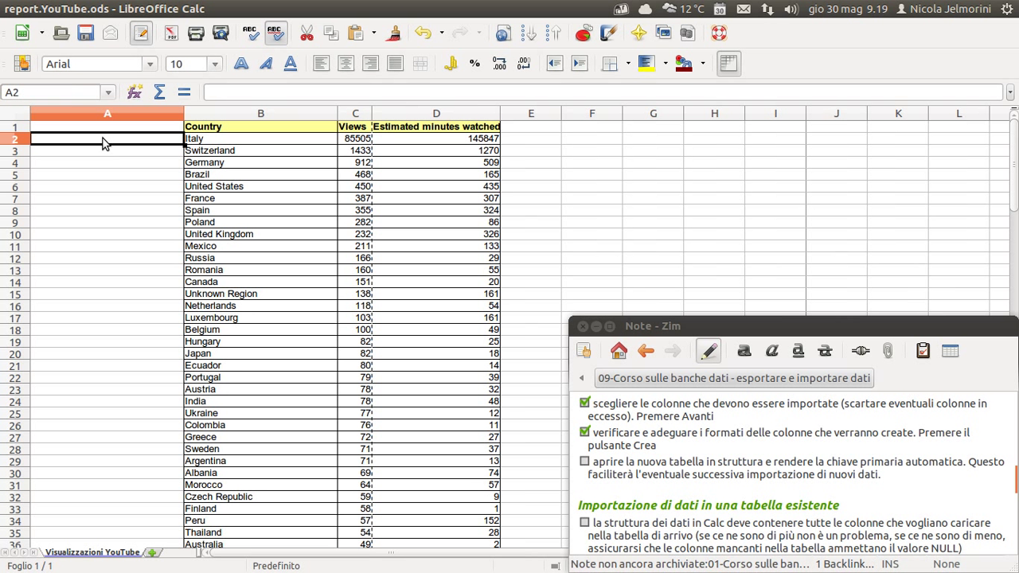
pyautogui.hotkey('alt', 'Tab')
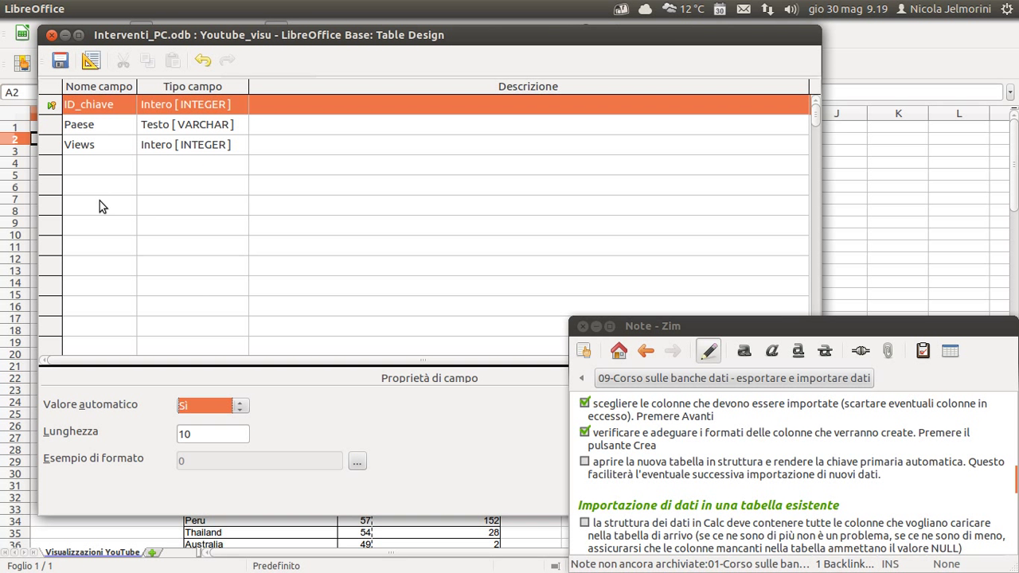
pyautogui.hotkey('alt', 'Tab')
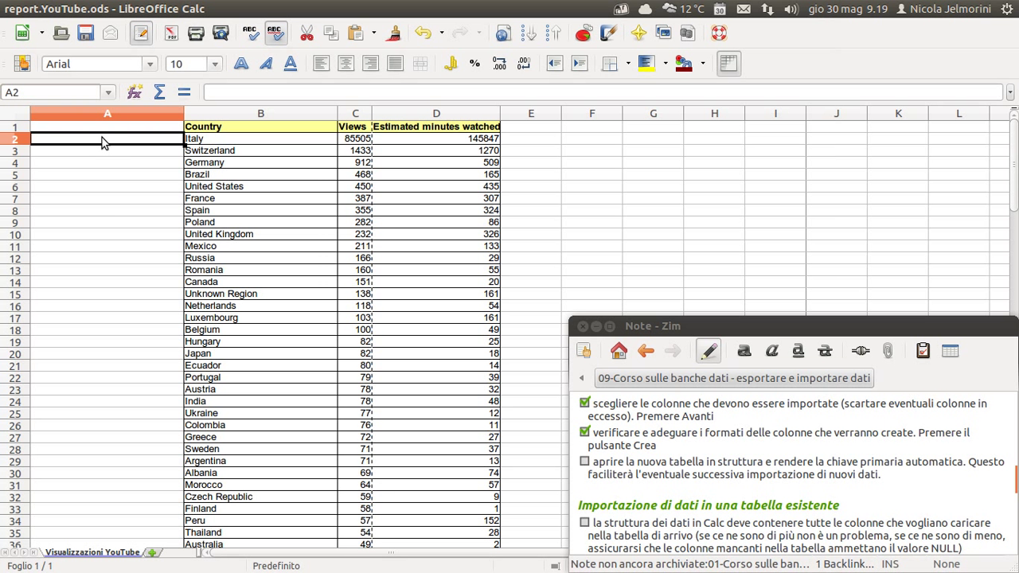
pyautogui.moveTo(101, 142); pyautogui.dragTo(88, 390)
pyautogui.moveTo(86, 433); pyautogui.dragTo(85, 466)
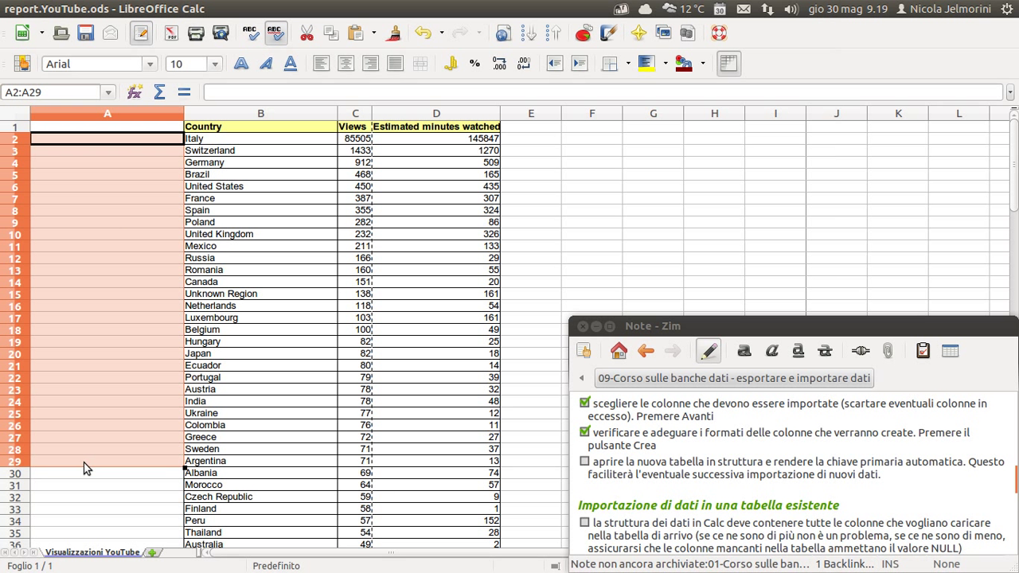
pyautogui.click(123, 117)
pyautogui.rightClick(124, 113)
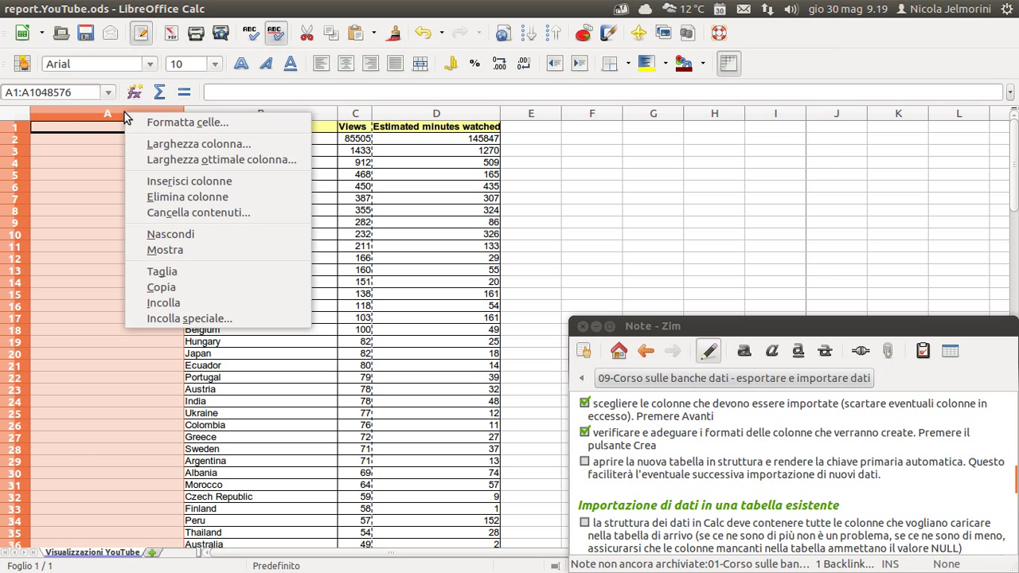
pyautogui.click(156, 199)
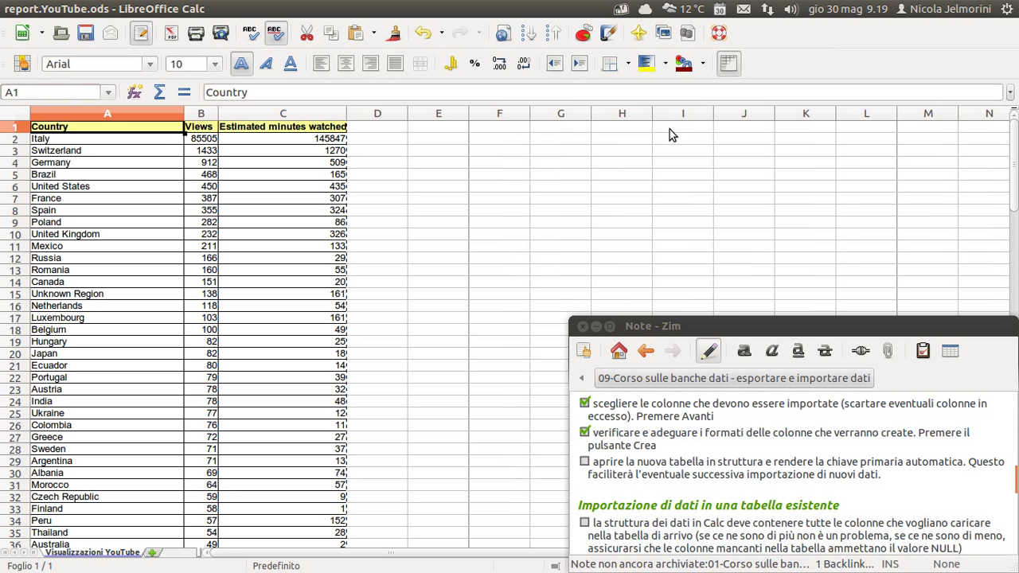
# Save and close the Youtube_visu table design, and check off the automatic primary key item in the Zim notes.
pyautogui.hotkey('alt', 'Tab')
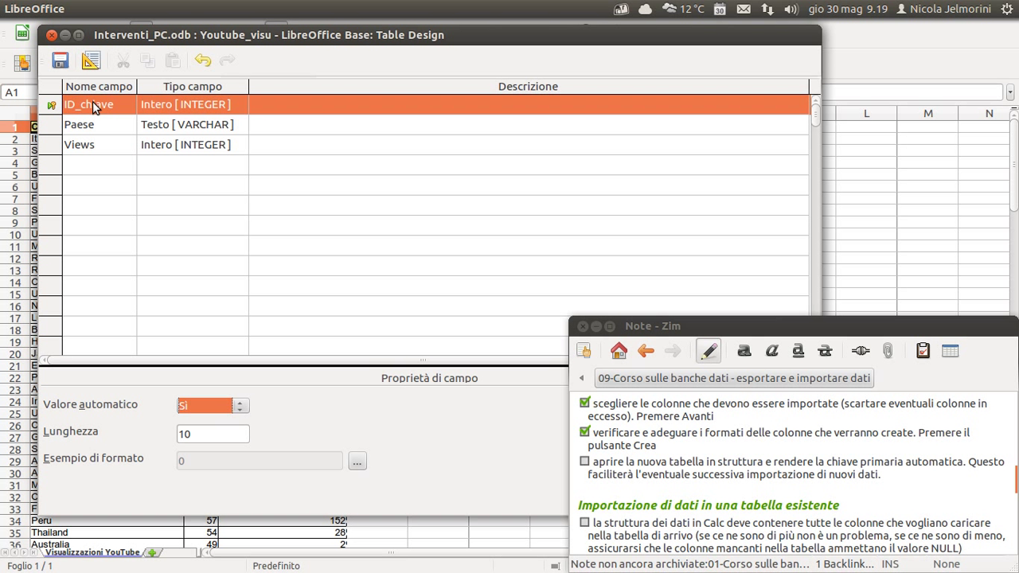
pyautogui.click(62, 63)
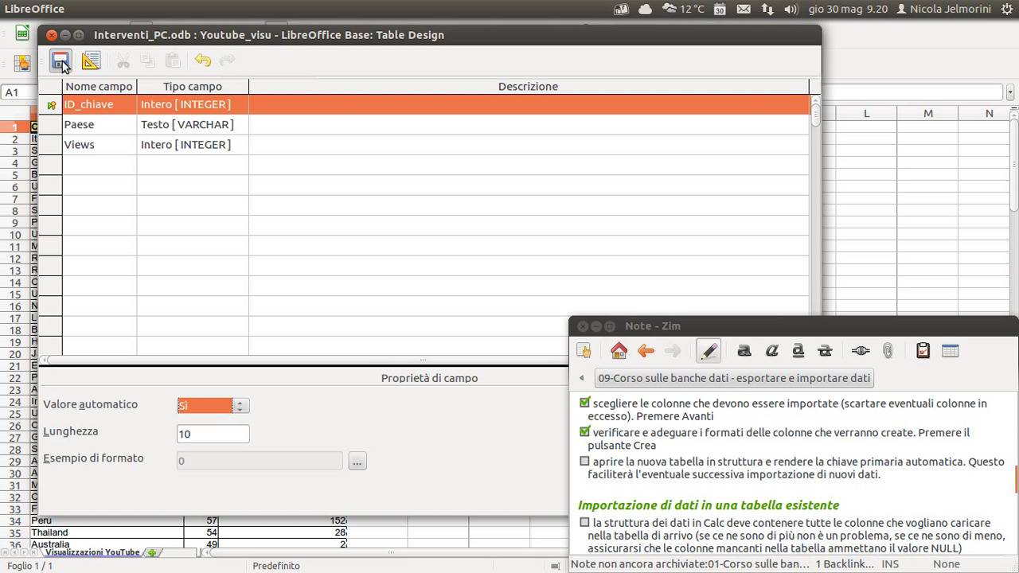
pyautogui.click(585, 462)
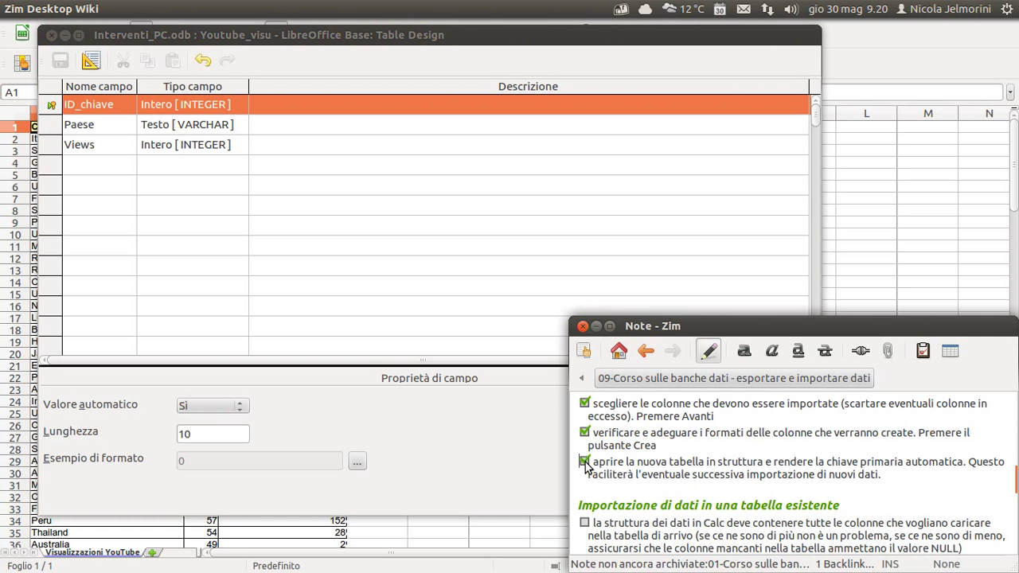
pyautogui.click(51, 35)
# Open the data of the Youtube_visu table in the Interventi_PC database.
pyautogui.hotkey('alt', 'Tab')
pyautogui.hotkey('alt', 'Tab')
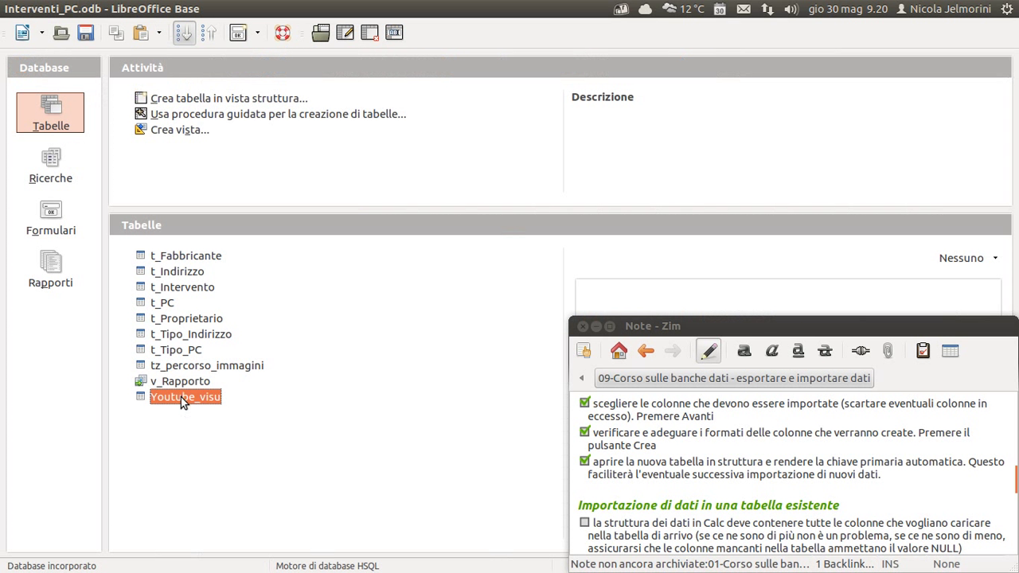
pyautogui.doubleClick(181, 396)
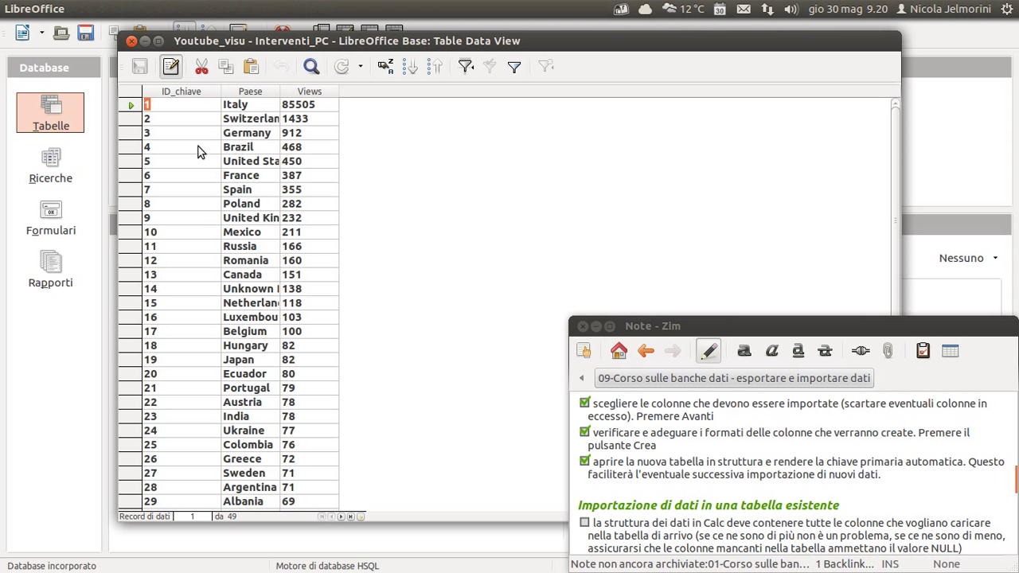
# Switch to the YouTube report in Calc and select the Slovakia cell A50.
pyautogui.hotkey('alt', 'Tab')
pyautogui.hotkey('alt', 'Tab')
pyautogui.hotkey('alt', 'Tab')
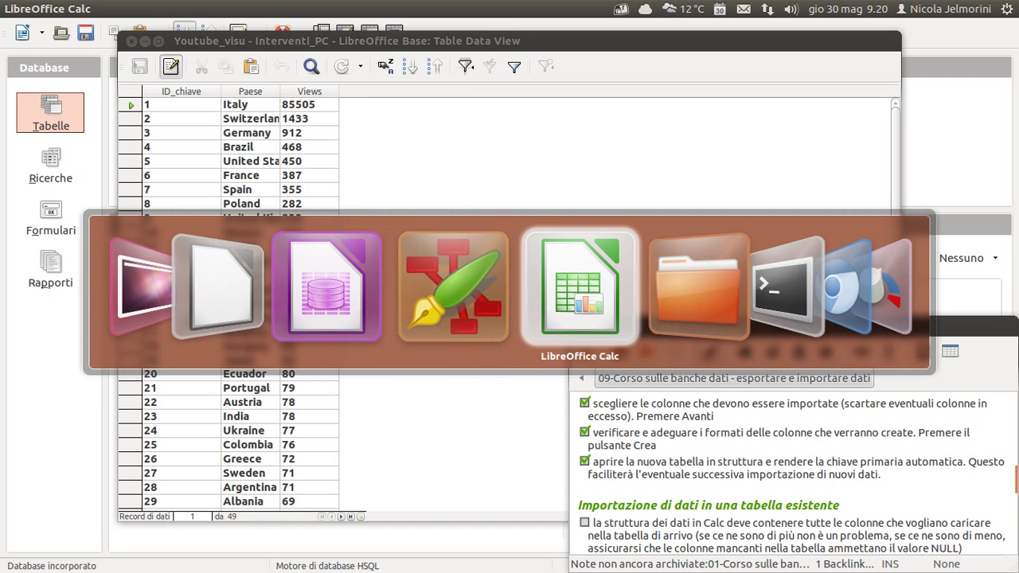
pyautogui.scroll(-5, 147, 240)
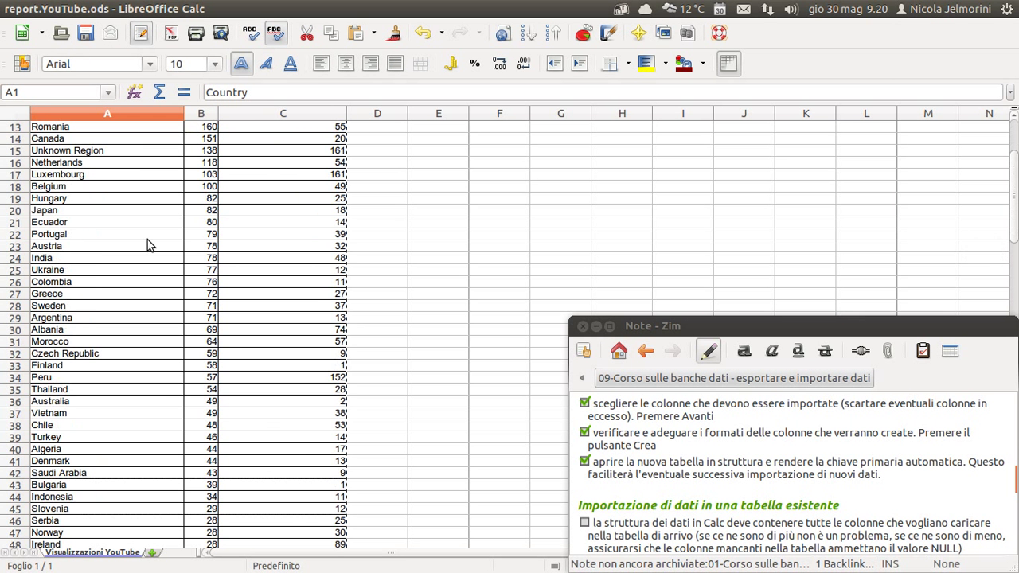
pyautogui.scroll(-4, 152, 371)
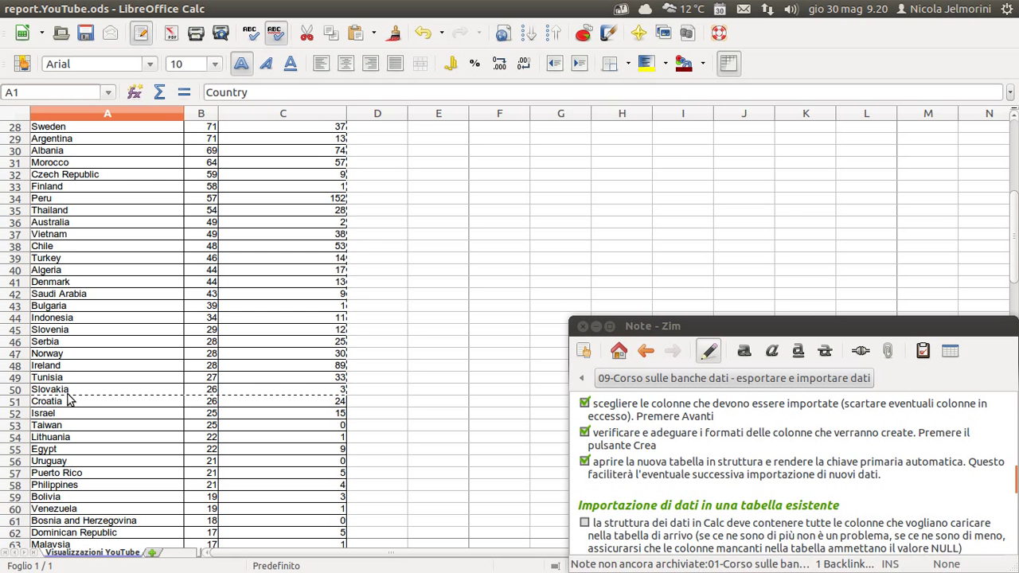
pyautogui.click(67, 393)
# Compare the Youtube_visu records from first to last with the Calc sheet's rows around Slovakia.
pyautogui.hotkey('alt', 'Tab')
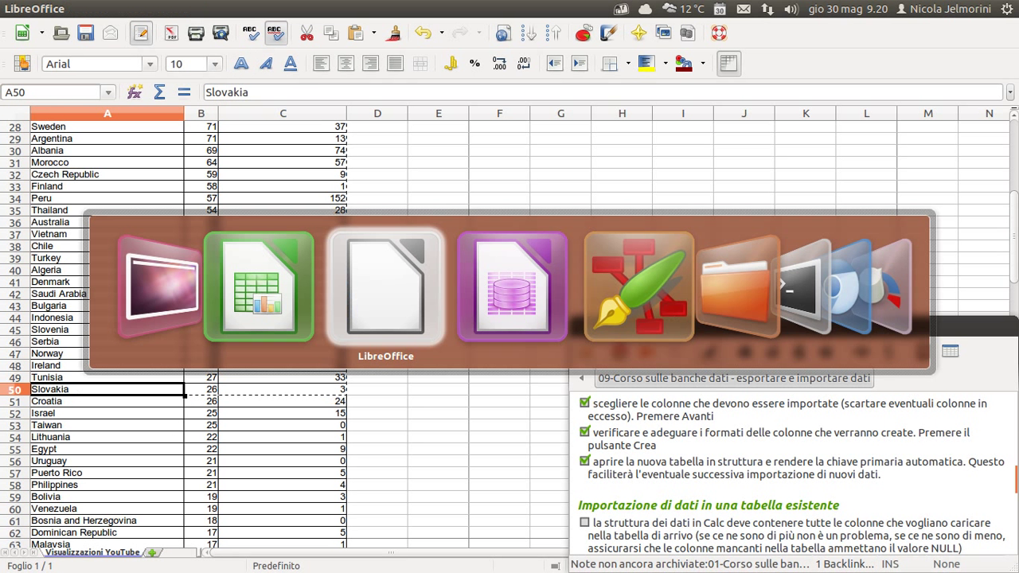
pyautogui.hotkey('alt', 'Tab')
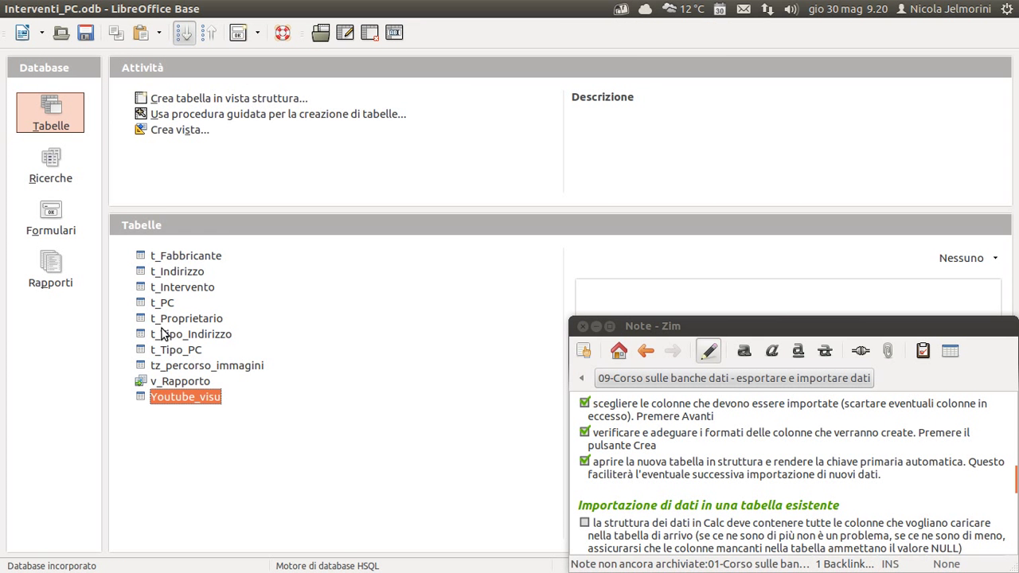
pyautogui.hotkey('alt', 'Tab')
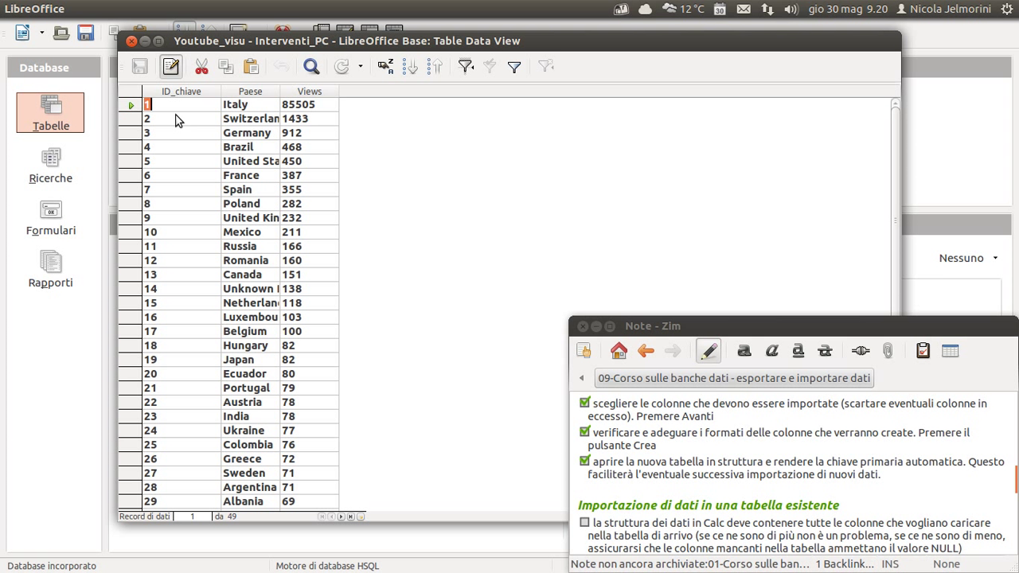
pyautogui.scroll(-3, 225, 205)
pyautogui.scroll(-4, 224, 205)
pyautogui.scroll(7, 215, 191)
pyautogui.scroll(-7, 190, 303)
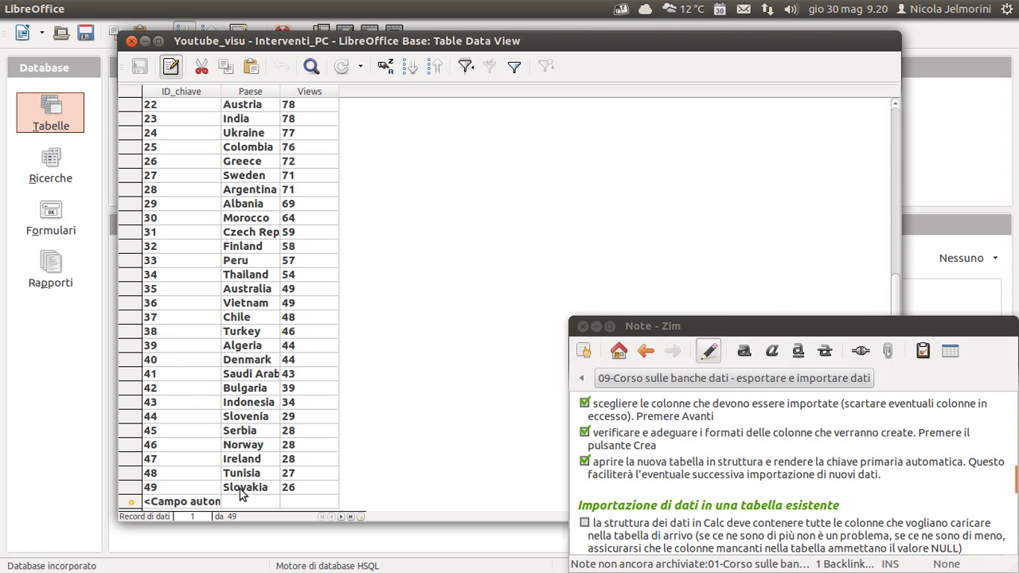
pyautogui.hotkey('alt', 'Tab')
pyautogui.hotkey('alt', 'Tab')
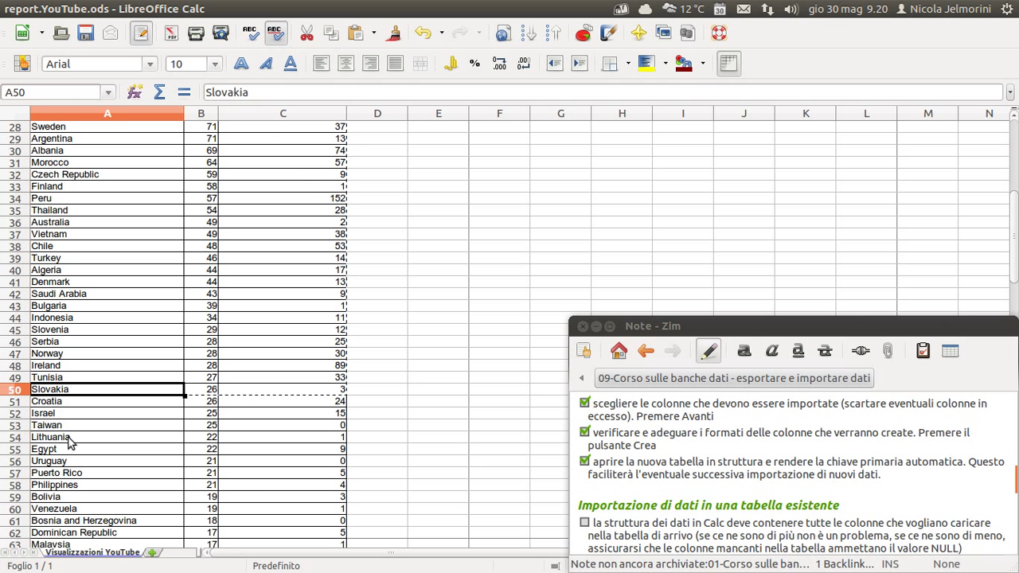
pyautogui.hotkey('alt', 'Tab')
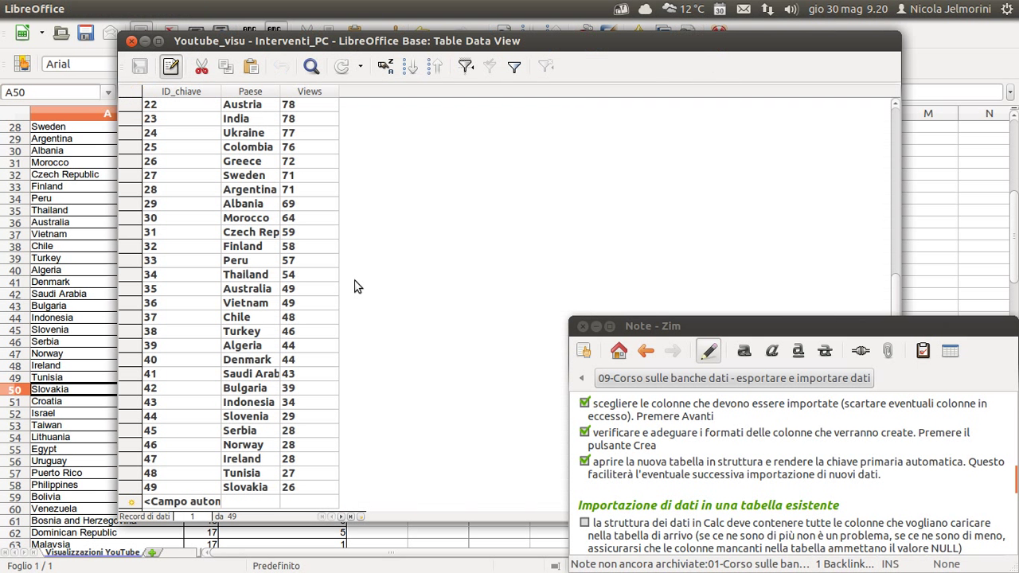
pyautogui.scroll(7, 362, 285)
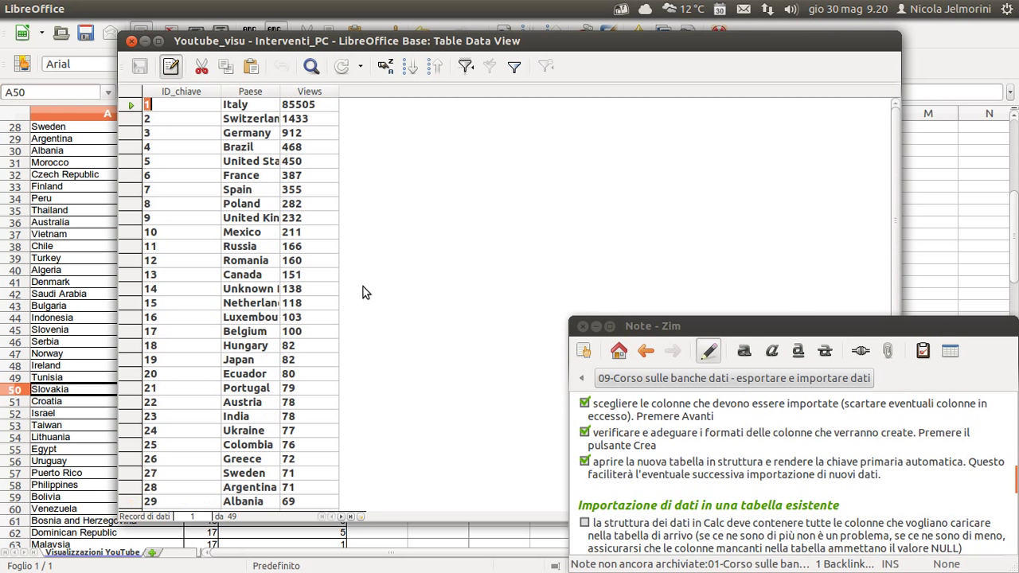
pyautogui.scroll(-7, 213, 227)
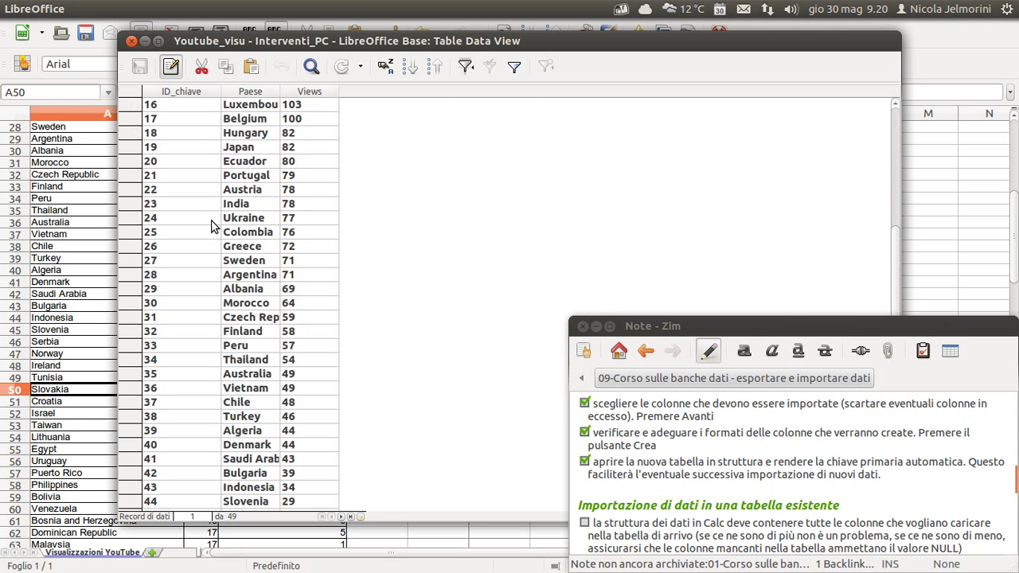
pyautogui.hotkey('alt', 'Tab')
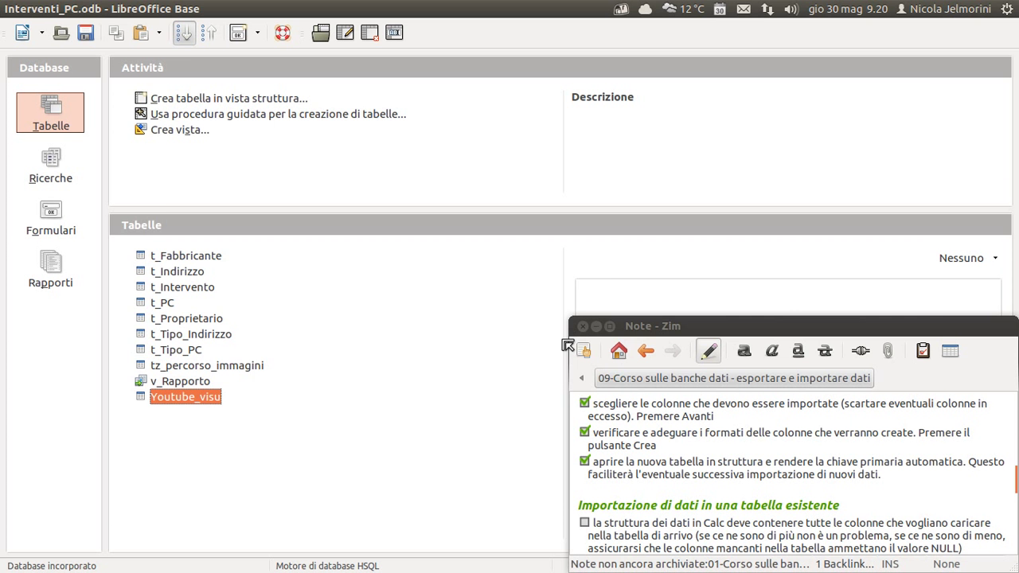
pyautogui.hotkey('alt', 'Tab')
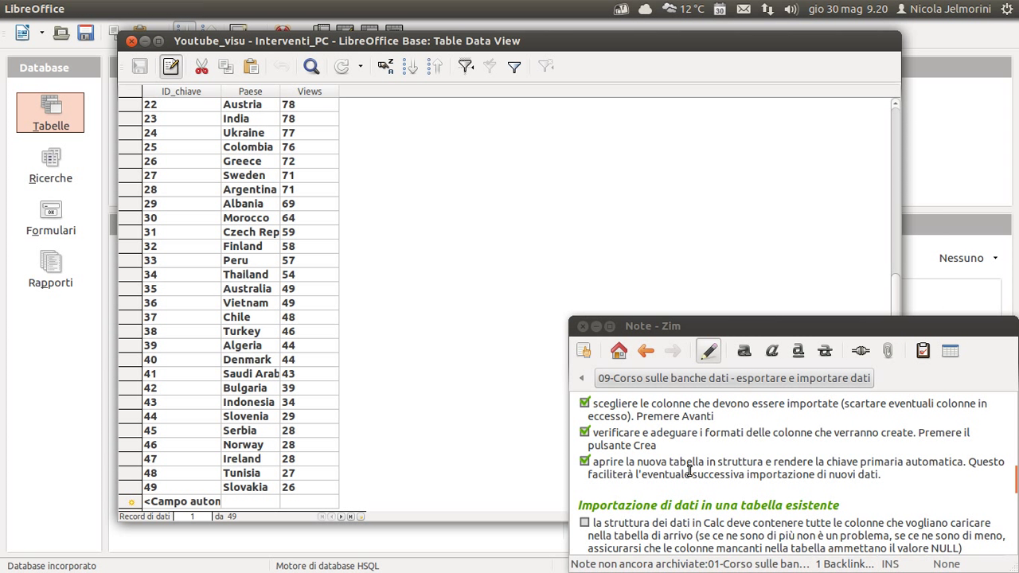
# Review the new-table import checklist in the Zim notes and close the Youtube_visu data window.
pyautogui.scroll(6, 689, 470)
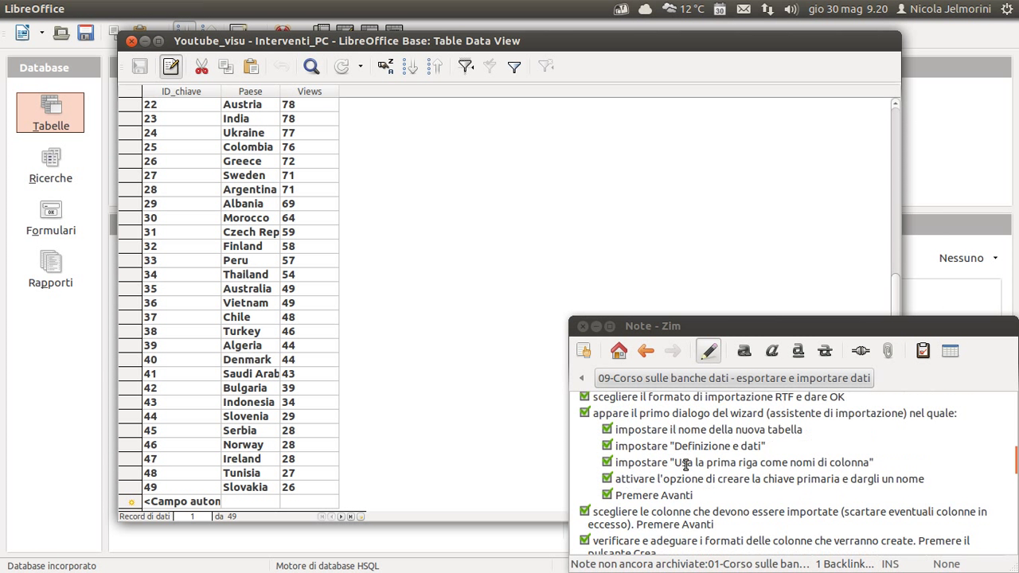
pyautogui.scroll(-2, 634, 464)
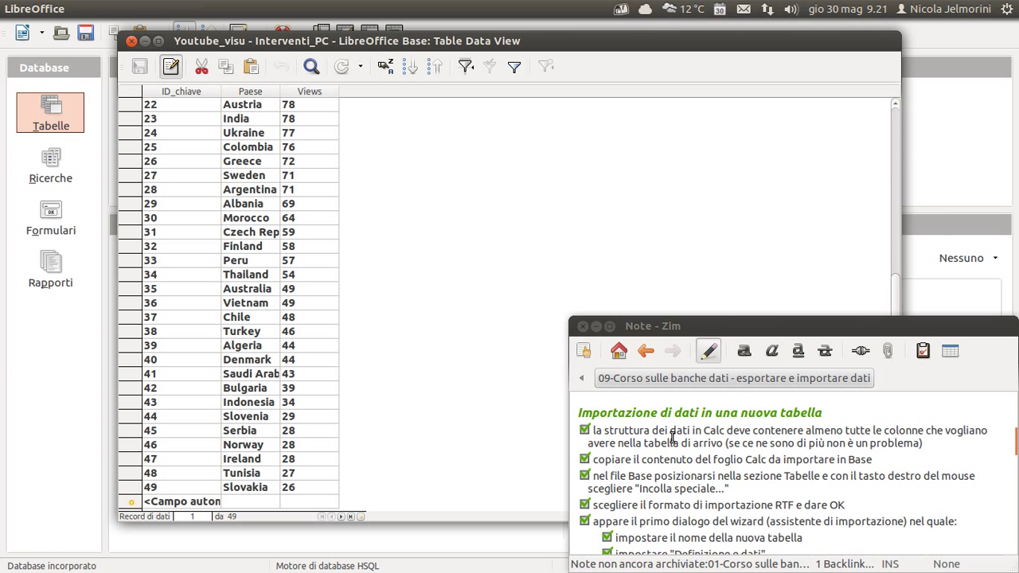
pyautogui.scroll(-7, 741, 428)
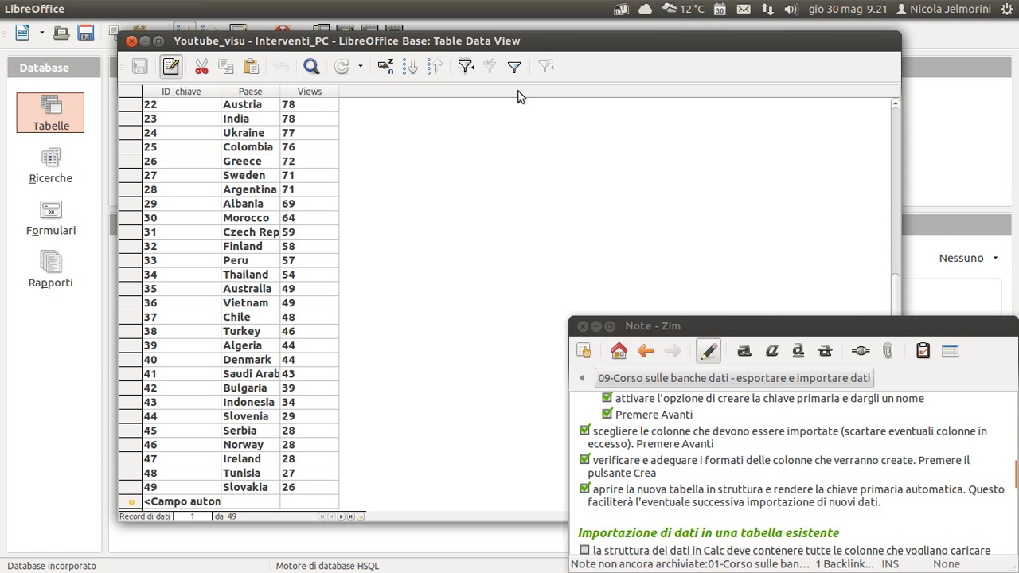
pyautogui.moveTo(493, 41); pyautogui.dragTo(454, 39)
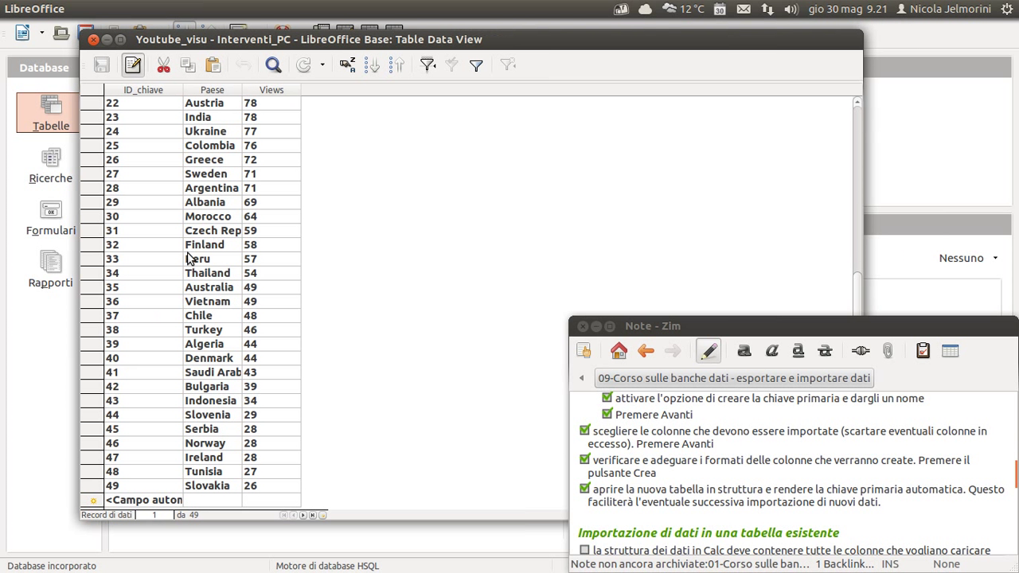
pyautogui.scroll(4, 167, 223)
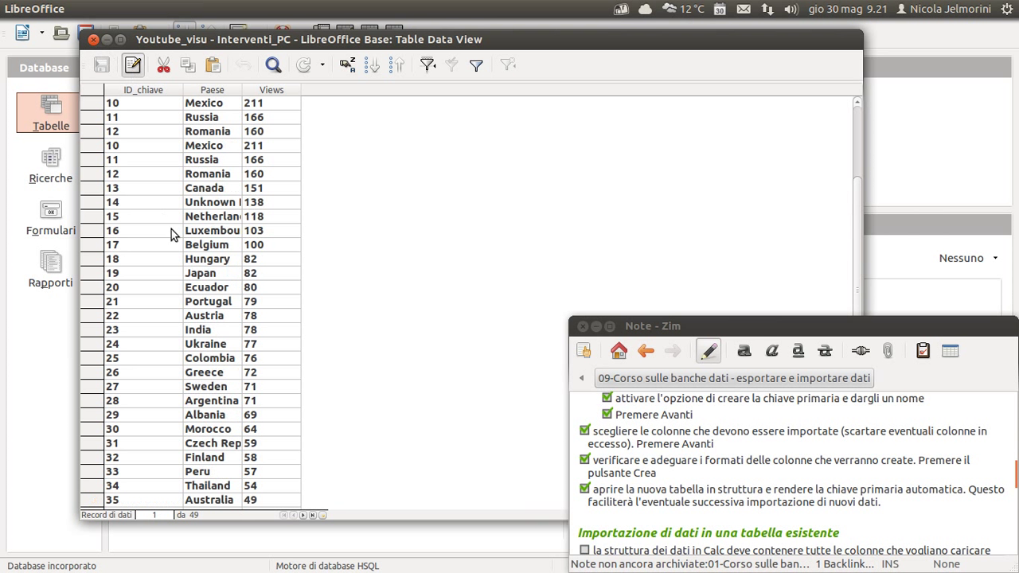
pyautogui.scroll(1, 171, 229)
pyautogui.click(94, 40)
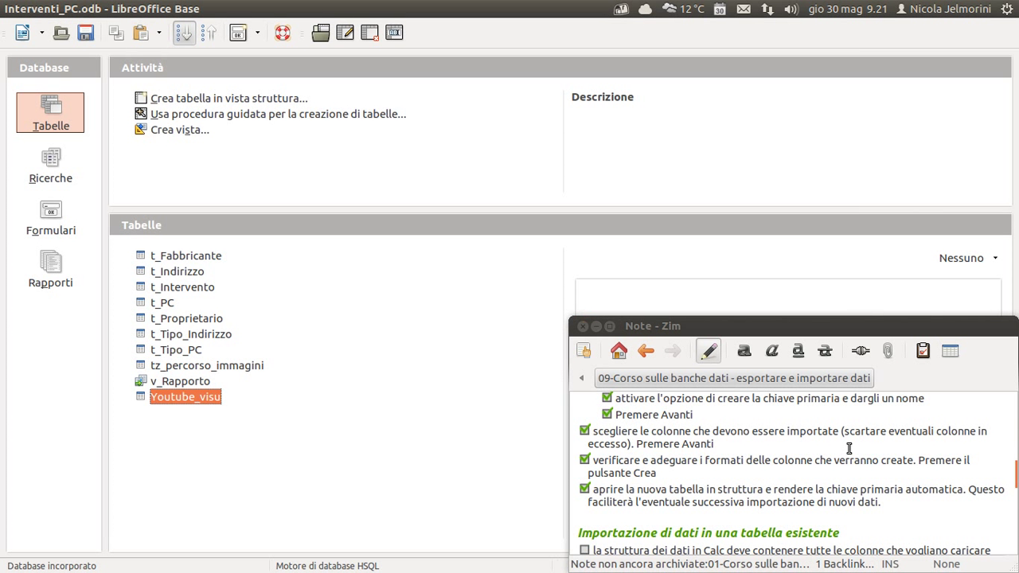
# Bring up the notes on importing into an existing table, and go to the blank new record in the reopened Youtube_visu table.
pyautogui.scroll(-2, 848, 448)
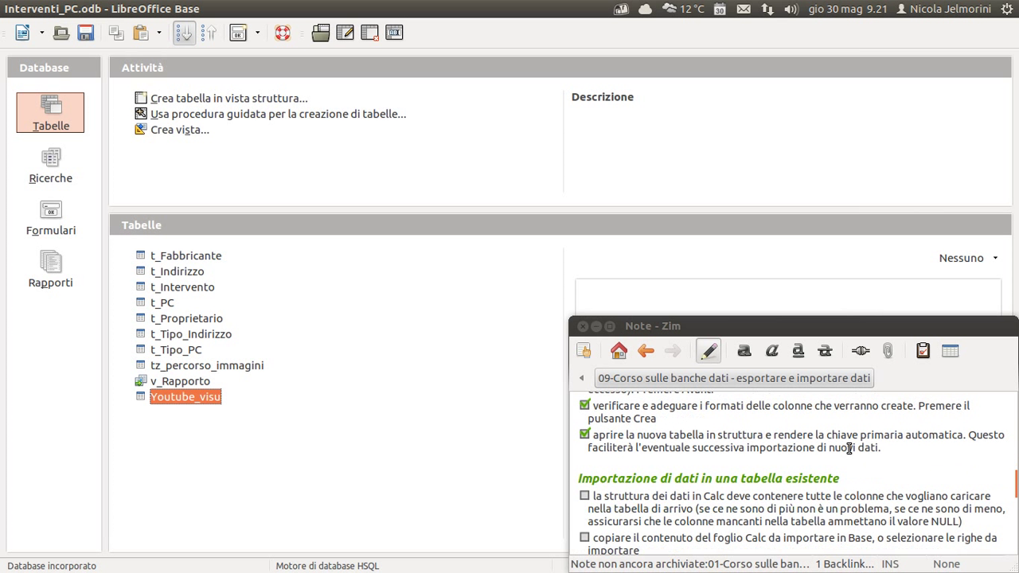
pyautogui.scroll(-2, 787, 460)
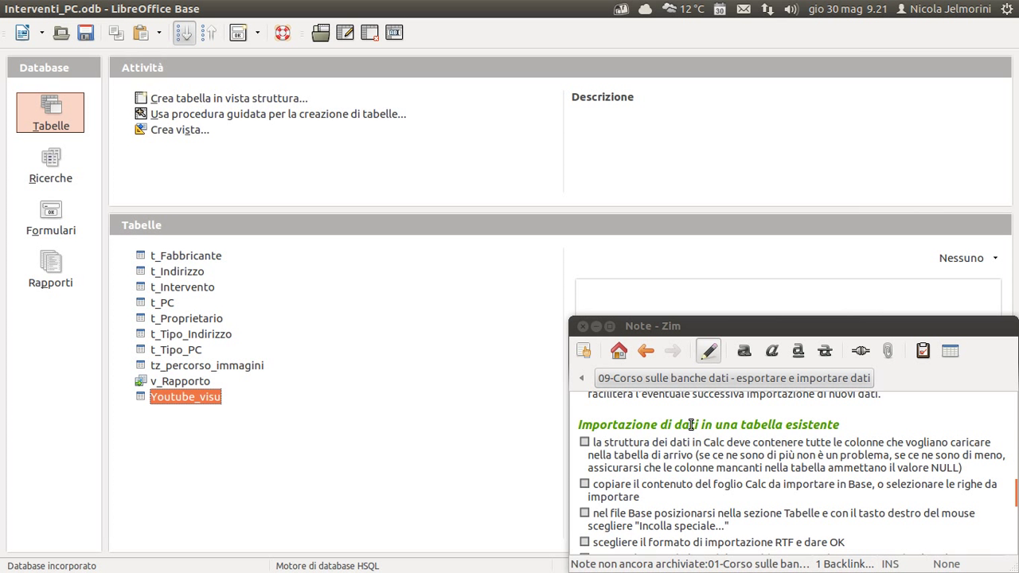
pyautogui.doubleClick(200, 400)
pyautogui.scroll(-7, 271, 319)
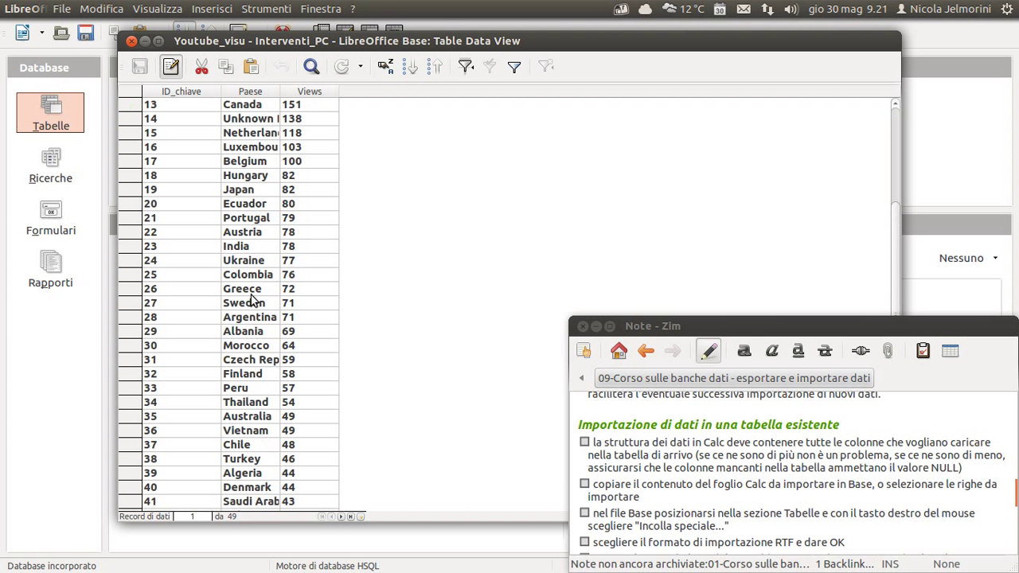
pyautogui.click(236, 501)
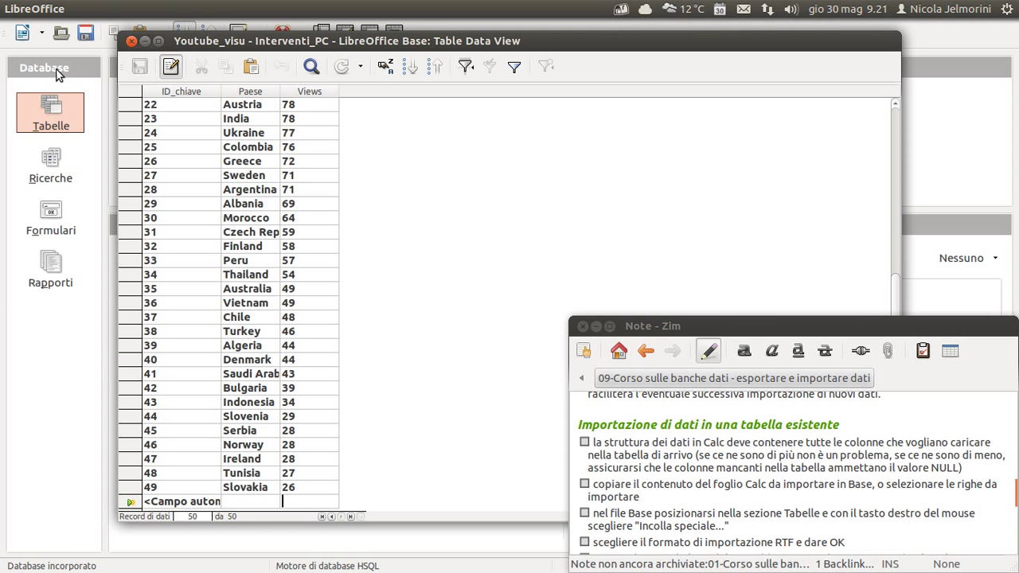
# Close the Youtube_visu data window and go through the Zim notes around the heading on importing into an existing table.
pyautogui.click(132, 41)
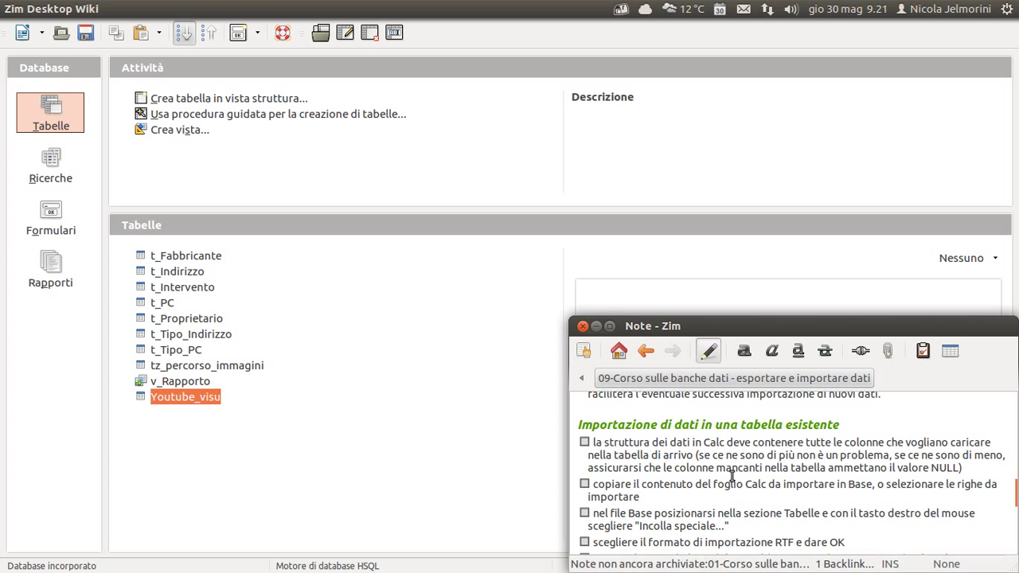
pyautogui.scroll(-1, 717, 470)
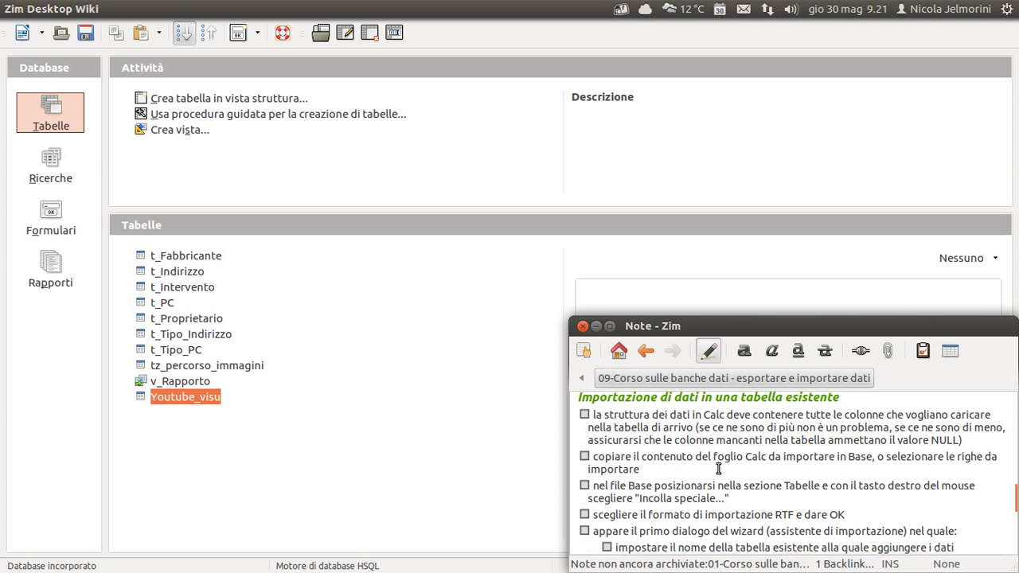
pyautogui.scroll(1, 718, 470)
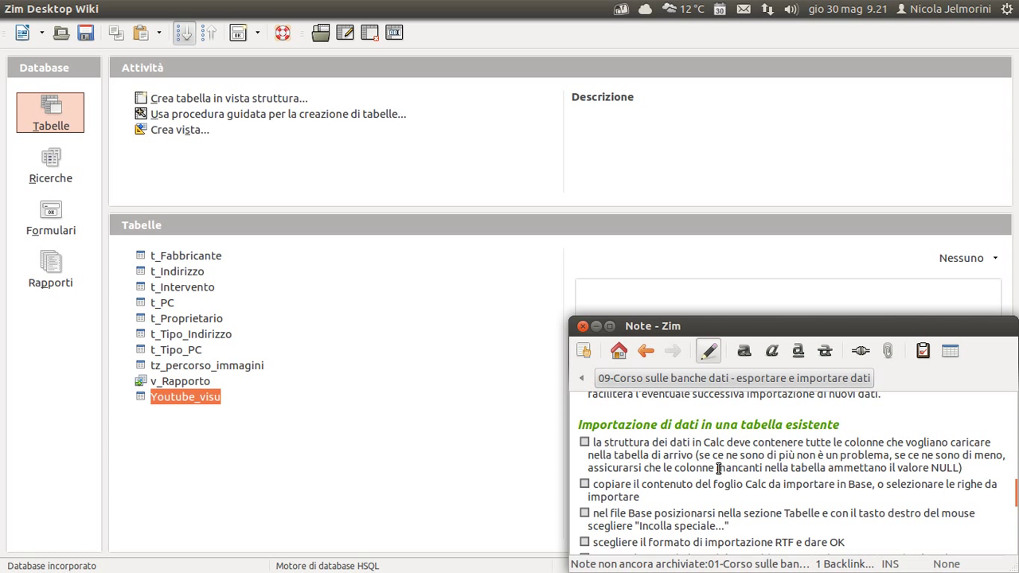
pyautogui.scroll(10, 718, 468)
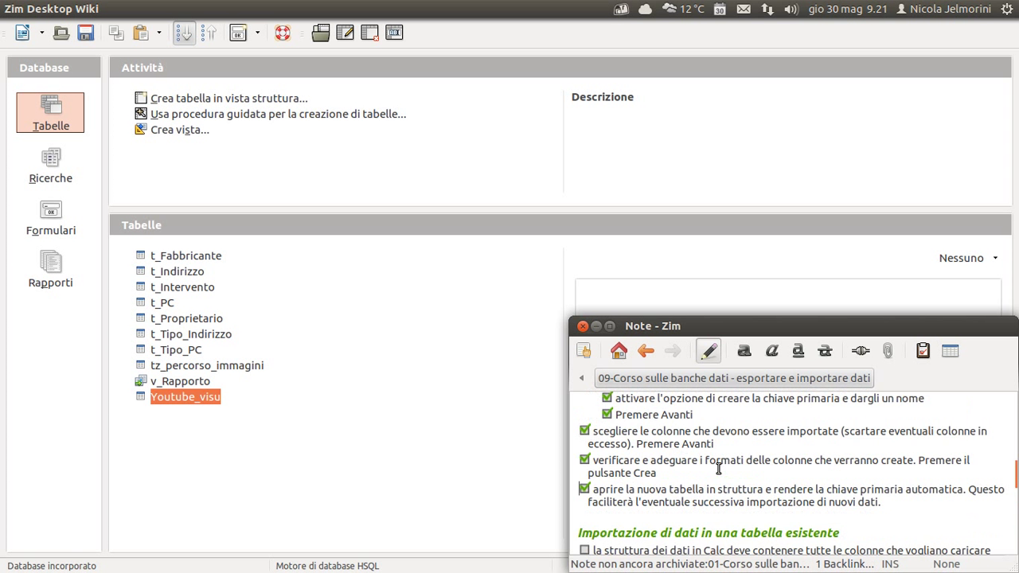
pyautogui.scroll(-14, 718, 468)
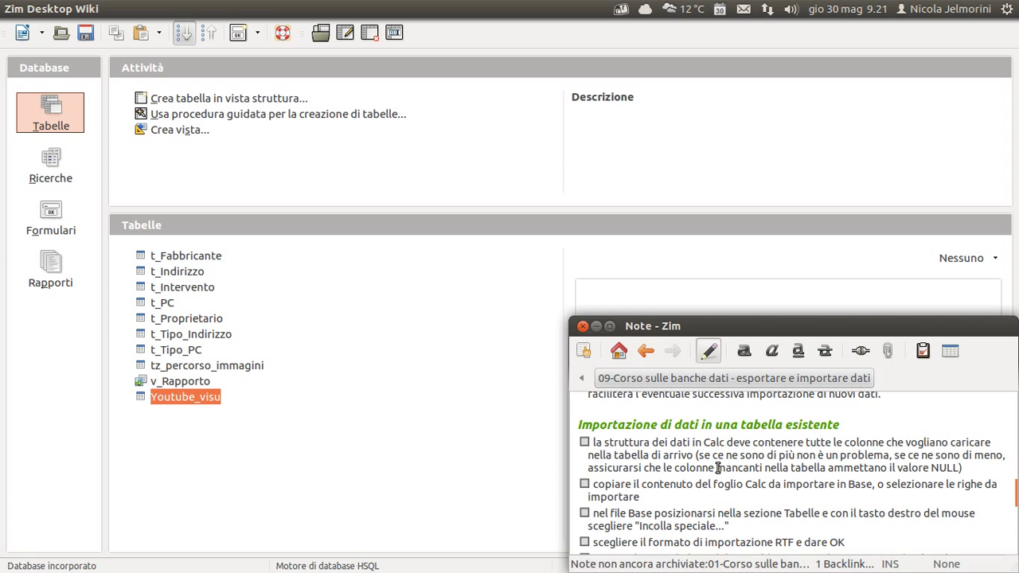
pyautogui.scroll(-1, 718, 468)
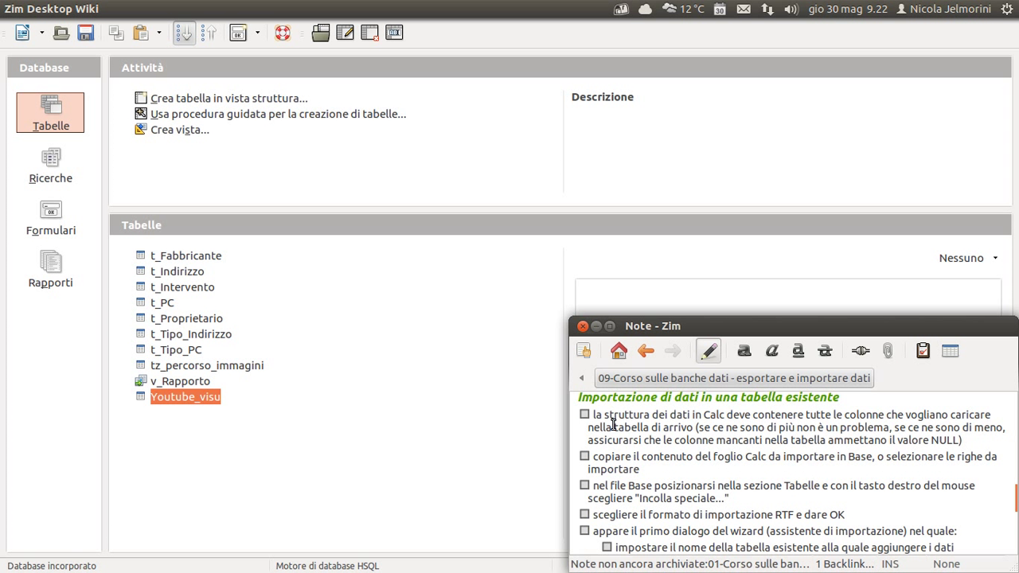
# Read the first checklist item's conditions on extra Calc columns and on missing columns that must allow NULL.
pyautogui.moveTo(632, 414); pyautogui.dragTo(882, 426)
pyautogui.click(704, 427)
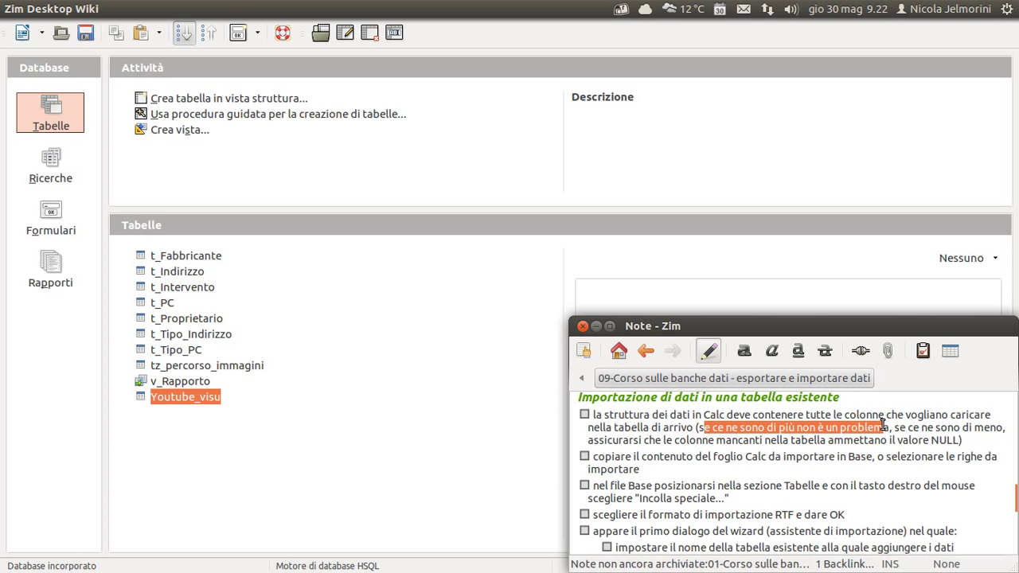
pyautogui.moveTo(892, 428); pyautogui.dragTo(967, 427)
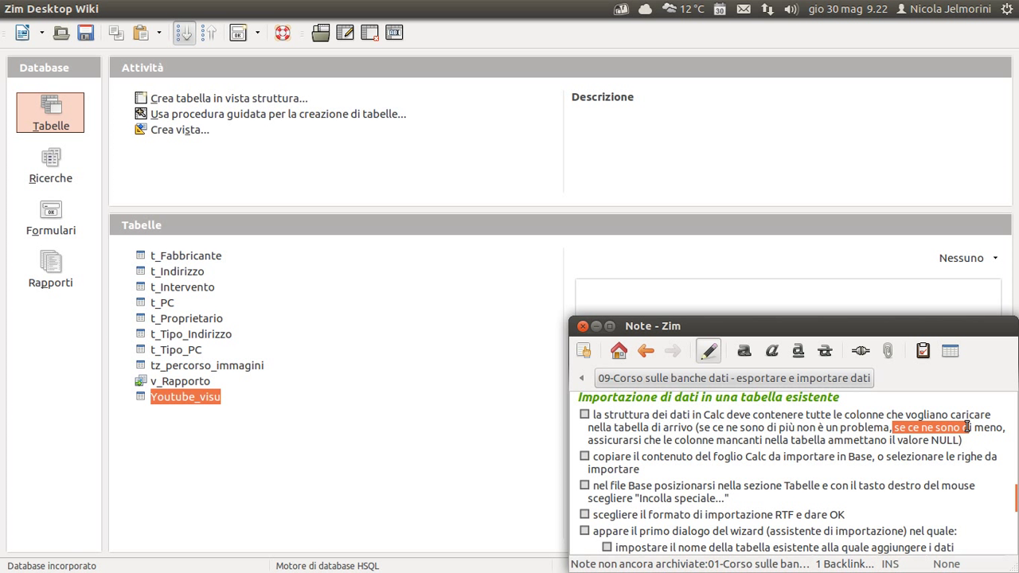
pyautogui.moveTo(966, 427); pyautogui.dragTo(947, 439)
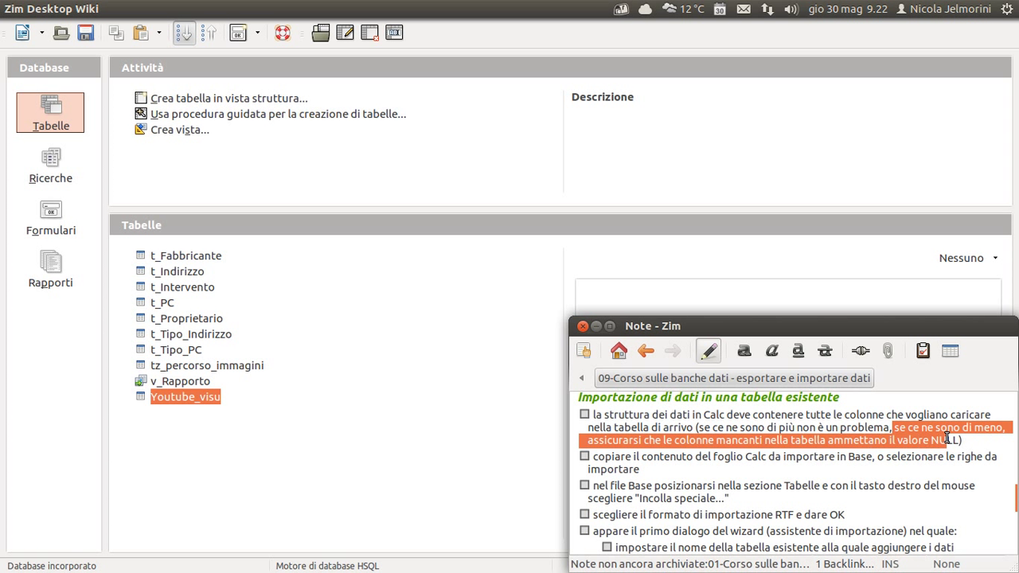
pyautogui.click(858, 427)
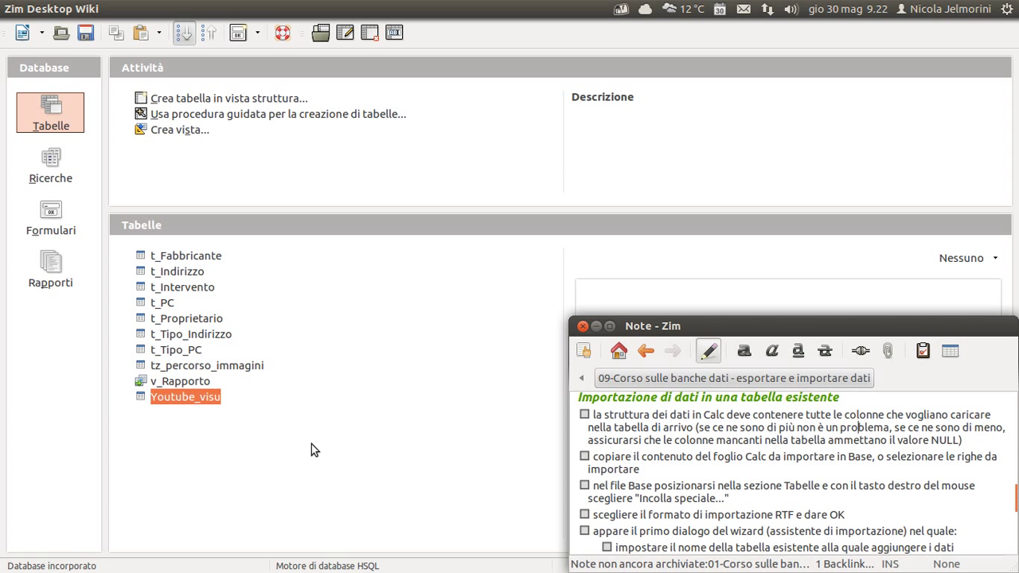
# Open the Youtube_visu table in design view and inspect the properties of the Paese and Views fields.
pyautogui.click(344, 33)
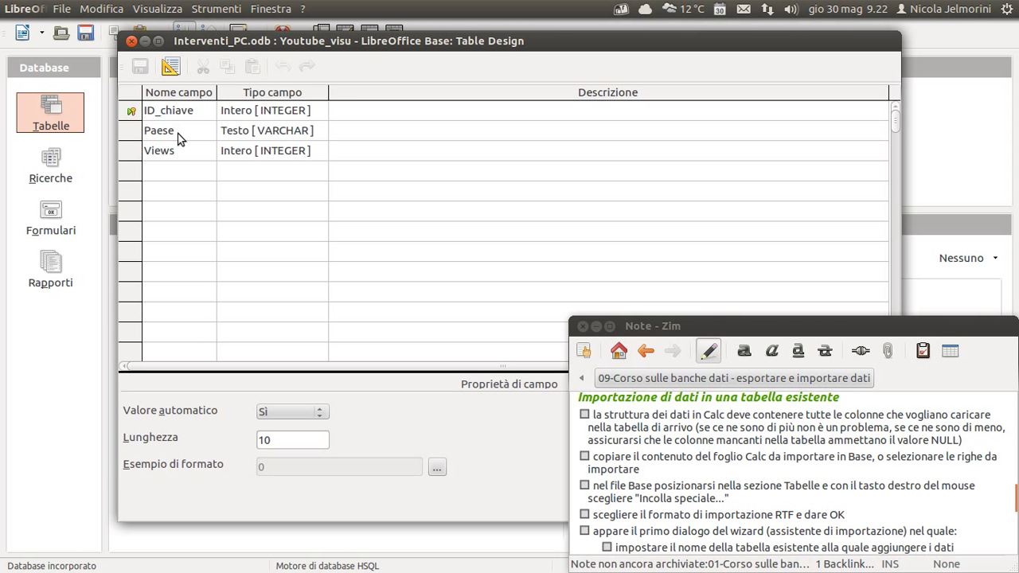
pyautogui.click(193, 132)
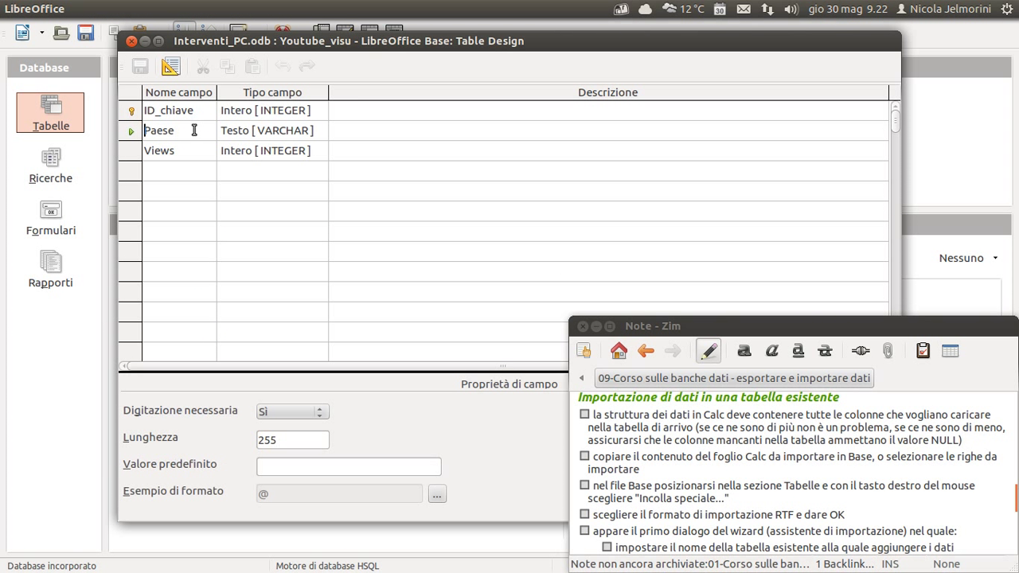
pyautogui.click(192, 151)
# Switch to the YouTube report in Calc, examine the Country column, and select the first data cell, A2.
pyautogui.hotkey('alt', 'Tab')
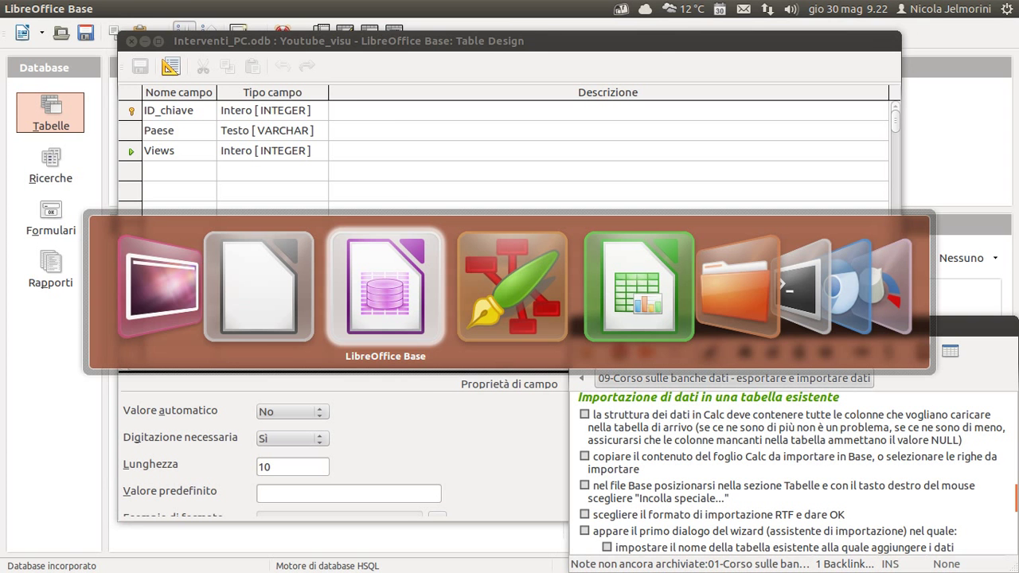
pyautogui.hotkey('alt', 'Tab')
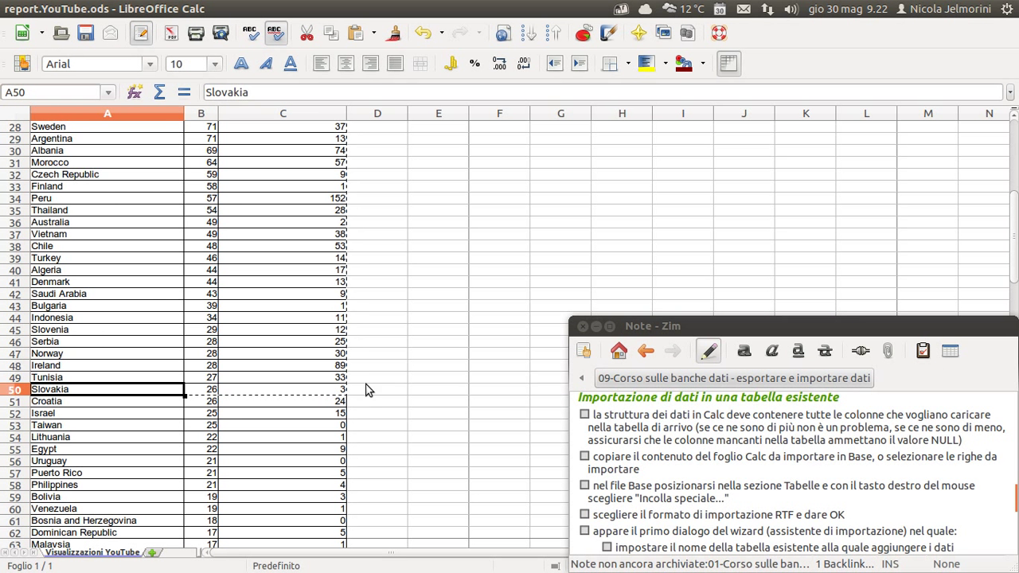
pyautogui.click(95, 114)
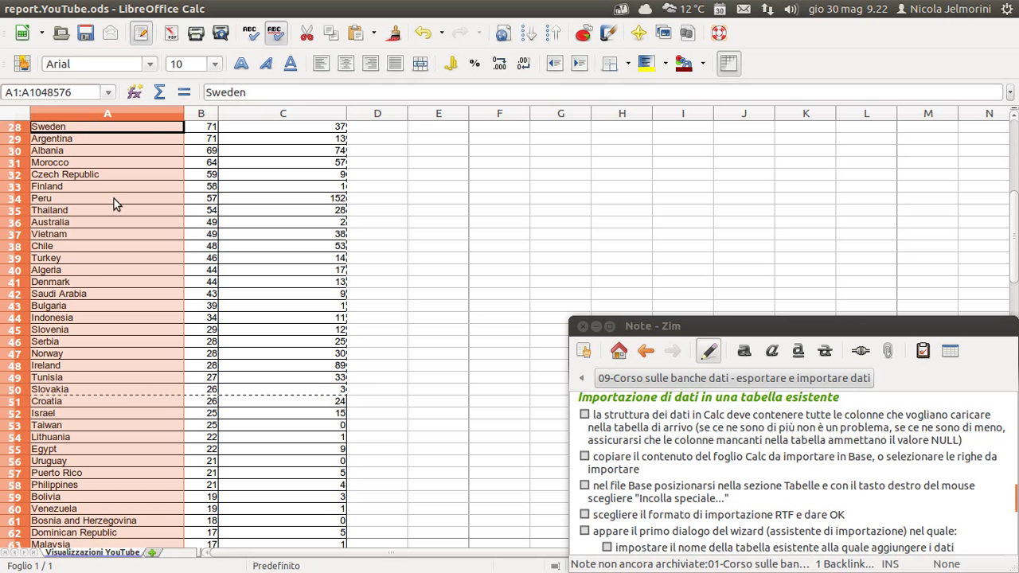
pyautogui.scroll(8, 111, 197)
pyautogui.click(88, 140)
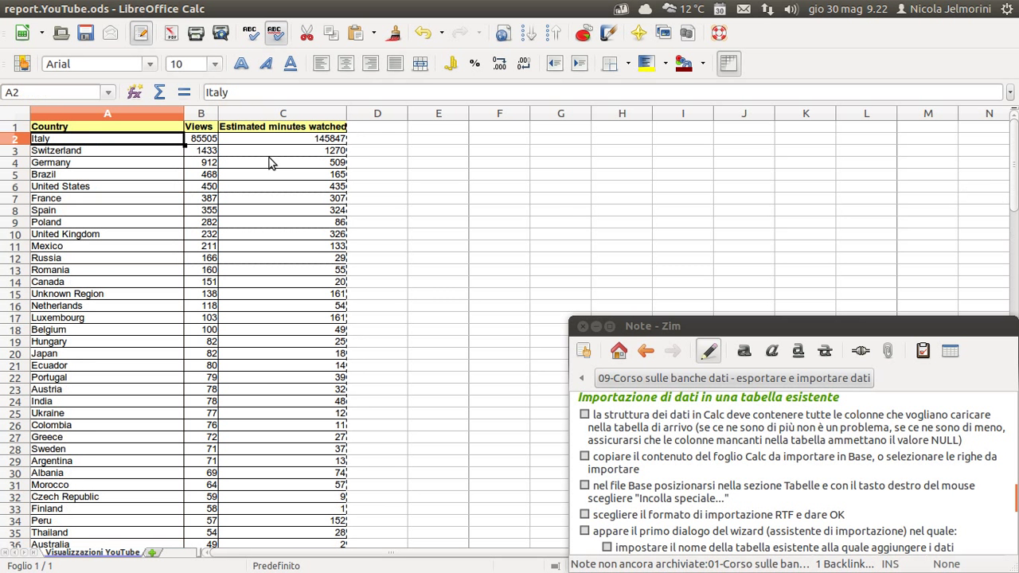
# Return to the Youtube_visu table design, recheck the Paese and Views fields against the Calc columns, and close the design window.
pyautogui.hotkey('alt', 'Tab')
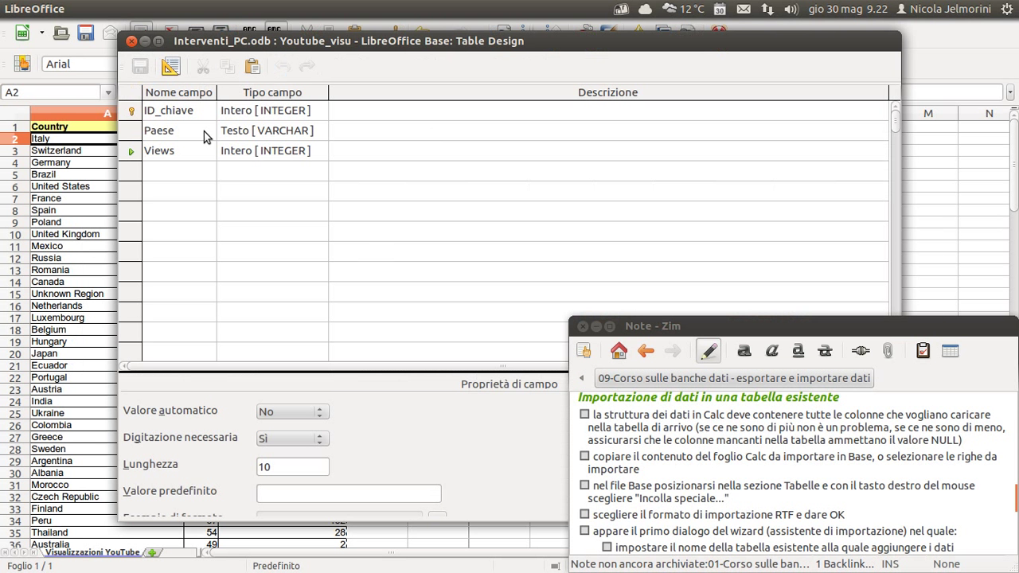
pyautogui.click(182, 135)
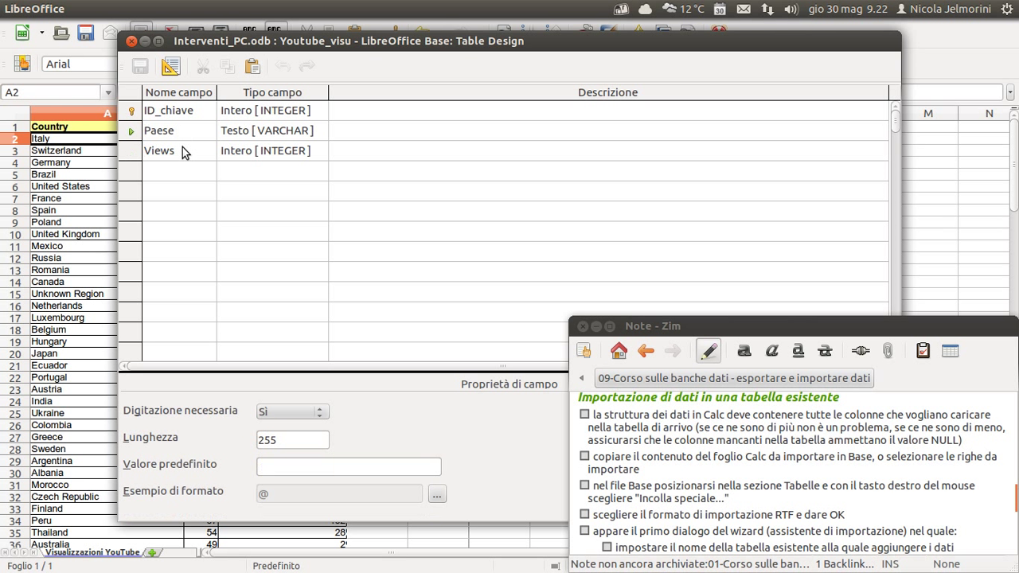
pyautogui.click(181, 153)
pyautogui.click(185, 132)
pyautogui.click(184, 146)
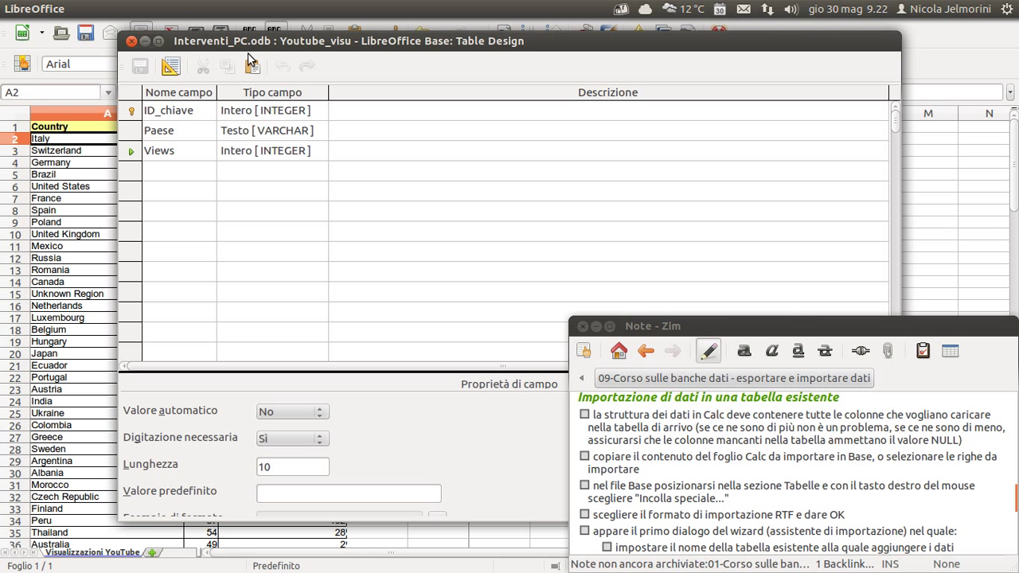
pyautogui.click(132, 42)
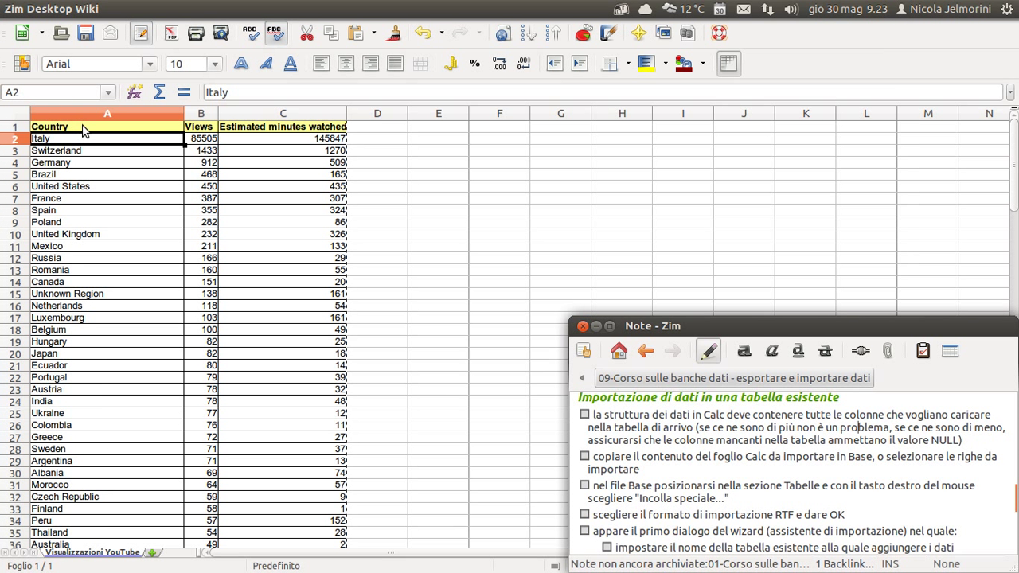
# Check the sheet's Country and Views headers and data rows, and tick off the first two items of the existing-table import checklist.
pyautogui.click(85, 131)
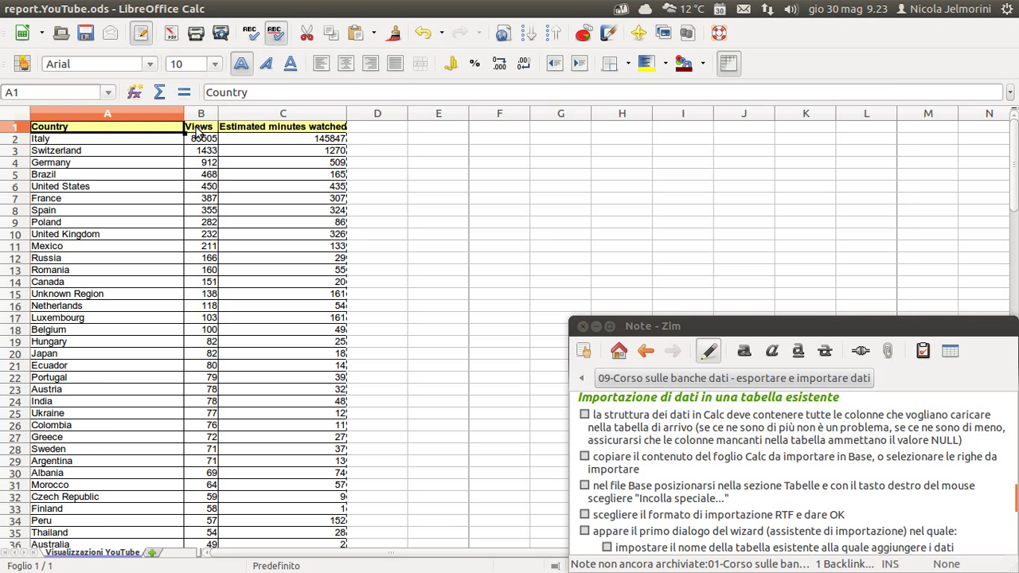
pyautogui.keyDown('shift'); pyautogui.click(203, 133); pyautogui.keyUp('shift')
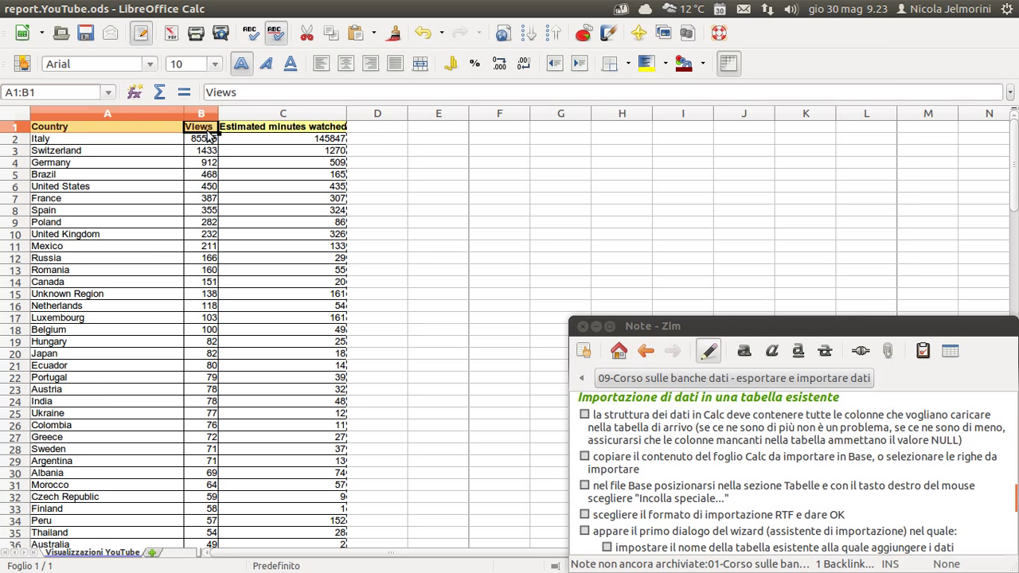
pyautogui.click(164, 138)
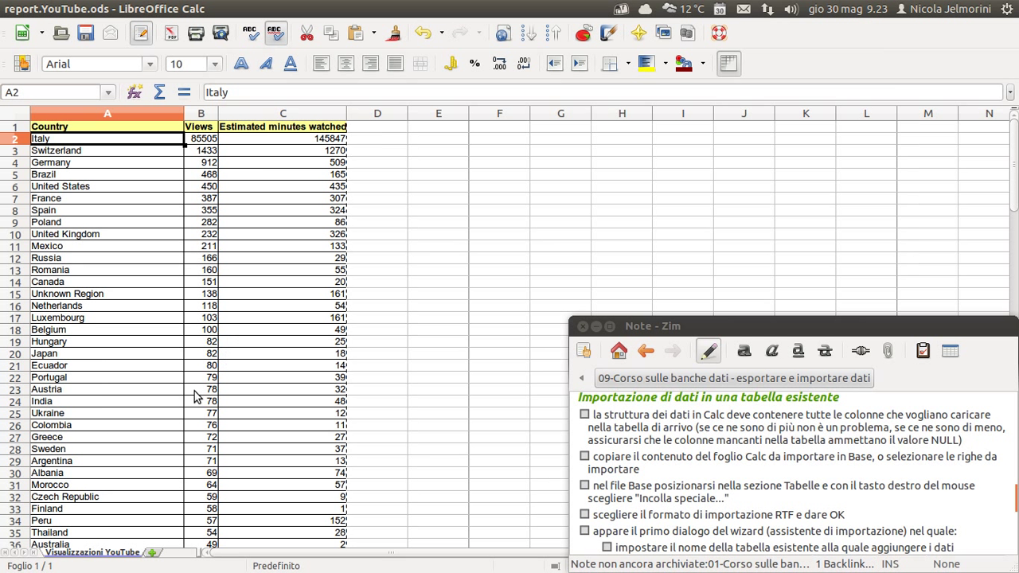
pyautogui.scroll(-2, 391, 179)
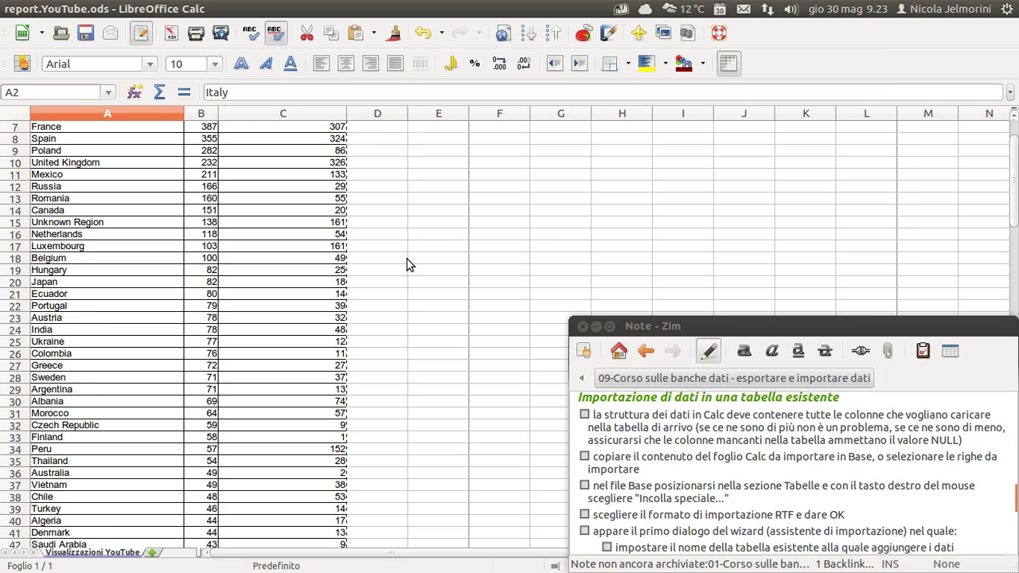
pyautogui.scroll(-1, 404, 269)
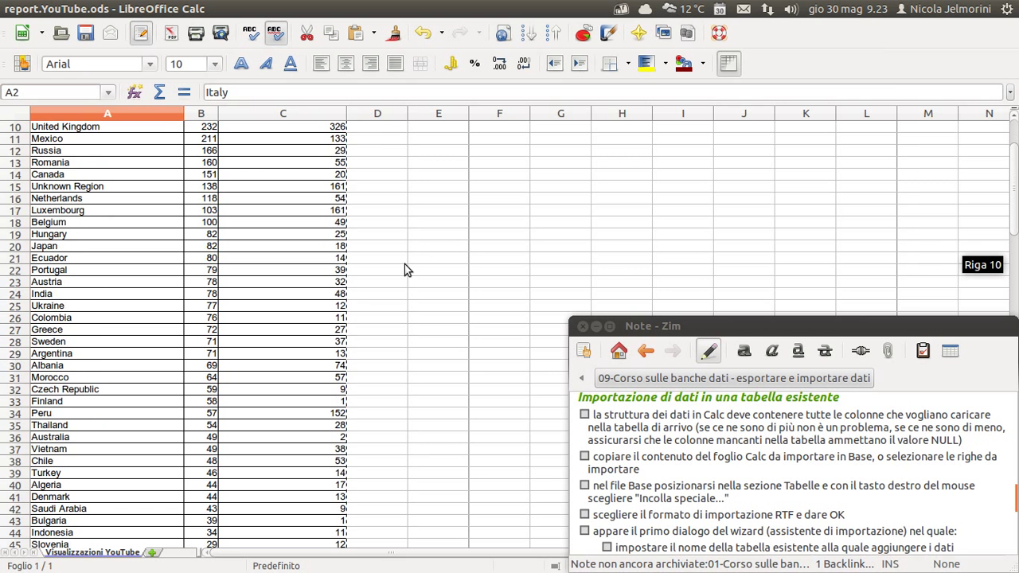
pyautogui.scroll(3, 404, 268)
pyautogui.scroll(-12, 404, 265)
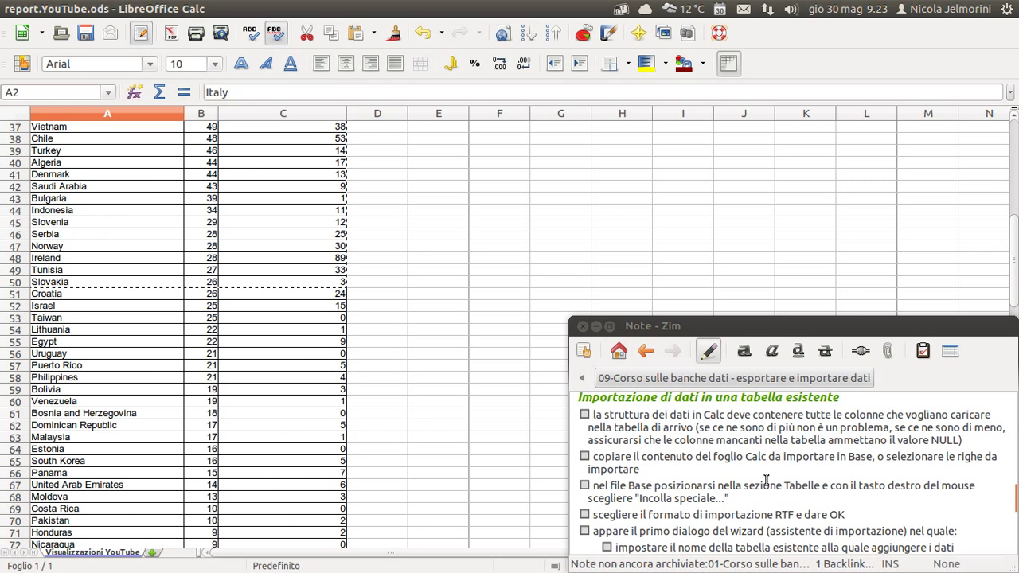
pyautogui.click(585, 416)
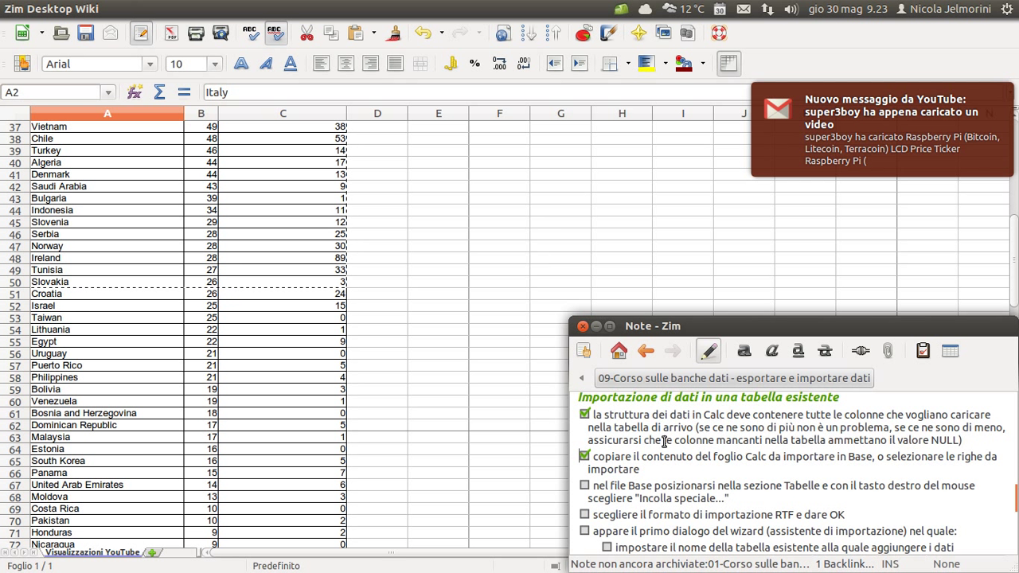
# Copy the report rows from Croatia to Seychelles, range A51:C122, and return to the start of the selected range.
pyautogui.click(46, 296)
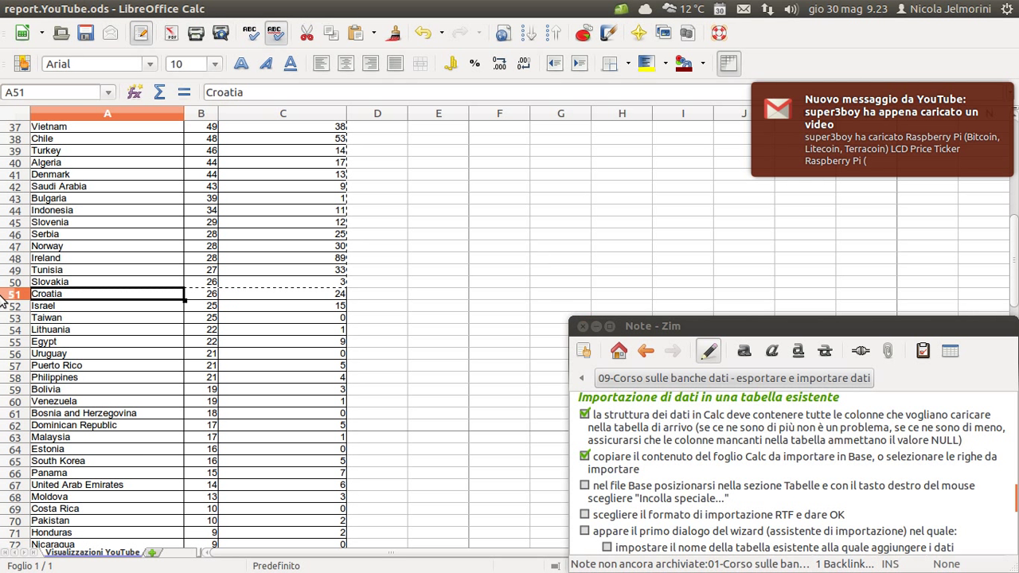
pyautogui.moveTo(64, 299); pyautogui.dragTo(273, 235)
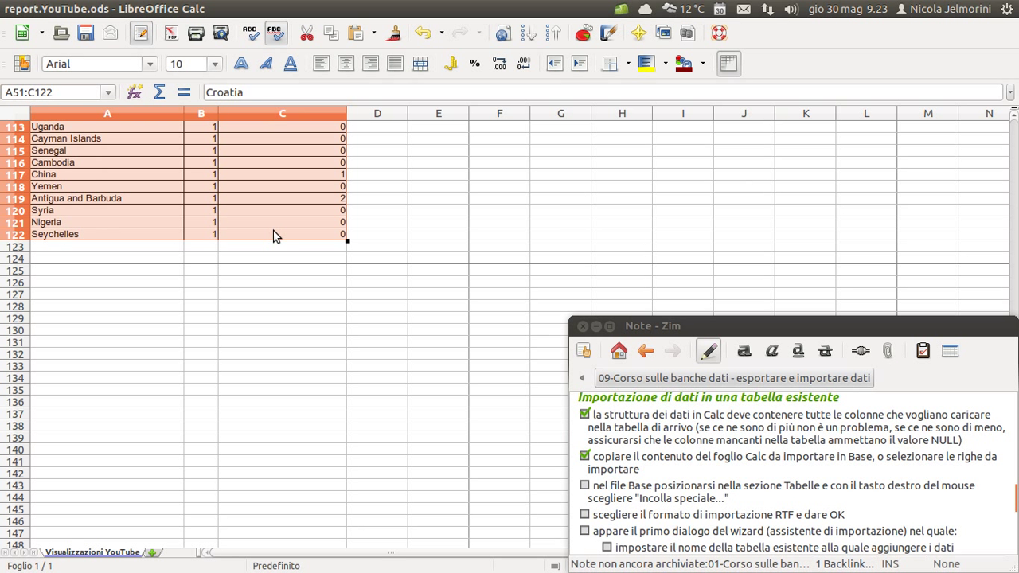
pyautogui.hotkey('ctrl', 'c')
pyautogui.scroll(-1, 660, 459)
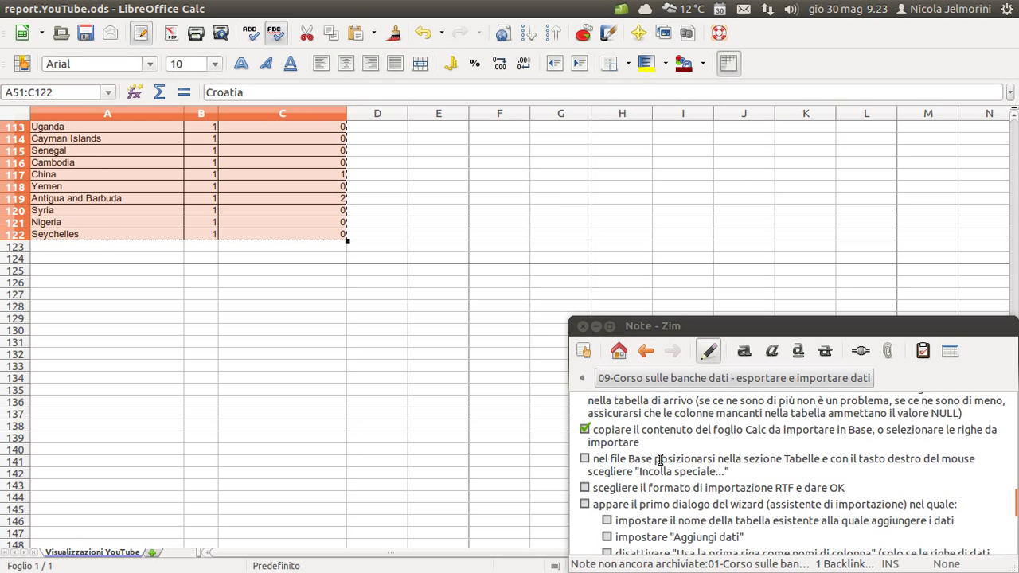
pyautogui.hotkey('ctrl', 'v')
pyautogui.scroll(19, 334, 363)
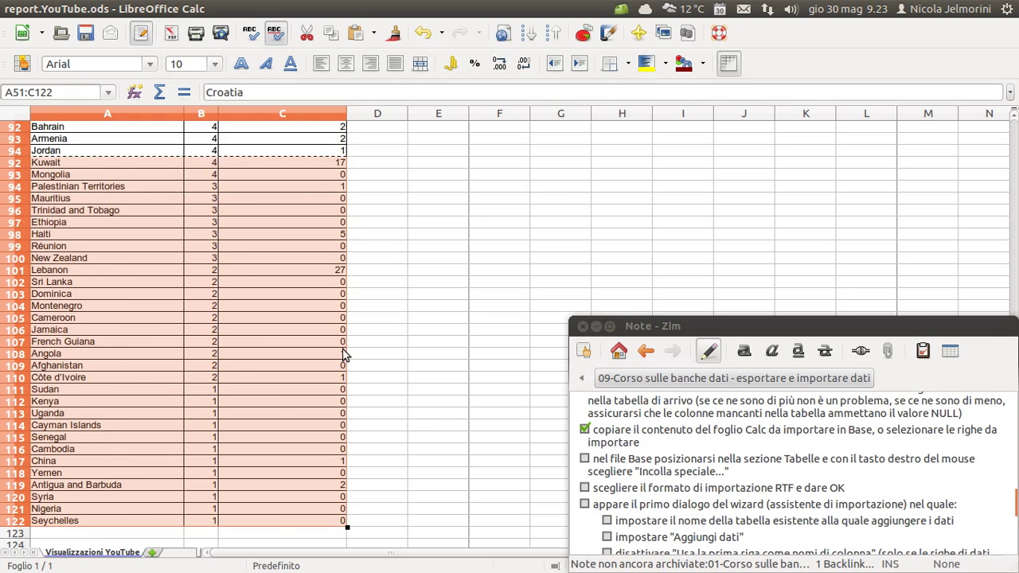
pyautogui.scroll(4, 295, 353)
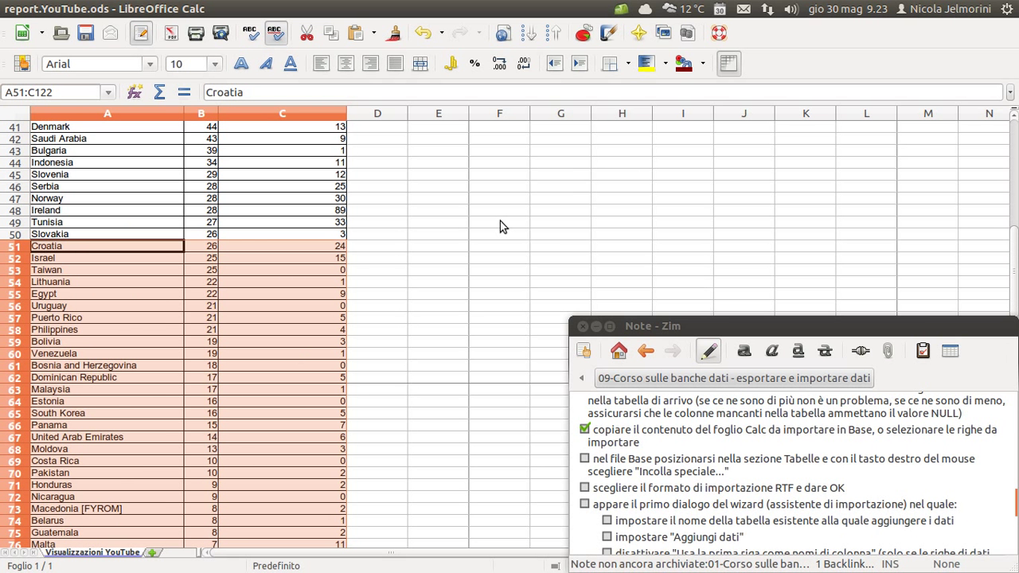
# Switch to the Interventi_PC.odb table list in Base and bring up the notes on special paste and the import wizard.
pyautogui.hotkey('alt', 'Tab')
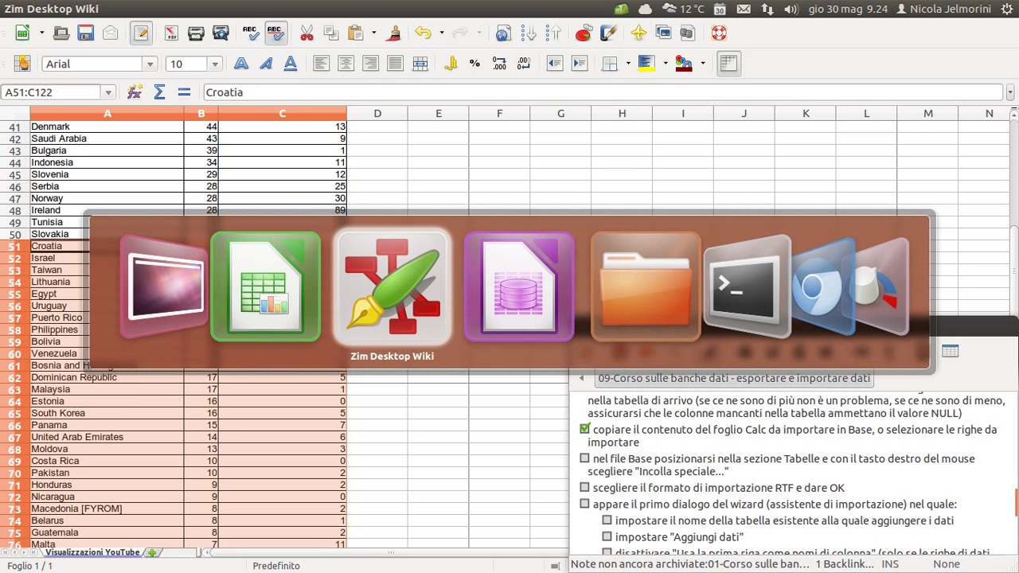
pyautogui.hotkey('alt', 'Tab')
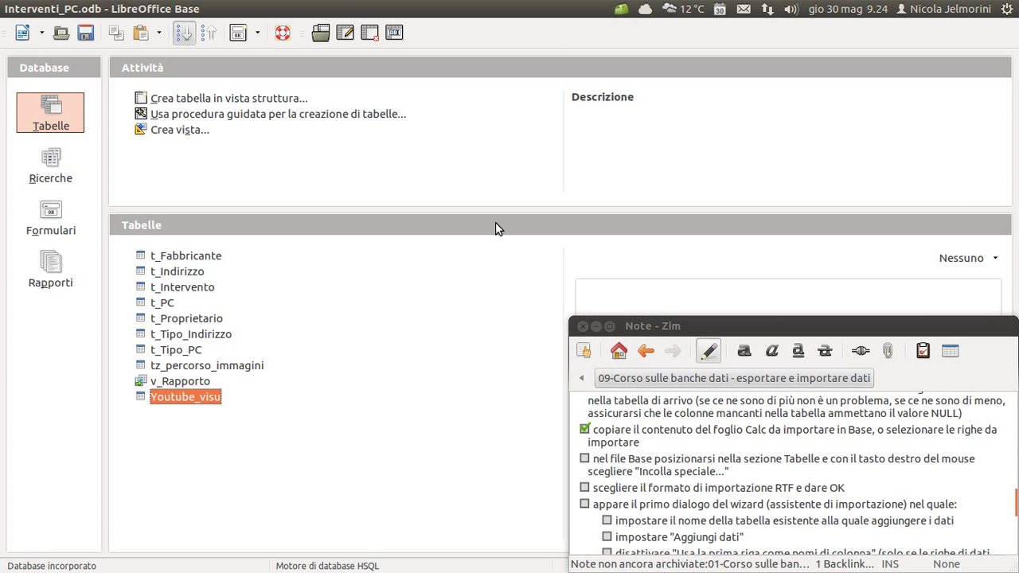
pyautogui.scroll(-1, 682, 463)
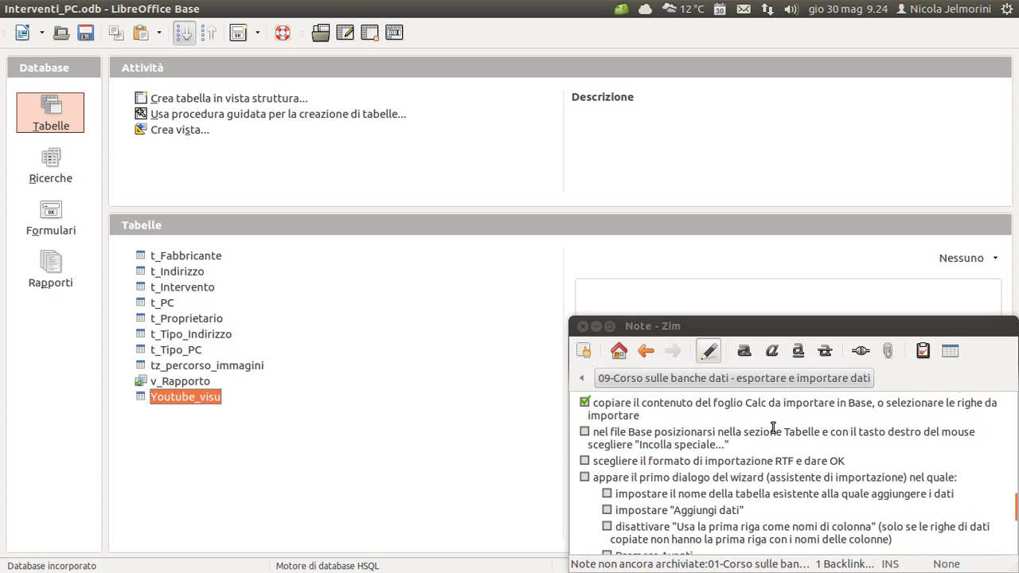
# Tick off the special-paste checklist item and paste the copied rows into the Tabelle section as formatted text [RTF].
pyautogui.click(584, 432)
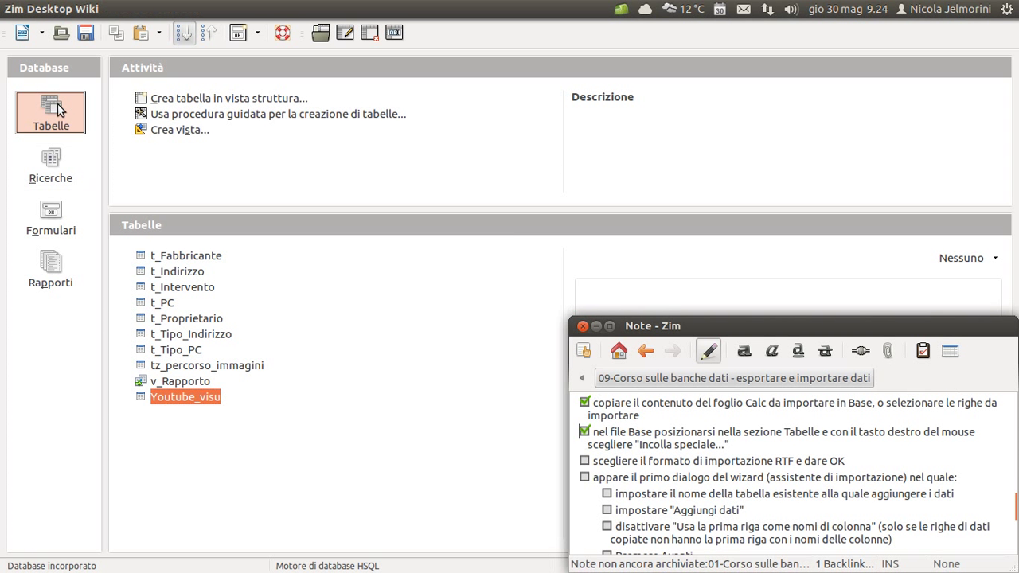
pyautogui.click(57, 111)
pyautogui.scroll(-1, 792, 512)
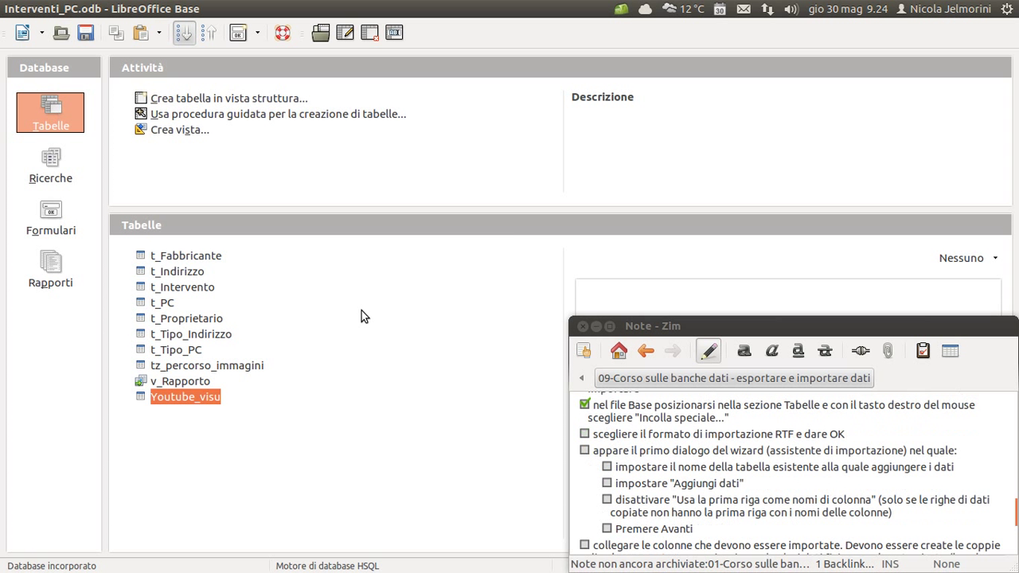
pyautogui.rightClick(320, 279)
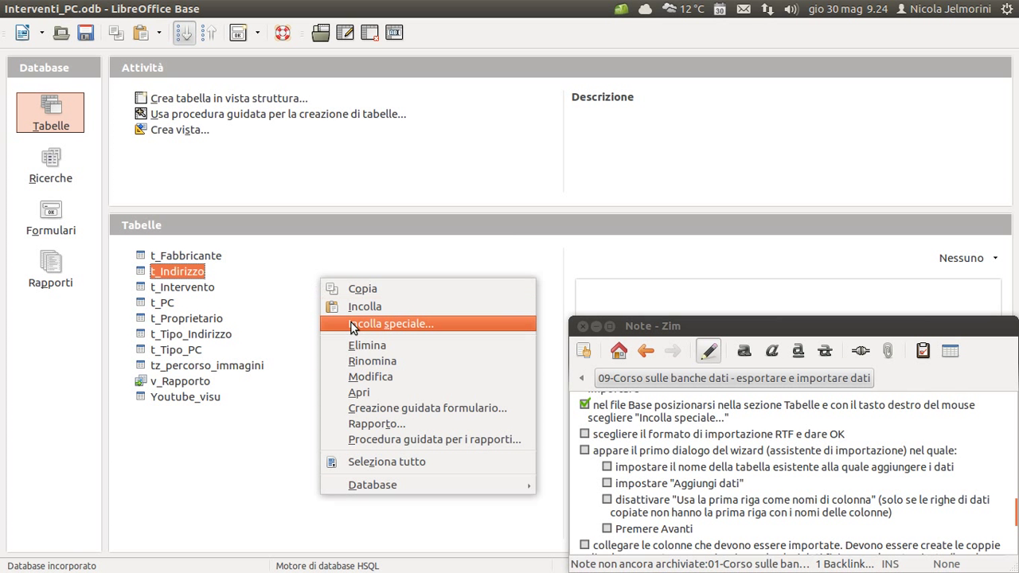
pyautogui.click(351, 322)
pyautogui.click(335, 288)
pyautogui.moveTo(445, 184); pyautogui.dragTo(209, 71)
pyautogui.moveTo(245, 65); pyautogui.dragTo(273, 64)
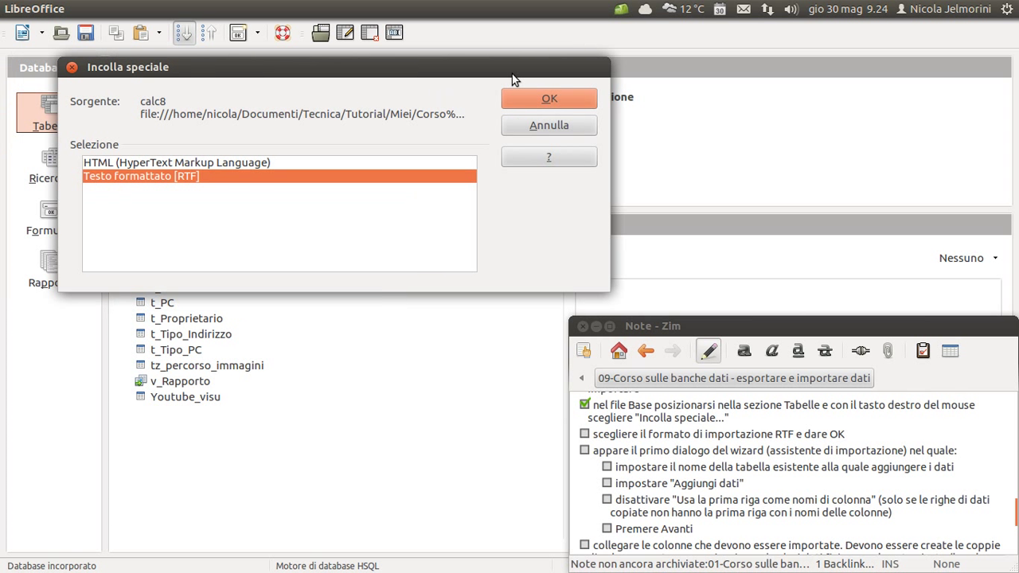
pyautogui.click(565, 99)
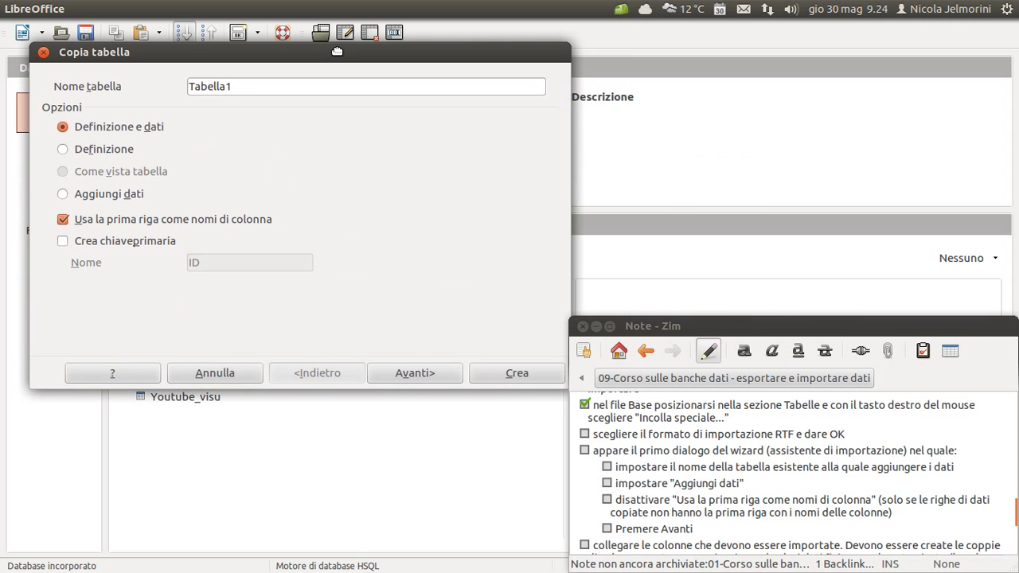
pyautogui.moveTo(345, 49); pyautogui.dragTo(341, 35)
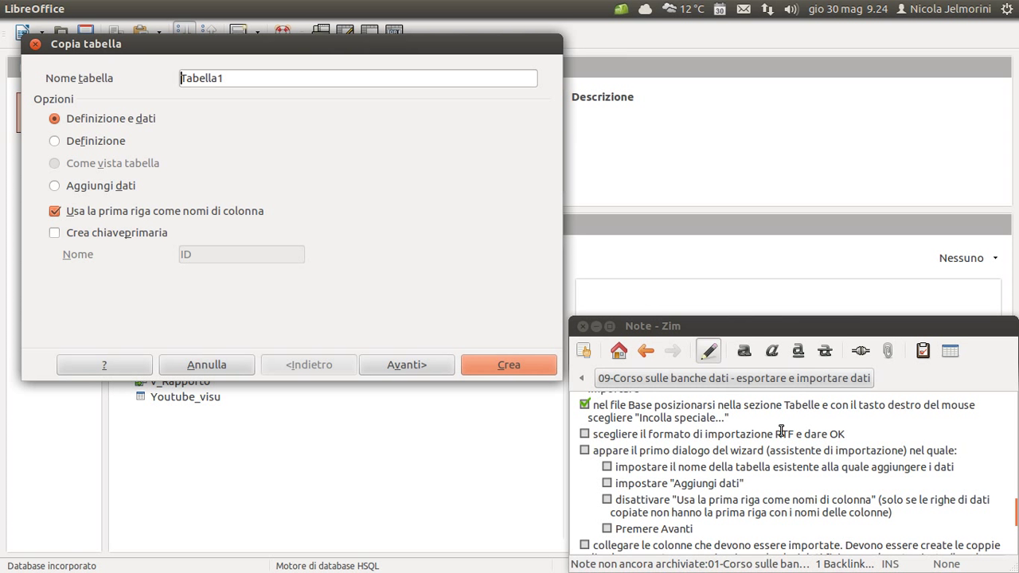
# Tick off the RTF, first wizard dialog and table name items, and set the import's table name to Youtube_visu.
pyautogui.click(585, 434)
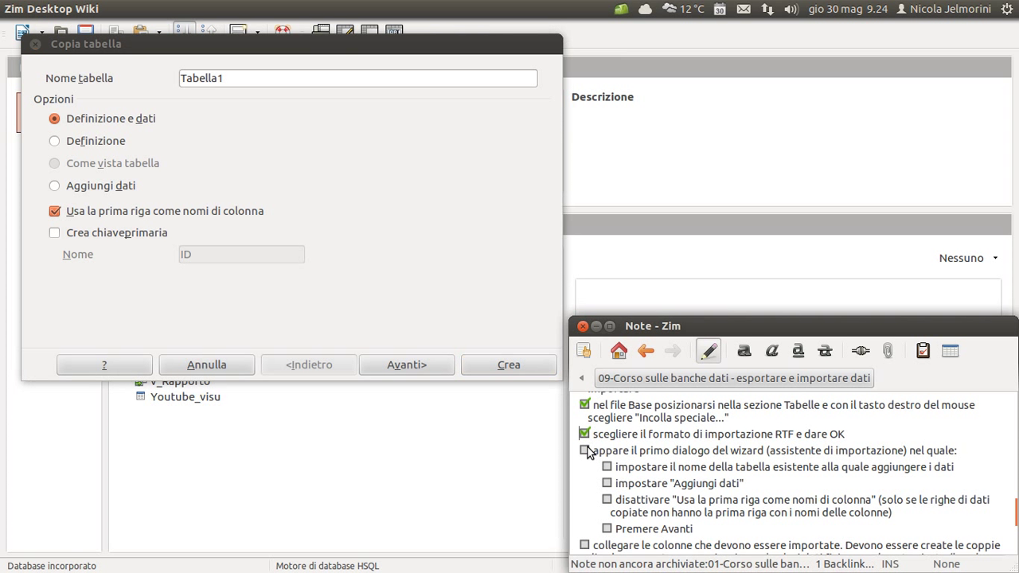
pyautogui.click(585, 450)
pyautogui.scroll(-1, 780, 441)
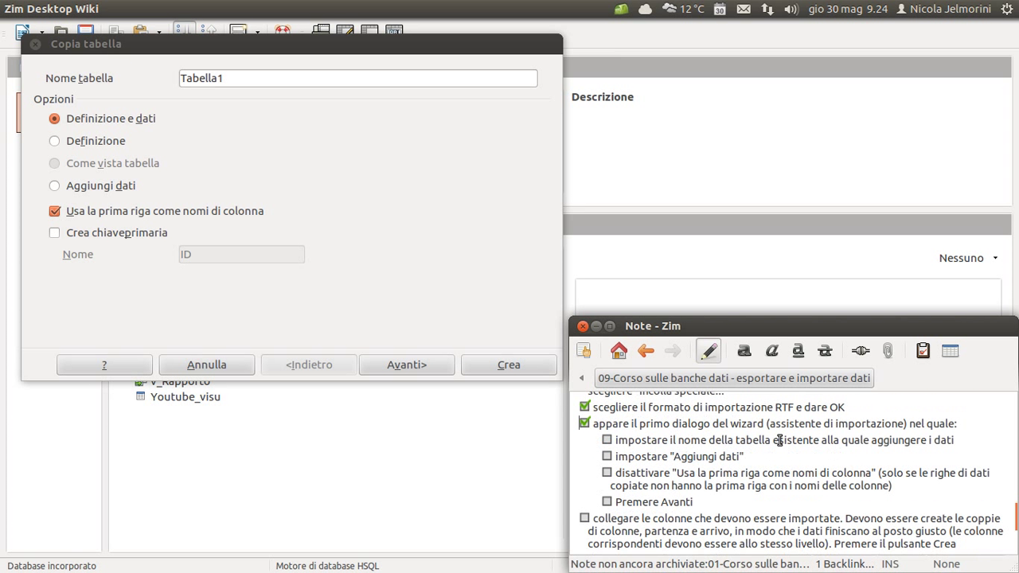
pyautogui.click(608, 443)
pyautogui.click(227, 77)
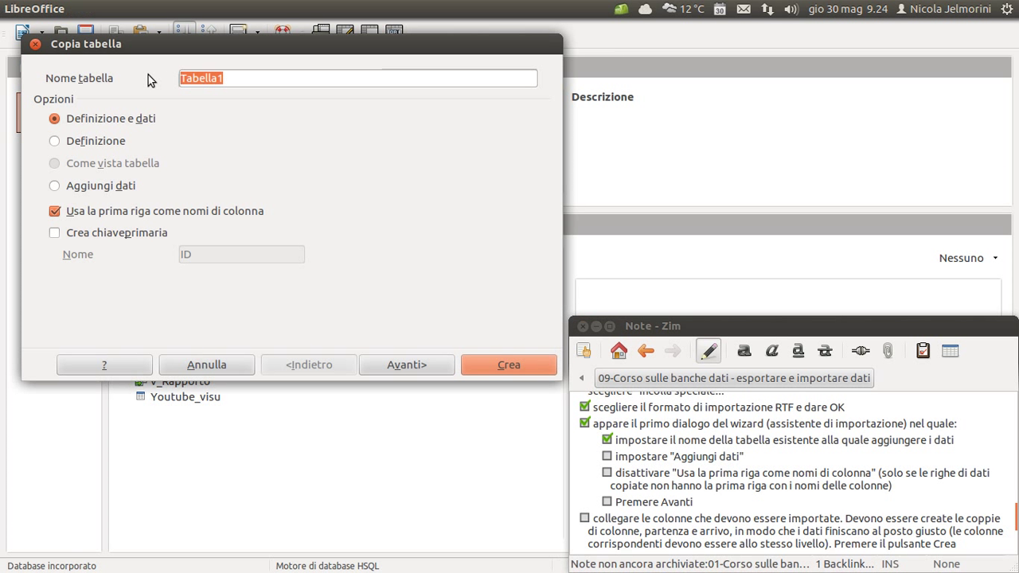
pyautogui.write('Youtube')
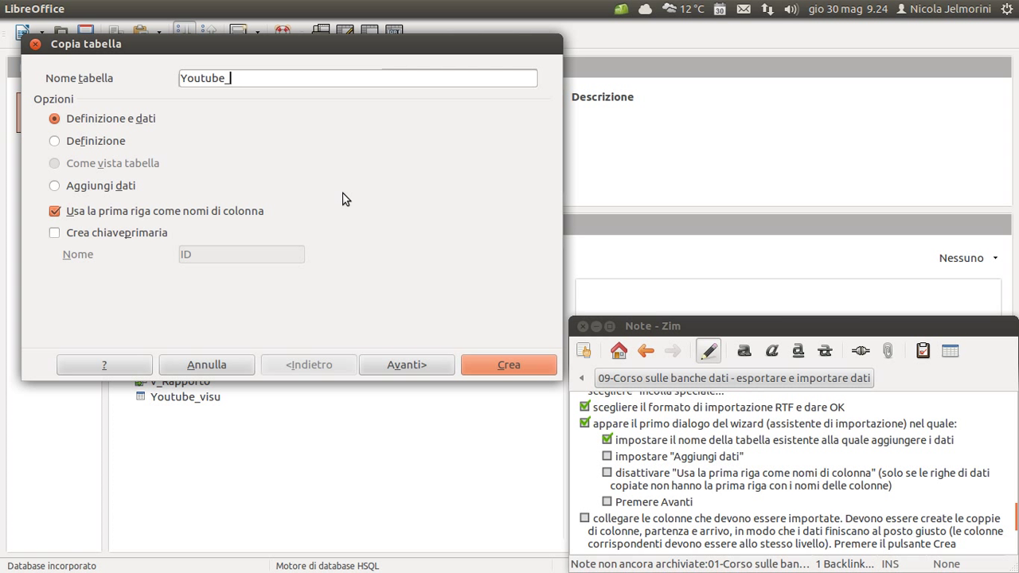
pyautogui.write('_visu')
# Set the import to Aggiungi dati, tick off that item, and disable using the first row as column names per the notes.
pyautogui.click(607, 457)
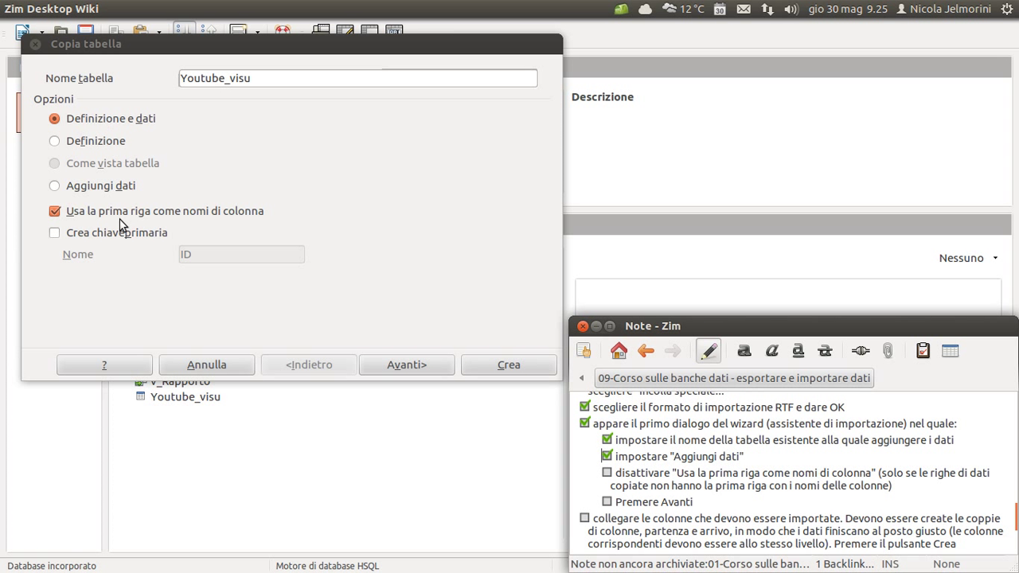
pyautogui.click(54, 186)
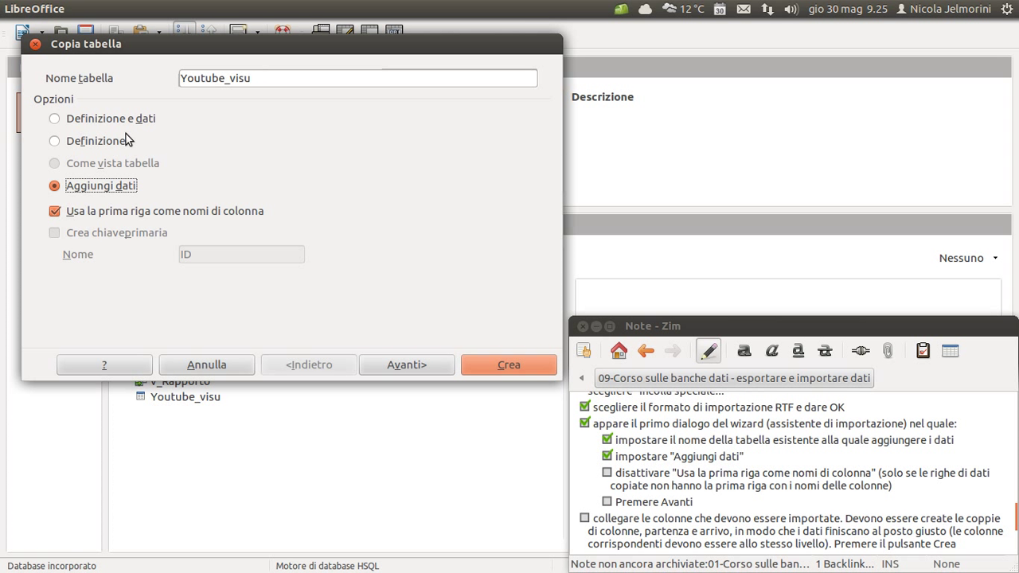
pyautogui.click(650, 484)
pyautogui.scroll(-1, 659, 476)
pyautogui.moveTo(690, 446); pyautogui.dragTo(818, 457)
pyautogui.click(892, 446)
pyautogui.click(818, 455)
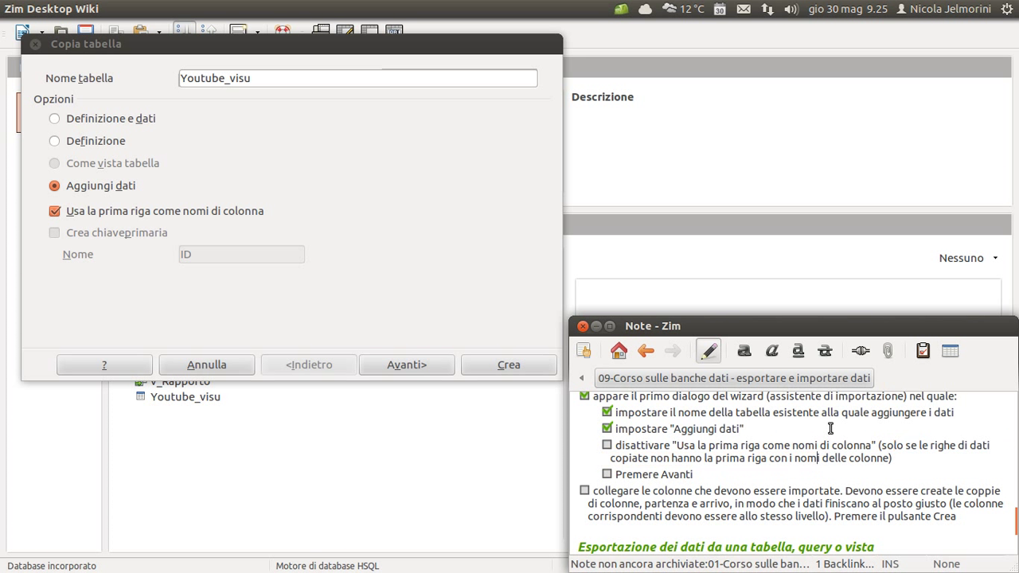
pyautogui.click(56, 216)
# Compare the Calc sheet's header row with the copied rows starting at Croatia, and return to the Copia tabella dialog.
pyautogui.hotkey('alt', 'Tab')
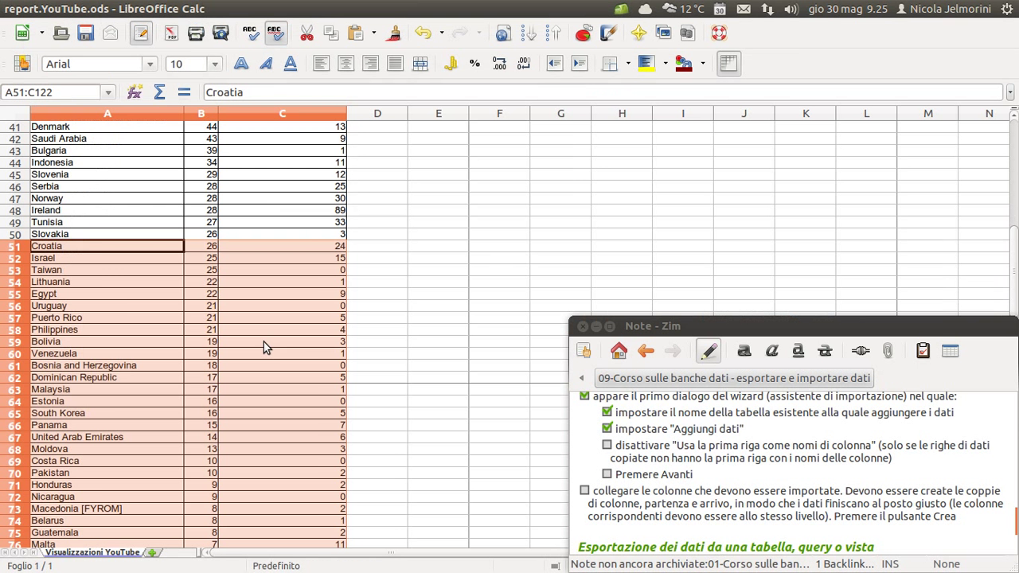
pyautogui.scroll(-2, 320, 288)
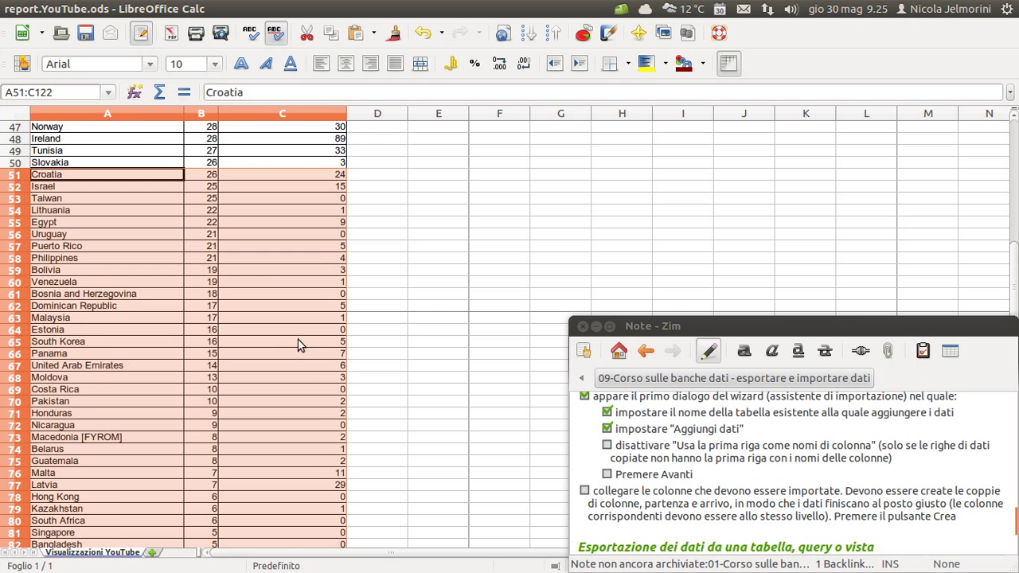
pyautogui.scroll(3, 297, 342)
pyautogui.scroll(12, 297, 342)
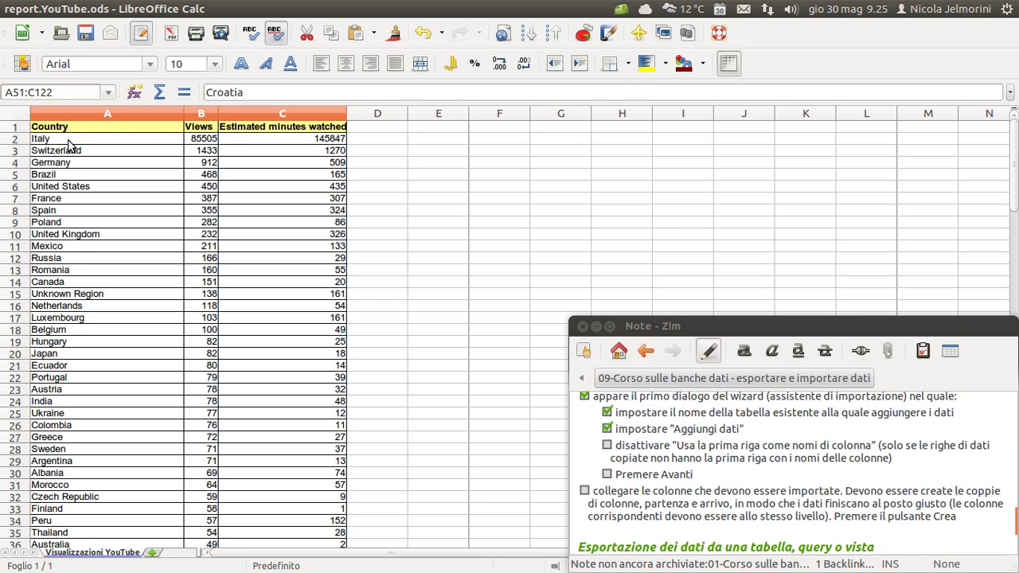
pyautogui.scroll(-12, 141, 317)
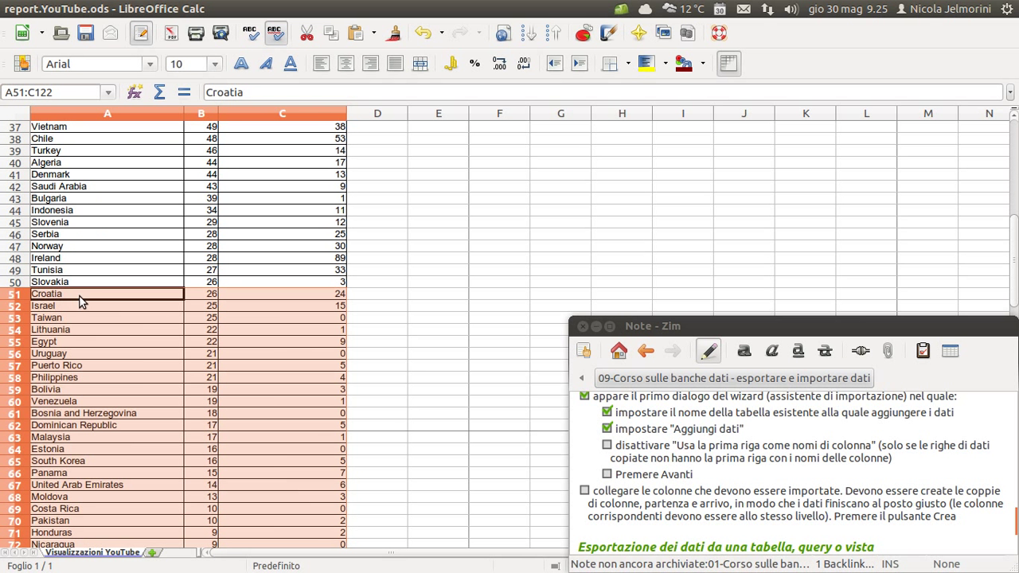
pyautogui.scroll(12, 85, 299)
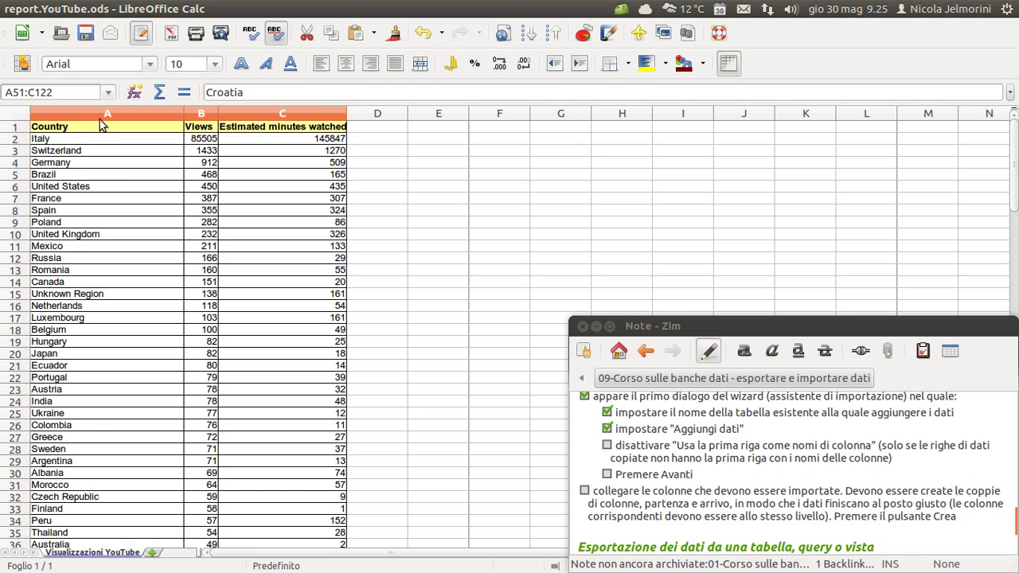
pyautogui.scroll(-14, 284, 212)
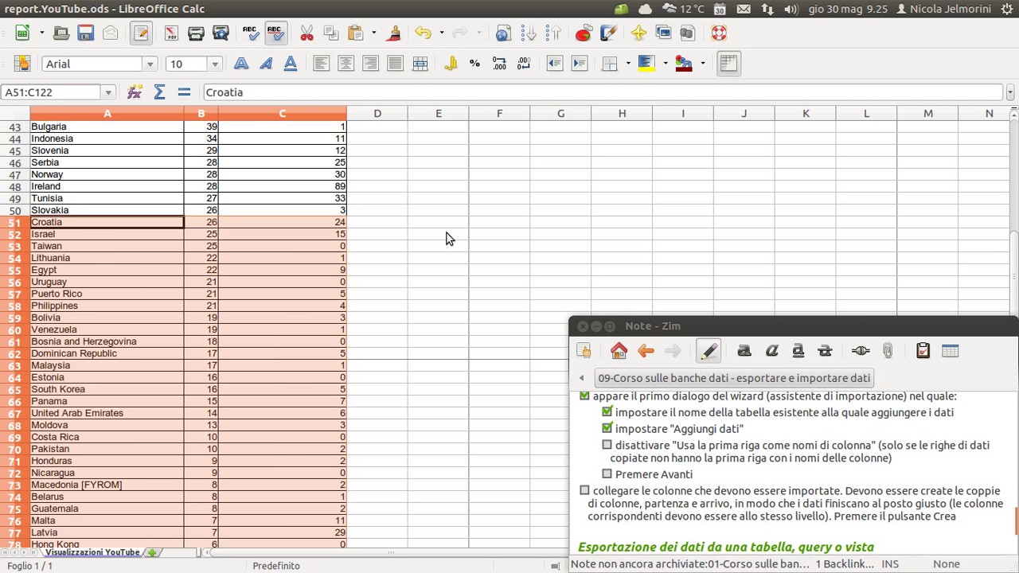
pyautogui.hotkey('alt', 'Tab')
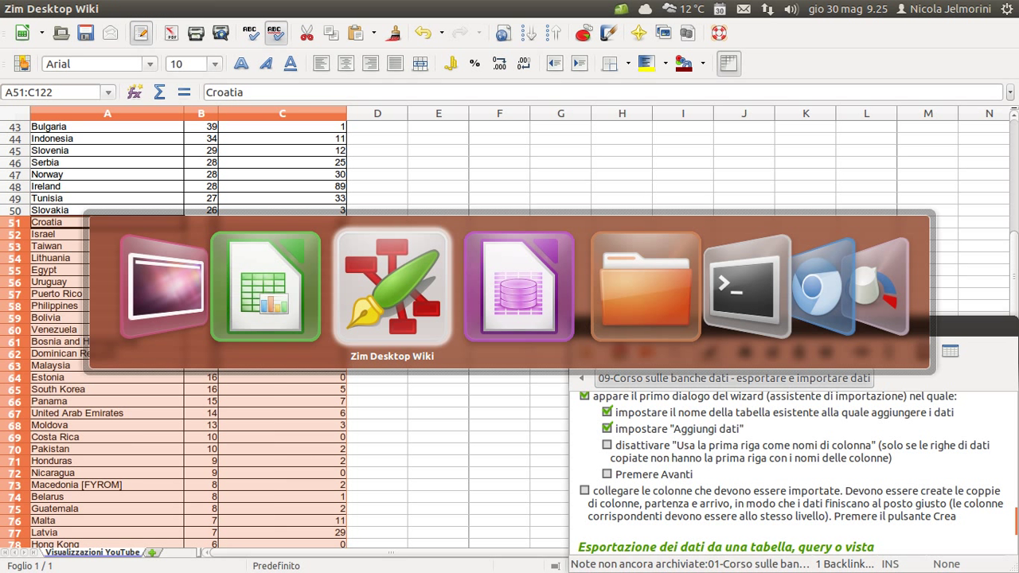
pyautogui.hotkey('alt', 'Tab')
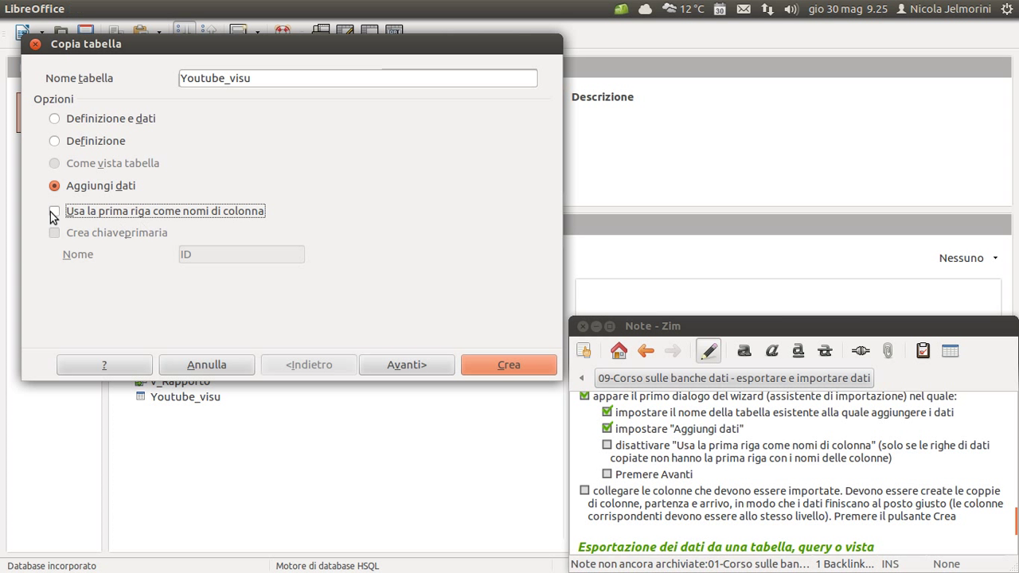
# Leave the first row as column names option off, proceed to column linking, and tick off the two matching checklist items.
pyautogui.click(54, 212)
pyautogui.click(54, 212)
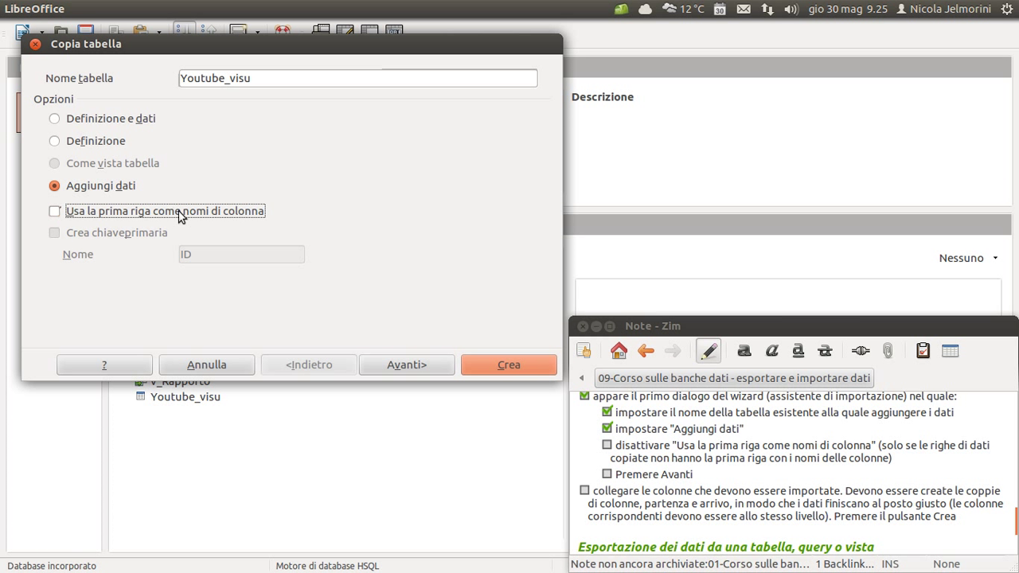
pyautogui.click(607, 444)
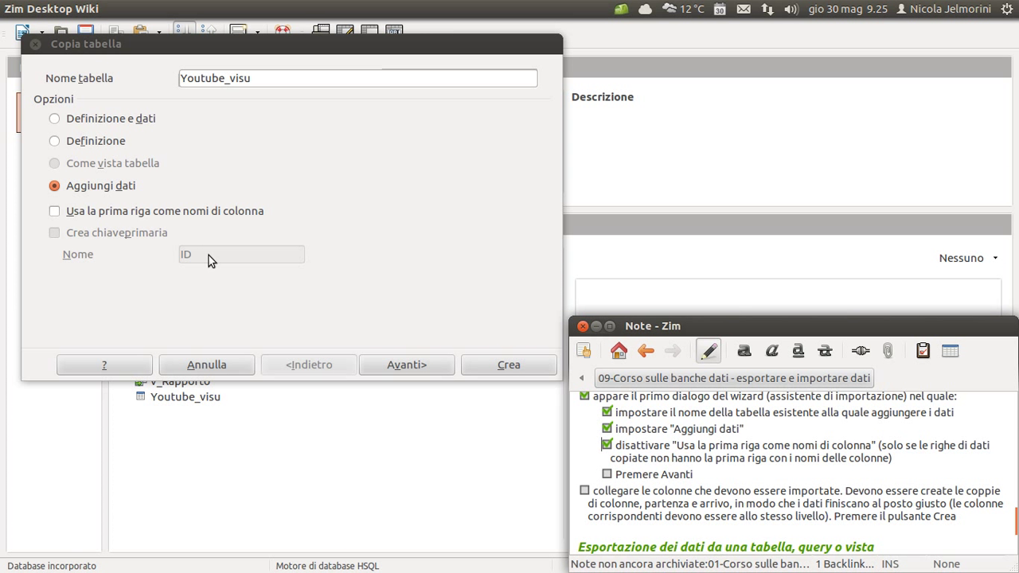
pyautogui.click(405, 367)
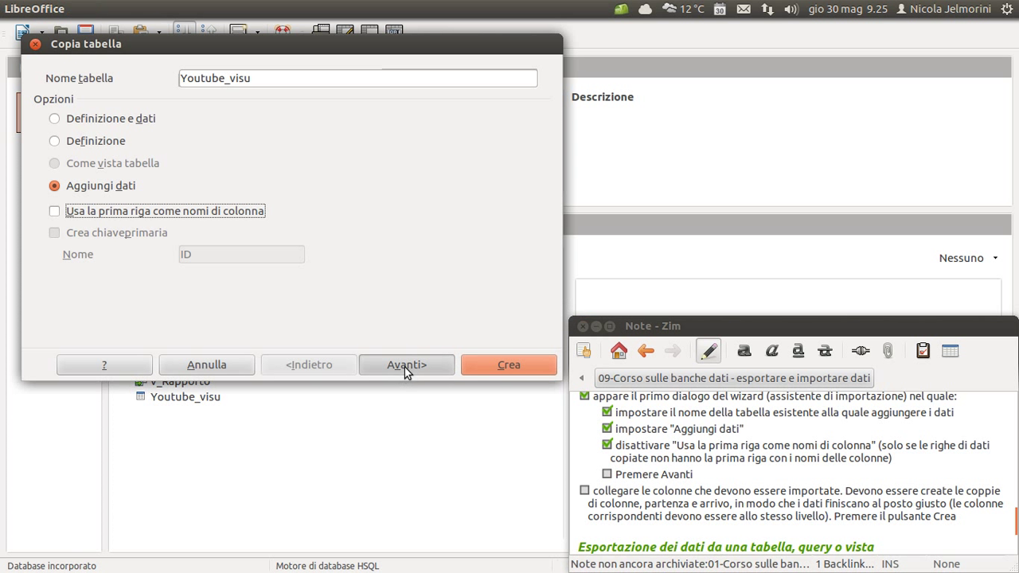
pyautogui.click(607, 473)
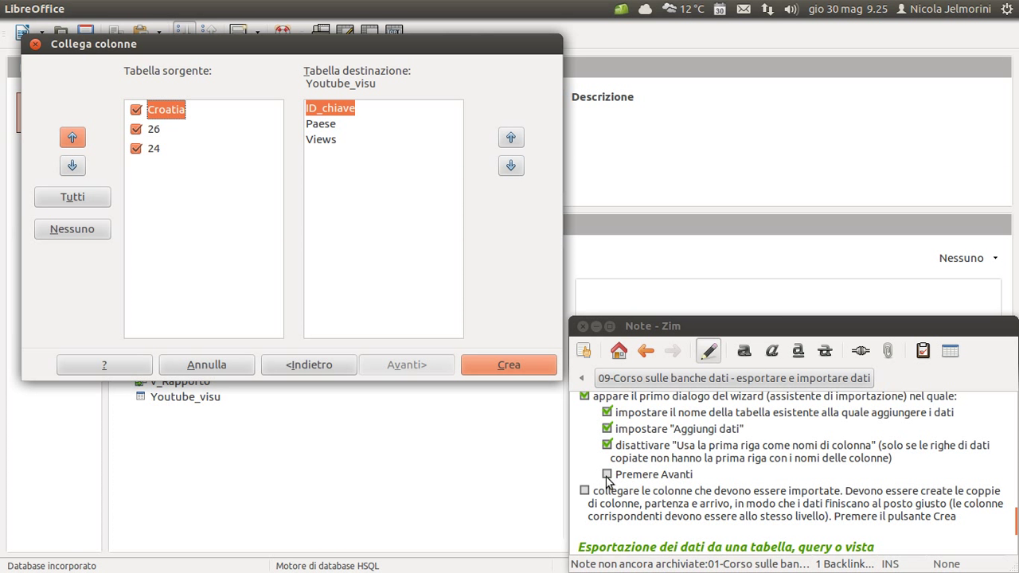
# Move the Collega colonne dialog slightly, read the note on linking corresponding columns, and tick off that checklist item.
pyautogui.moveTo(359, 51); pyautogui.dragTo(350, 82)
pyautogui.scroll(-1, 715, 457)
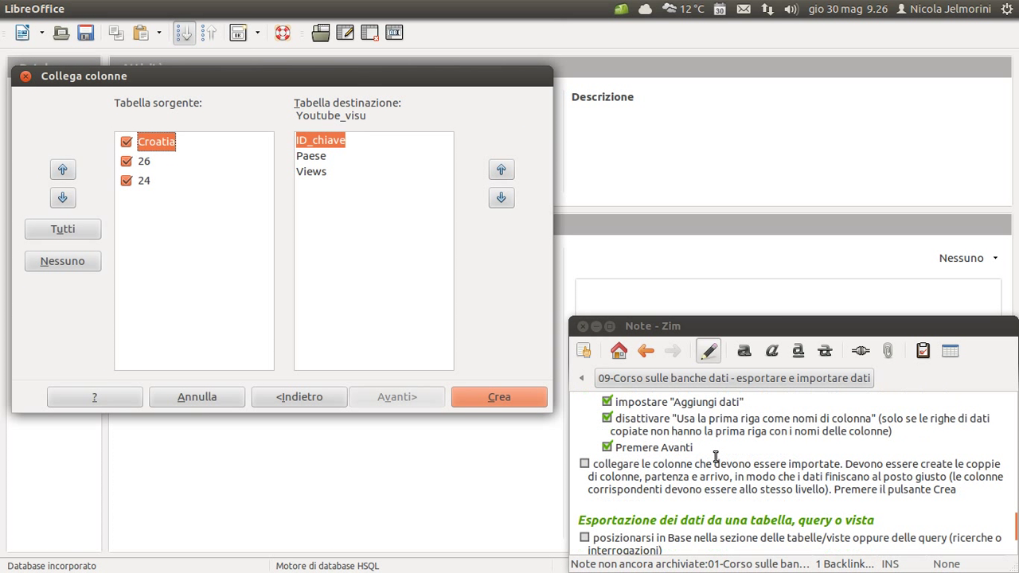
pyautogui.scroll(-1, 716, 457)
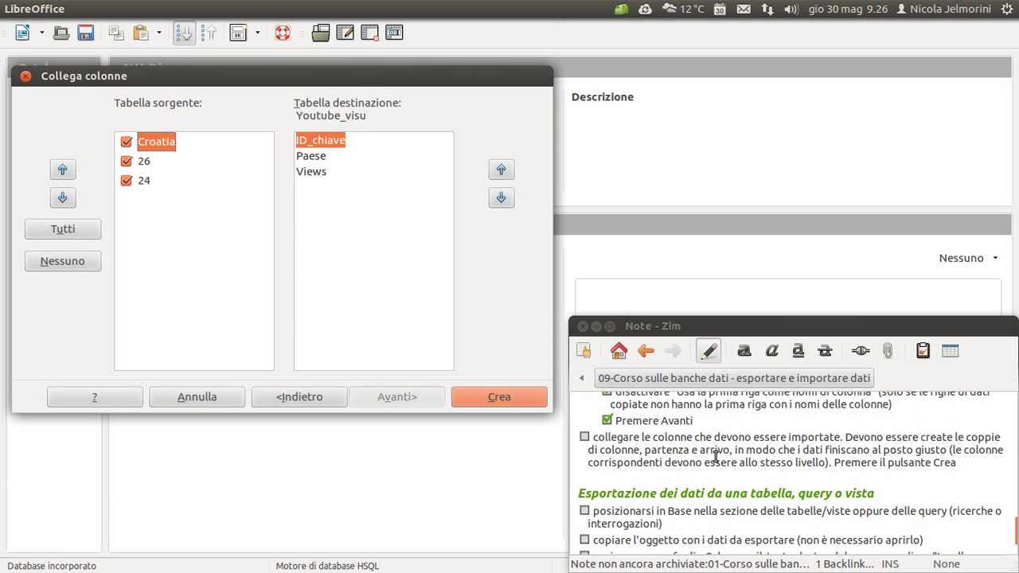
pyautogui.click(637, 438)
pyautogui.moveTo(637, 439); pyautogui.dragTo(858, 463)
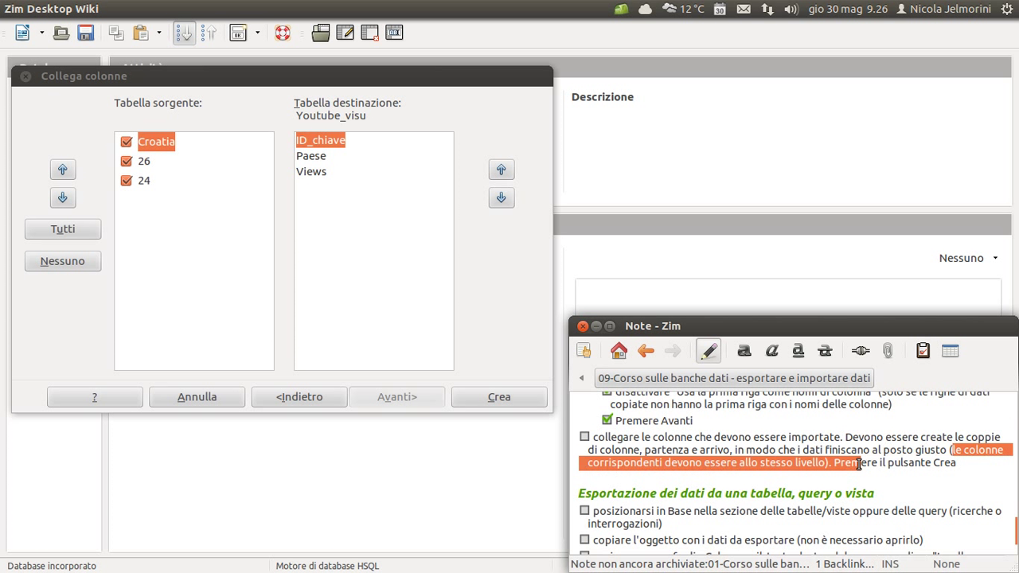
pyautogui.click(831, 437)
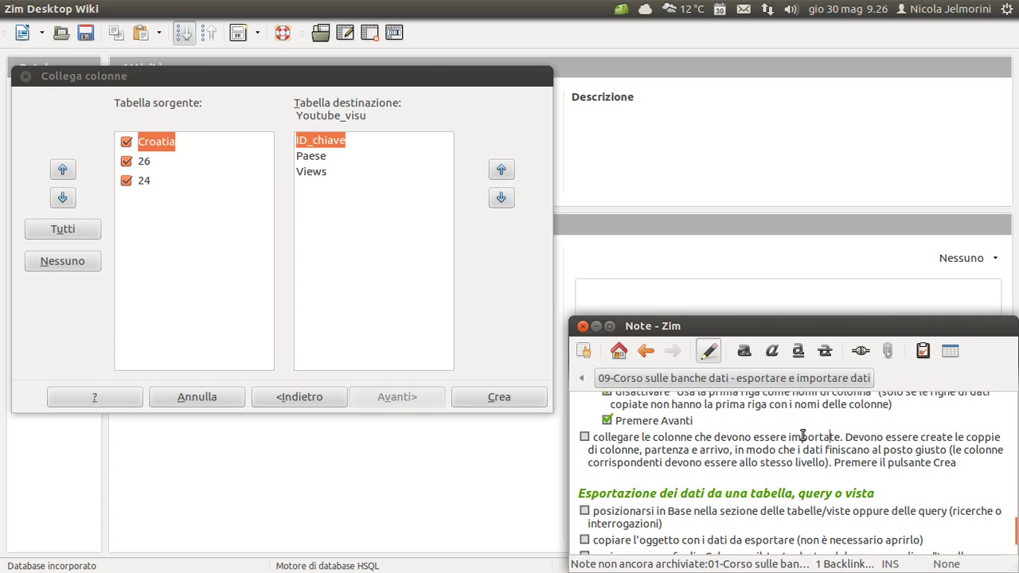
pyautogui.click(585, 437)
# Pair the destination column Paese with the Croatia source column by moving it above ID_chiave, and reread the column-matching note.
pyautogui.click(179, 103)
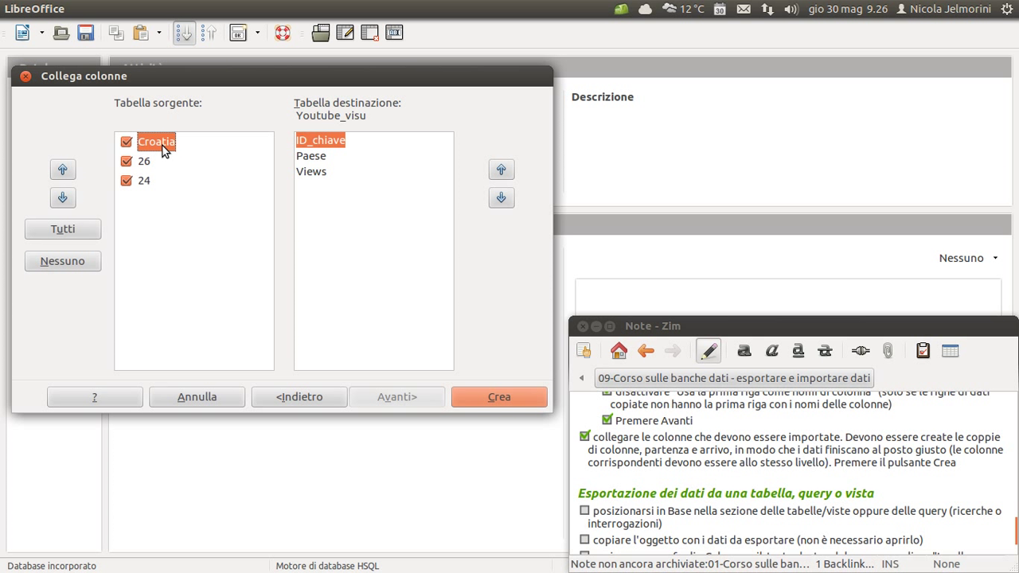
pyautogui.click(331, 159)
pyautogui.click(508, 170)
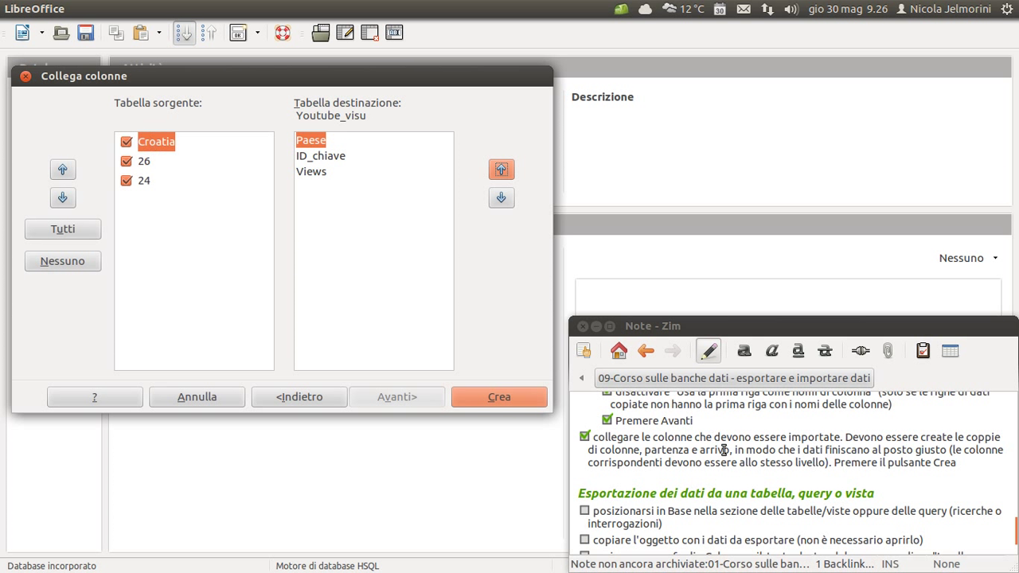
pyautogui.click(643, 462)
pyautogui.moveTo(643, 462); pyautogui.dragTo(819, 463)
pyautogui.click(788, 450)
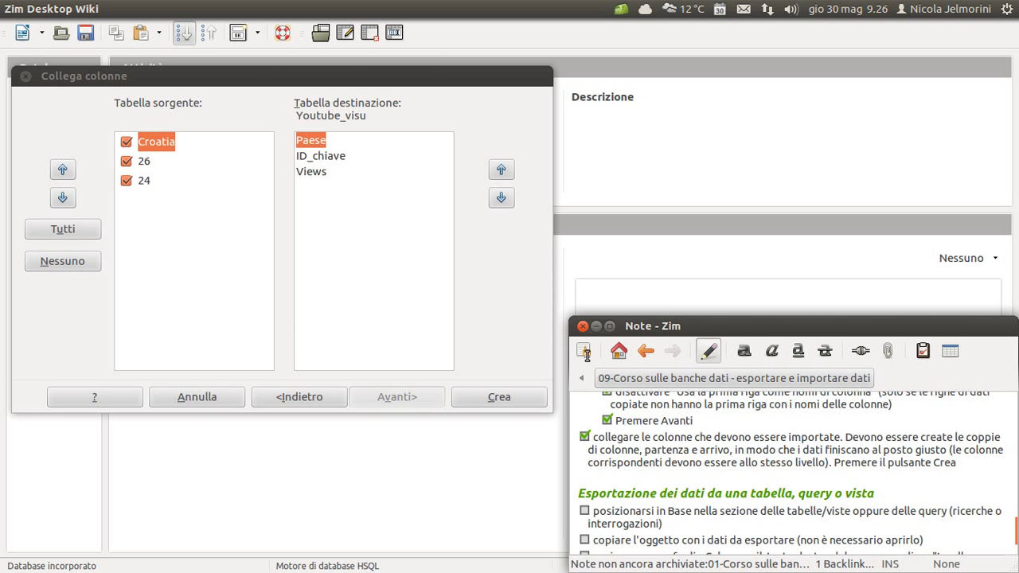
# Pair the destination column Views with source column 26 by moving ID_chiave below it.
pyautogui.click(157, 143)
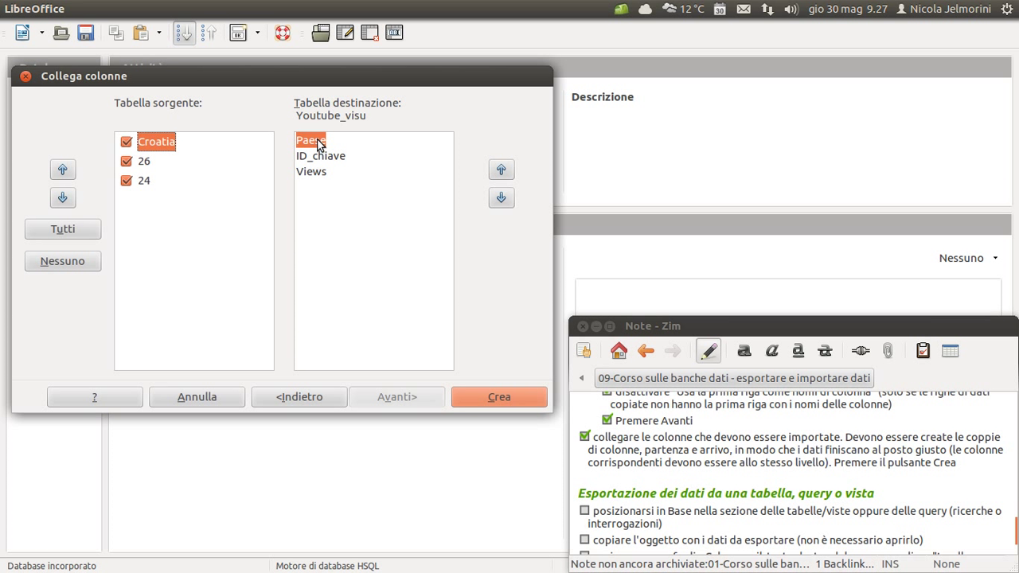
pyautogui.click(152, 163)
pyautogui.click(157, 143)
pyautogui.click(327, 157)
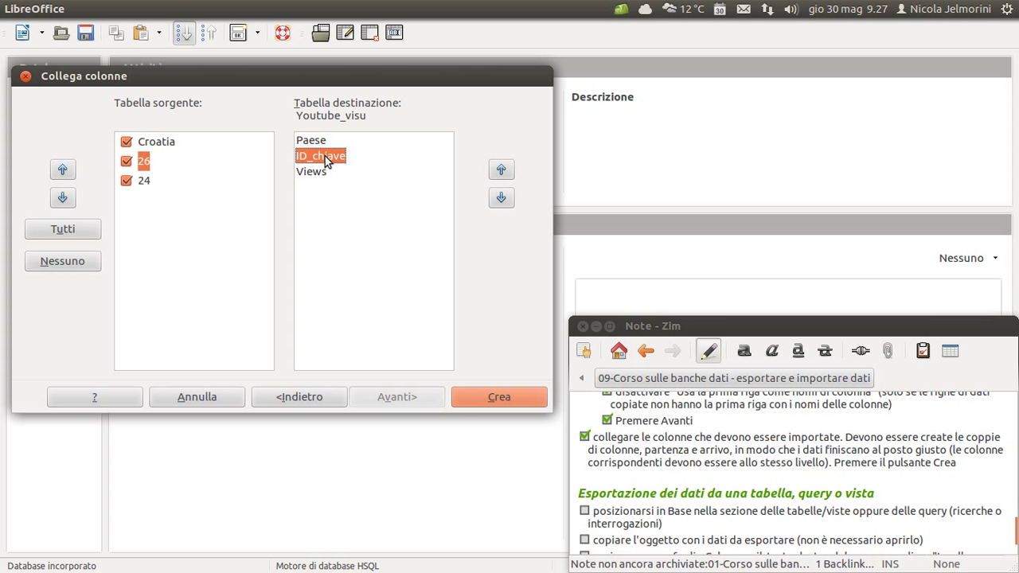
pyautogui.click(501, 198)
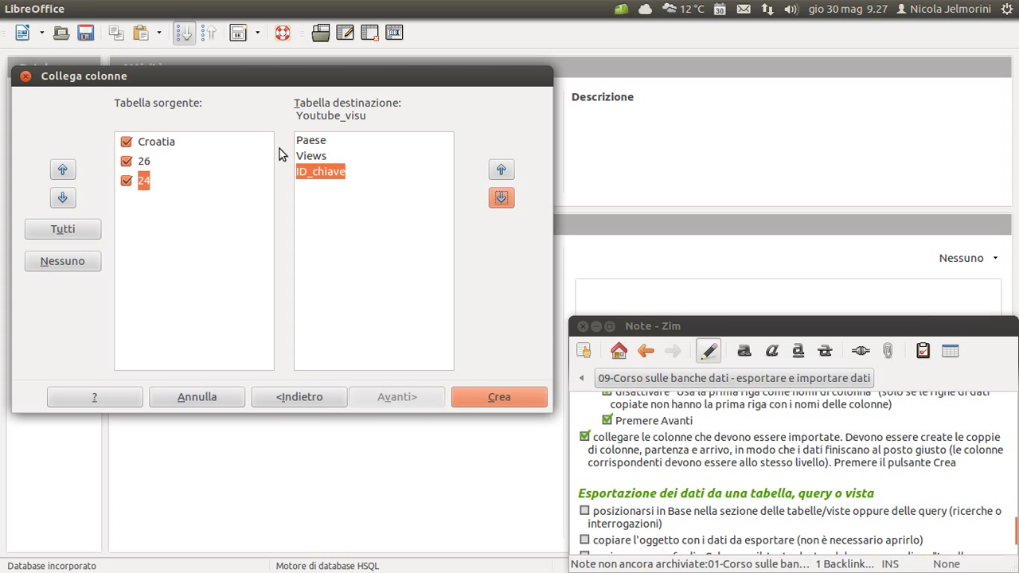
# Check the pairing of Views with source column 26 against the report columns in Calc, and return to the Collega colonne dialog.
pyautogui.click(312, 157)
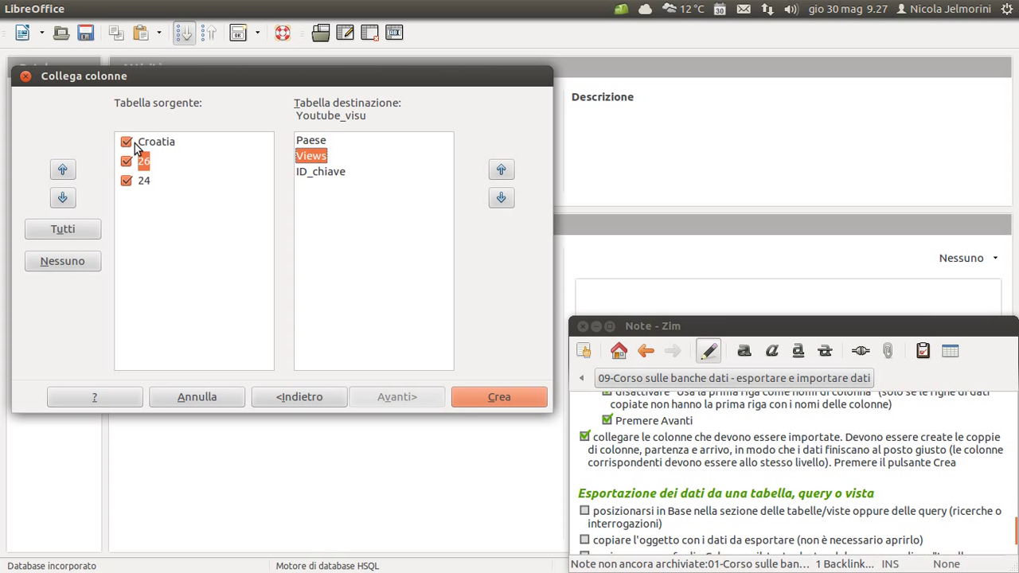
pyautogui.hotkey('alt', 'Tab')
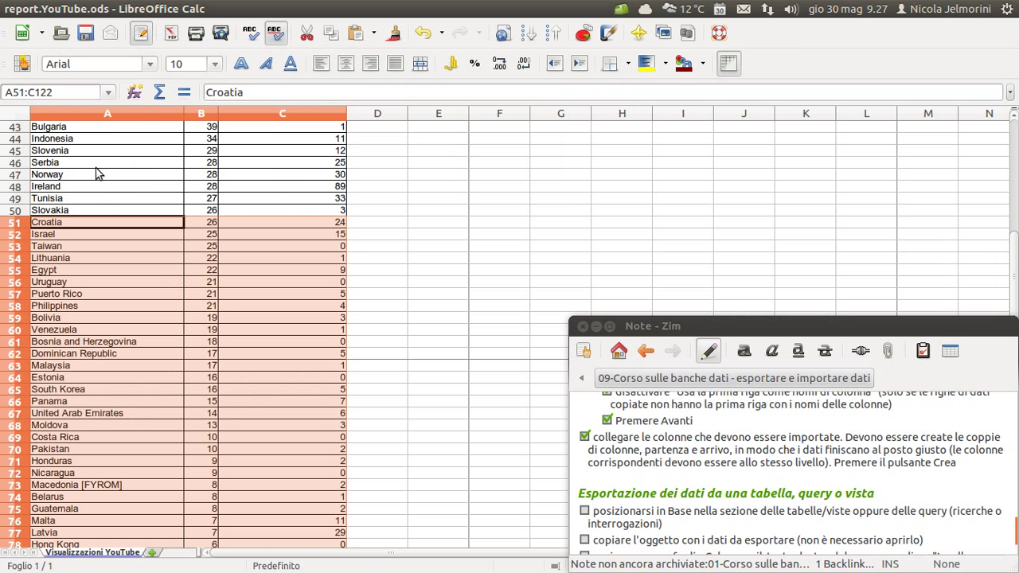
pyautogui.hotkey('alt', 'Tab')
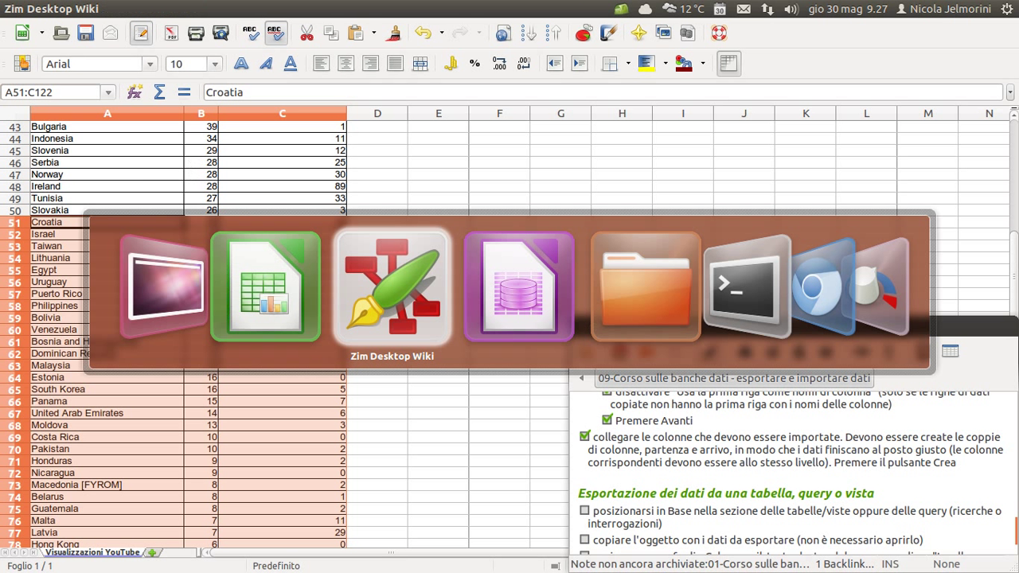
pyautogui.hotkey('alt', 'Tab')
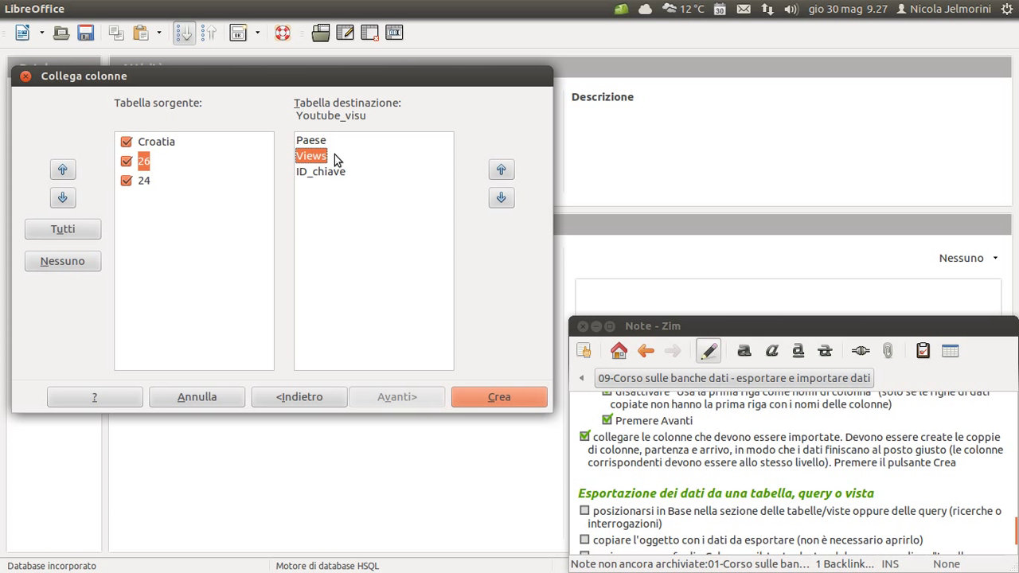
# Exclude source column 24 from the import and select the Croatia–Paese pair.
pyautogui.click(144, 181)
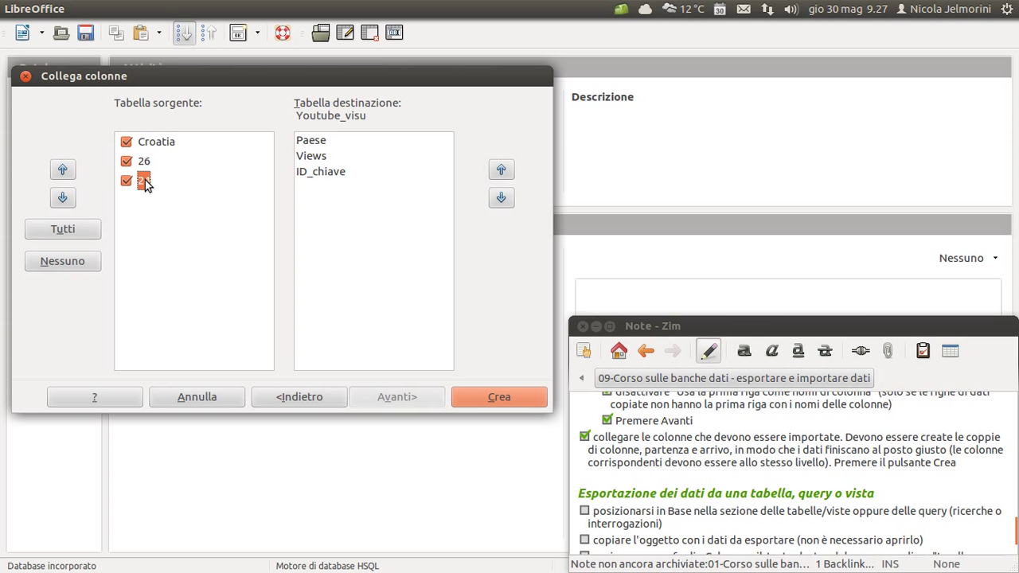
pyautogui.click(125, 181)
pyautogui.click(160, 144)
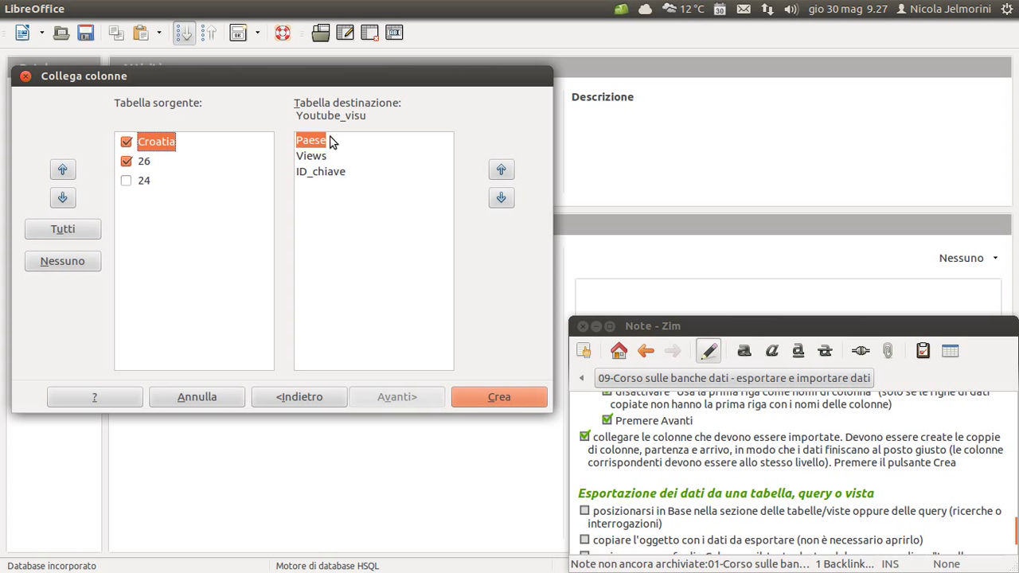
# Recheck the Croatia–Paese and 26–Views pairings, and create the import into Youtube_visu.
pyautogui.click(144, 163)
pyautogui.click(144, 144)
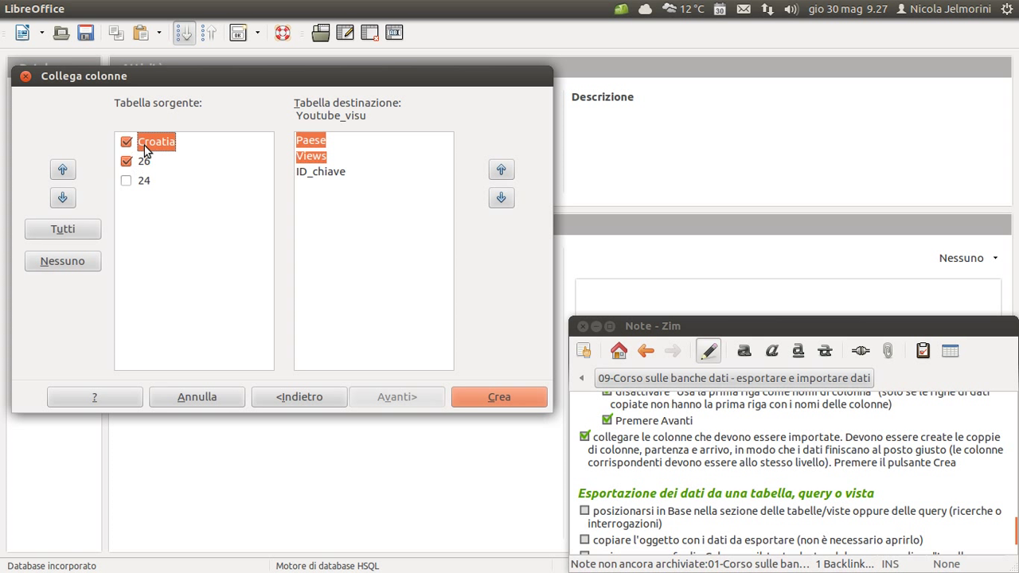
pyautogui.click(311, 158)
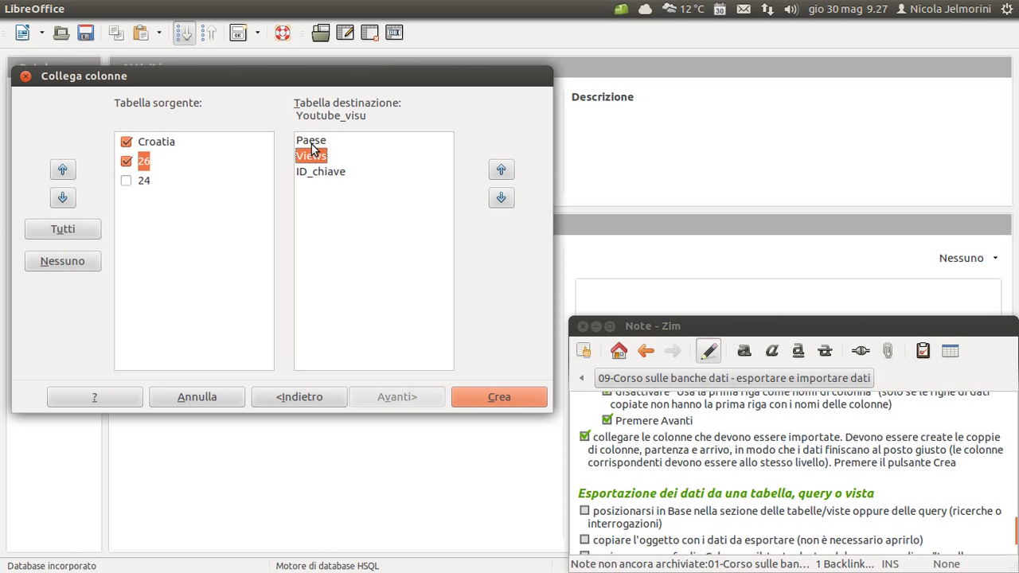
pyautogui.click(311, 144)
pyautogui.click(311, 158)
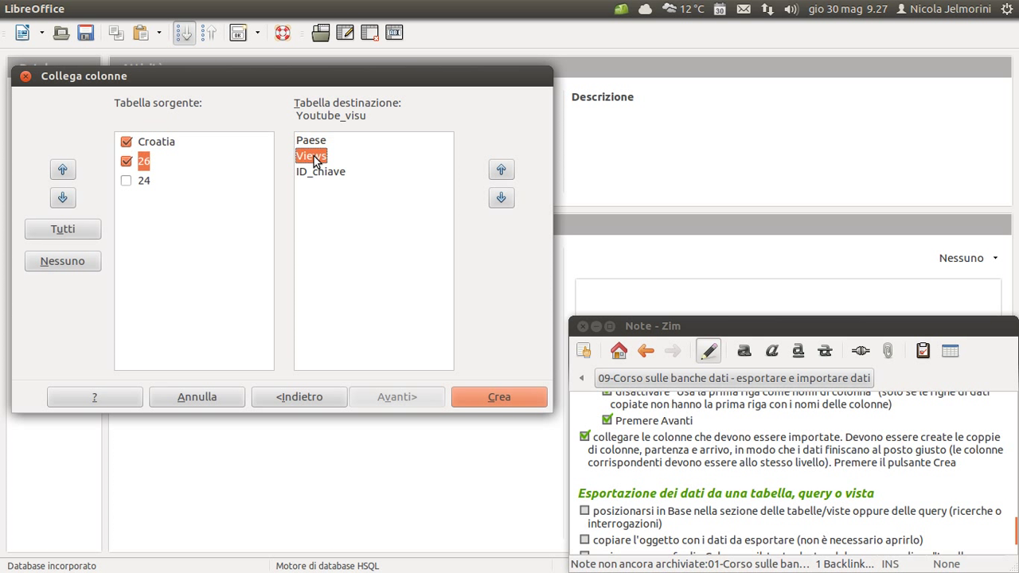
pyautogui.click(156, 148)
pyautogui.click(150, 161)
pyautogui.click(344, 173)
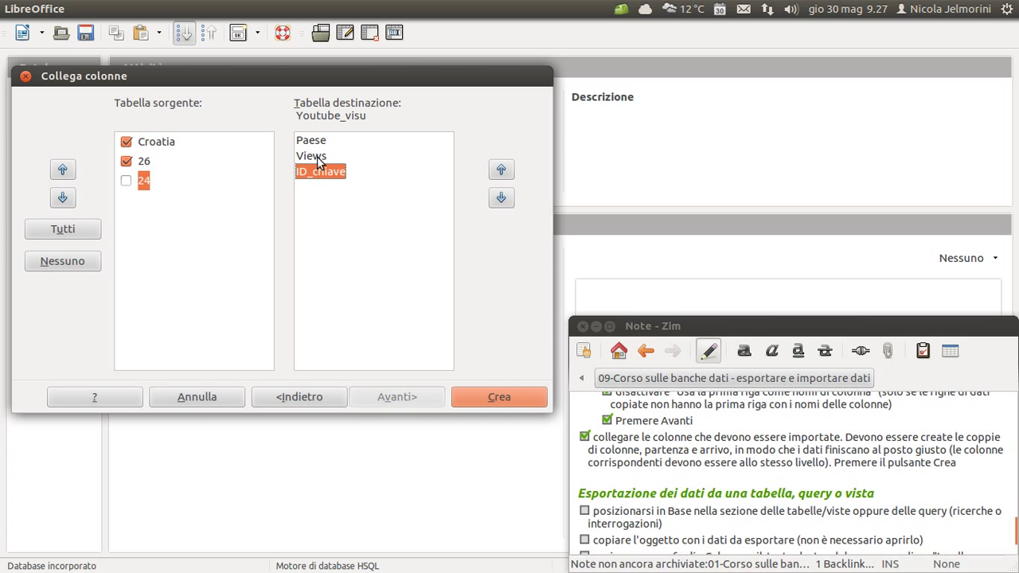
pyautogui.click(158, 142)
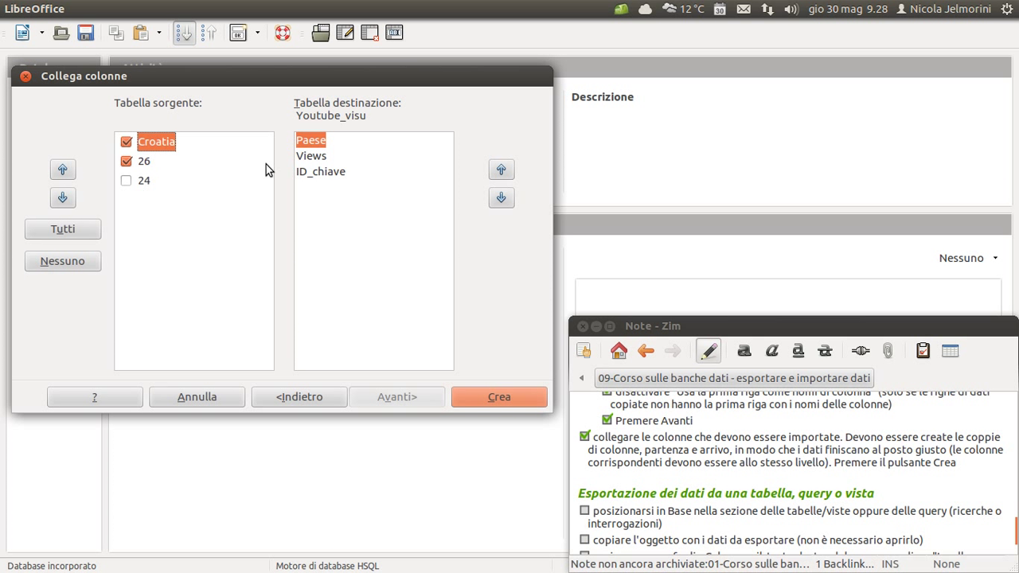
pyautogui.click(489, 401)
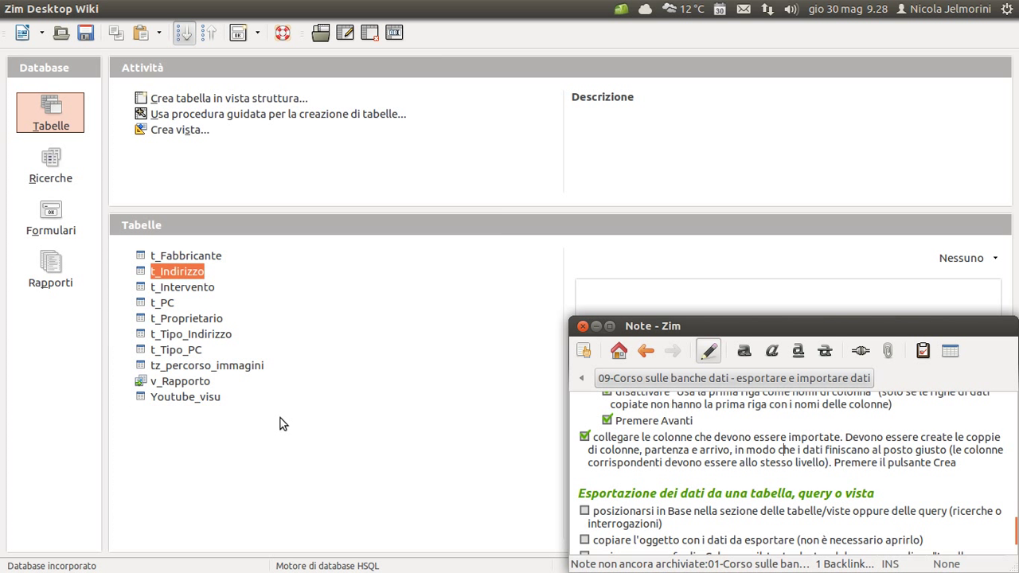
# Open the Youtube_visu table data and locate the Croatia record.
pyautogui.click(145, 399)
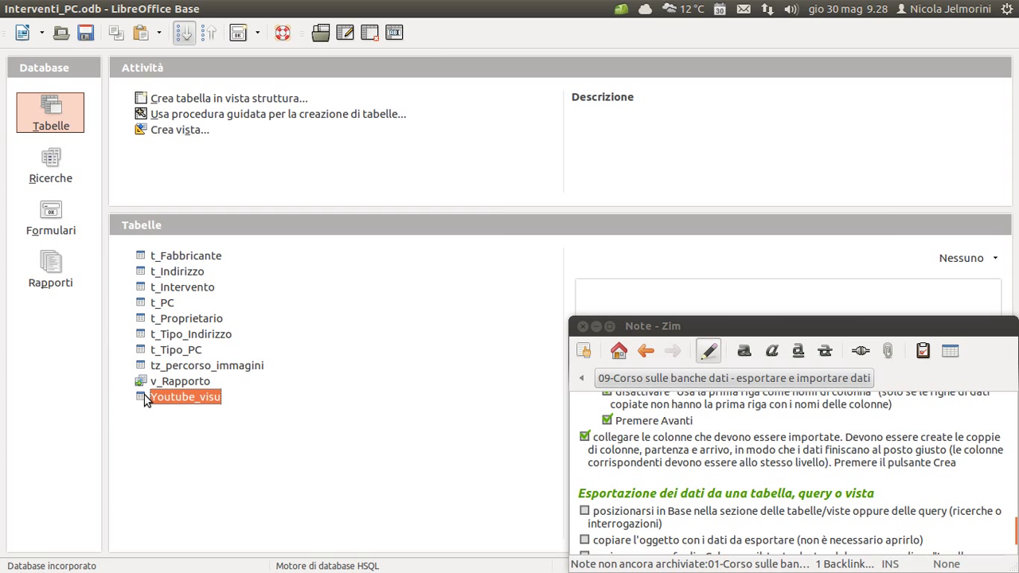
pyautogui.doubleClick(146, 398)
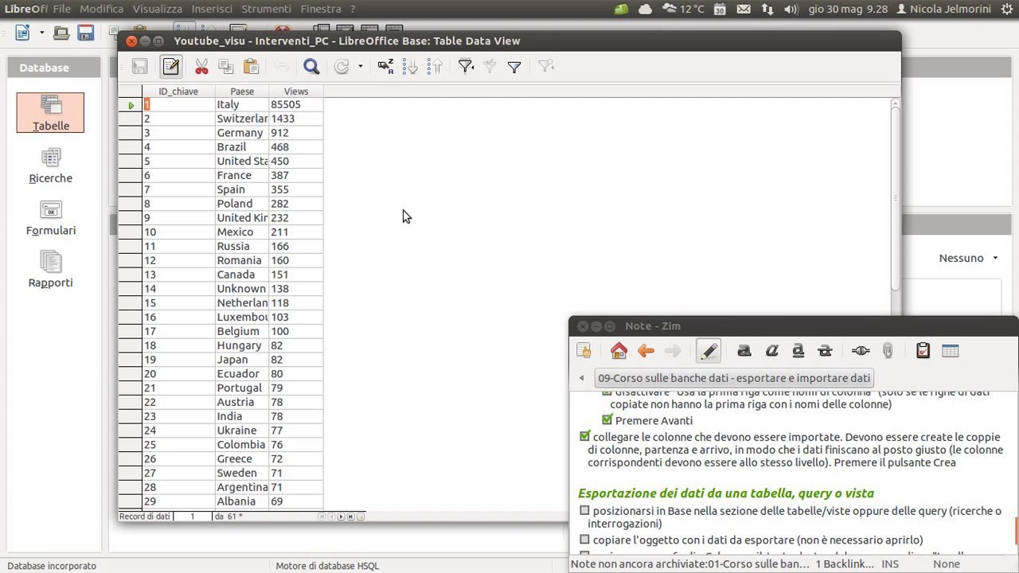
pyautogui.scroll(-8, 256, 274)
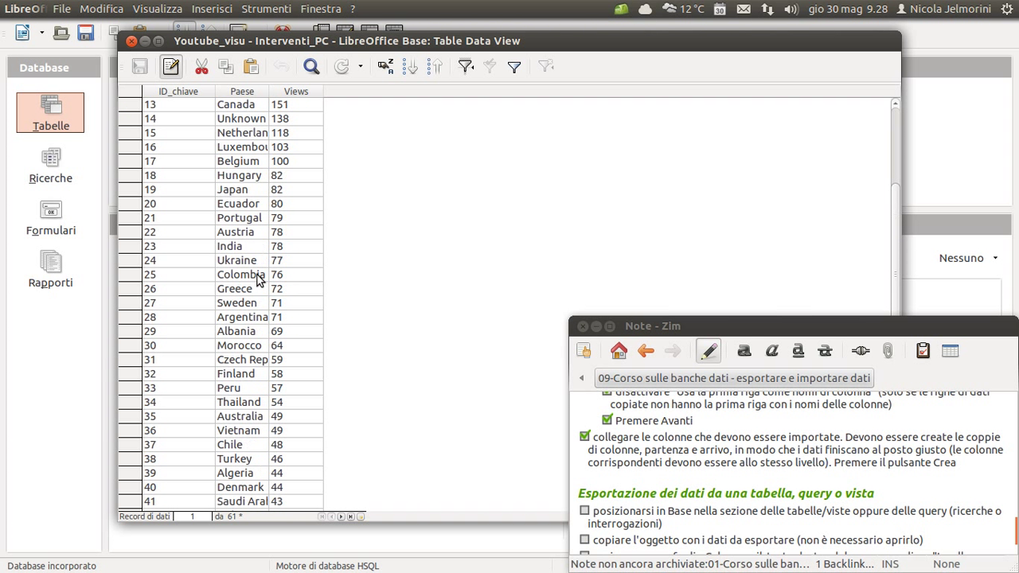
pyautogui.scroll(1, 256, 274)
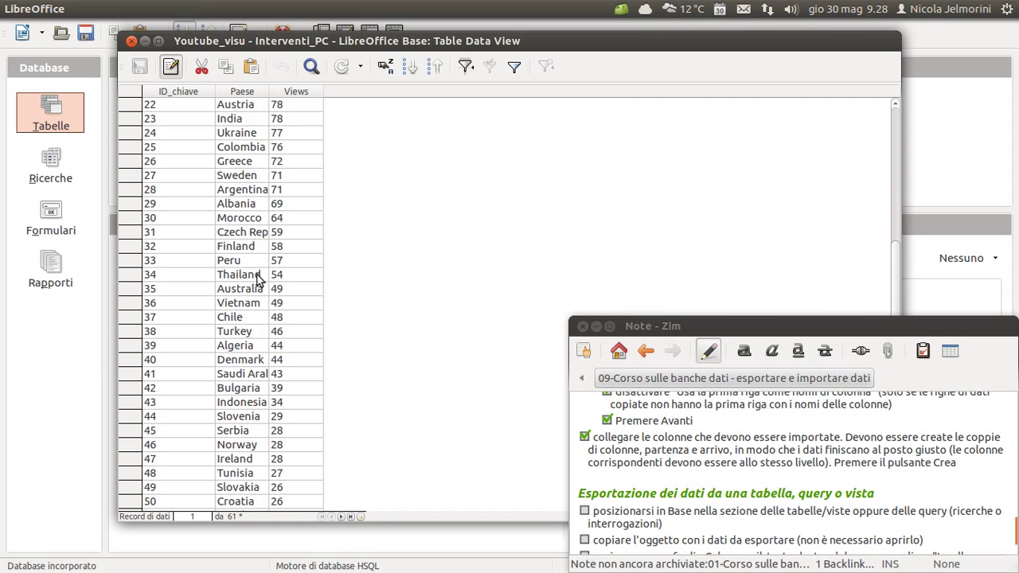
# Switch to the Calc report to check the first row of the copied range, and return to the Youtube_visu data.
pyautogui.hotkey('alt', 'Tab')
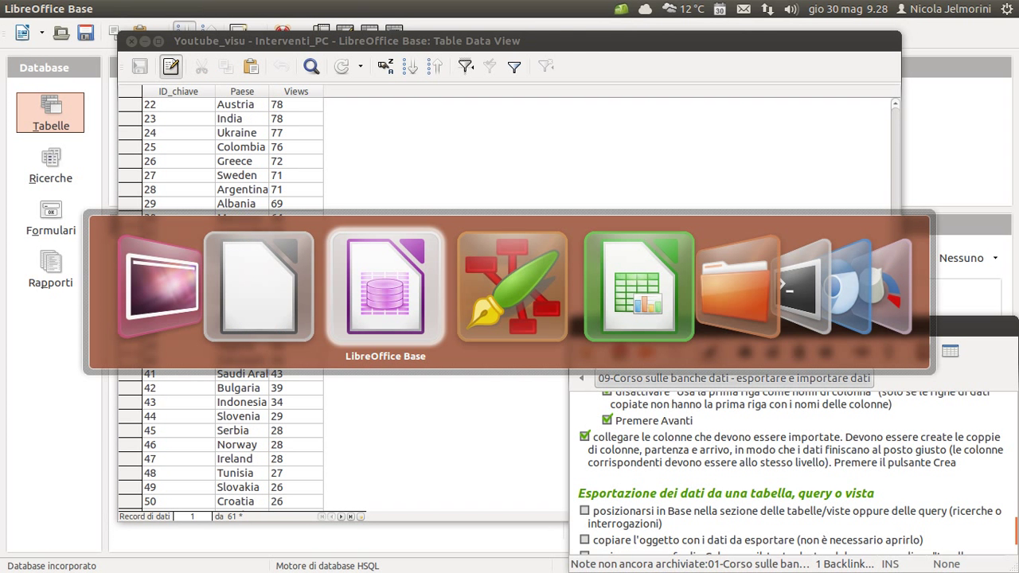
pyautogui.hotkey('alt', 'Tab')
pyautogui.hotkey('alt', 'Tab')
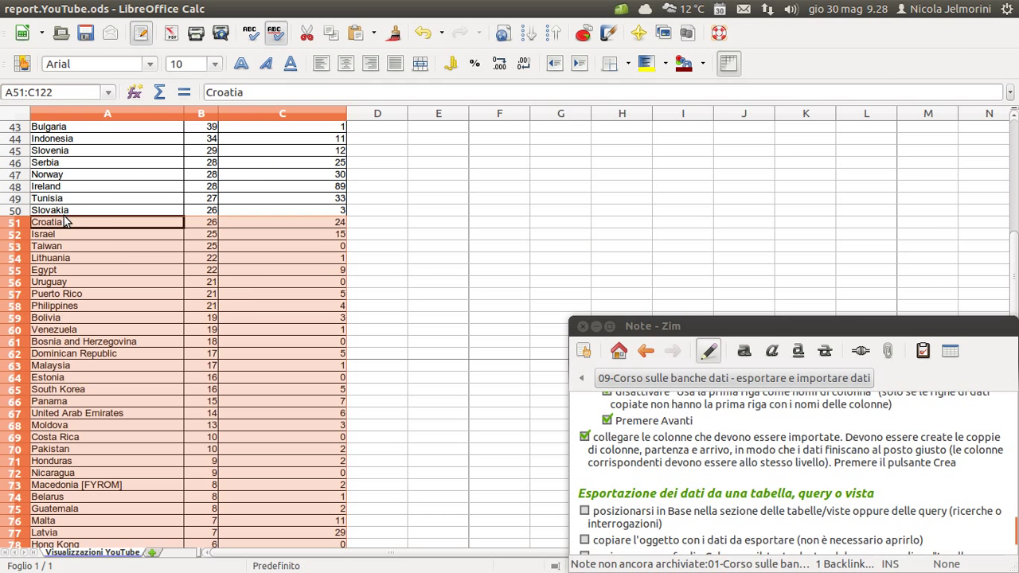
pyautogui.hotkey('alt', 'Tab')
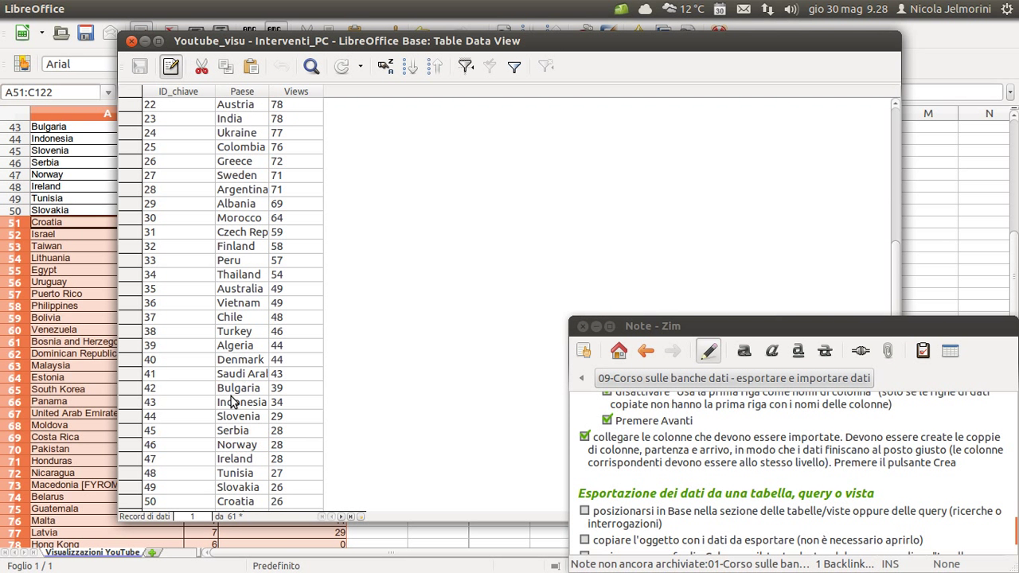
# Examine the ID_chiave, Paese and Views values in Youtube_visu from the earlier records through the last one.
pyautogui.scroll(4, 231, 402)
pyautogui.scroll(-5, 232, 402)
pyautogui.scroll(-1, 232, 402)
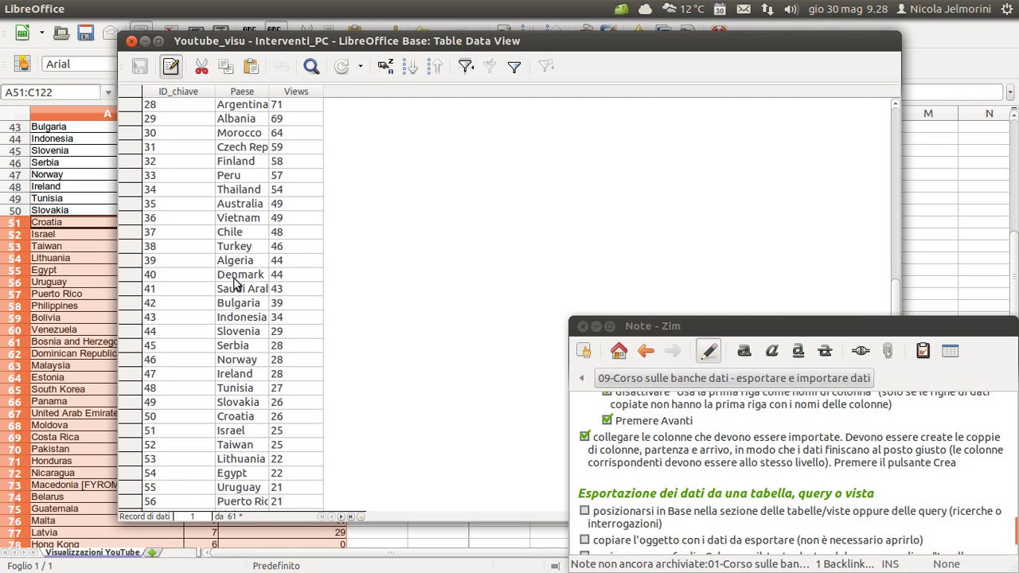
pyautogui.scroll(4, 291, 244)
pyautogui.scroll(5, 292, 247)
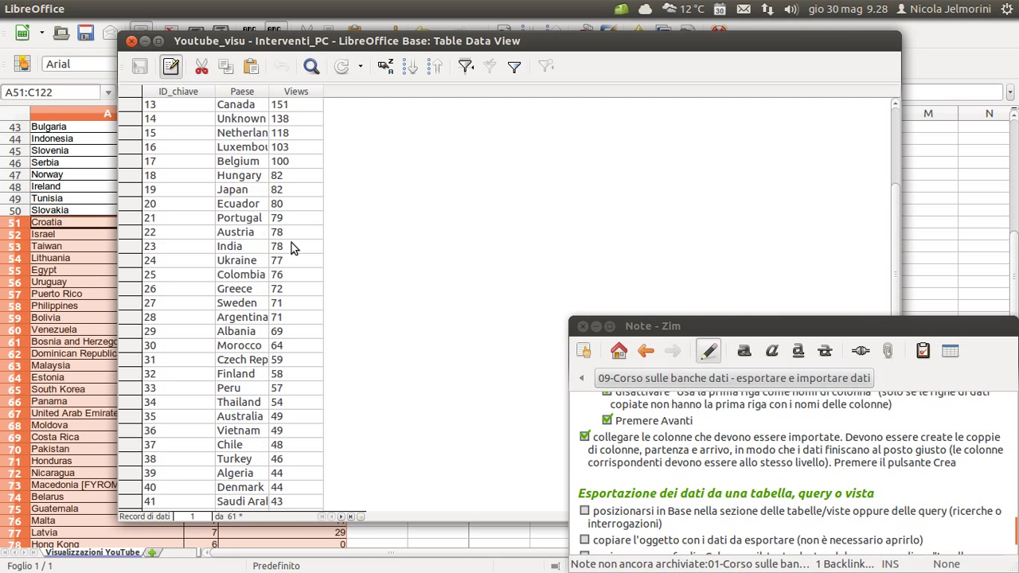
pyautogui.scroll(-7, 282, 243)
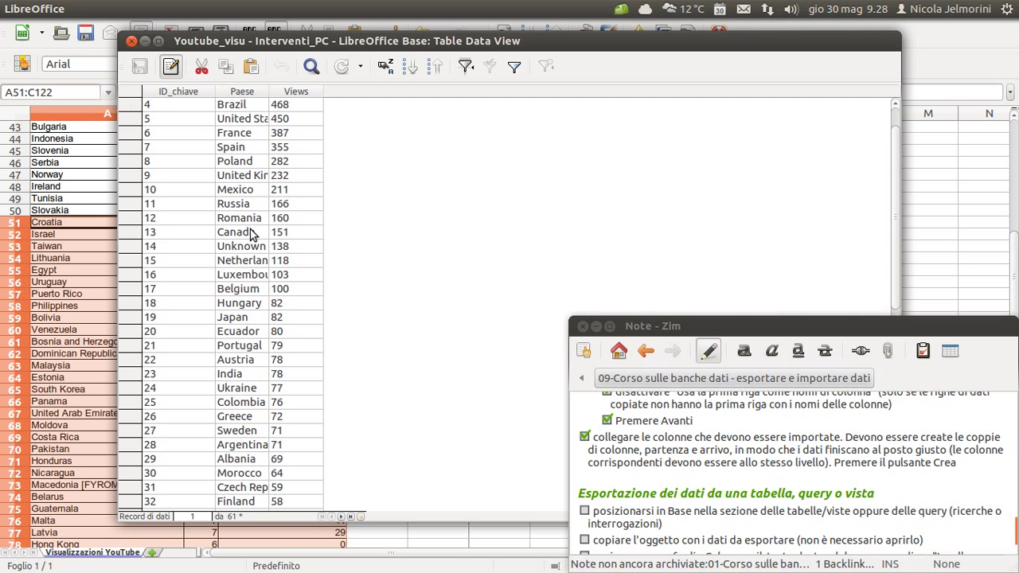
pyautogui.scroll(-4, 251, 233)
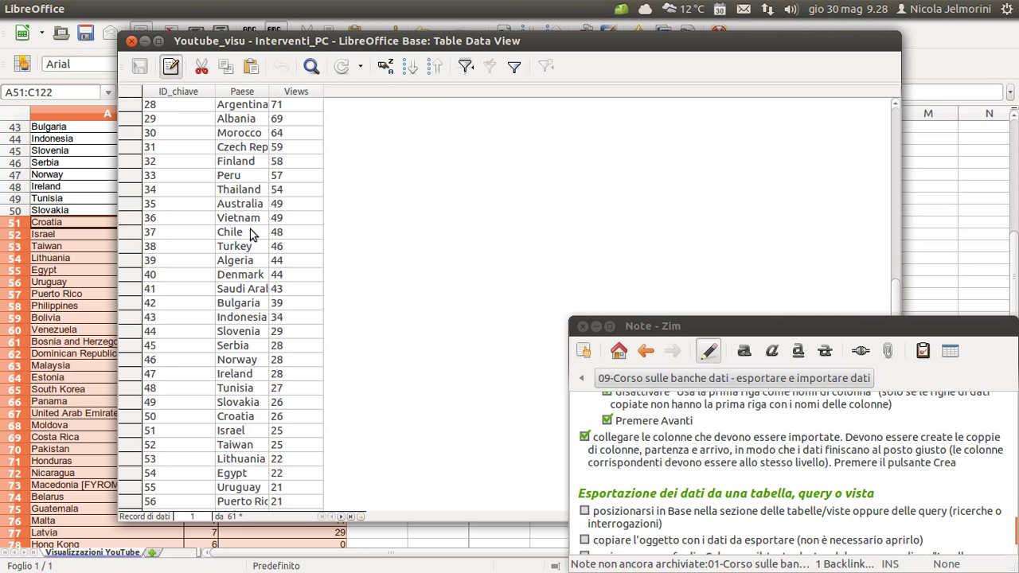
pyautogui.scroll(-6, 251, 234)
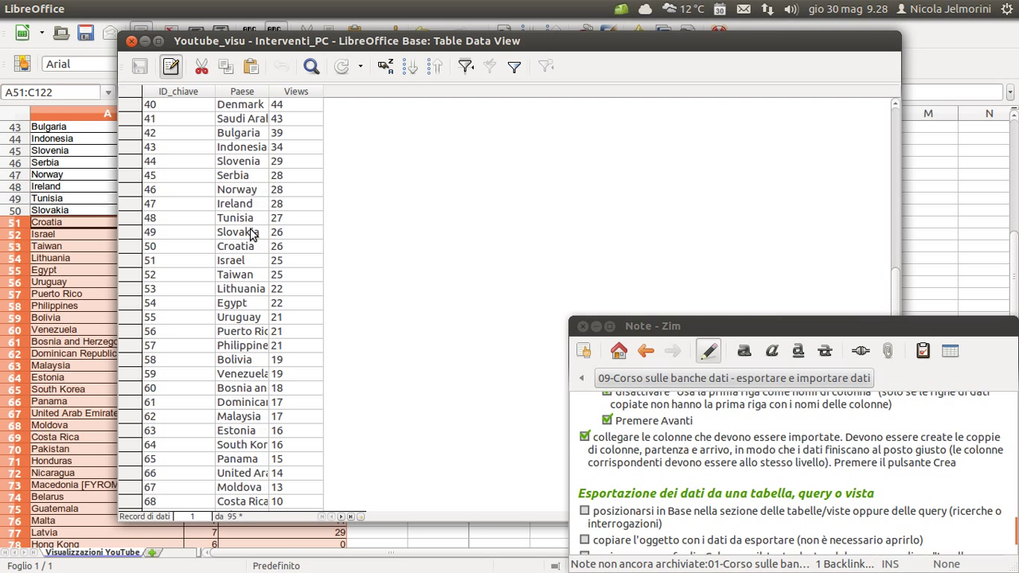
pyautogui.scroll(-2, 251, 233)
pyautogui.scroll(-2, 251, 233)
pyautogui.scroll(2, 252, 233)
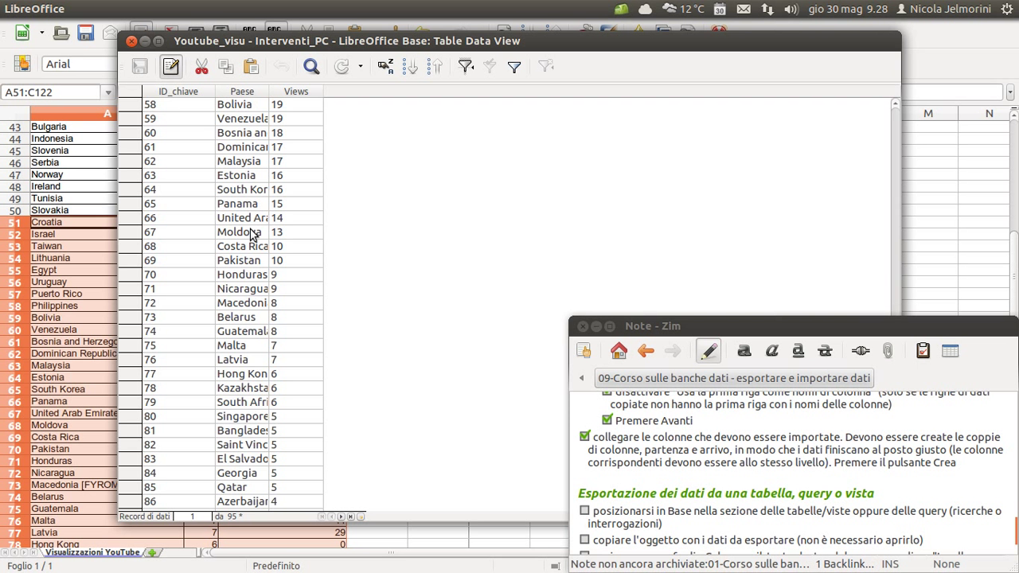
pyautogui.scroll(1, 251, 233)
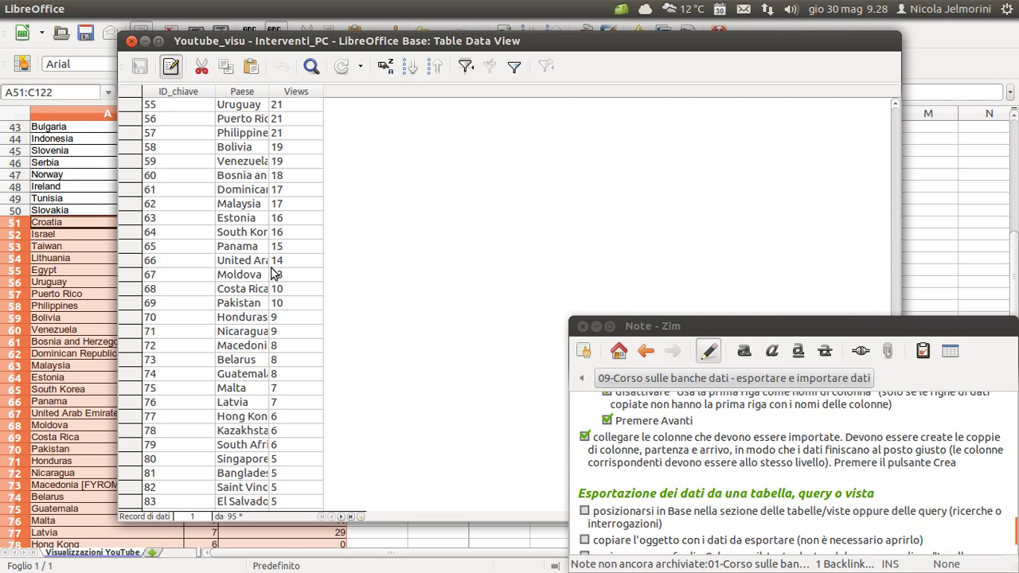
pyautogui.scroll(-1, 257, 334)
pyautogui.scroll(-11, 256, 334)
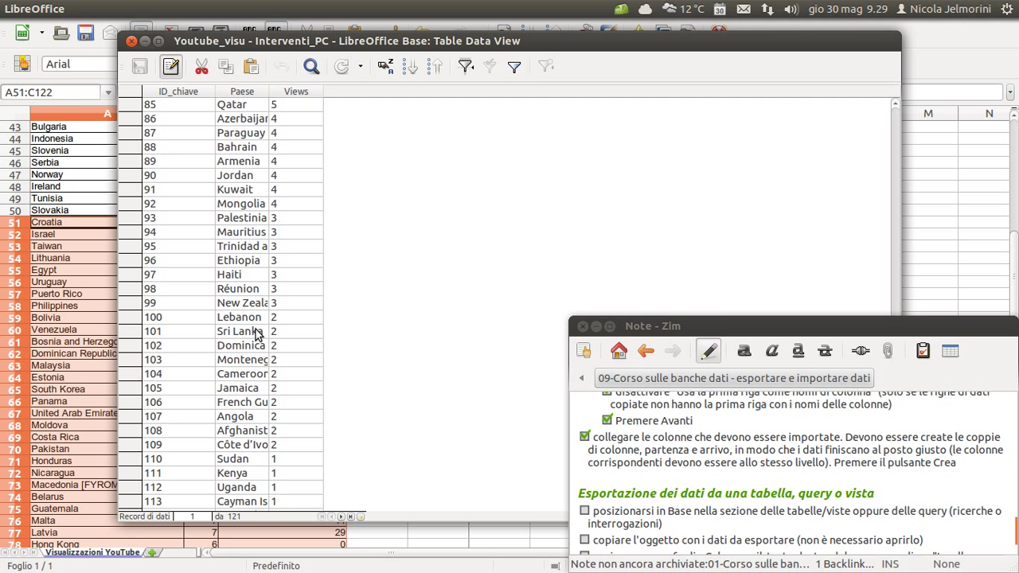
pyautogui.scroll(-1, 256, 334)
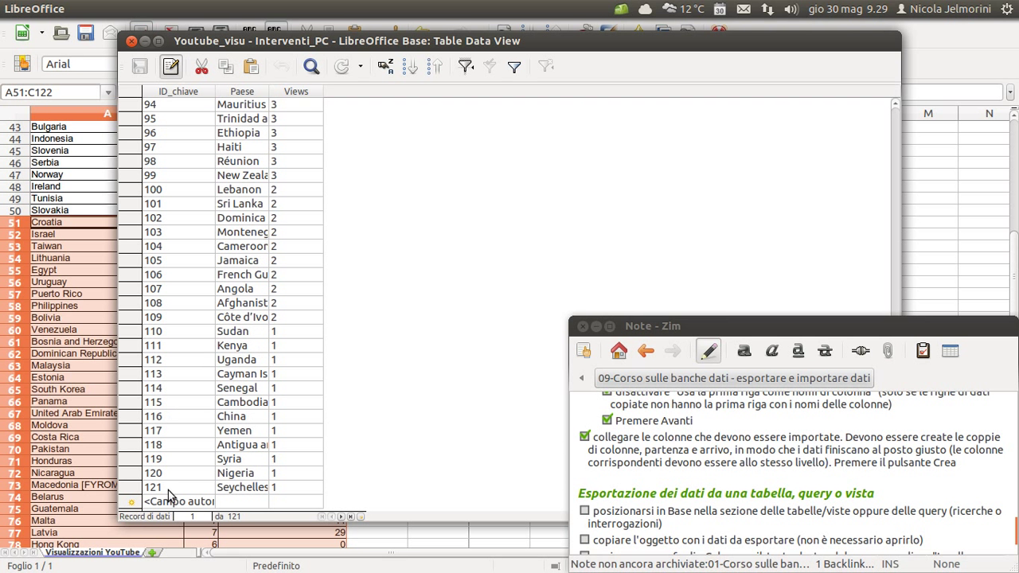
# Switch to the Calc report and examine its rows from the header to Seychelles for comparison with the Base table.
pyautogui.hotkey('alt', 'Tab')
pyautogui.scroll(5, 106, 245)
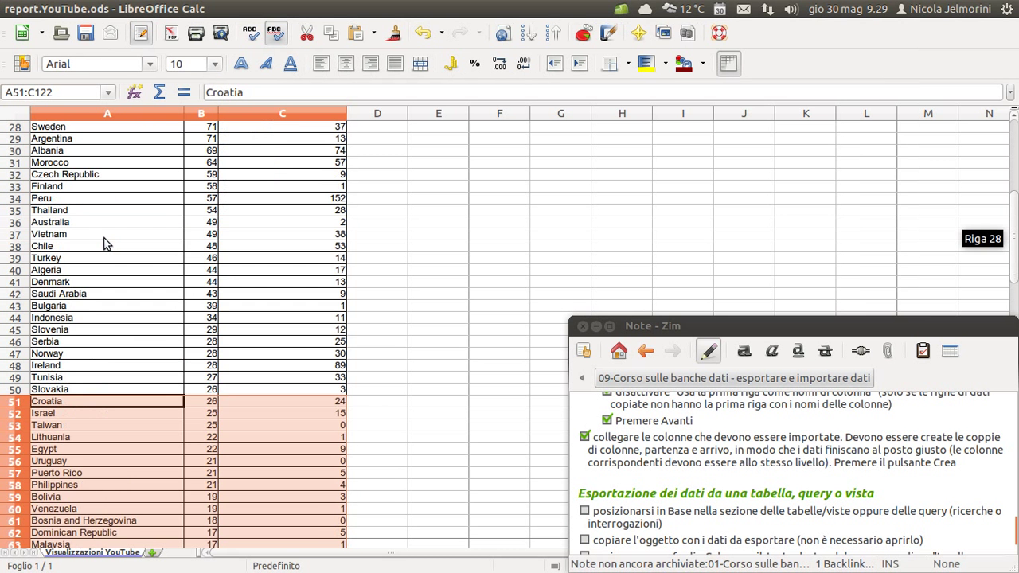
pyautogui.scroll(-10, 106, 244)
pyautogui.scroll(-15, 107, 244)
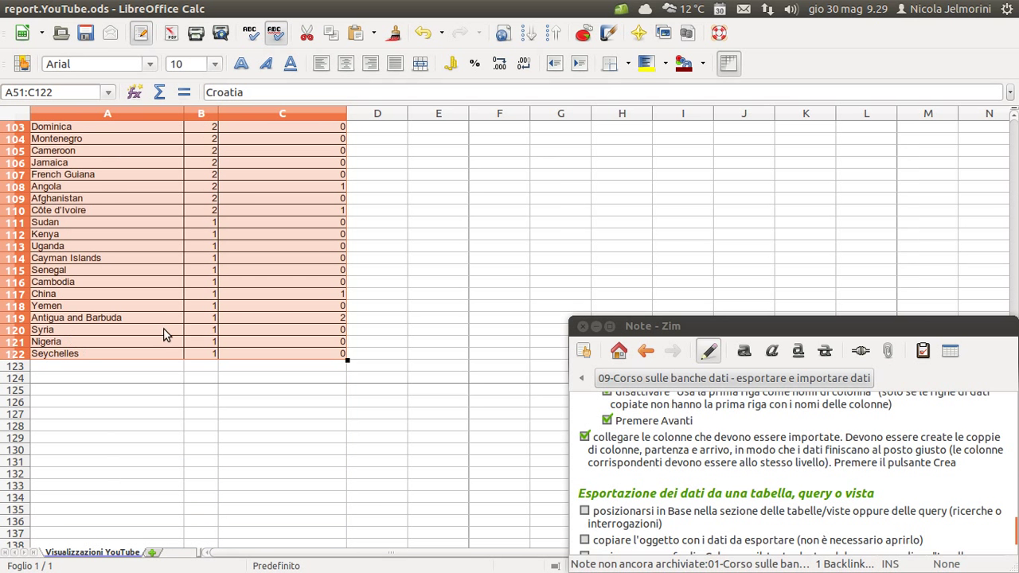
pyautogui.scroll(20, 147, 293)
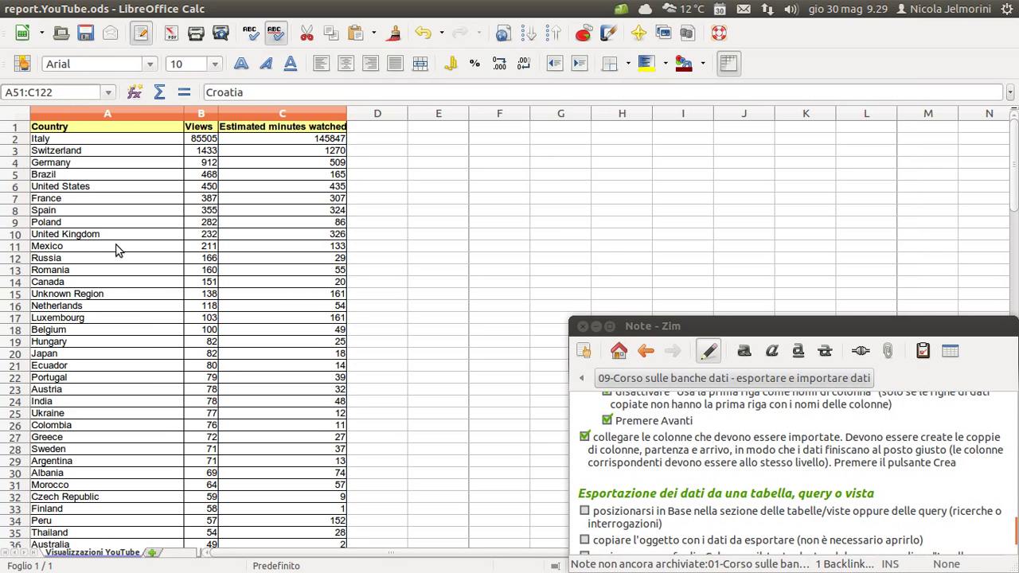
pyautogui.scroll(-6, 126, 260)
pyautogui.scroll(-20, 126, 260)
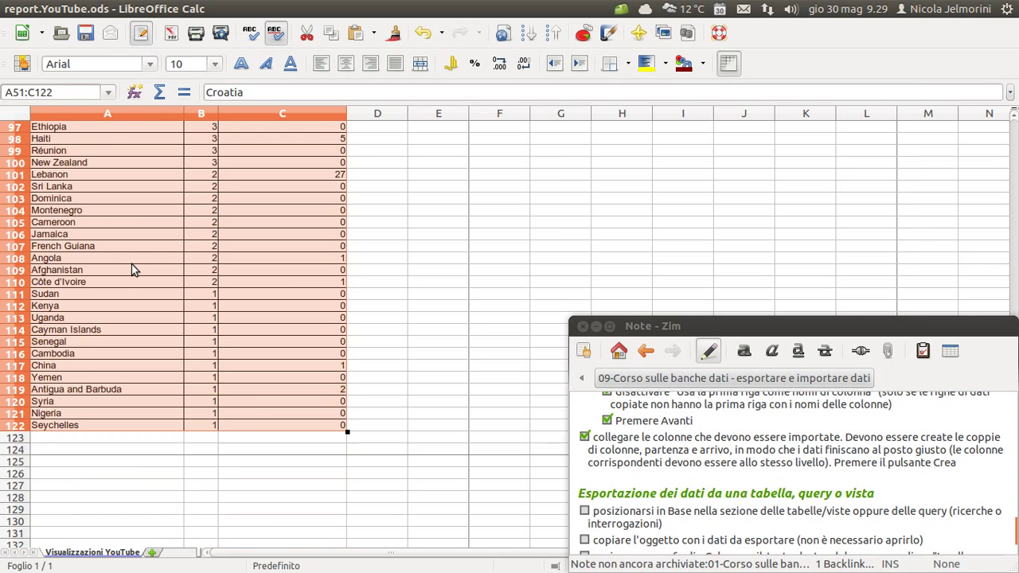
# Return to the Youtube_visu data in Base and review the records around Slovakia and Croatia, where the appended rows begin.
pyautogui.hotkey('alt', 'Tab')
pyautogui.scroll(15, 275, 374)
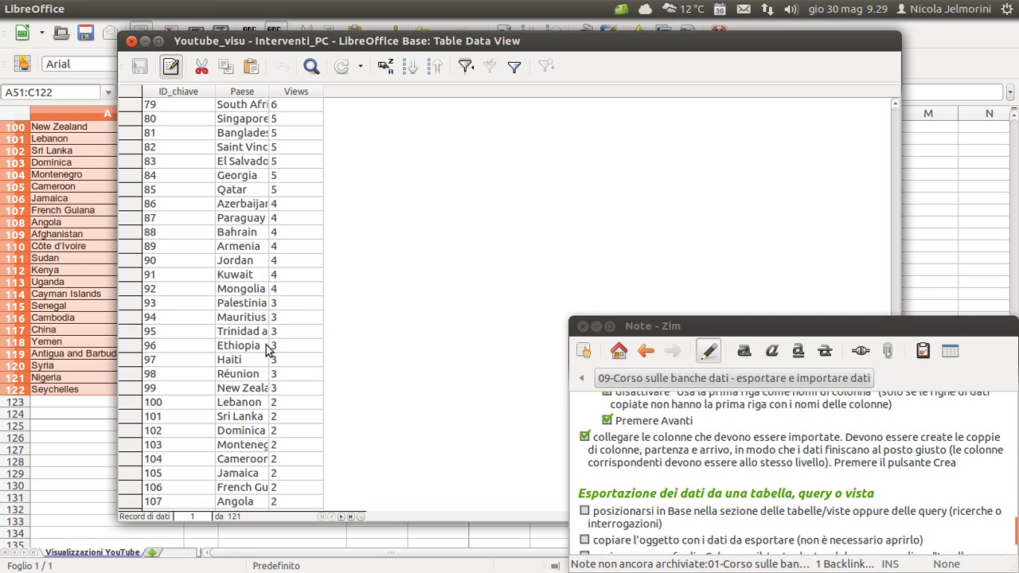
pyautogui.scroll(8, 268, 307)
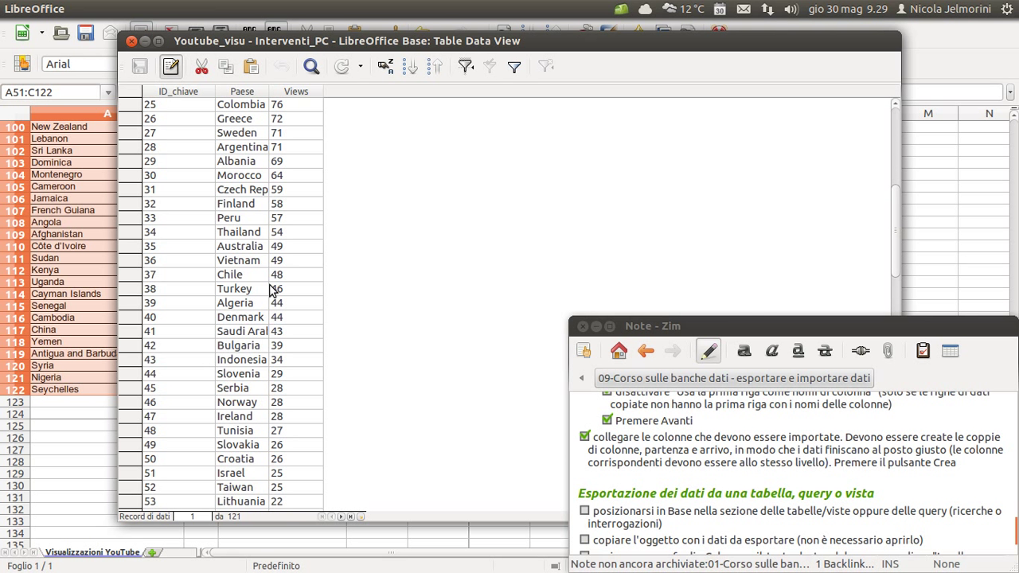
pyautogui.scroll(-1, 283, 326)
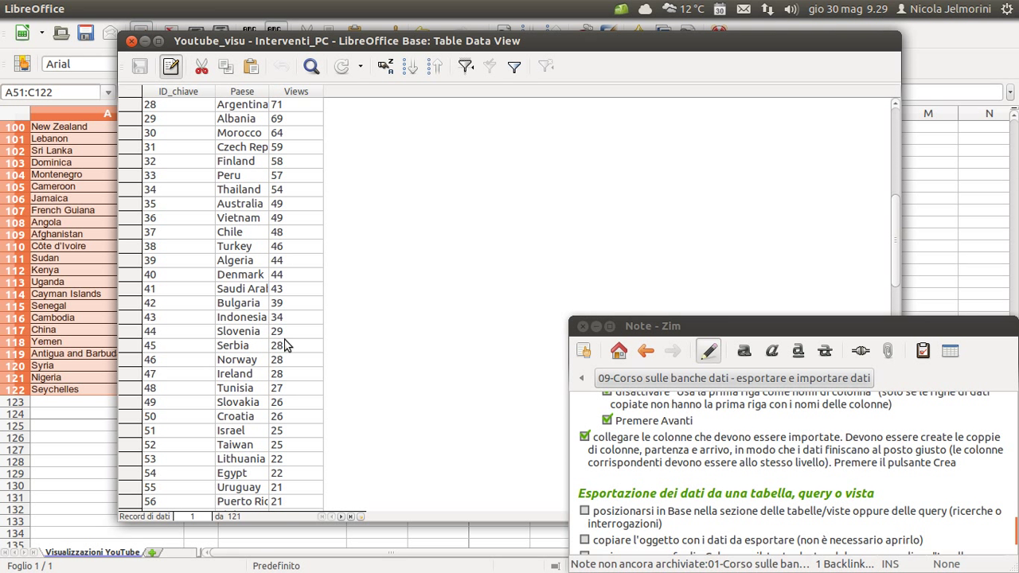
# Review the Youtube_visu records from Slovakia (record 49) through the last one, and close the table data.
pyautogui.scroll(-1, 281, 343)
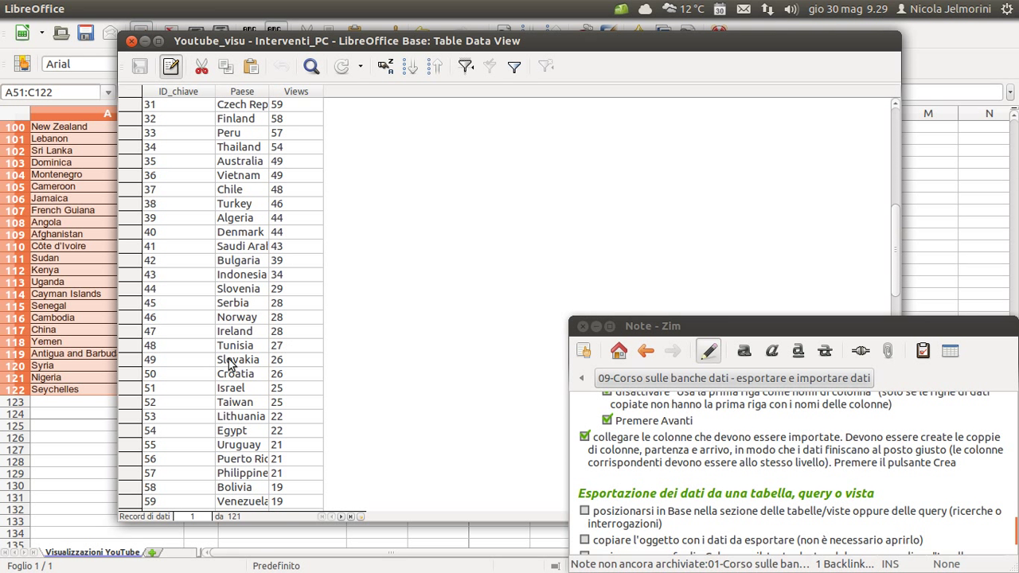
pyautogui.click(132, 361)
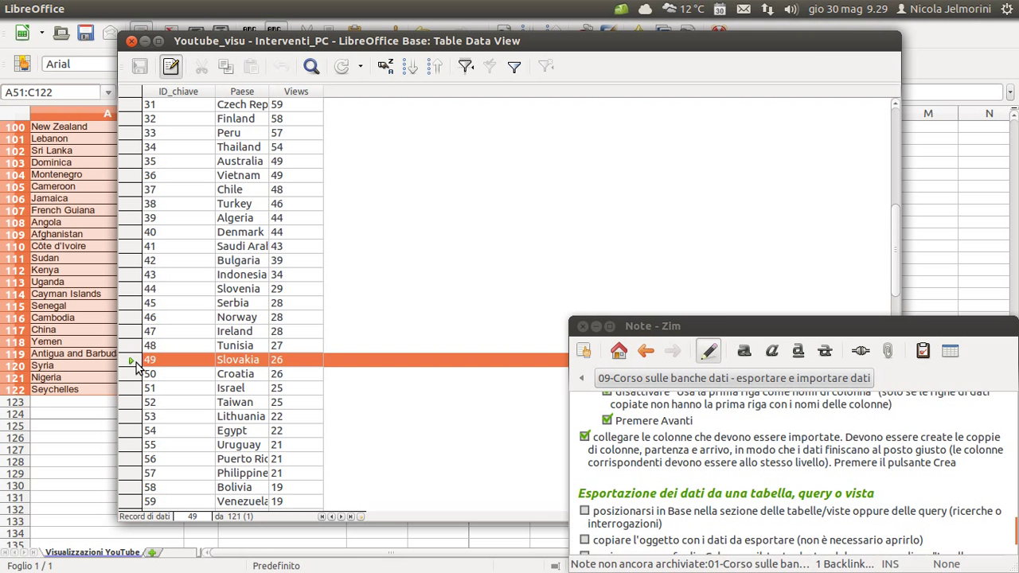
pyautogui.scroll(-5, 243, 358)
pyautogui.scroll(-8, 236, 318)
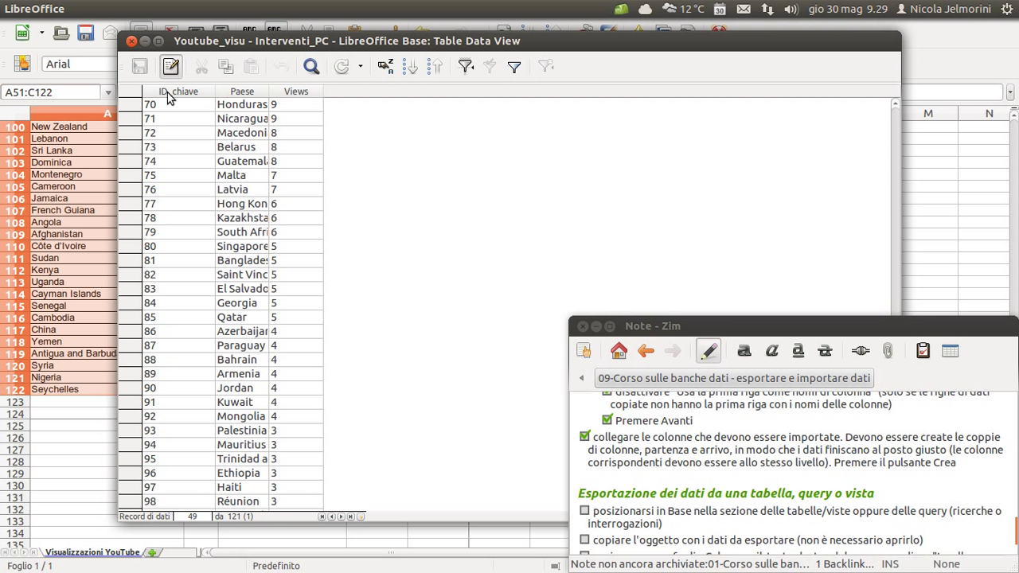
pyautogui.scroll(-8, 177, 407)
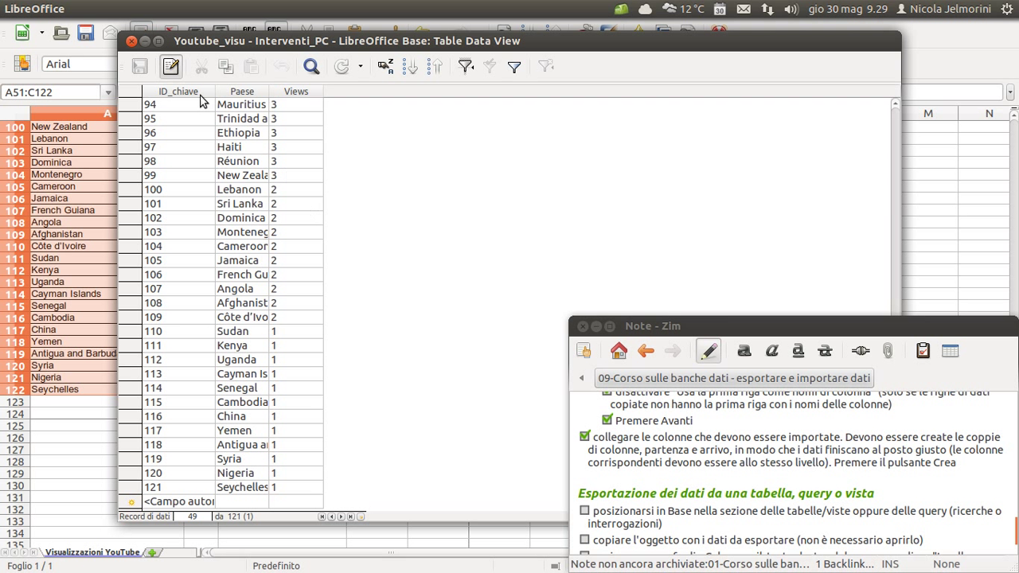
pyautogui.click(129, 42)
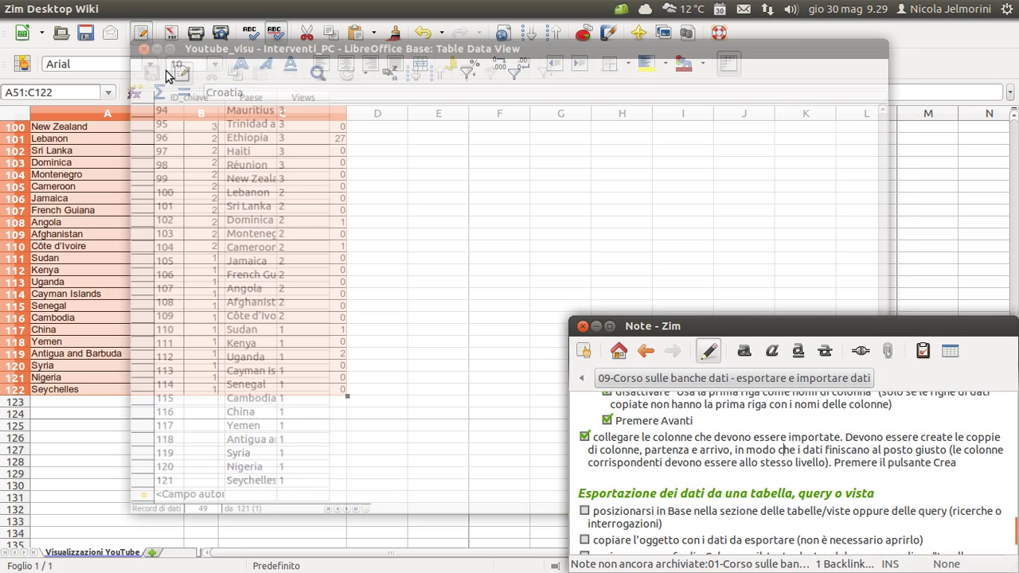
# Switch to the Calc report, select cell A2 (Italy) in its first data row, and return to the Base window.
pyautogui.hotkey('alt', 'Tab')
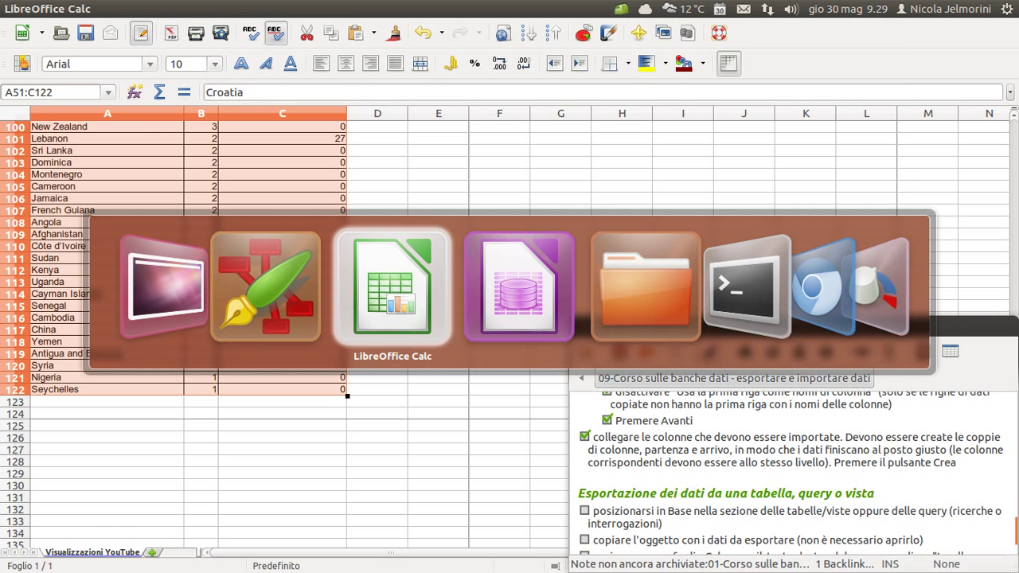
pyautogui.hotkey('alt', 'Tab')
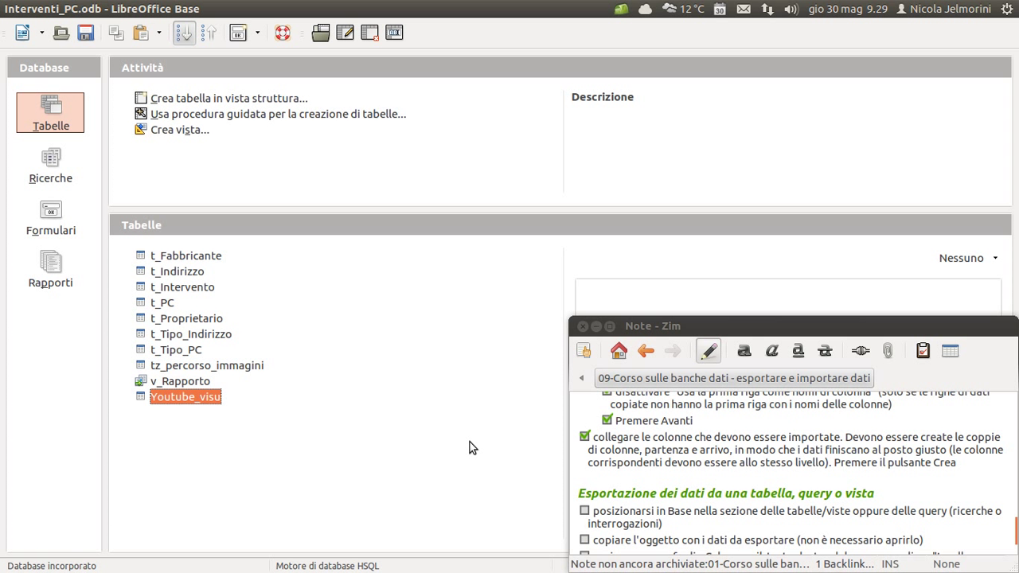
pyautogui.hotkey('alt', 'Tab')
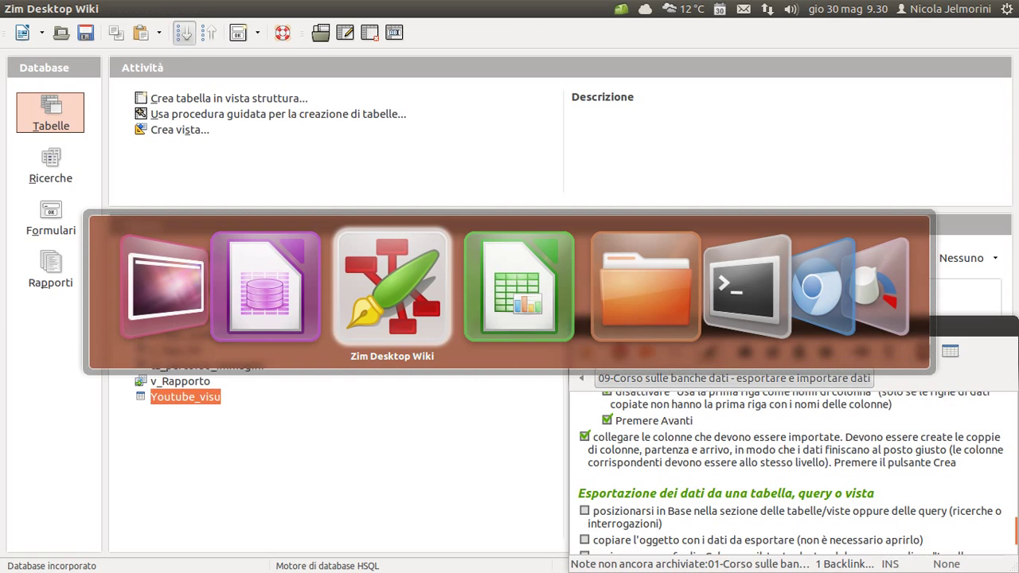
pyautogui.hotkey('alt', 'Tab')
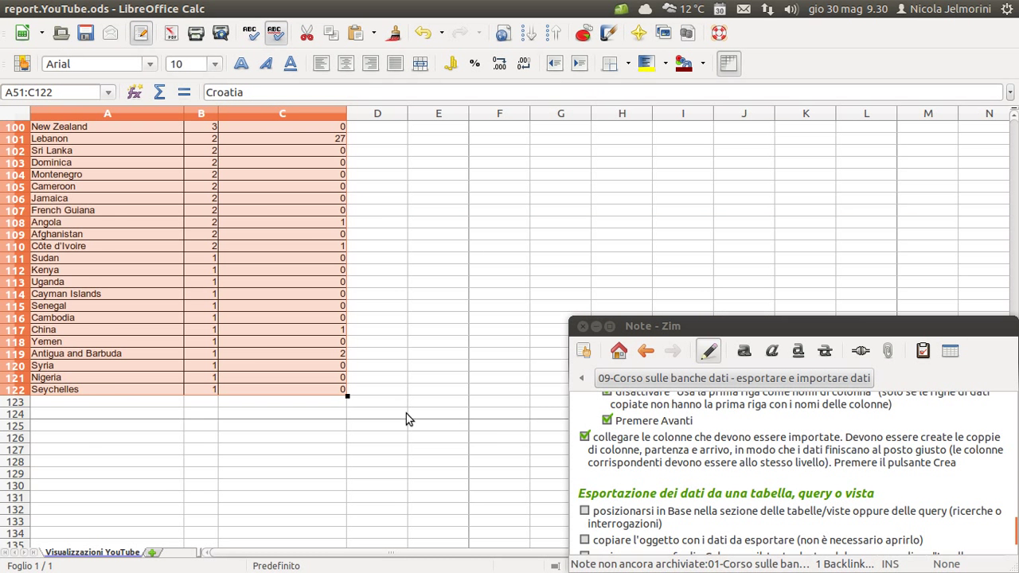
pyautogui.scroll(20, 405, 413)
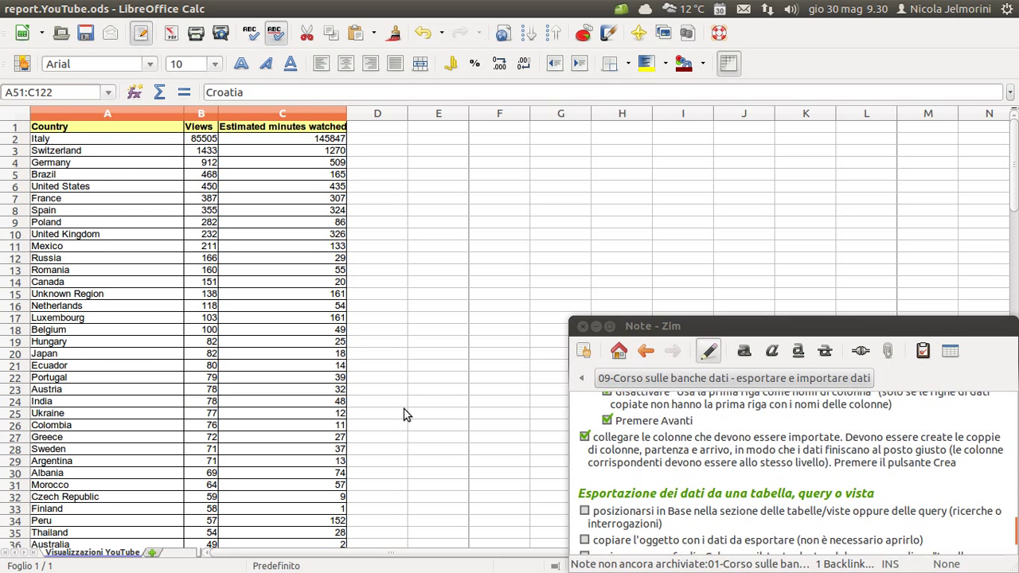
pyautogui.click(83, 140)
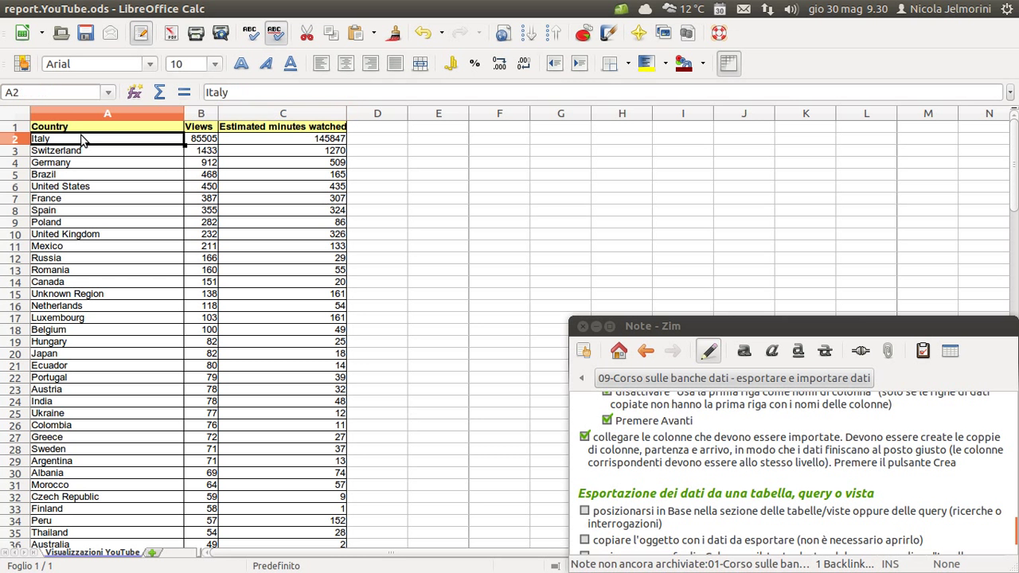
pyautogui.hotkey('alt', 'Tab')
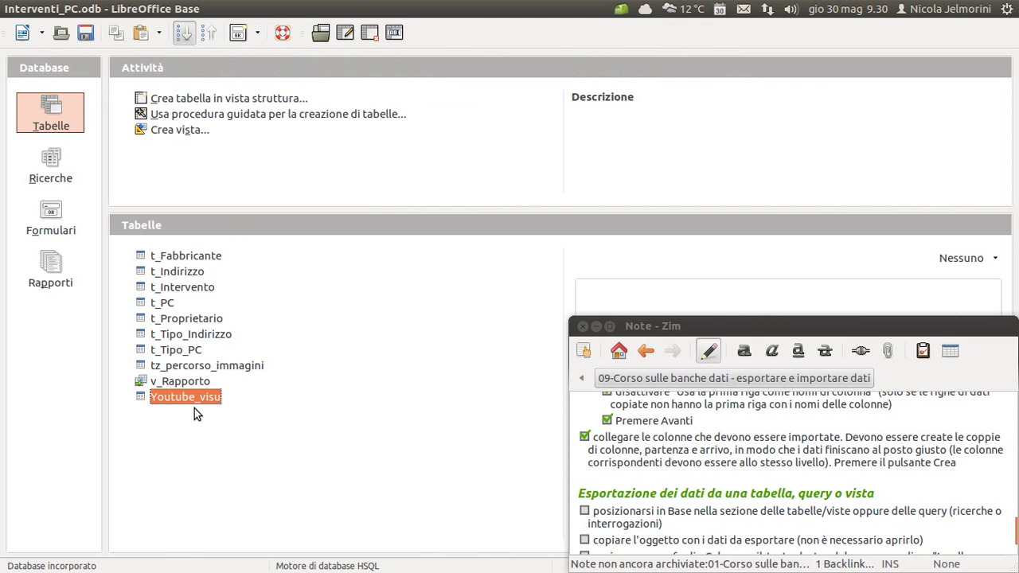
# Reopen the Youtube_visu data to inspect the empty record after Seychelles, and close the table.
pyautogui.doubleClick(198, 397)
pyautogui.scroll(-20, 236, 352)
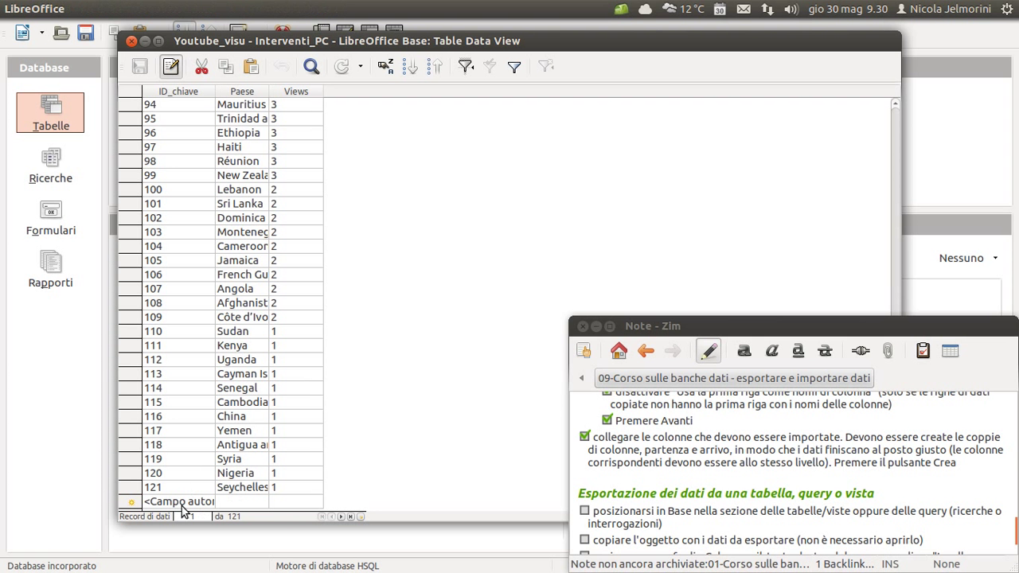
pyautogui.click(286, 498)
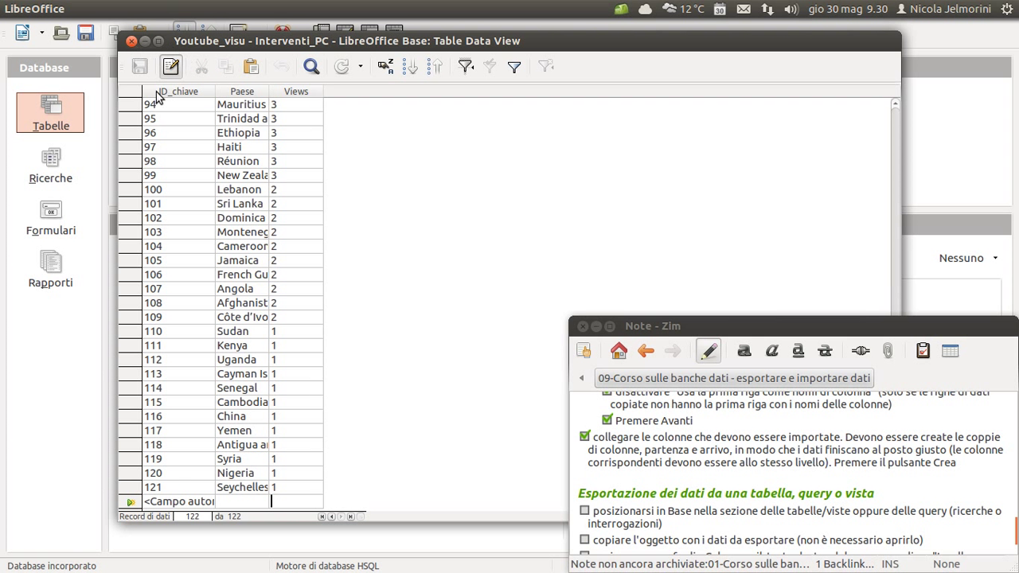
pyautogui.click(132, 40)
pyautogui.hotkey('alt', 'Tab')
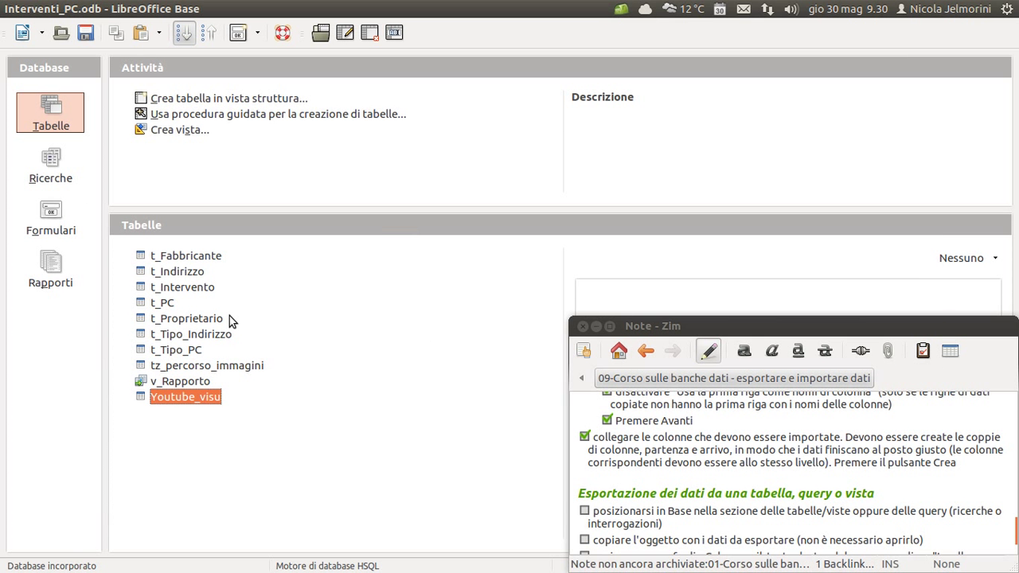
# In the Calc report, highlight the range A2:C17 as a sample, reselect cell A2, and return to Base.
pyautogui.hotkey('alt', 'Tab')
pyautogui.press('Tab')
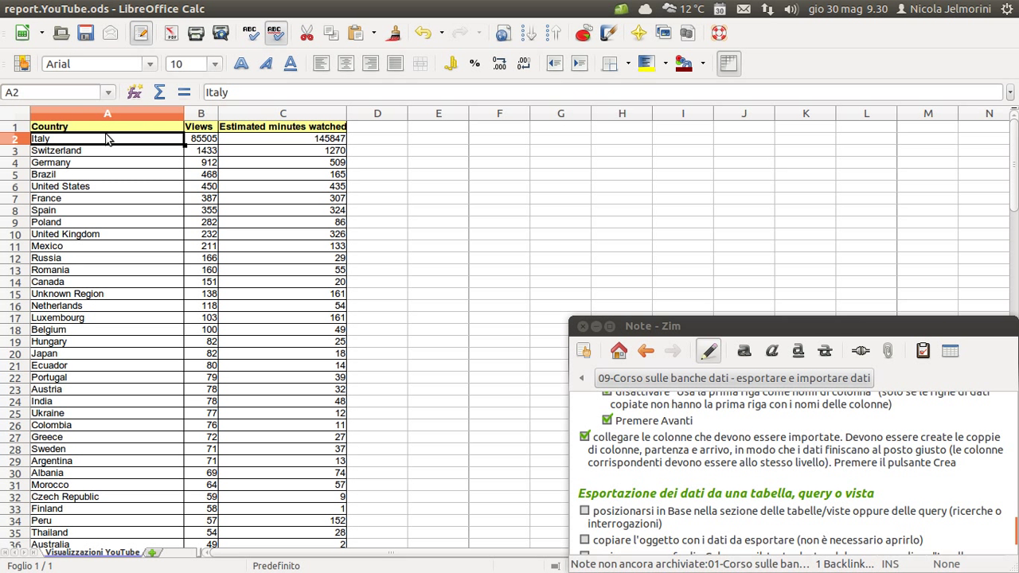
pyautogui.moveTo(199, 142); pyautogui.dragTo(279, 325)
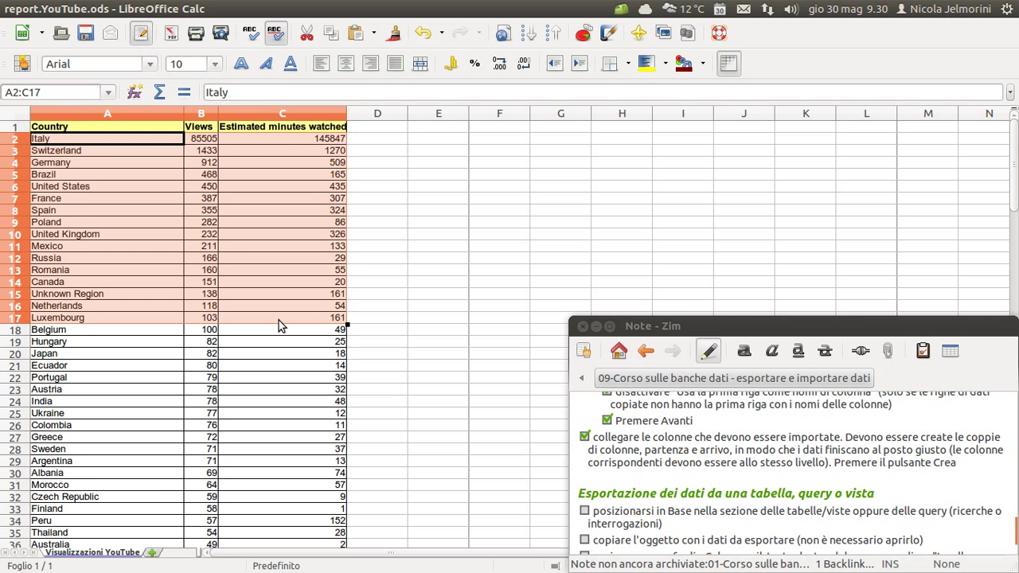
pyautogui.scroll(-3, 279, 320)
pyautogui.scroll(3, 278, 320)
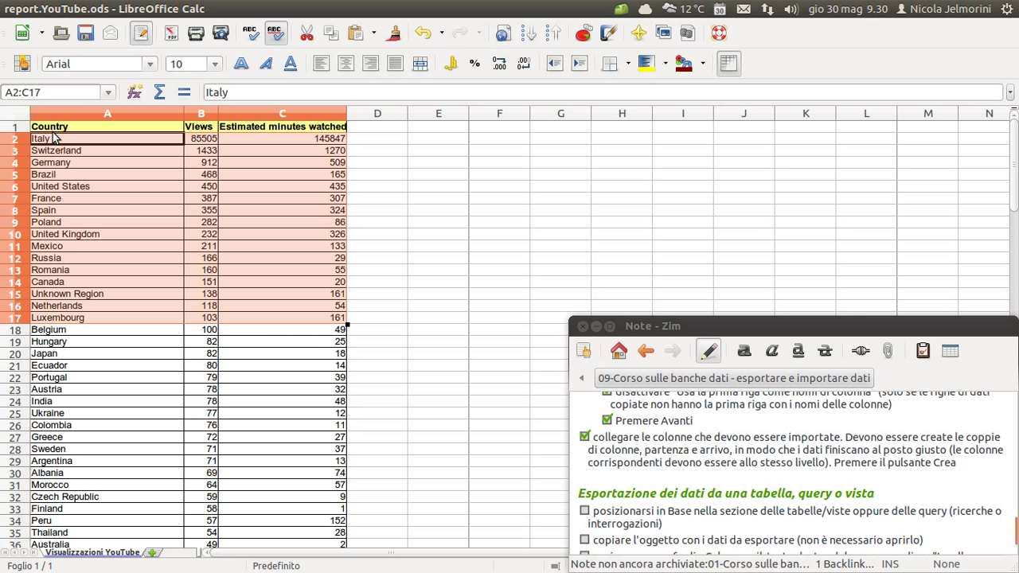
pyautogui.click(80, 140)
pyautogui.hotkey('alt', 'Tab')
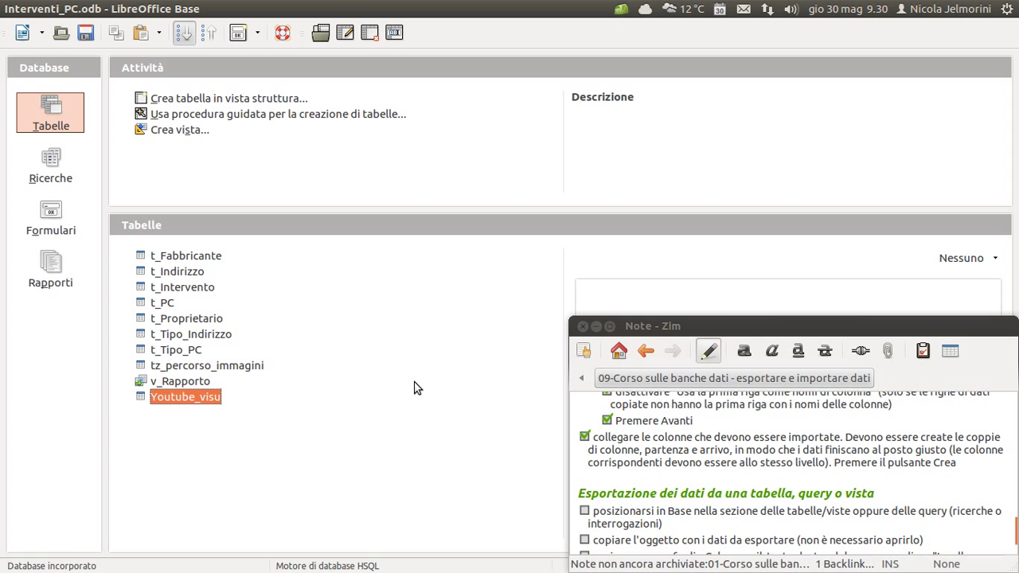
# Examine the first item of the Zim checklist section "Esportazione dei dati da una tabella, query o vista".
pyautogui.scroll(-2, 689, 446)
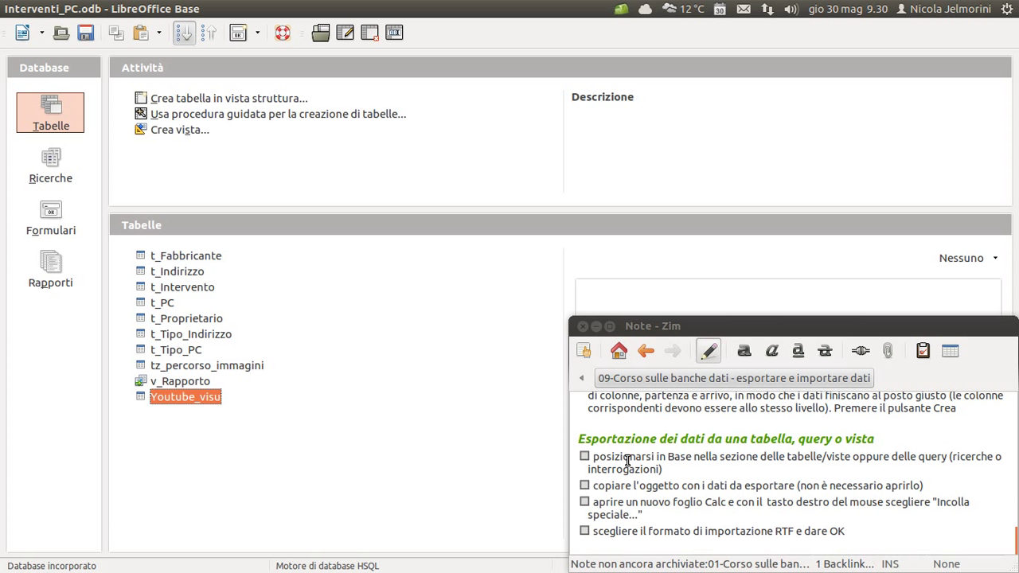
pyautogui.click(437, 318)
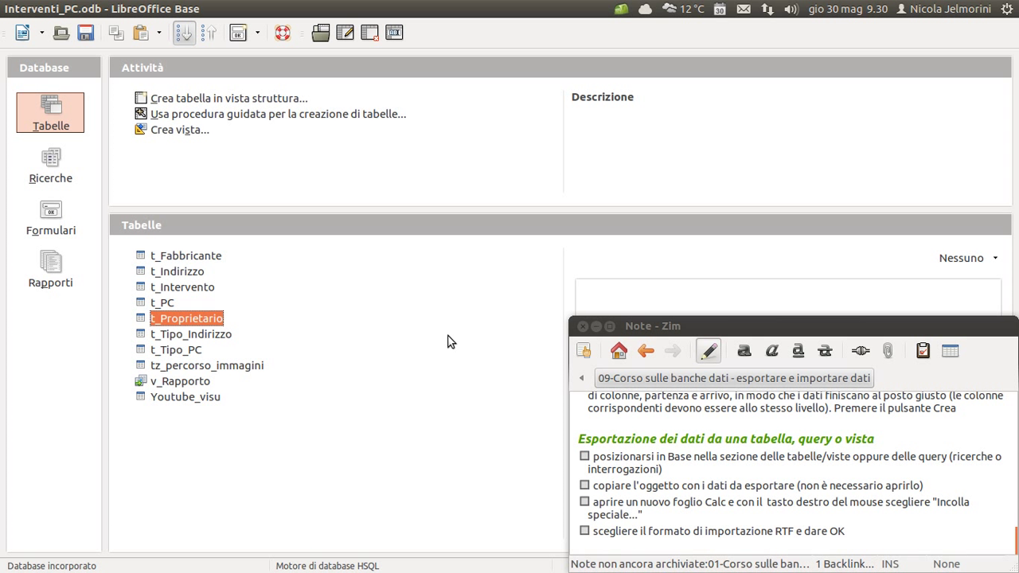
pyautogui.moveTo(635, 455); pyautogui.dragTo(878, 455)
pyautogui.click(877, 457)
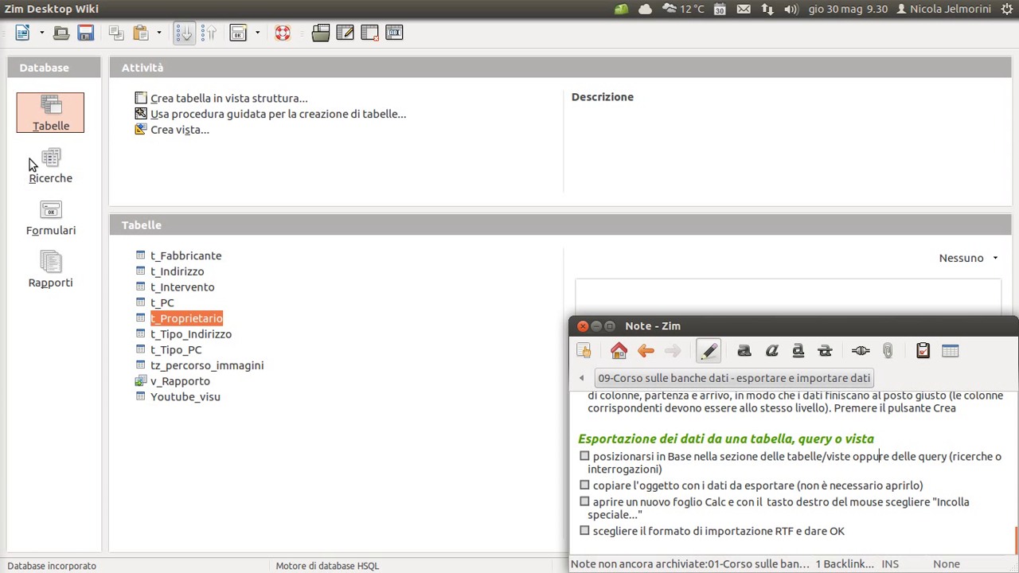
# View the t_Intervento table's data, close it, and select the v_Rapporto view.
pyautogui.click(147, 288)
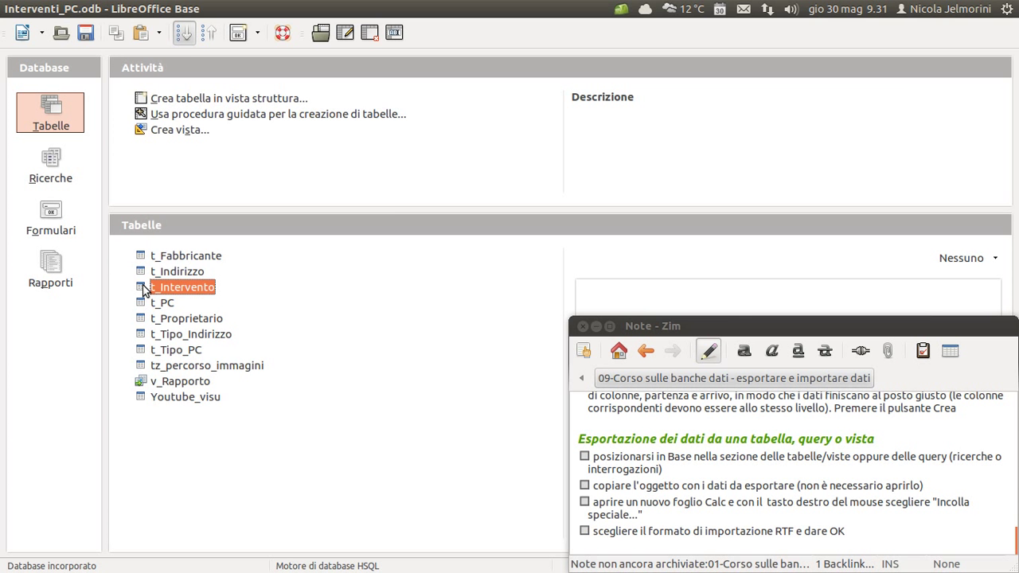
pyautogui.doubleClick(147, 288)
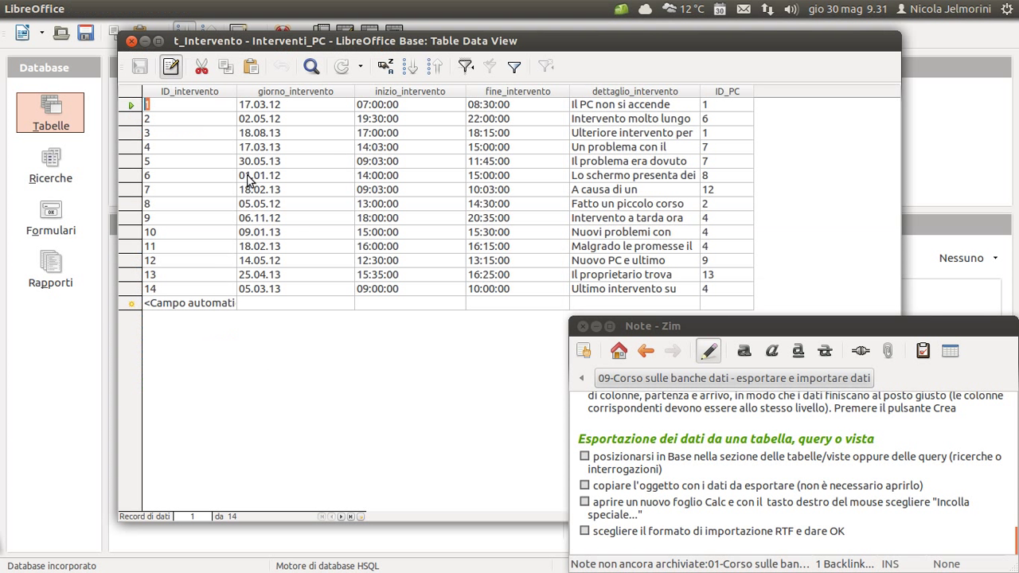
pyautogui.click(132, 40)
pyautogui.click(159, 384)
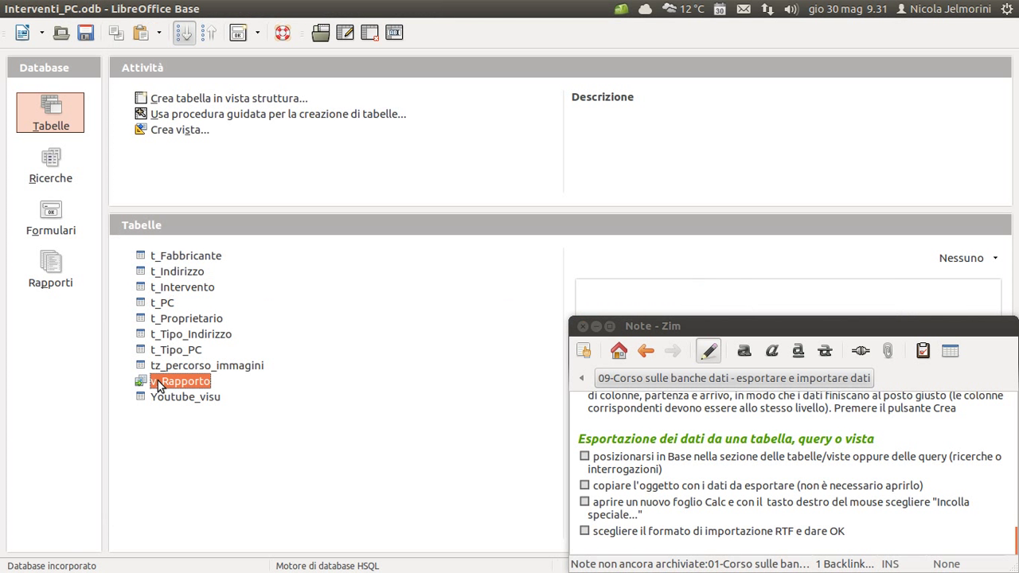
# Show the database's queries and look through them, ending with q_proprietario_indirizzo_inner selected.
pyautogui.click(51, 166)
pyautogui.click(166, 296)
pyautogui.click(188, 335)
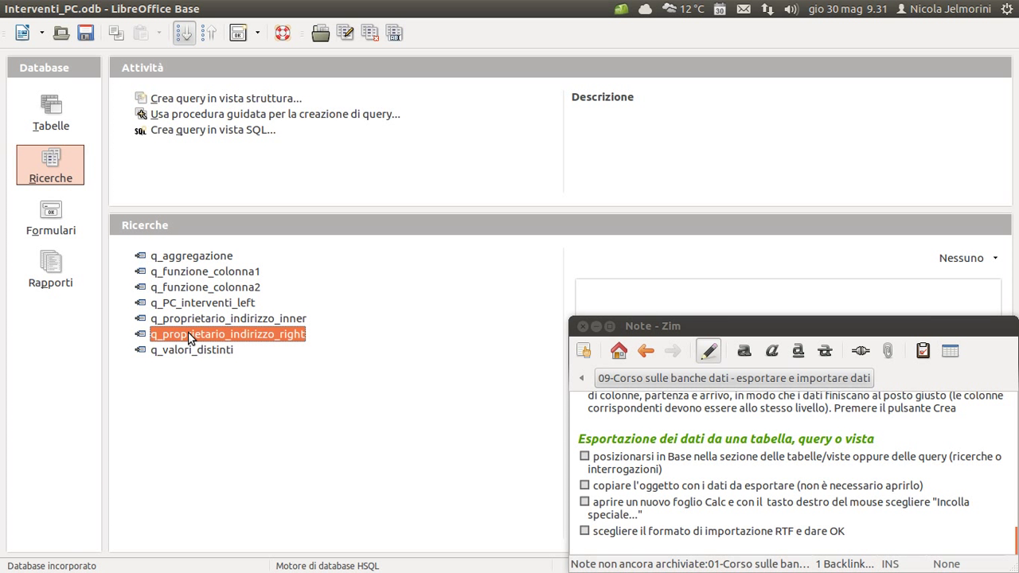
pyautogui.click(189, 350)
pyautogui.click(184, 318)
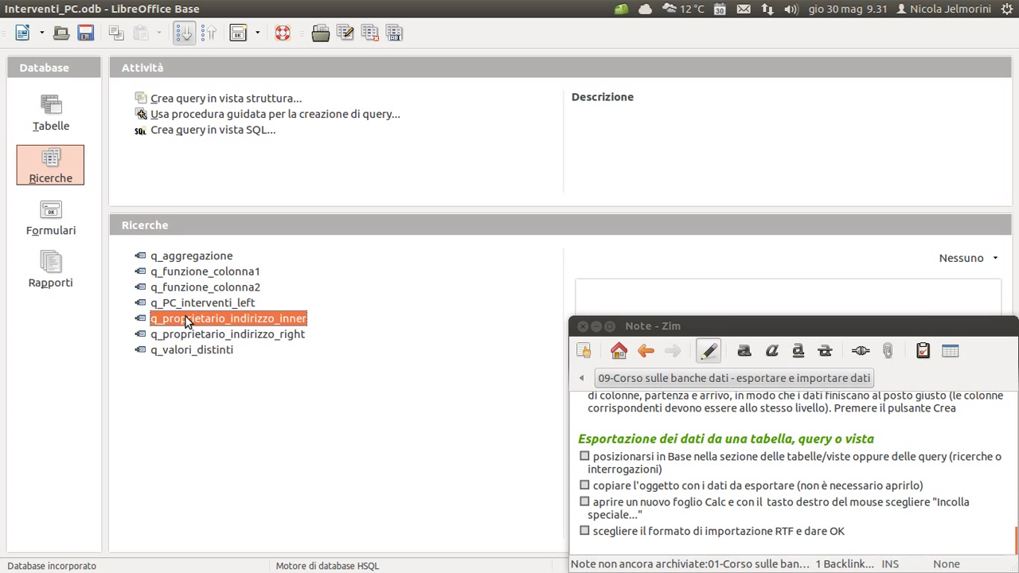
# Return to the tables section in Base and mark the "posizionarsi in Base" item as done in the Zim export checklist.
pyautogui.click(48, 112)
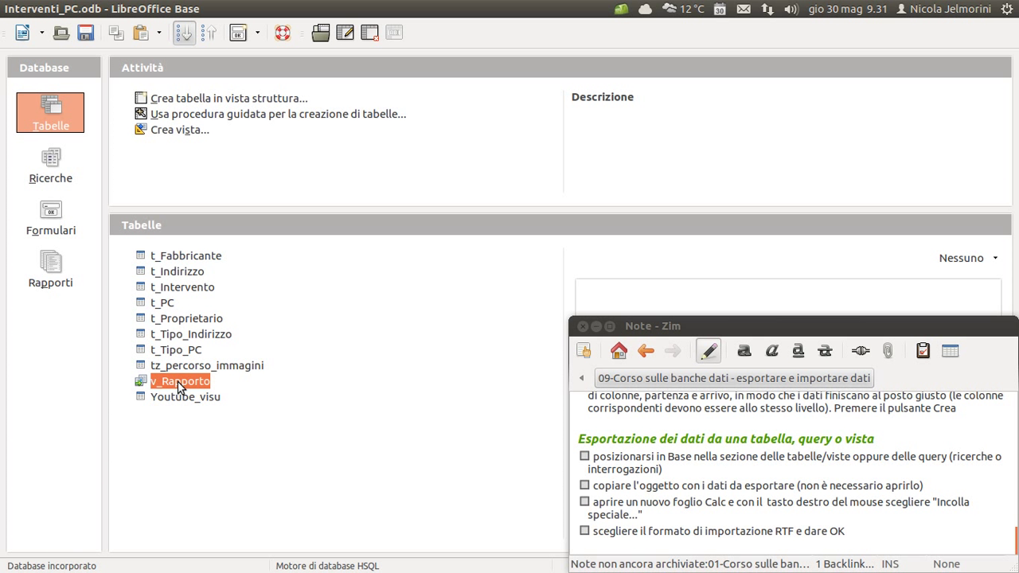
pyautogui.hotkey('alt', 'Tab')
pyautogui.hotkey('alt', 'Tab')
pyautogui.hotkey('alt', 'Tab')
pyautogui.moveTo(691, 470); pyautogui.dragTo(585, 464)
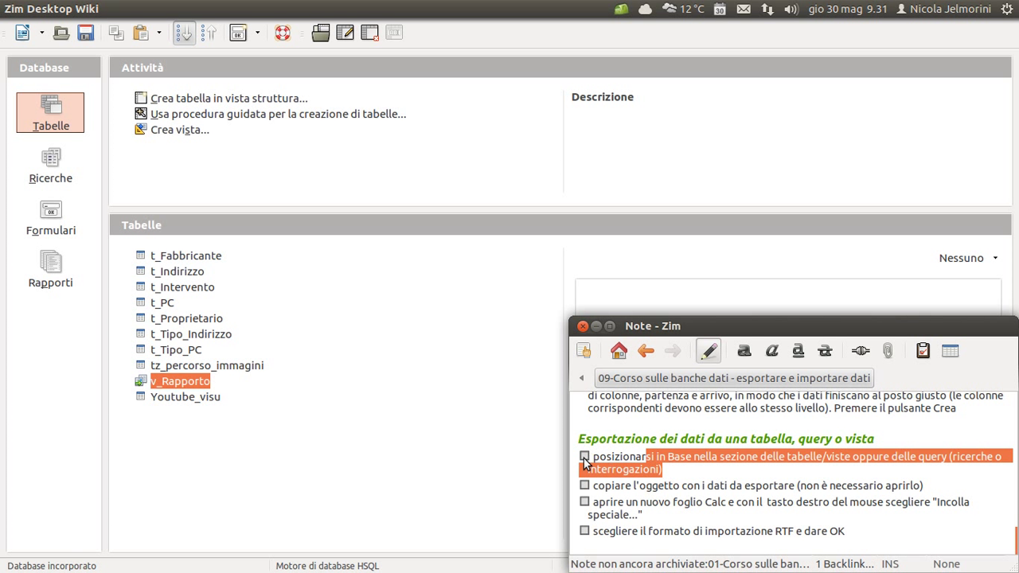
pyautogui.click(584, 457)
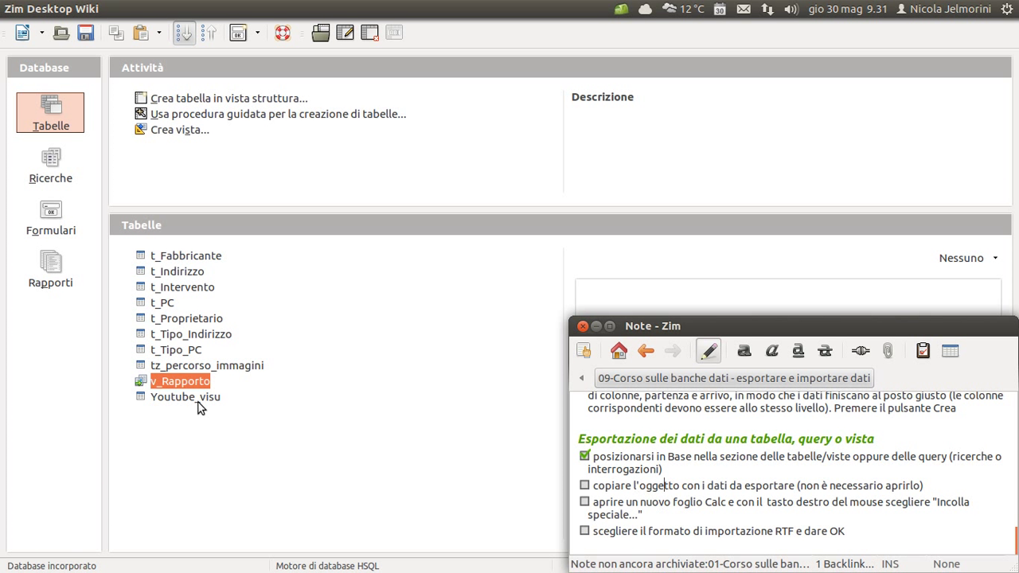
# Copy the t_Proprietario table and mark the "copiare l'oggetto" and "aprire un nuovo foglio Calc" items as done in the Zim checklist.
pyautogui.click(161, 318)
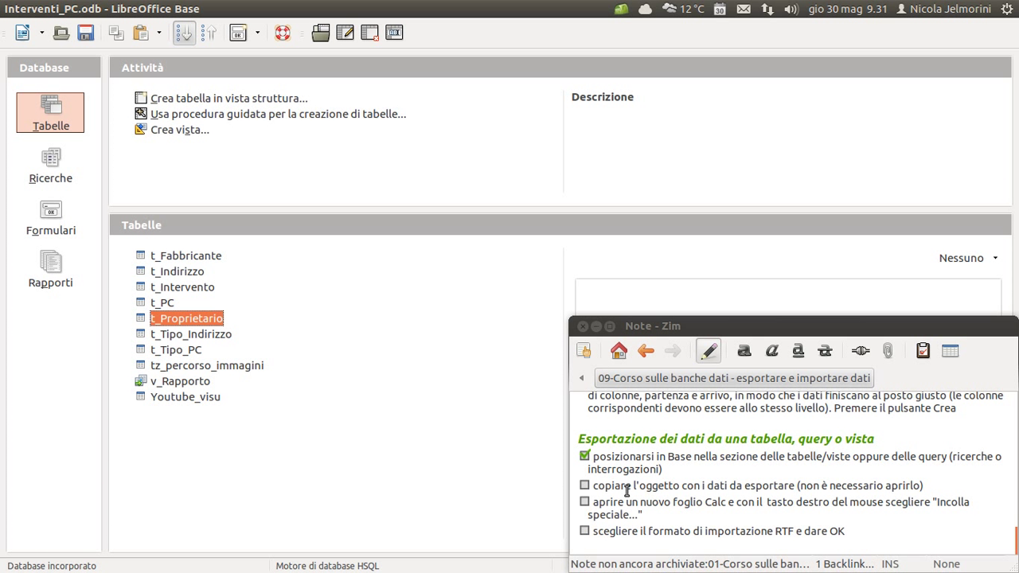
pyautogui.click(584, 486)
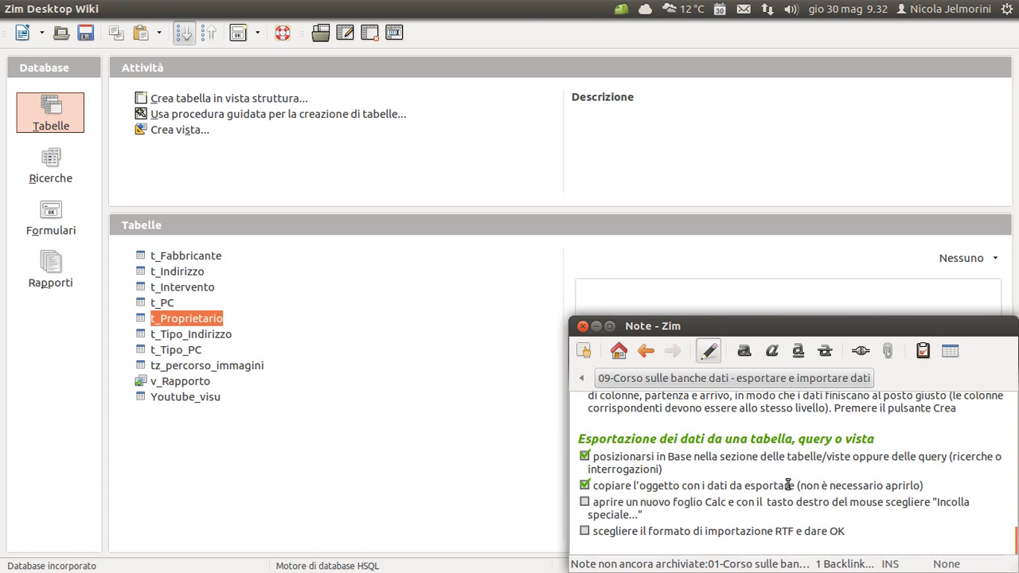
pyautogui.click(143, 321)
pyautogui.rightClick(144, 321)
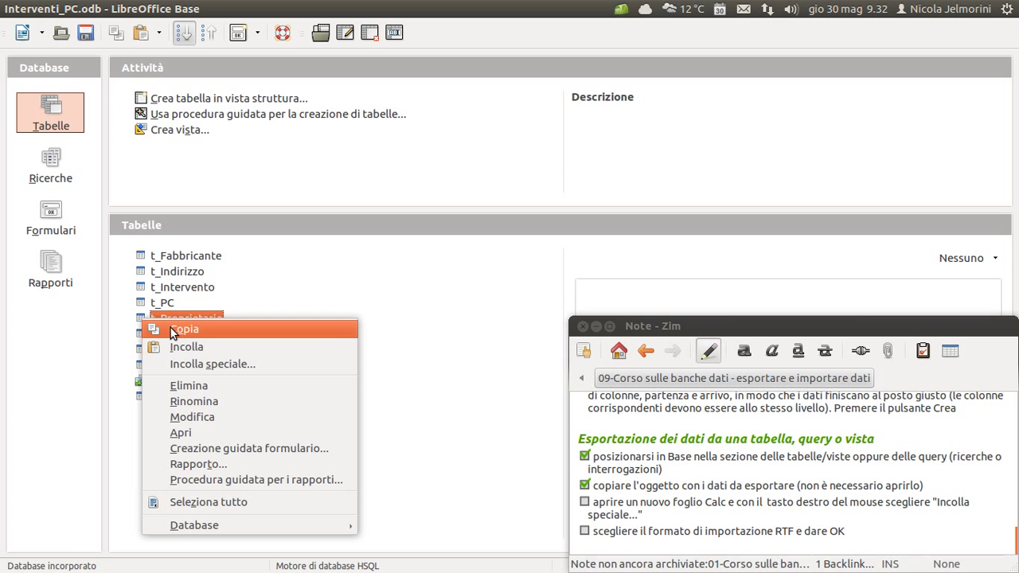
pyautogui.click(270, 323)
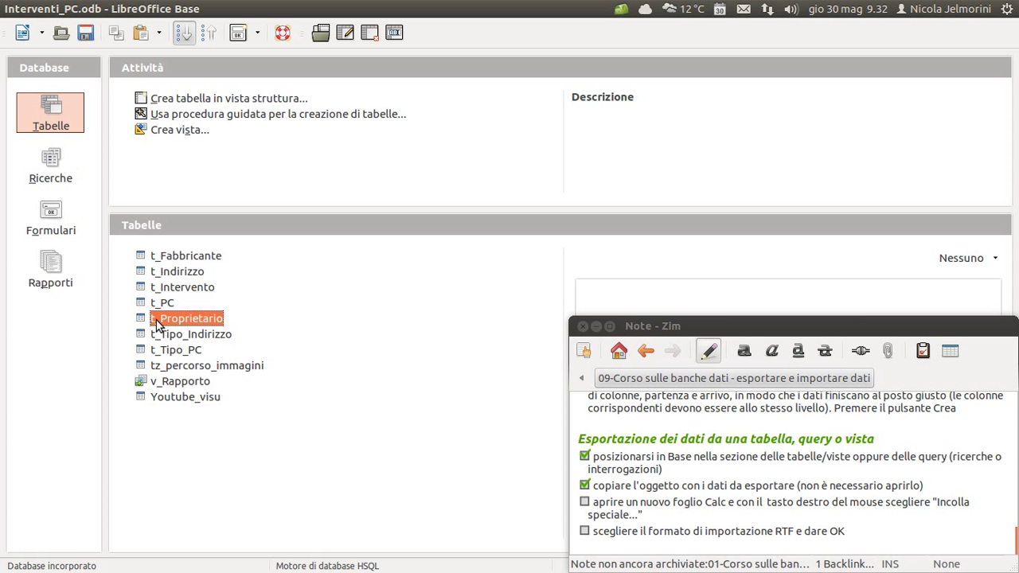
pyautogui.rightClick(135, 315)
pyautogui.click(167, 327)
pyautogui.click(584, 503)
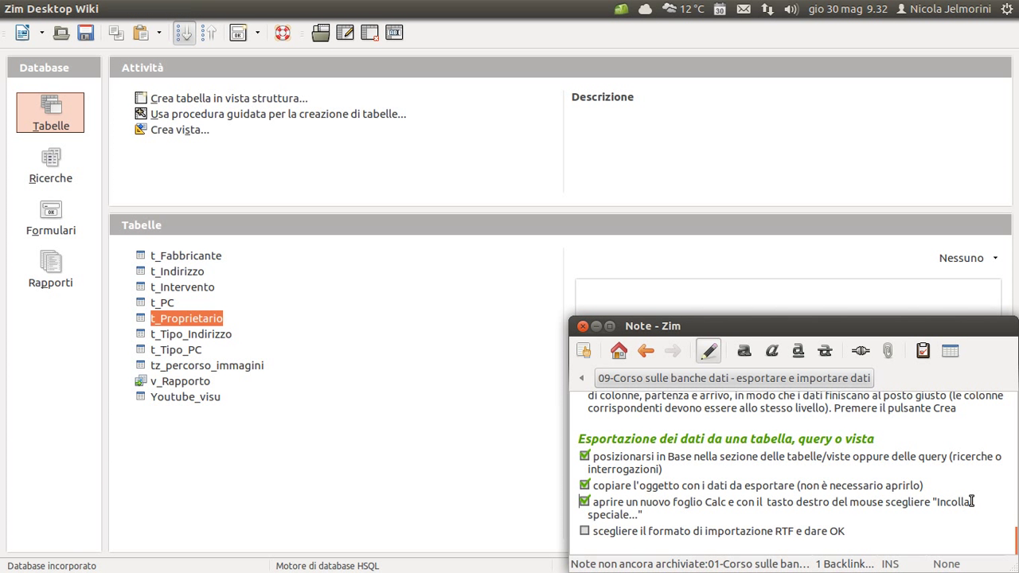
# Switch to the report.YouTube.ods spreadsheet in Calc and add a new sheet after Visualizzazioni YouTube.
pyautogui.hotkey('alt', 'Tab')
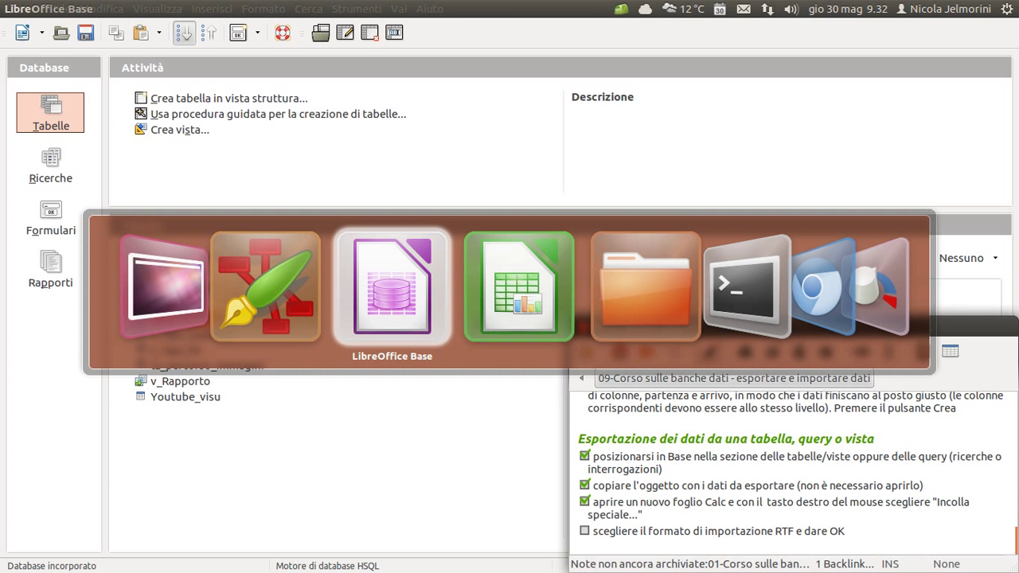
pyautogui.hotkey('alt', 'Tab')
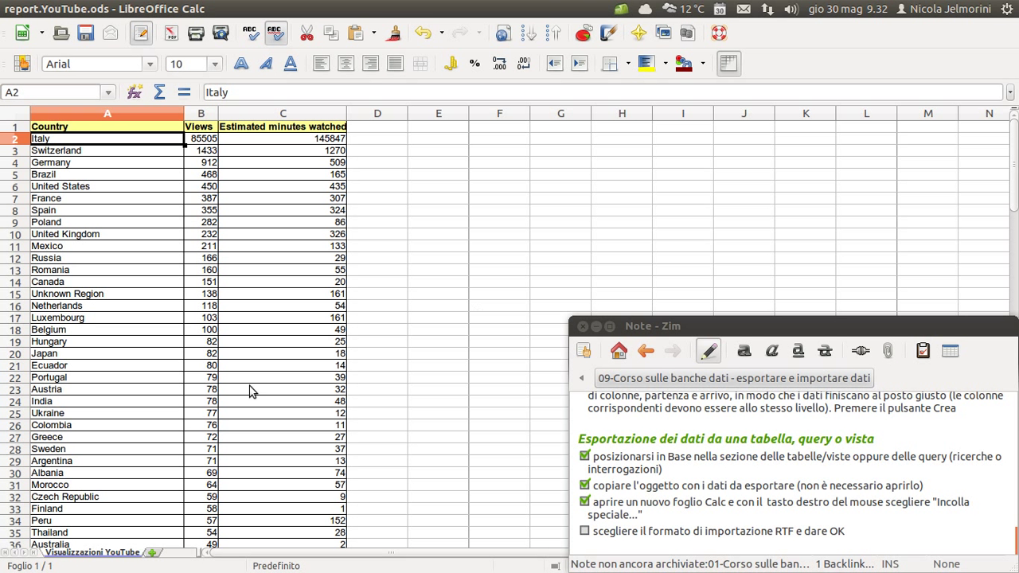
pyautogui.click(154, 552)
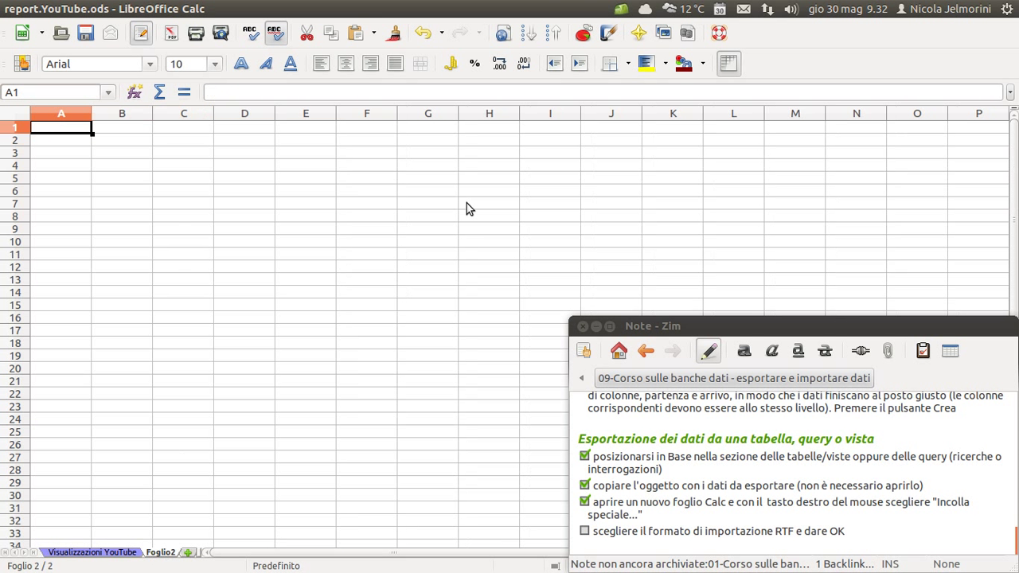
# Paste the copied table at cell A2 as formatted text (RTF), marking the RTF format item as done in the Zim checklist.
pyautogui.rightClick(67, 142)
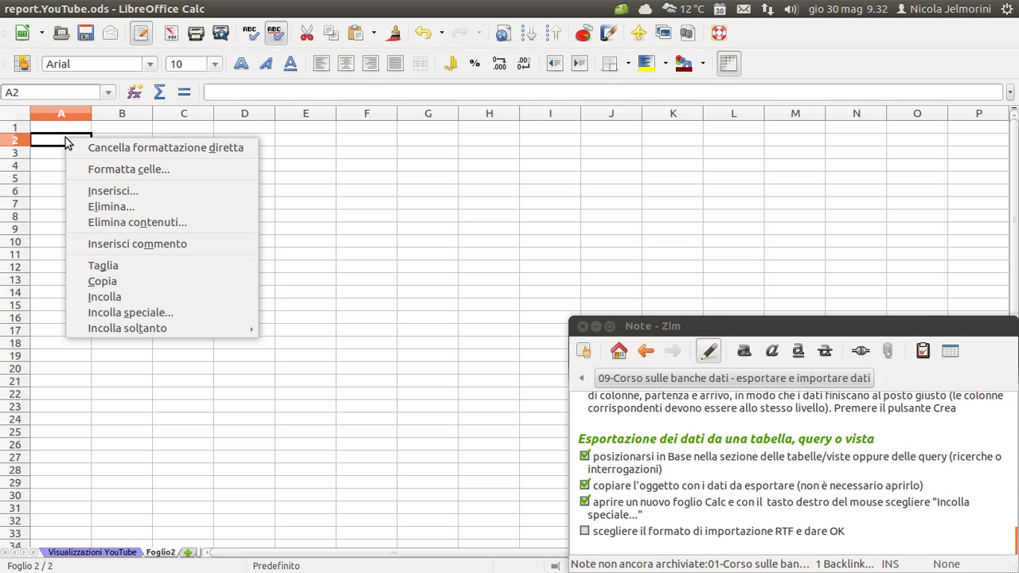
pyautogui.click(139, 313)
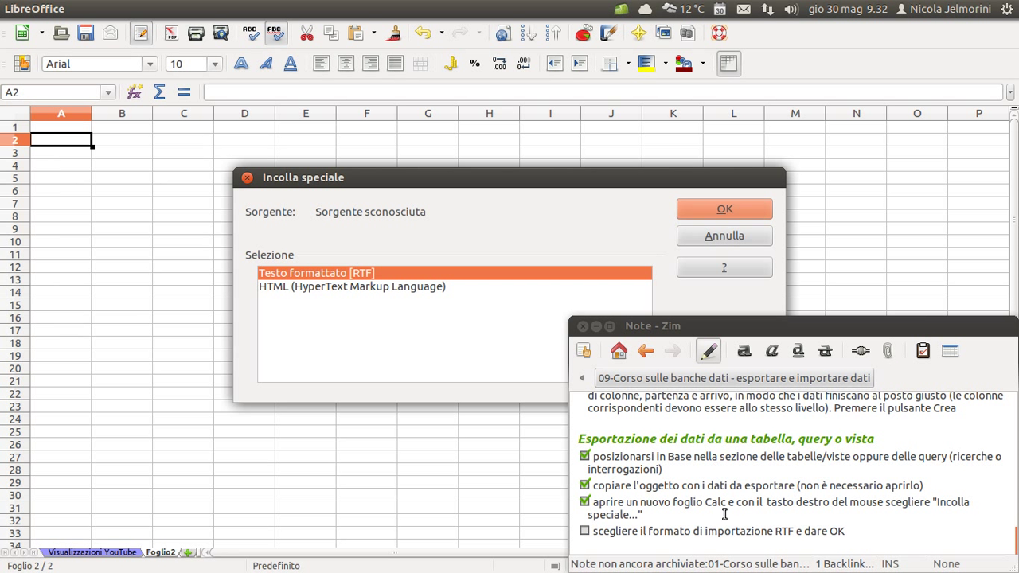
pyautogui.click(586, 532)
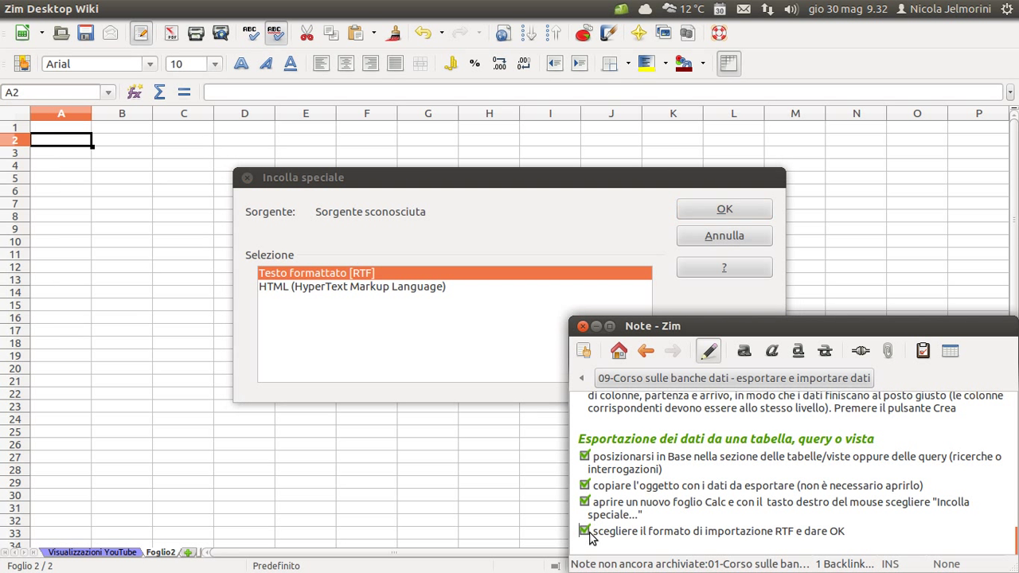
pyautogui.click(305, 275)
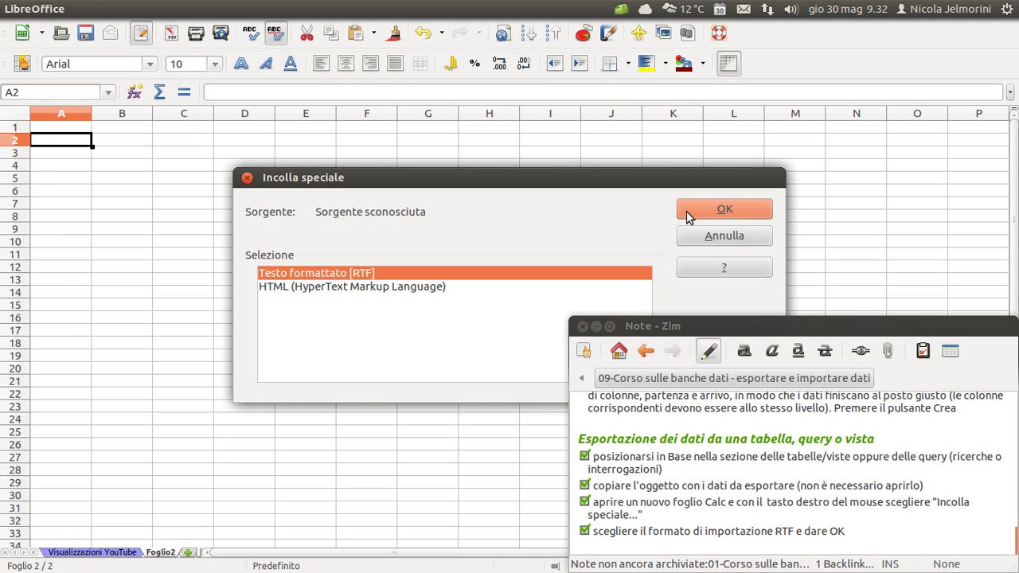
pyautogui.click(705, 208)
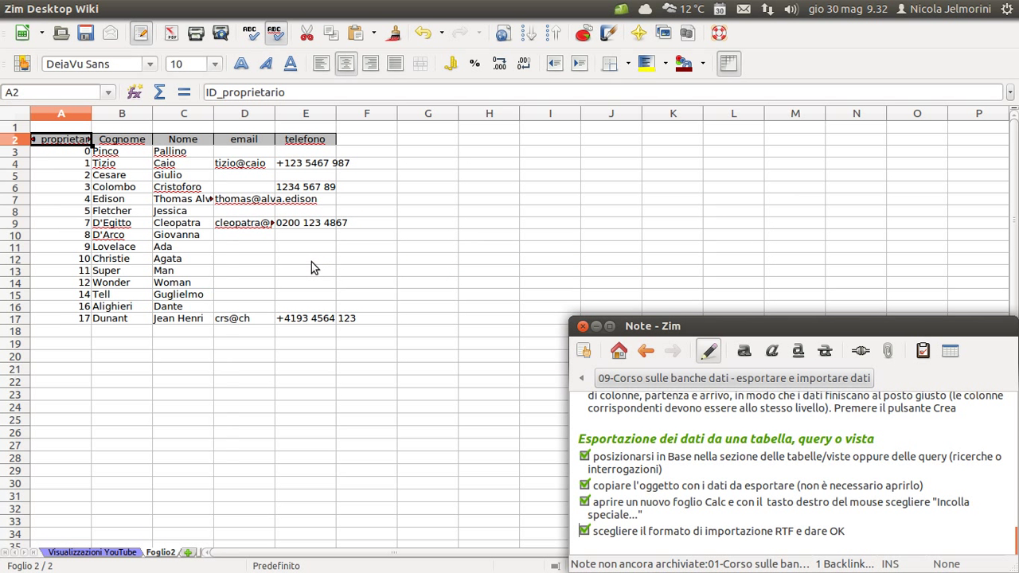
# View the t_Proprietario table's data in Base for comparison, close it, and return to the Calc sheet.
pyautogui.hotkey('alt', 'Tab')
pyautogui.hotkey('alt', 'Tab')
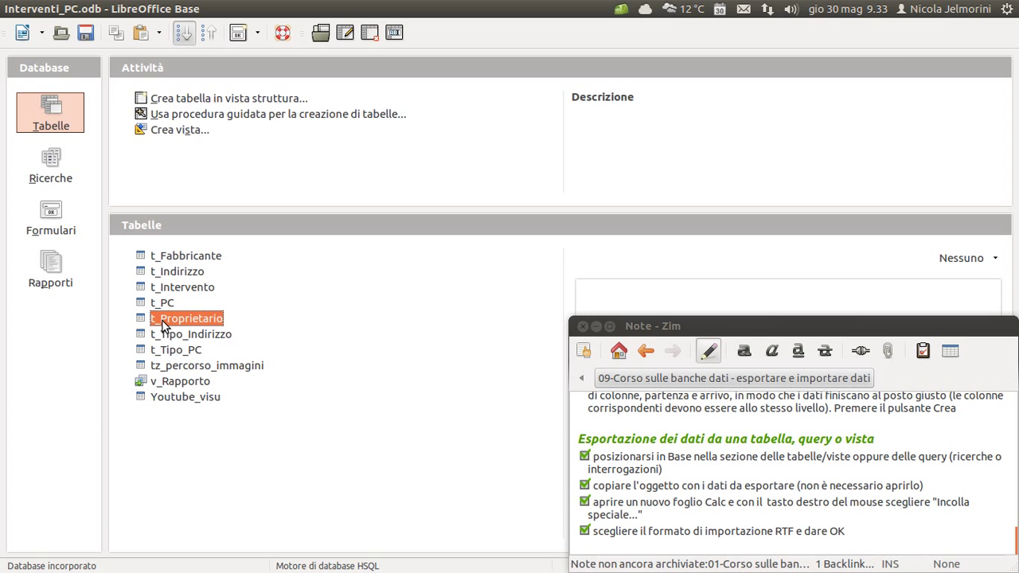
pyautogui.doubleClick(163, 322)
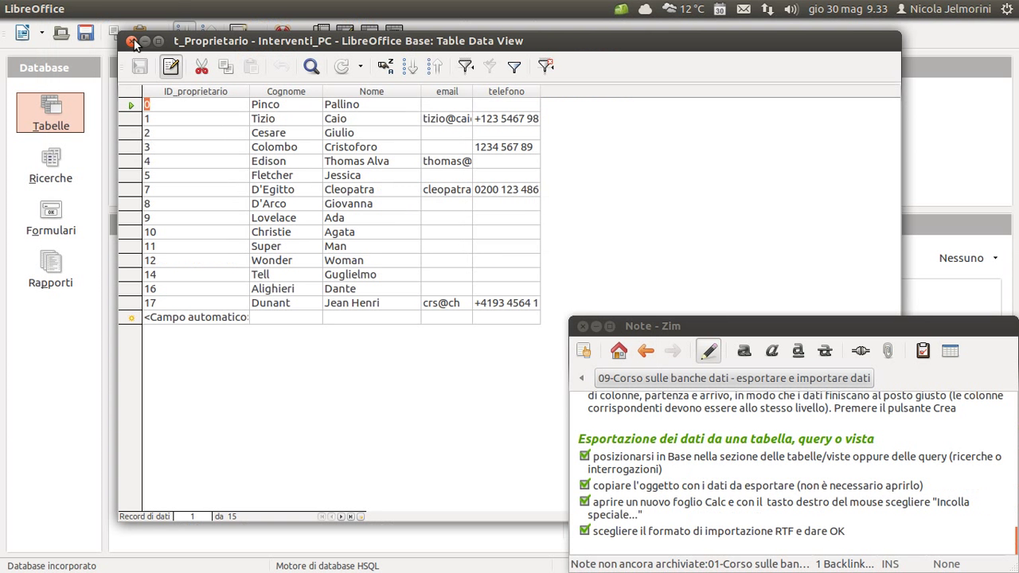
pyautogui.click(133, 43)
pyautogui.hotkey('alt', 'Tab')
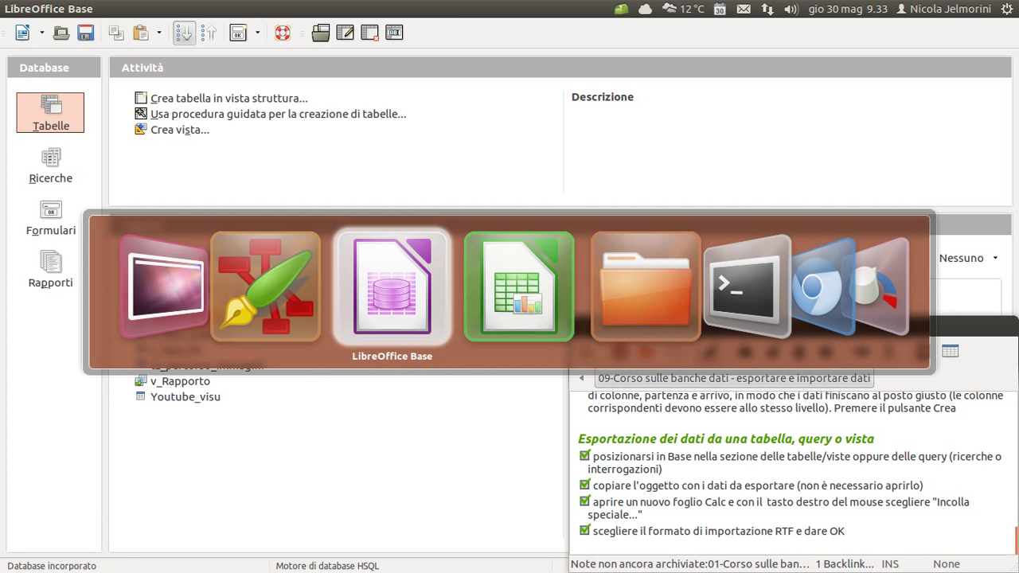
pyautogui.hotkey('alt', 'Tab')
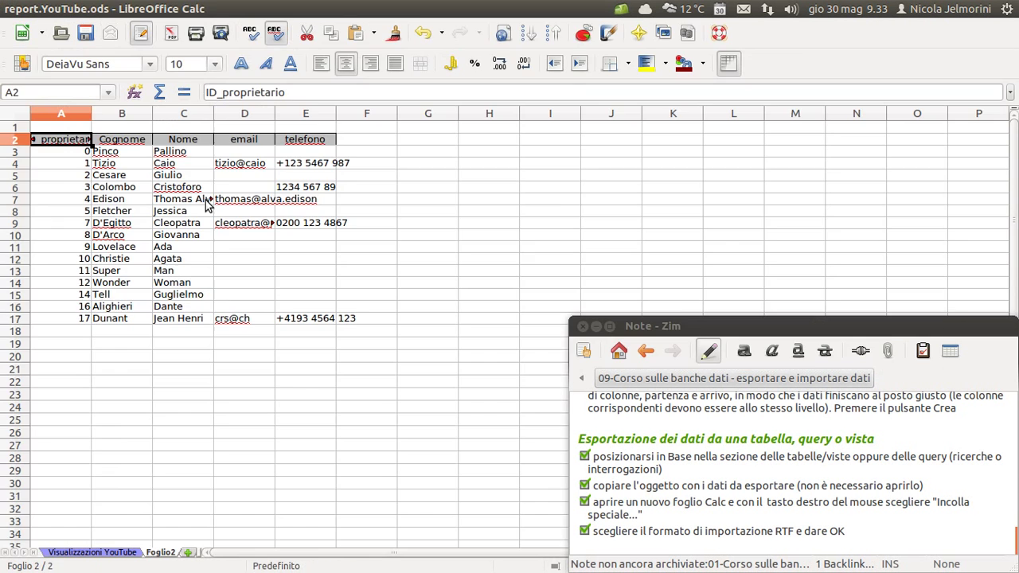
pyautogui.press('Down')
pyautogui.click(62, 142)
pyautogui.click(52, 129)
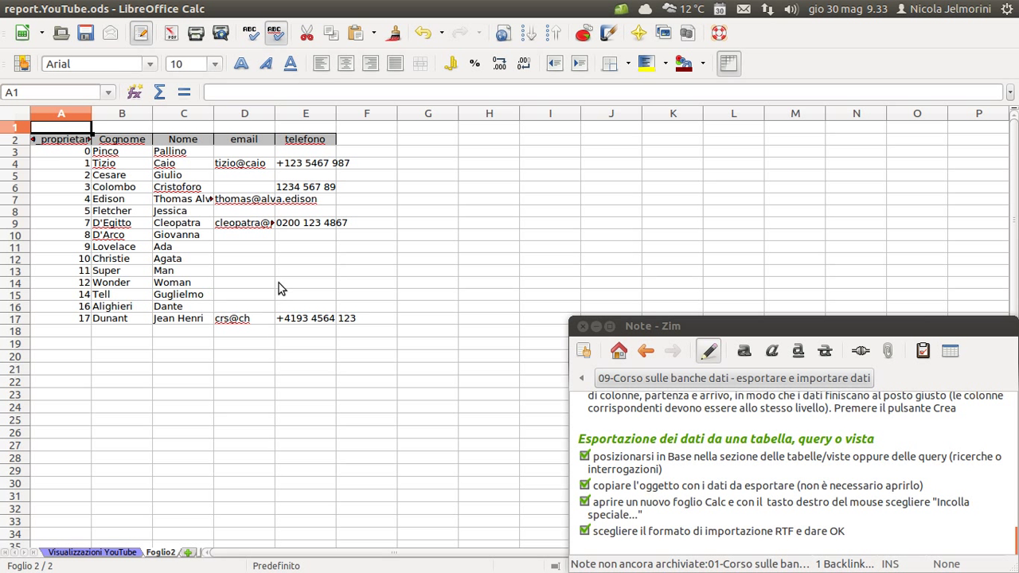
pyautogui.click(67, 141)
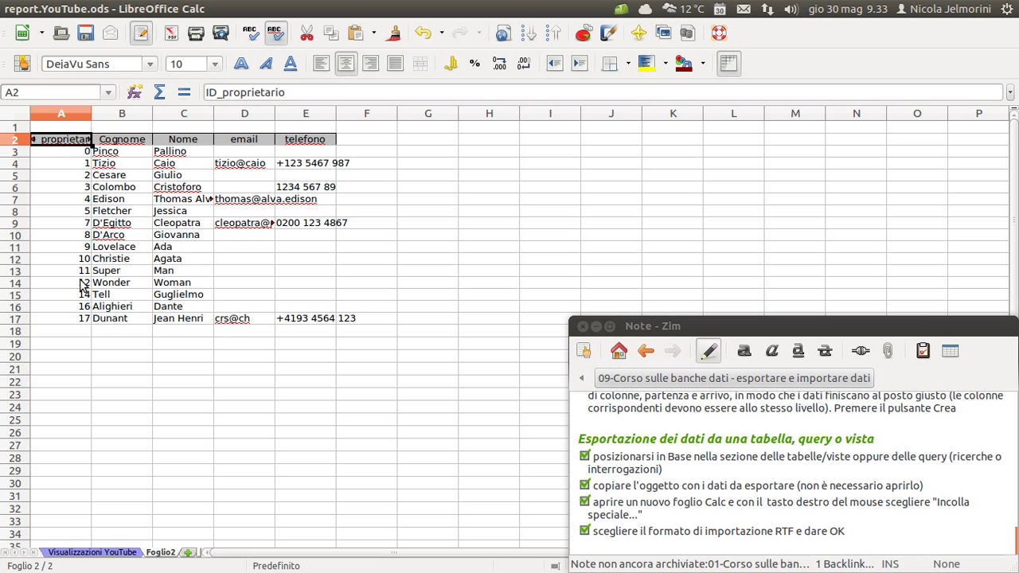
pyautogui.click(489, 226)
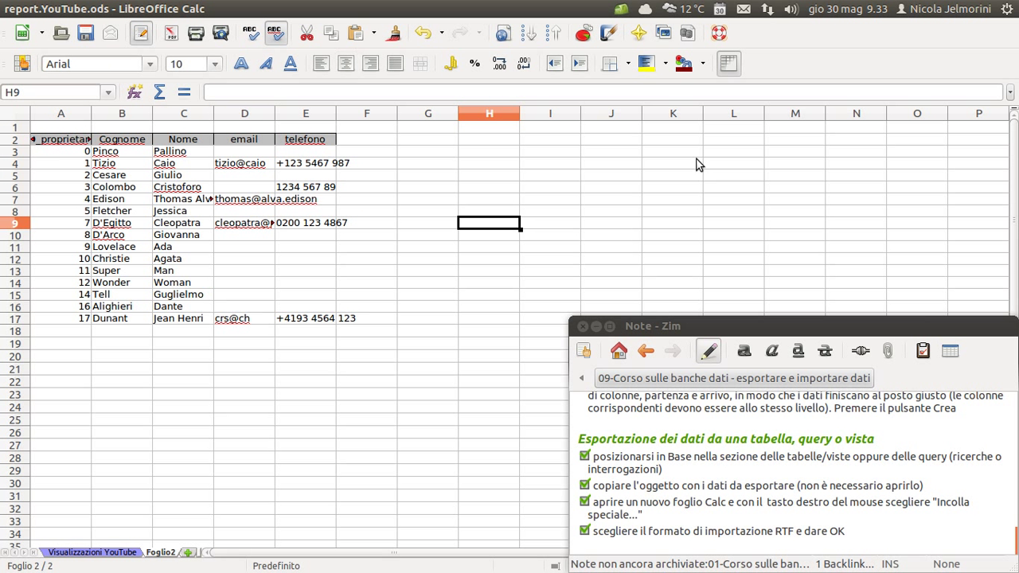
pyautogui.click(696, 164)
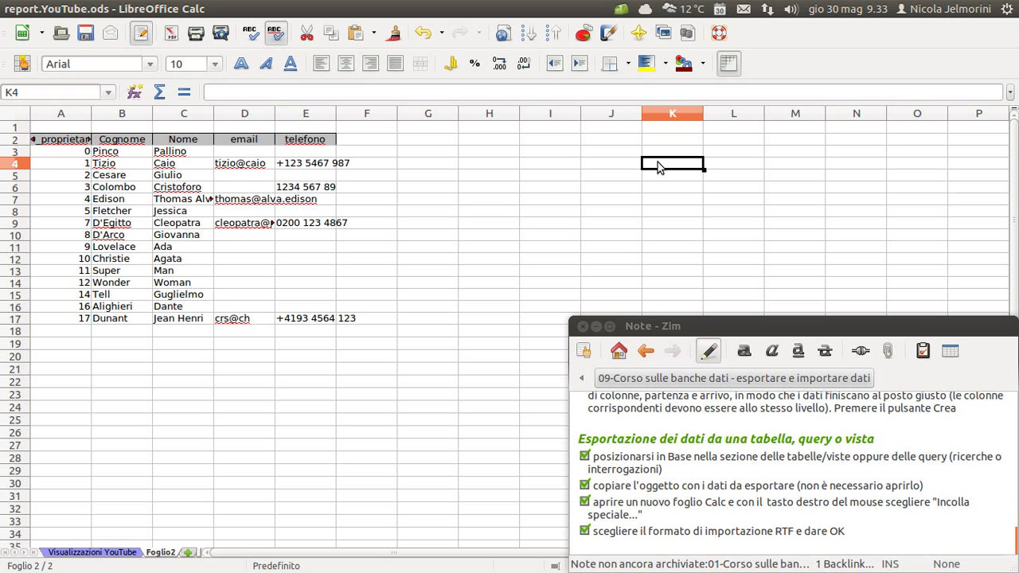
pyautogui.moveTo(659, 164); pyautogui.dragTo(875, 248)
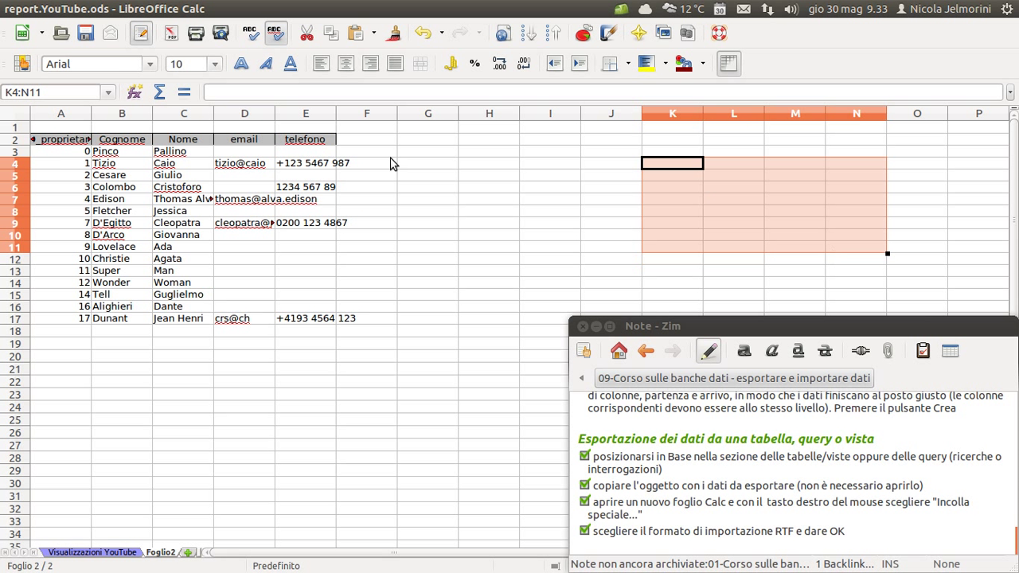
# Delete the empty first row above the pasted table and fit column A's width to its content.
pyautogui.click(59, 128)
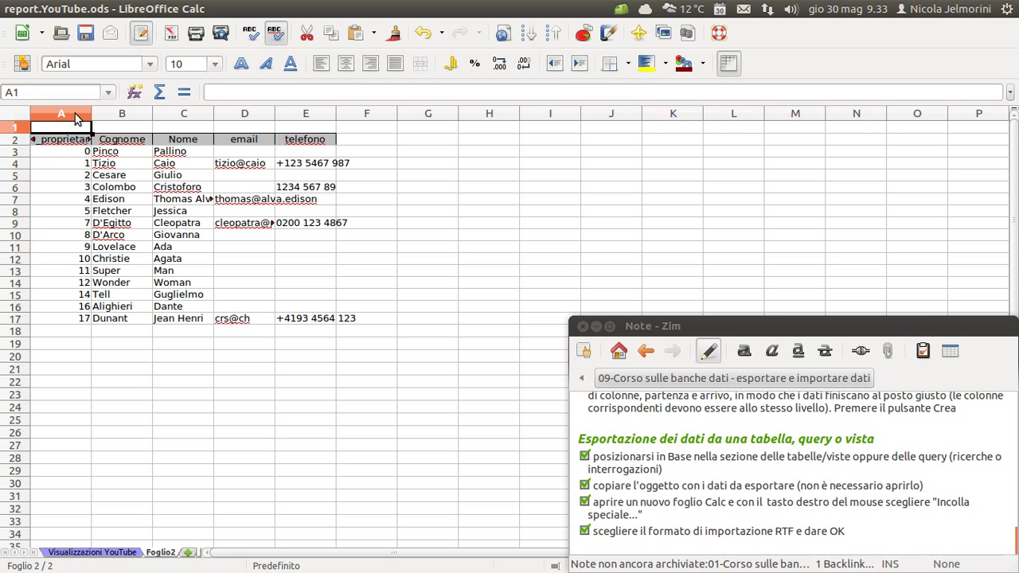
pyautogui.rightClick(23, 127)
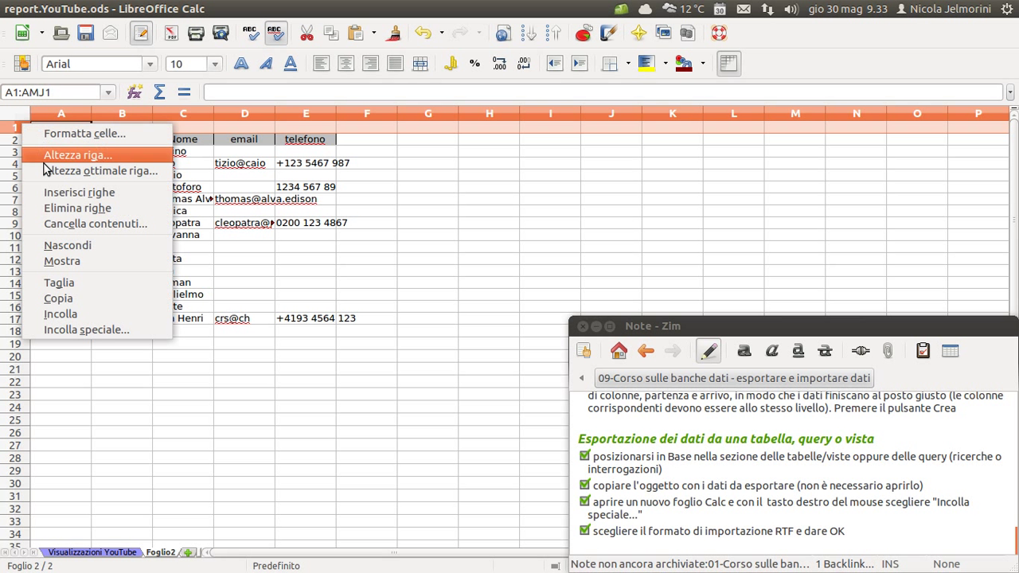
pyautogui.click(68, 207)
pyautogui.click(423, 188)
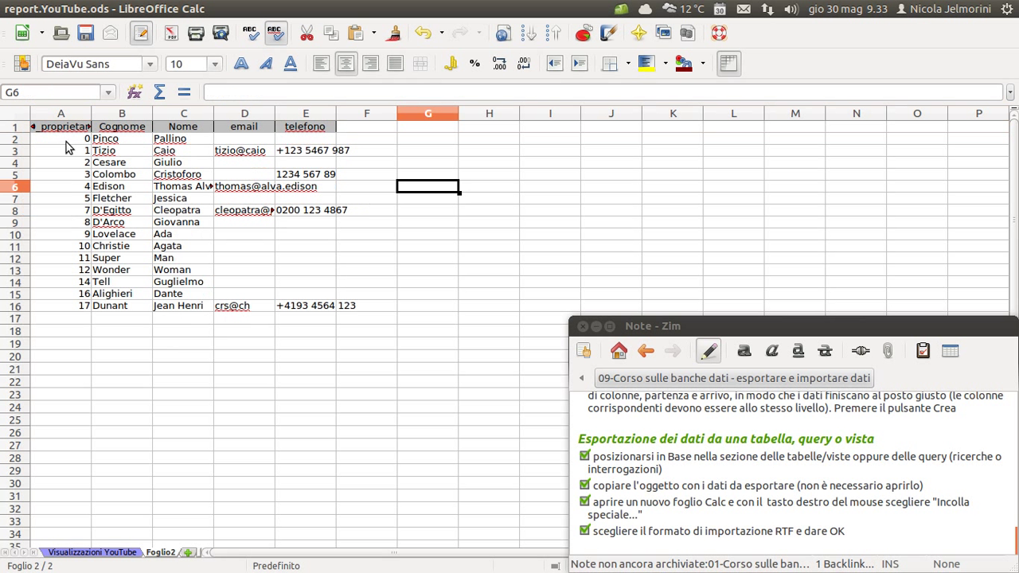
pyautogui.click(70, 130)
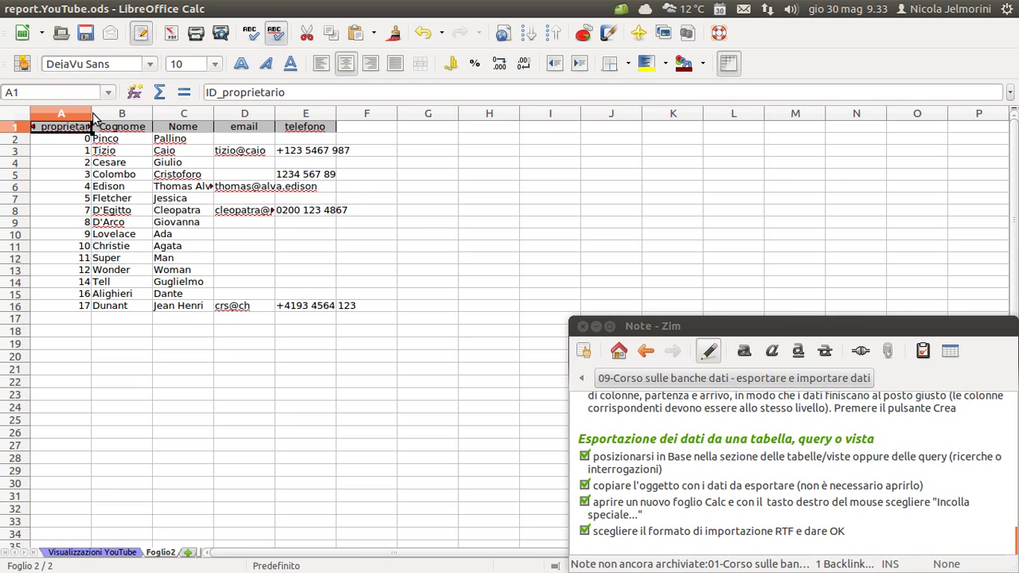
pyautogui.doubleClick(92, 120)
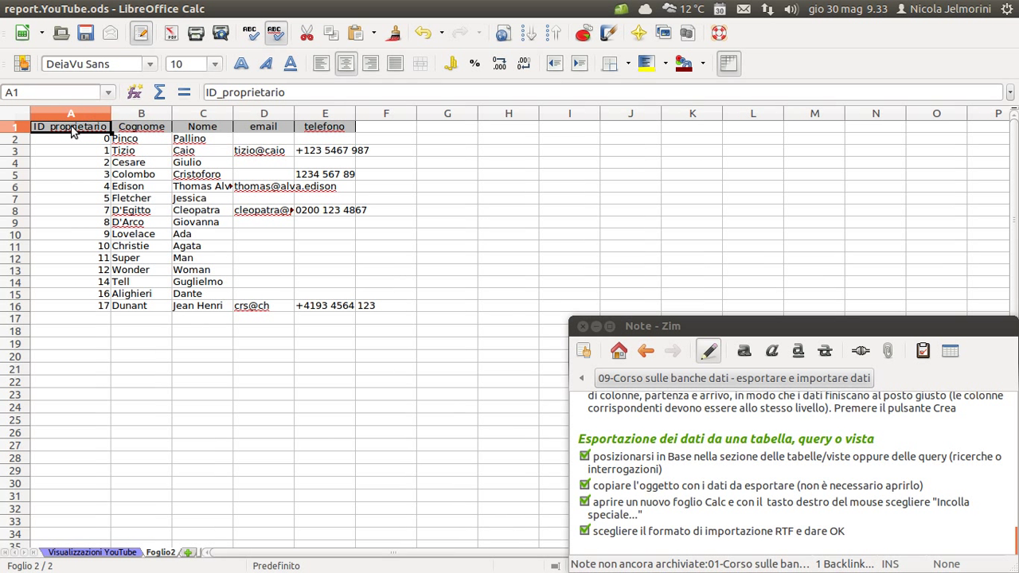
# Compare the pasted header row and records in Calc with the t_Proprietario table's data in Base.
pyautogui.moveTo(89, 133); pyautogui.dragTo(324, 132)
pyautogui.hotkey('alt', 'Tab')
pyautogui.press('Tab')
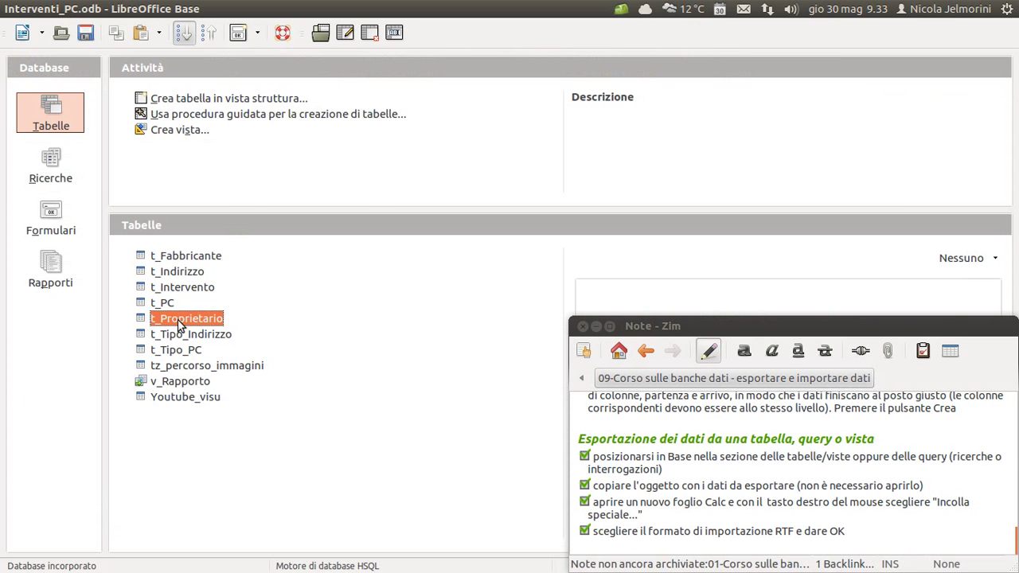
pyautogui.doubleClick(179, 319)
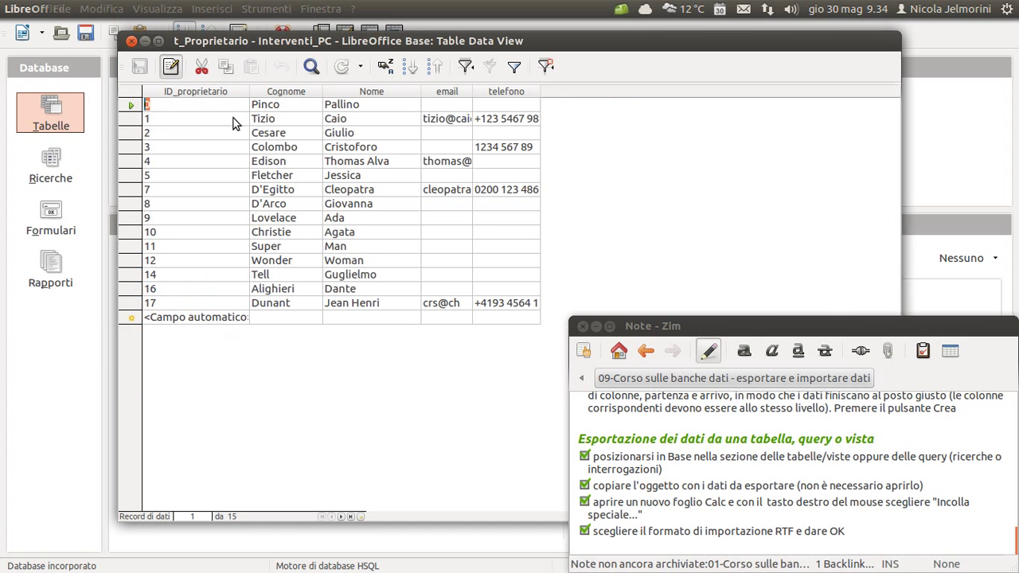
pyautogui.hotkey('alt', 'Tab')
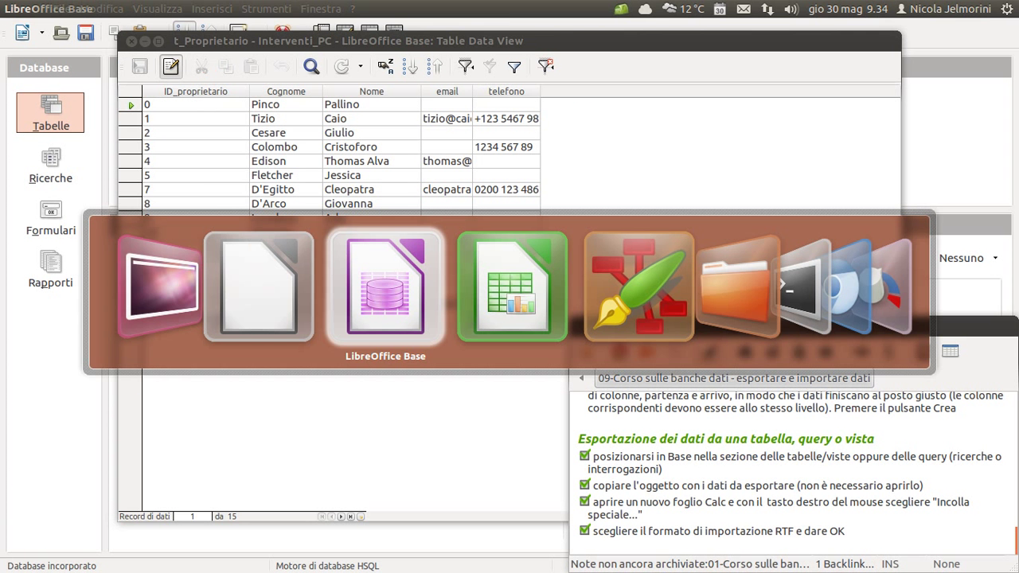
pyautogui.hotkey('alt', 'Tab')
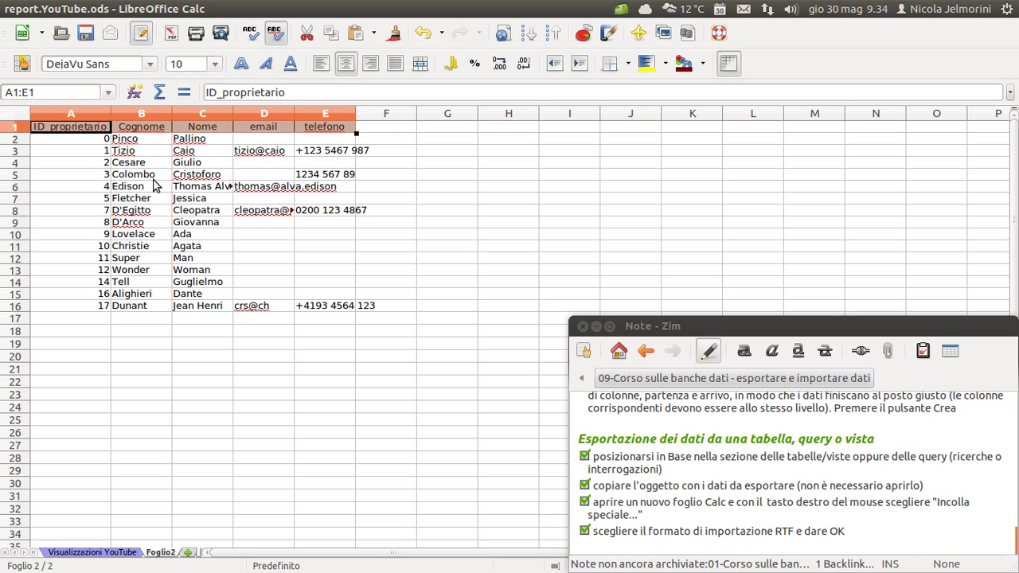
pyautogui.moveTo(78, 140); pyautogui.dragTo(94, 309)
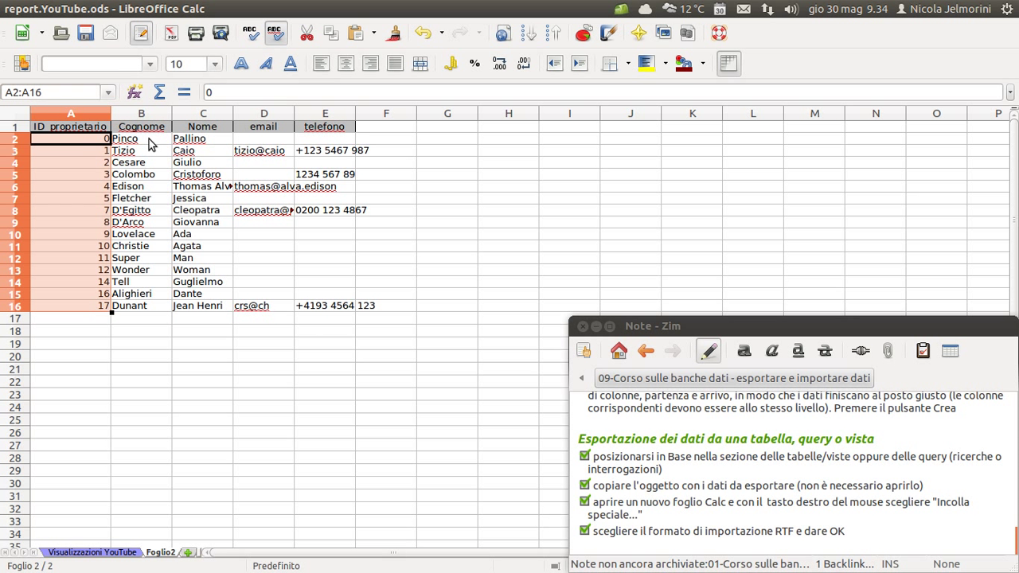
pyautogui.moveTo(148, 142); pyautogui.dragTo(337, 304)
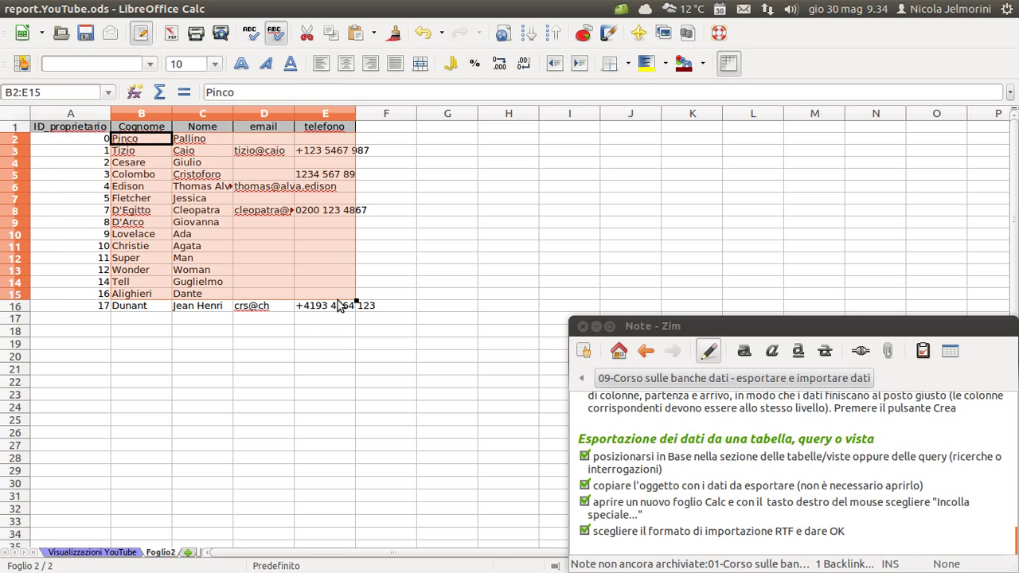
# Fit all the sheet's column widths to their content and review the Cognome and Nome records, ending on cell B2.
pyautogui.click(15, 113)
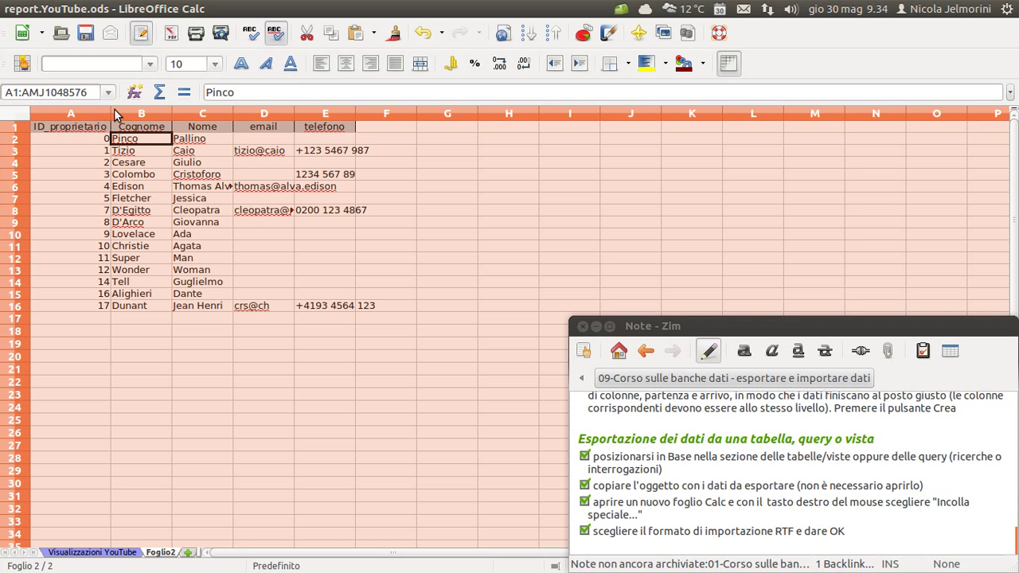
pyautogui.doubleClick(111, 113)
pyautogui.click(200, 198)
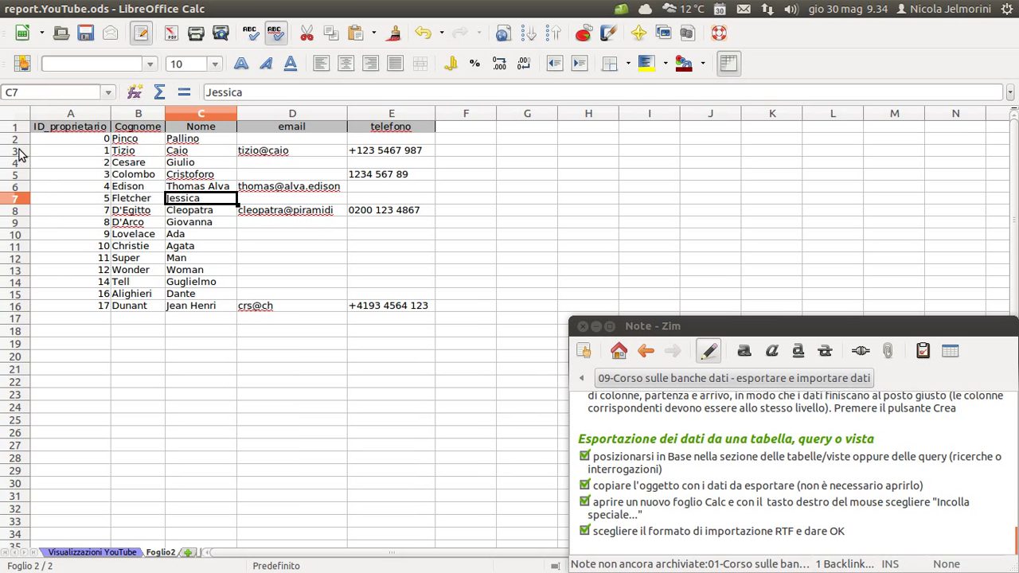
pyautogui.moveTo(127, 139); pyautogui.dragTo(233, 308)
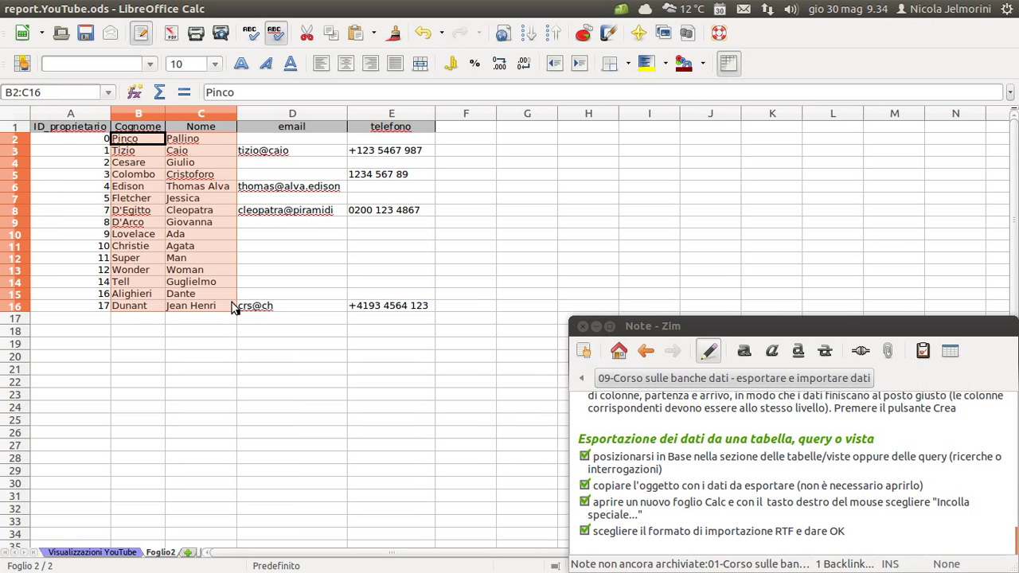
pyautogui.click(125, 142)
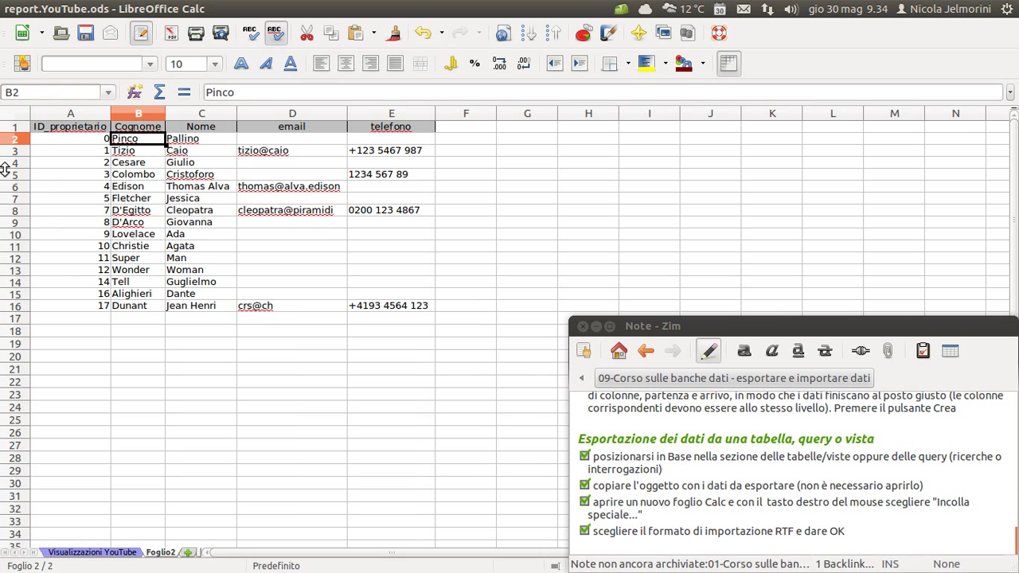
# Return to the beginning of the Zim note and switch to the Terminal window running the avconv screen recording.
pyautogui.scroll(10, 758, 510)
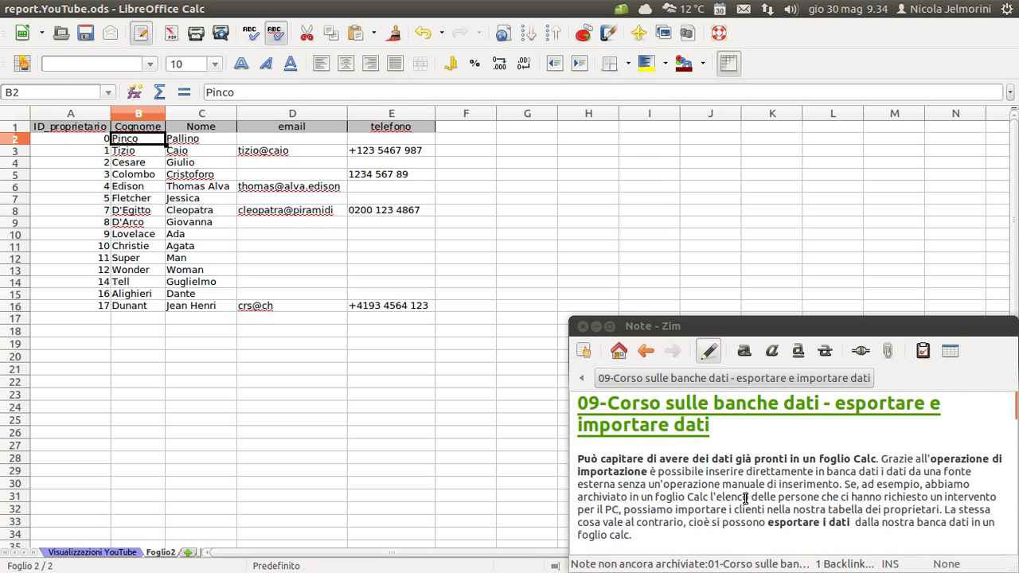
pyautogui.click(622, 451)
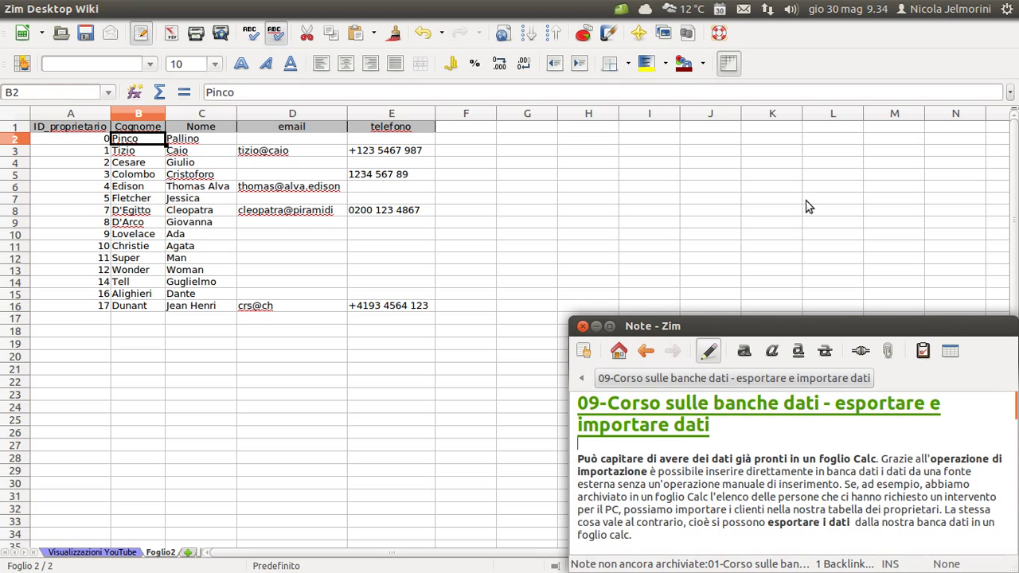
pyautogui.click(469, 124)
pyautogui.moveTo(4, 478)
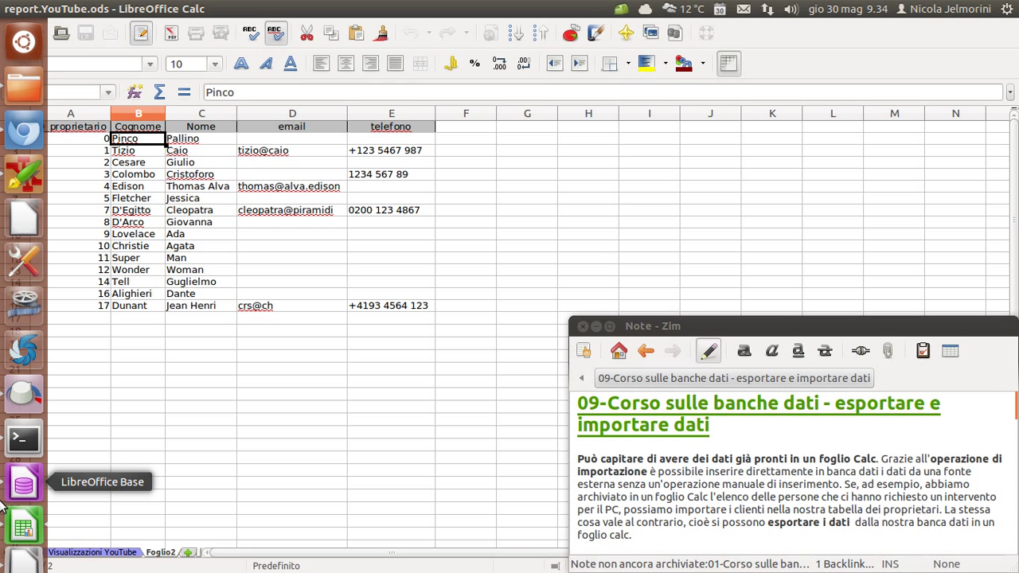
pyautogui.click(19, 443)
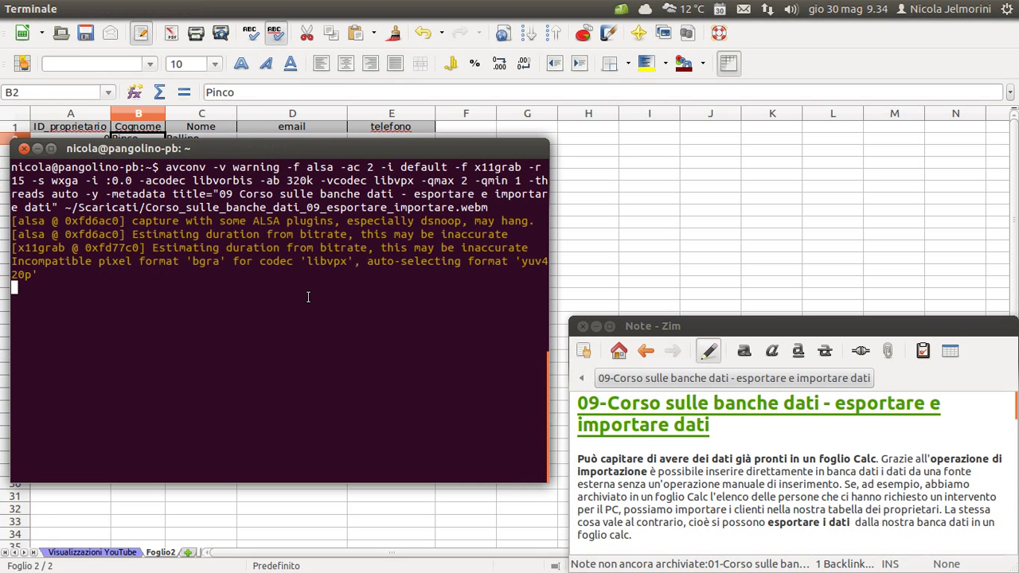